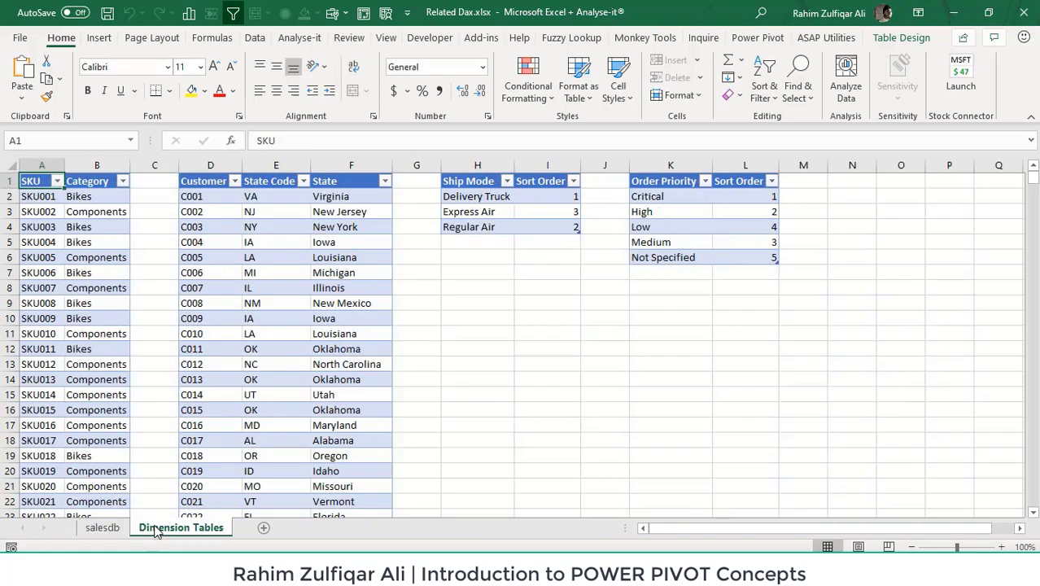
Open the salesdb sheet and examine its first columns, from Ship Date back to Order ID
{"action": "left_click", "coordinate": [104, 528]}
{"action": "left_click", "coordinate": [347, 242]}
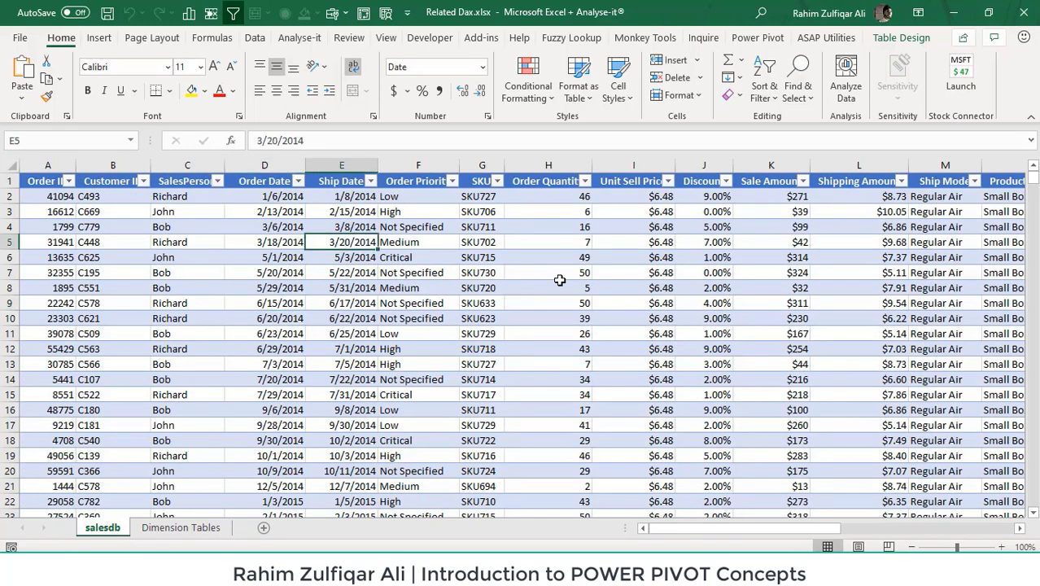
{"action": "key", "text": "Up"}
{"action": "key", "text": "Up"}
{"action": "key", "text": "Up"}
{"action": "key", "text": "Up"}
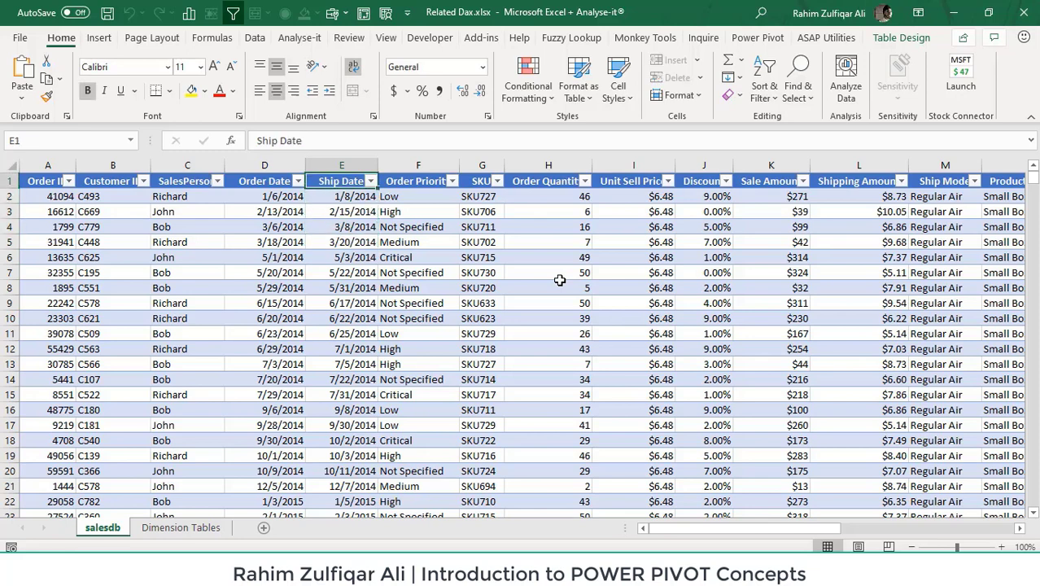
{"action": "key", "text": "Down"}
{"action": "key", "text": "Left"}
{"action": "key", "text": "Left"}
{"action": "key", "text": "Left"}
{"action": "key", "text": "Left"}
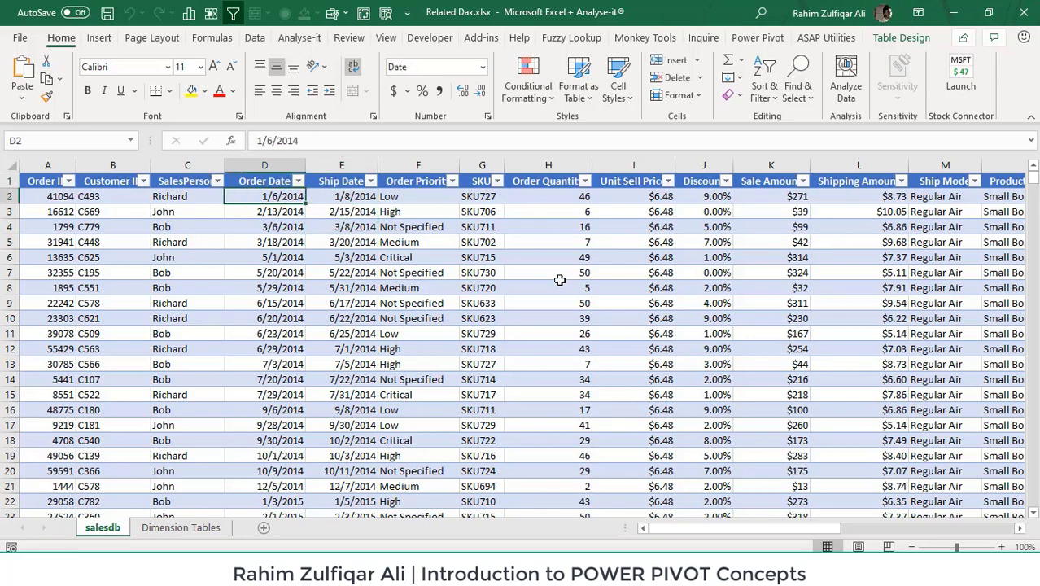
{"action": "key", "text": "Up"}
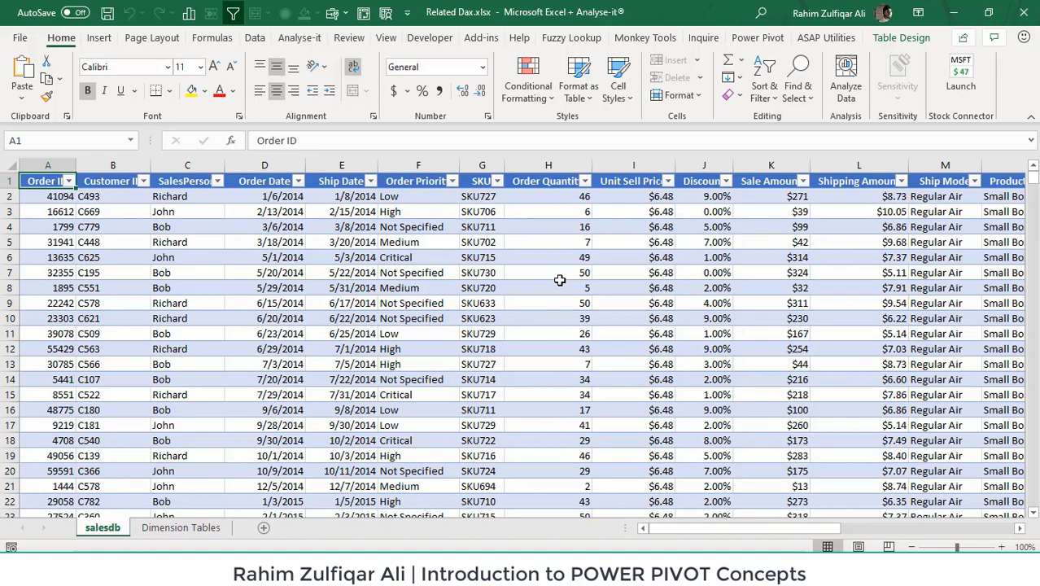
Examine the salesdb column headers from Order ID through Order Date (Quarter), and return to Order ID
{"action": "key", "text": "Right"}
{"action": "key", "text": "Right"}
{"action": "key", "text": "Right"}
{"action": "key", "text": "Right"}
{"action": "key", "text": "Right"}
{"action": "key", "text": "Right"}
{"action": "key", "text": "Right"}
{"action": "key", "text": "Right"}
{"action": "key", "text": "Right"}
{"action": "key", "text": "Right"}
{"action": "key", "text": "Right"}
{"action": "key", "text": "Right"}
{"action": "key", "text": "Right"}
{"action": "key", "text": "Right"}
{"action": "key", "text": "Right"}
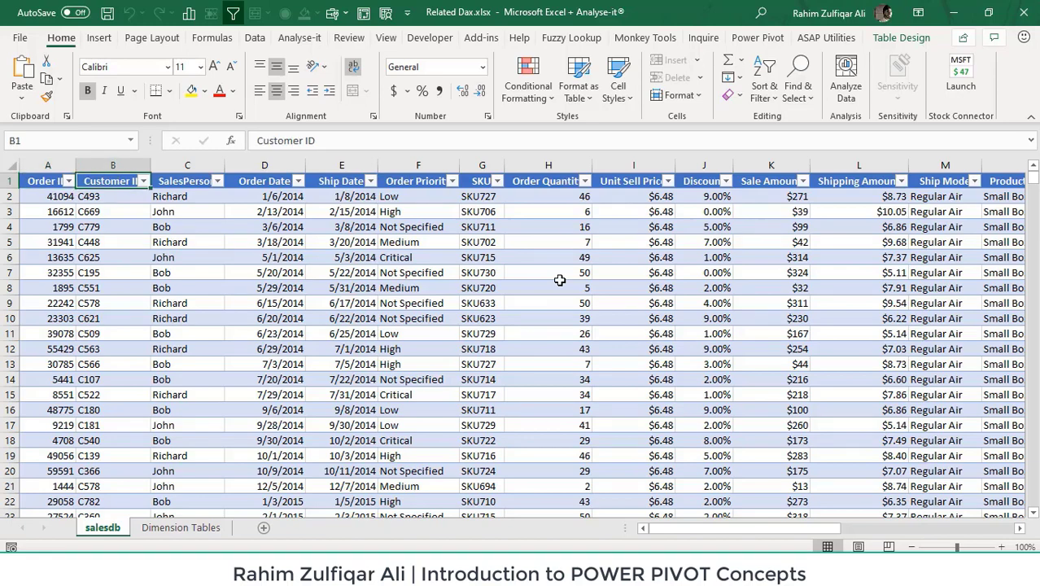
{"action": "key", "text": "Right"}
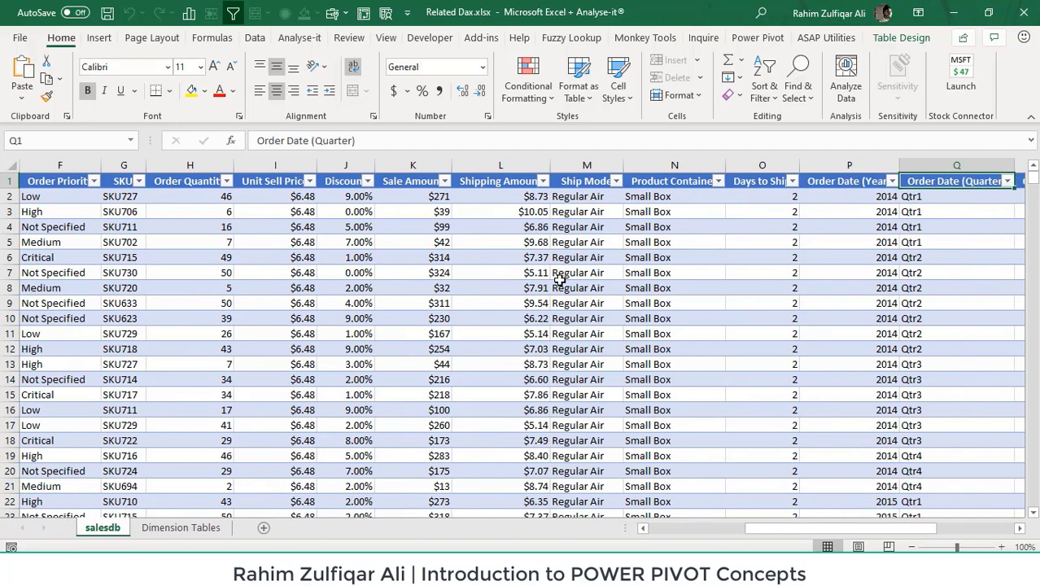
{"action": "key", "text": "Left"}
{"action": "key", "text": "Left"}
{"action": "key", "text": "Left"}
{"action": "key", "text": "Left"}
{"action": "key", "text": "Left"}
{"action": "key", "text": "Left"}
{"action": "key", "text": "Left"}
{"action": "key", "text": "Left"}
{"action": "key", "text": "Left"}
{"action": "key", "text": "Left"}
{"action": "key", "text": "Left"}
{"action": "key", "text": "Left"}
{"action": "key", "text": "Left"}
{"action": "key", "text": "Left"}
{"action": "key", "text": "Left"}
{"action": "key", "text": "Left"}
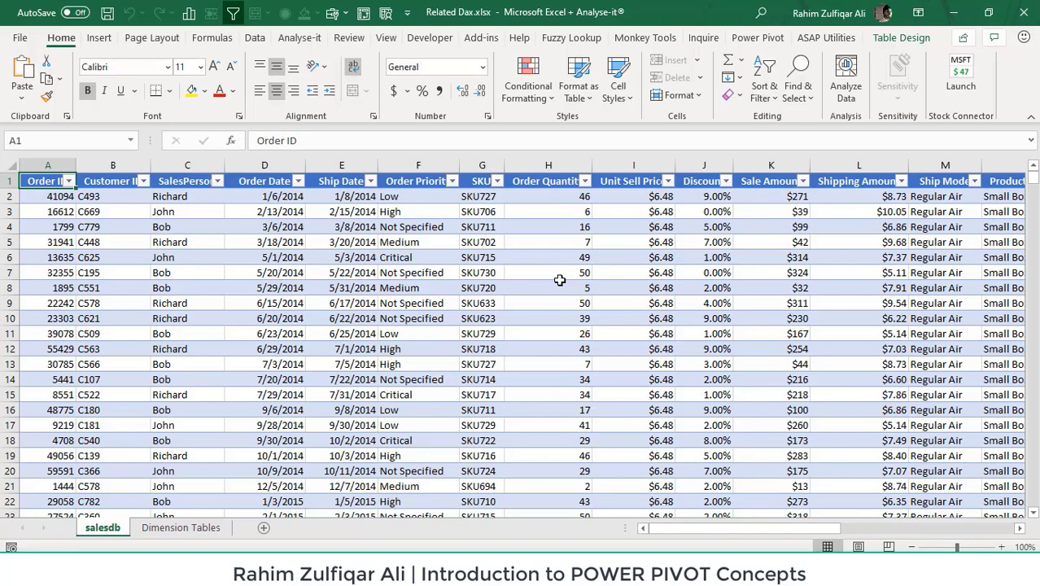
Compare the salesdb table with the lookup tables on the Dimension Tables sheet
{"action": "key", "text": "ctrl+Page_Down"}
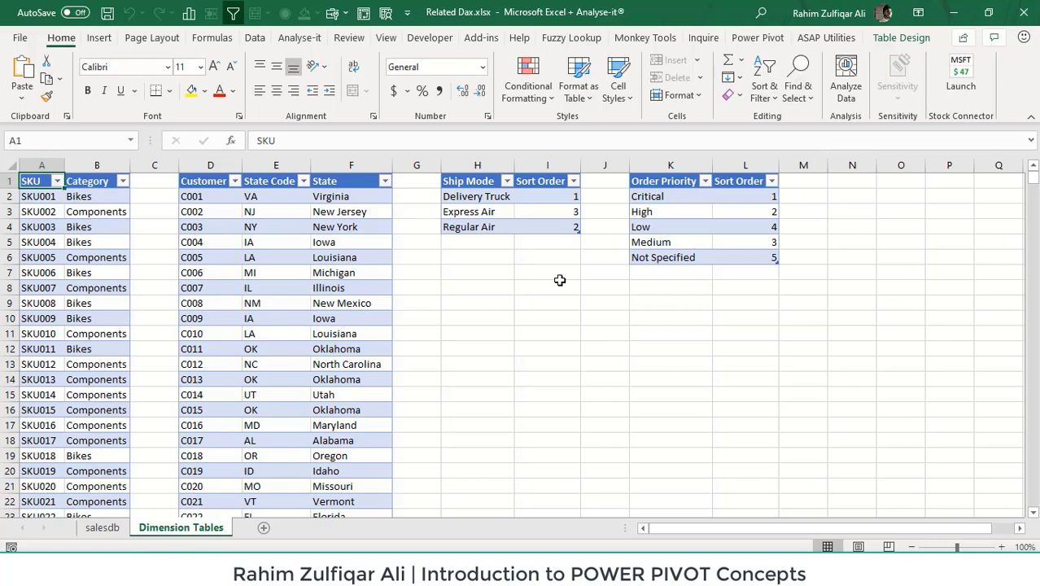
{"action": "key", "text": "ctrl+Page_Up"}
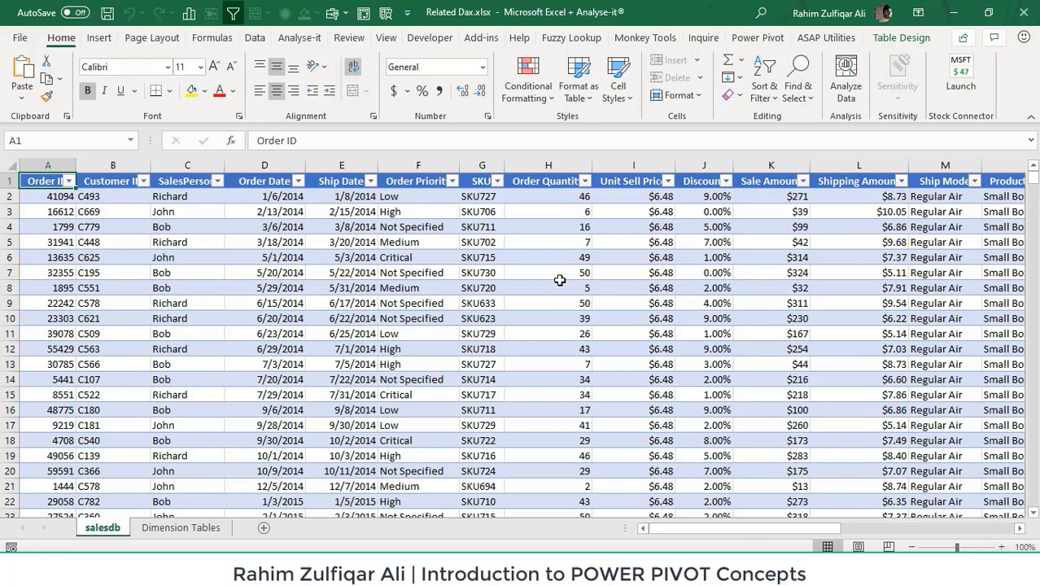
{"action": "key", "text": "ctrl+Page_Down"}
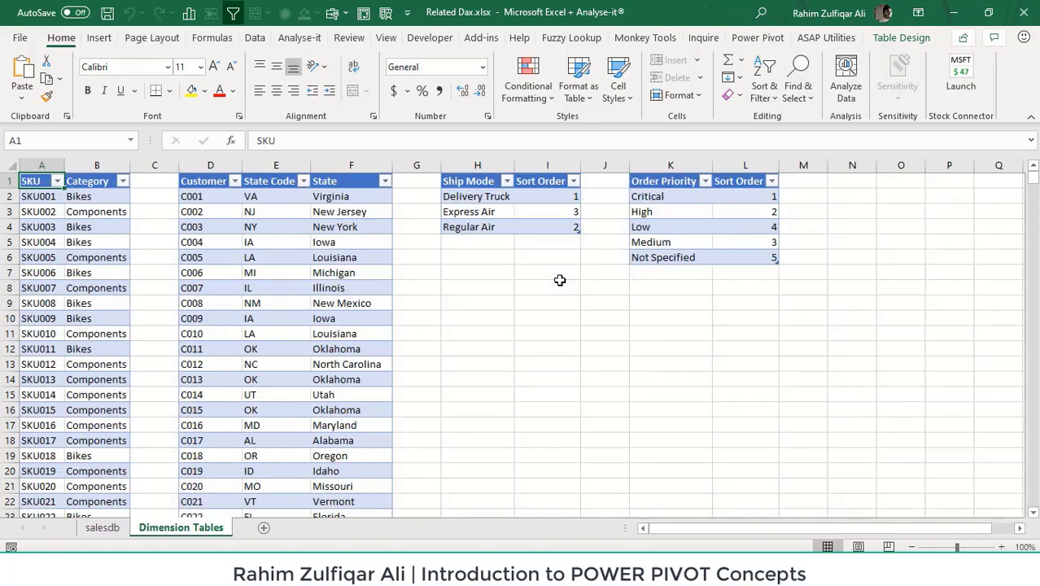
{"action": "key", "text": "ctrl+Page_Up"}
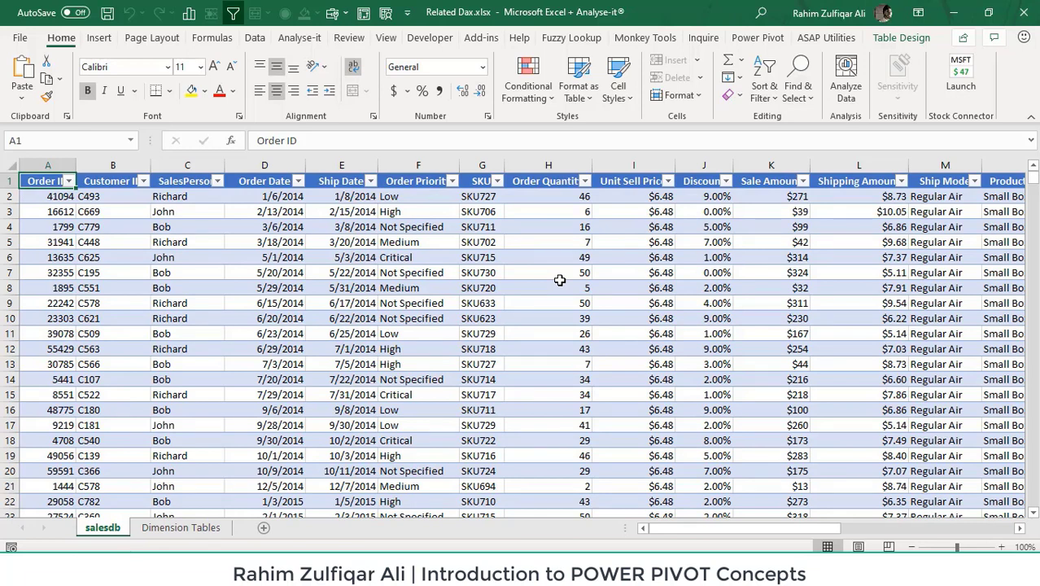
Examine the first values in the Customer ID column of salesdb
{"action": "key", "text": "Right"}
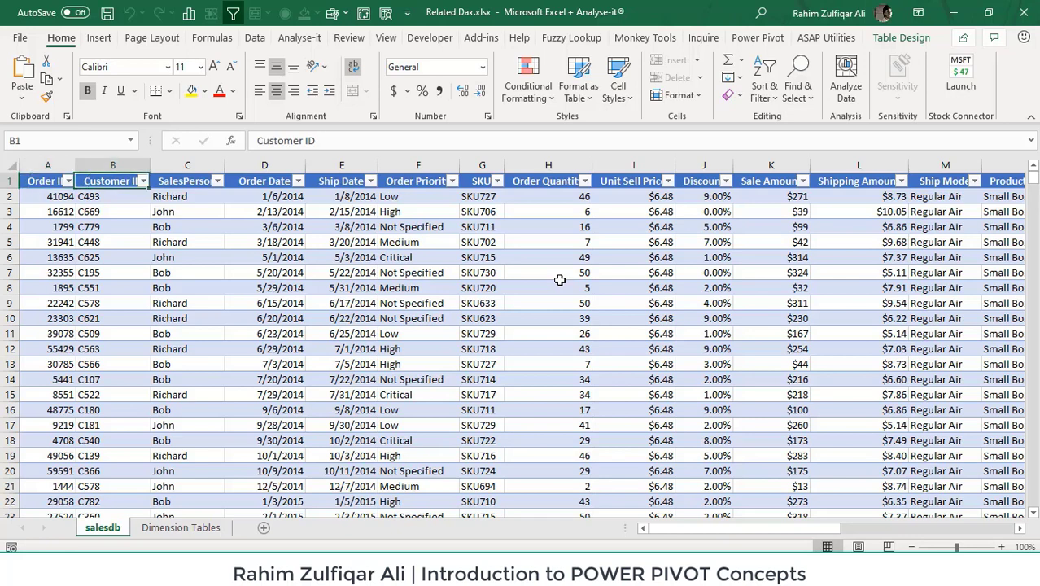
{"action": "key", "text": "Right"}
{"action": "key", "text": "Left"}
{"action": "key", "text": "Down"}
{"action": "key", "text": "Down"}
{"action": "key", "text": "Down"}
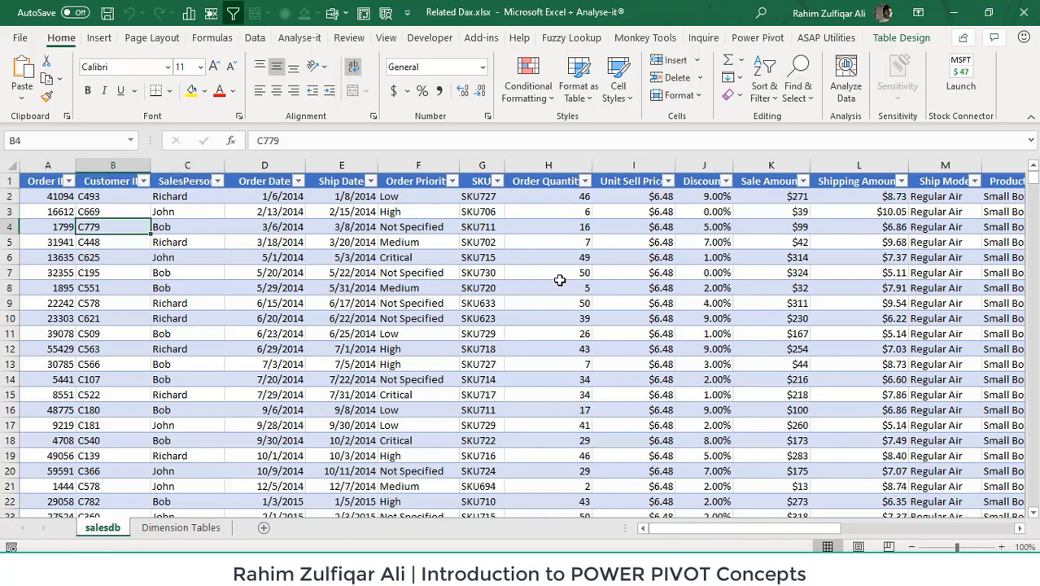
{"action": "key", "text": "Up"}
{"action": "key", "text": "Up"}
{"action": "key", "text": "Up"}
Insert a blank column in the salesdb table between Customer ID and SalesPerson
{"action": "key", "text": "Right"}
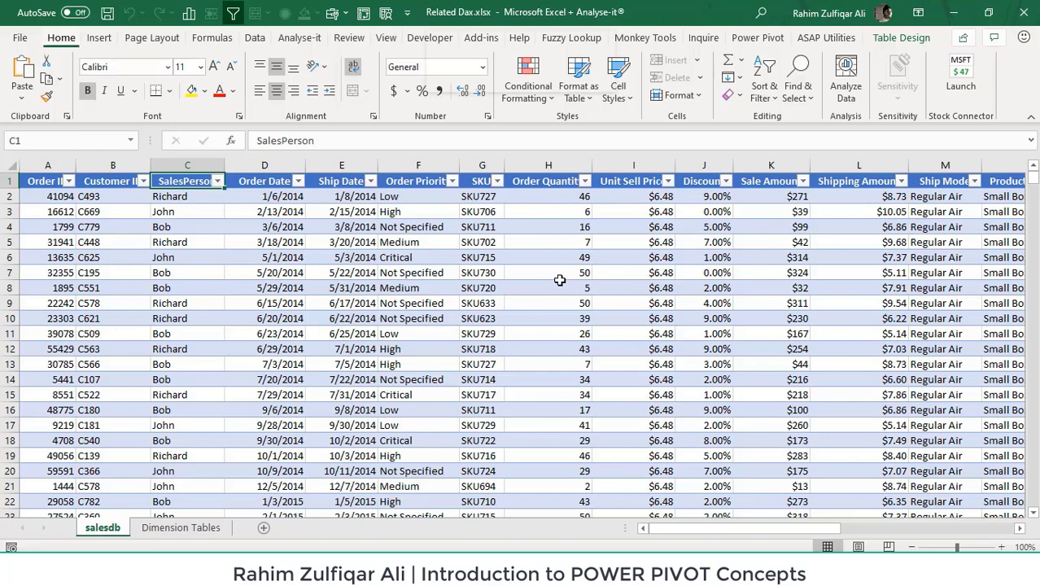
{"action": "key", "text": "ctrl+shift+plus"}
{"action": "key", "text": "Left"}
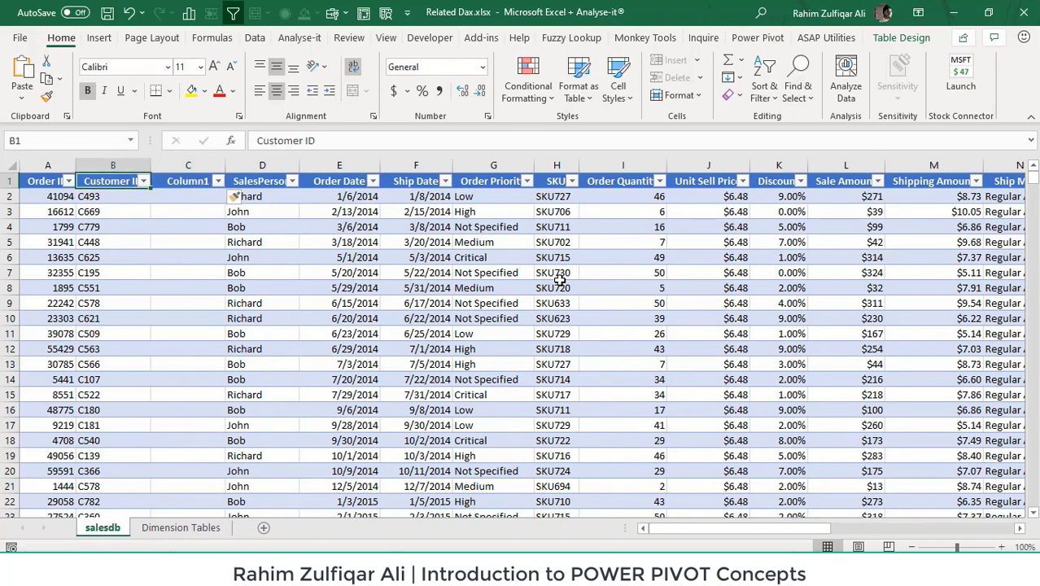
{"action": "key", "text": "Down"}
{"action": "key", "text": "Right"}
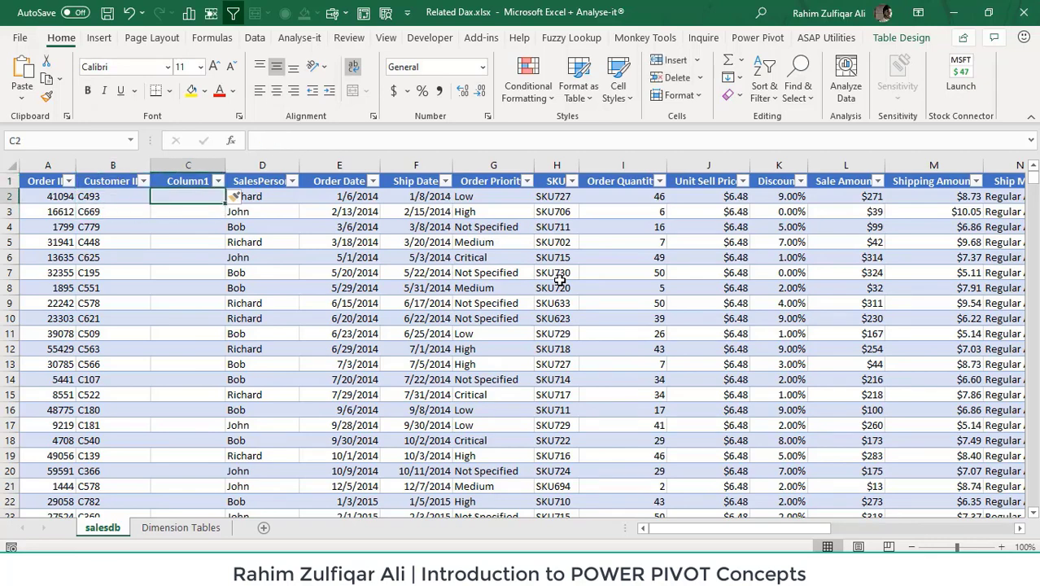
{"action": "key", "text": "Right"}
{"action": "key", "text": "ctrl+Right"}
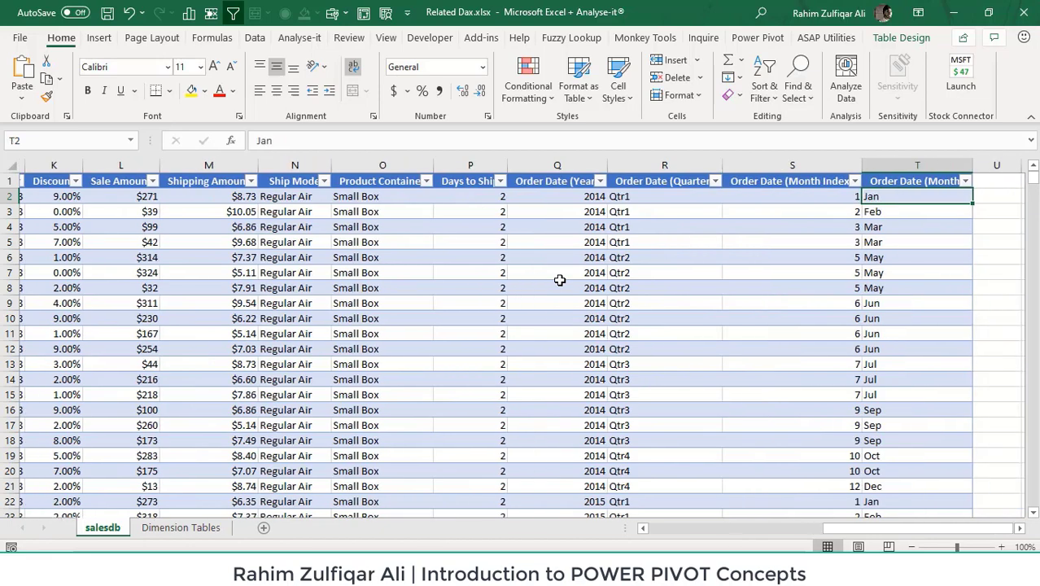
{"action": "key", "text": "ctrl+Left"}
{"action": "key", "text": "ctrl+Left"}
{"action": "key", "text": "ctrl+Left"}
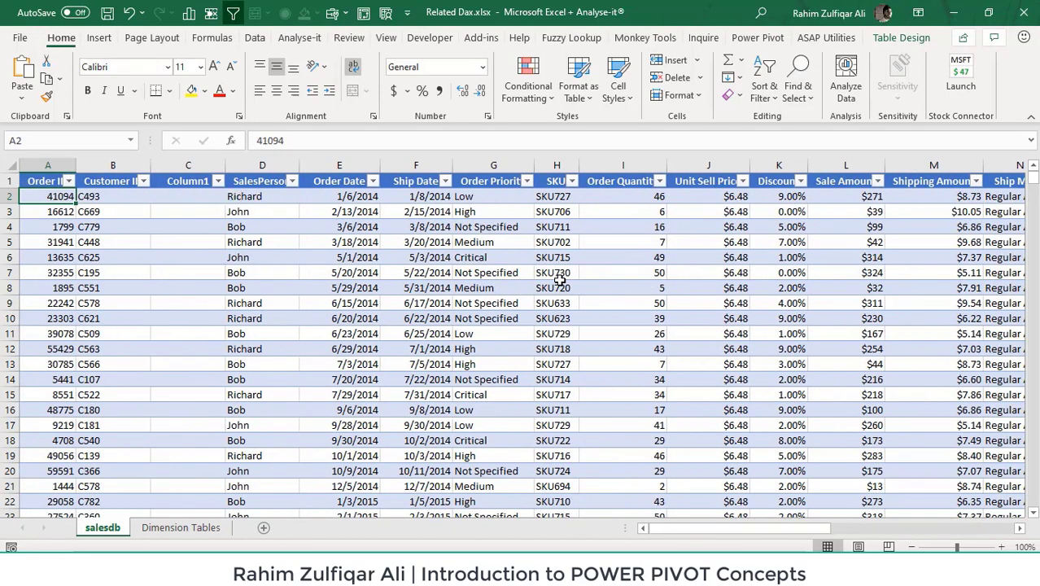
Examine the Customer, State Code and State columns of the customer table on the Dimension Tables sheet
{"action": "key", "text": "ctrl+Page_Down"}
{"action": "key", "text": "Right"}
{"action": "key", "text": "Right"}
{"action": "key", "text": "Right"}
{"action": "key", "text": "Right"}
{"action": "key", "text": "Down"}
{"action": "key", "text": "Down"}
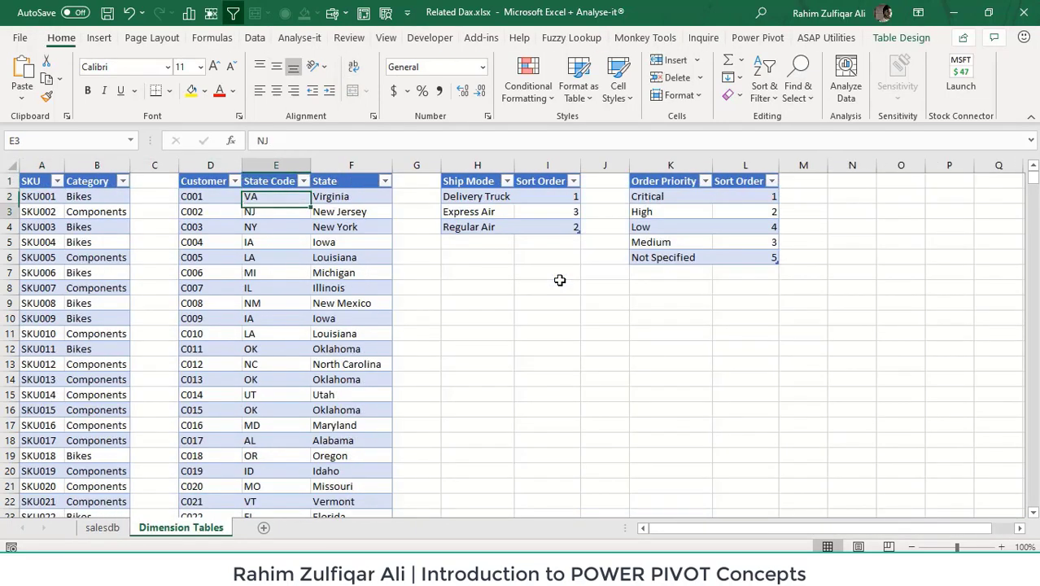
{"action": "key", "text": "Left"}
{"action": "key", "text": "Up"}
{"action": "key", "text": "Right"}
{"action": "key", "text": "Left"}
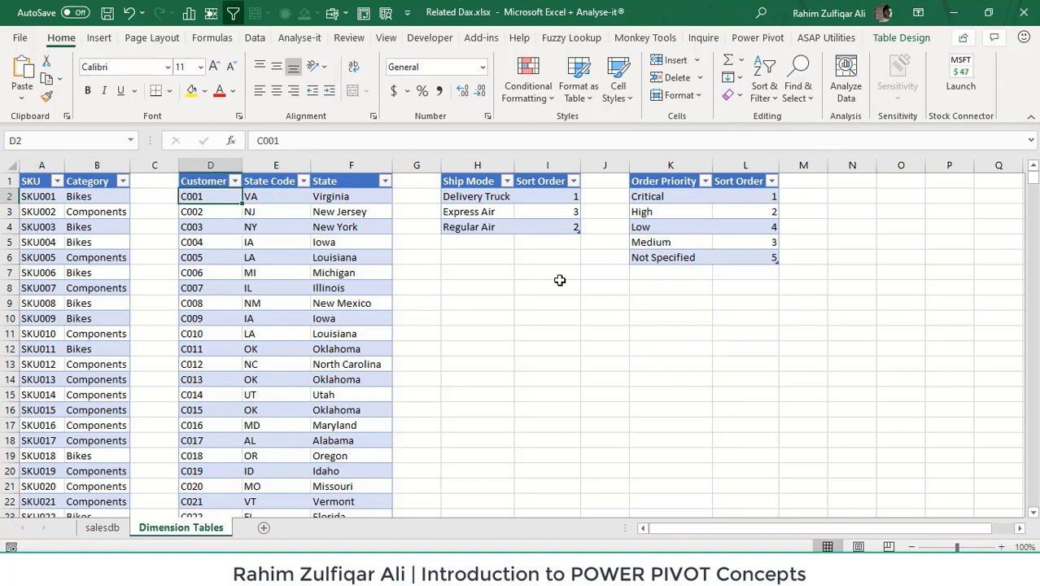
{"action": "key", "text": "ctrl+Down"}
{"action": "key", "text": "ctrl+Up"}
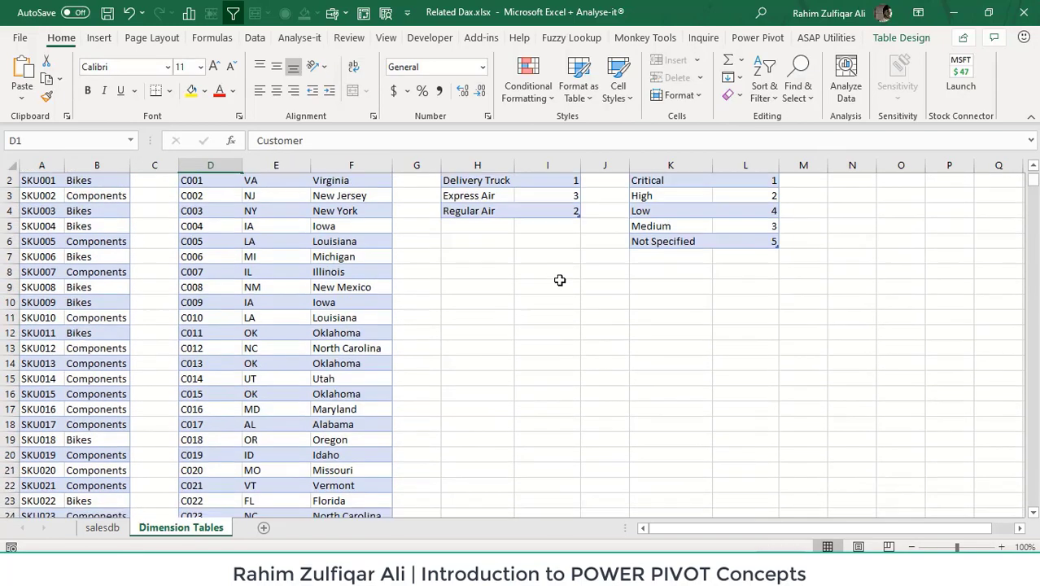
{"action": "key", "text": "Down"}
{"action": "key", "text": "Right"}
{"action": "key", "text": "Down"}
{"action": "key", "text": "Down"}
{"action": "key", "text": "Down"}
{"action": "key", "text": "Down"}
{"action": "key", "text": "Down"}
{"action": "key", "text": "Down"}
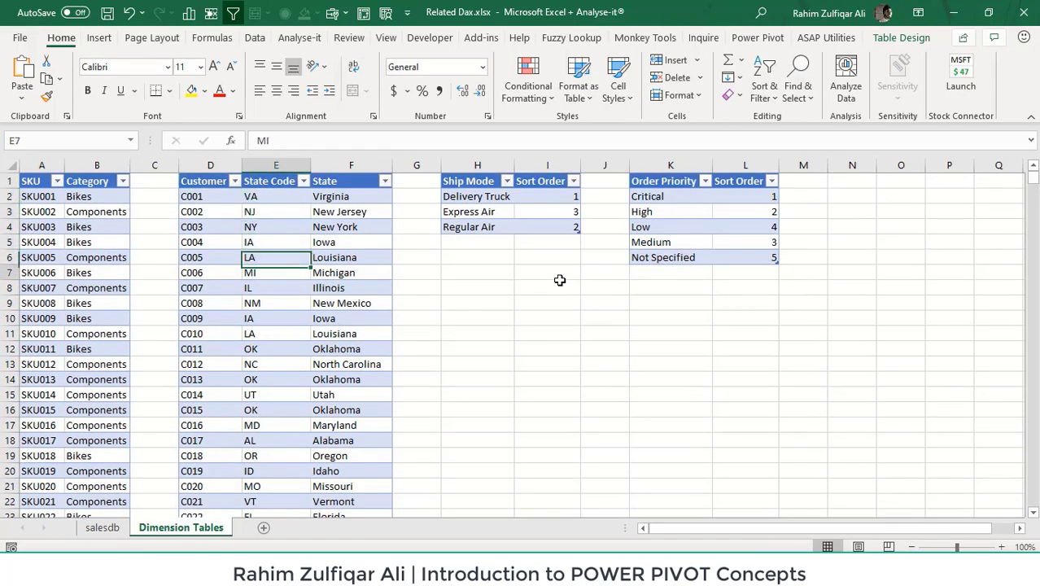
{"action": "key", "text": "Up"}
{"action": "key", "text": "Right"}
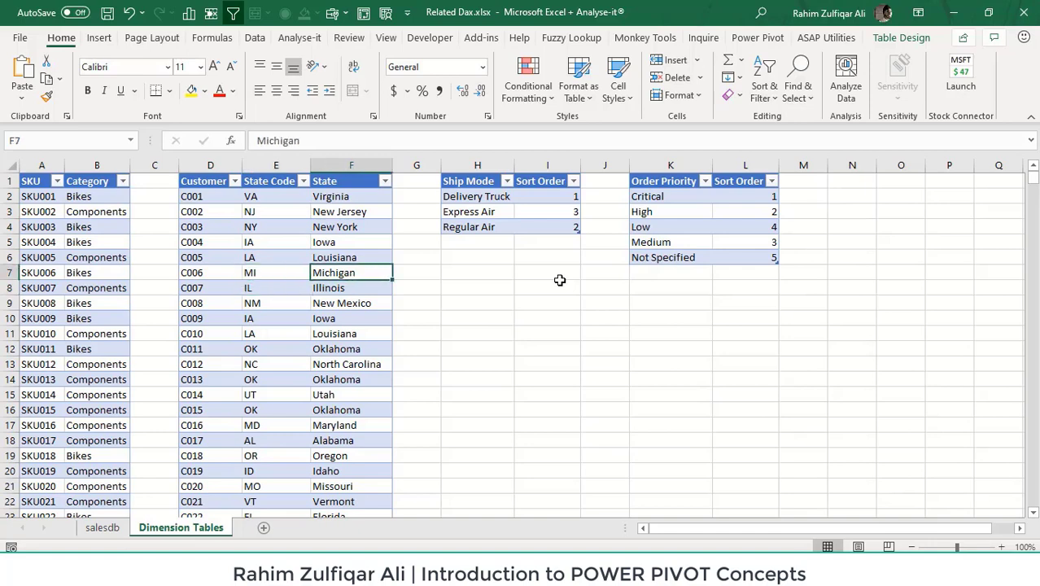
Return to salesdb and examine the Customer ID values beside the empty Column1
{"action": "key", "text": "ctrl+Page_Up"}
{"action": "key", "text": "Right"}
{"action": "key", "text": "Right"}
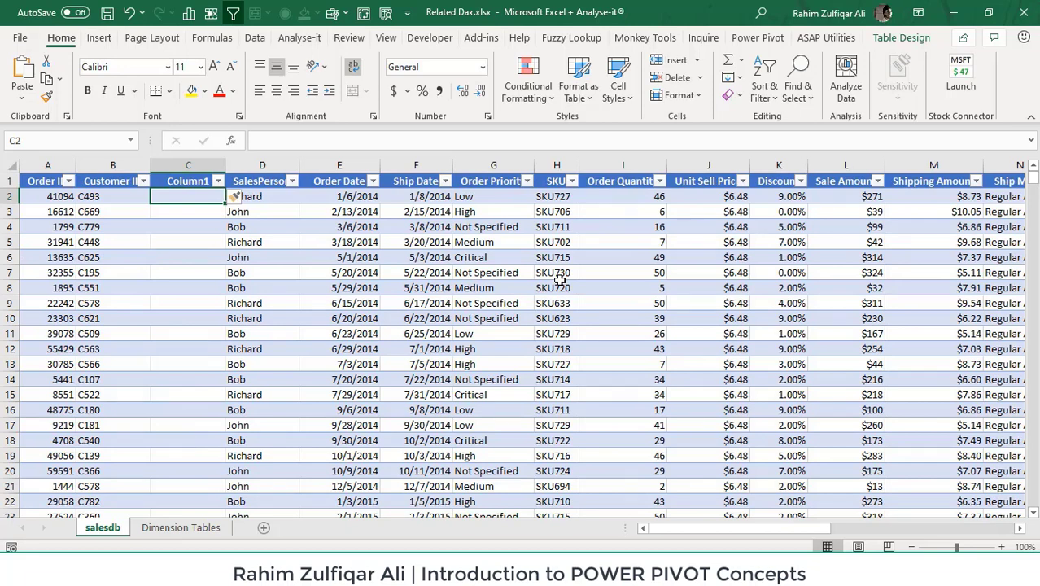
{"action": "key", "text": "Left"}
{"action": "key", "text": "Down"}
{"action": "key", "text": "Down"}
{"action": "key", "text": "Down"}
{"action": "key", "text": "Down"}
{"action": "key", "text": "Down"}
{"action": "key", "text": "Down"}
{"action": "key", "text": "Down"}
{"action": "key", "text": "Down"}
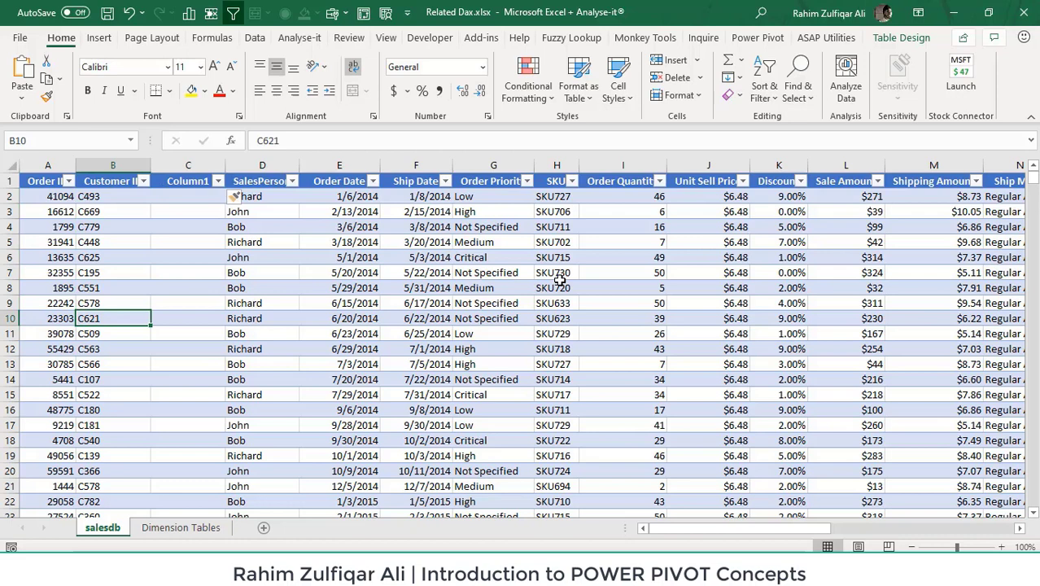
Start a VLOOKUP formula in cell C2 of salesdb with the row's Customer ID as the lookup value
{"action": "key", "text": "Right"}
{"action": "key", "text": "Up"}
{"action": "key", "text": "Up"}
{"action": "key", "text": "Up"}
{"action": "key", "text": "Up"}
{"action": "key", "text": "Up"}
{"action": "key", "text": "Up"}
{"action": "key", "text": "Up"}
{"action": "key", "text": "Up"}
{"action": "type", "text": "=v"}
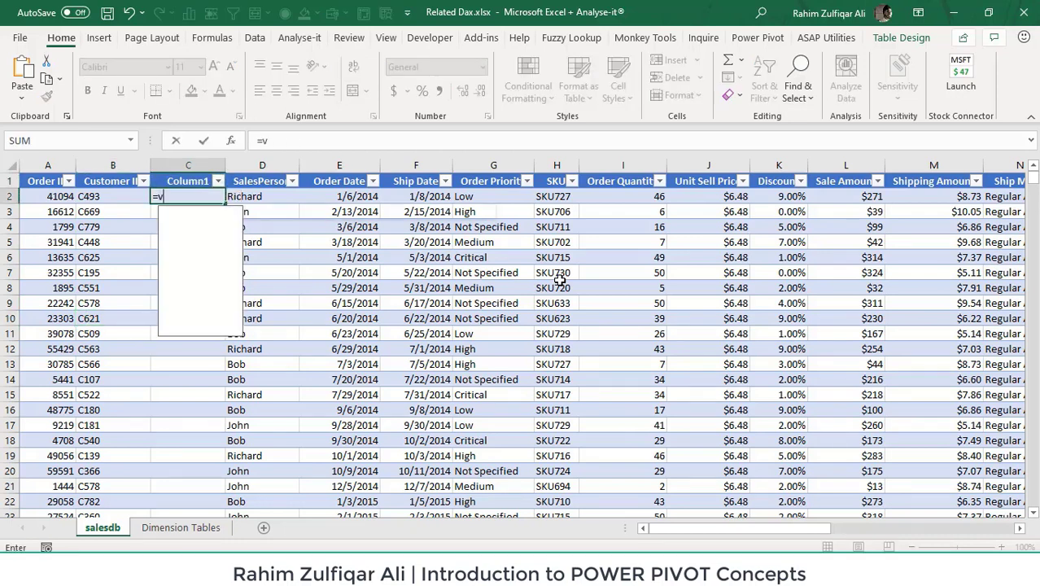
{"action": "type", "text": "l"}
{"action": "key", "text": "Tab"}
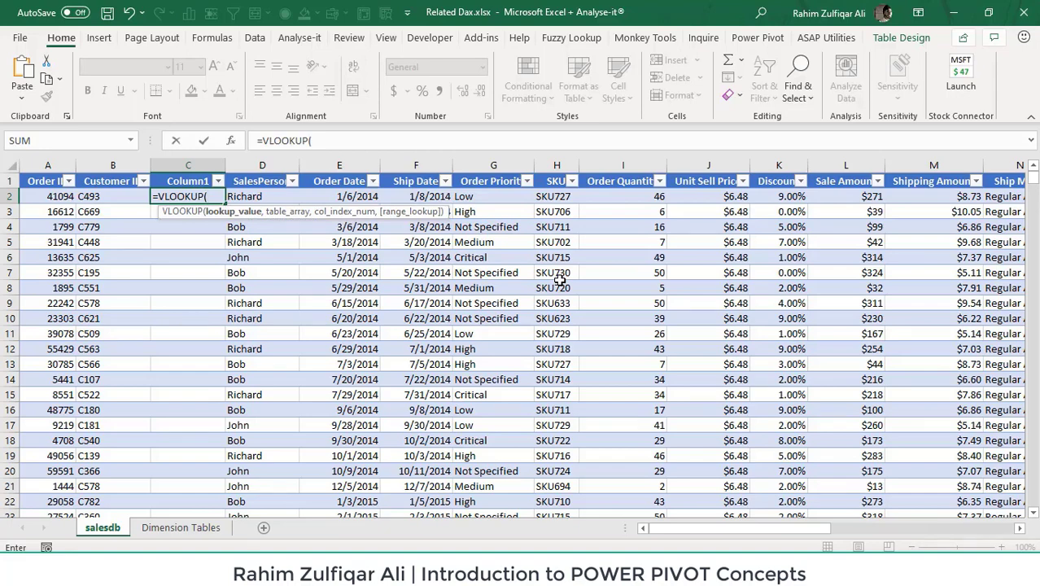
{"action": "key", "text": "Left"}
{"action": "type", "text": ","}
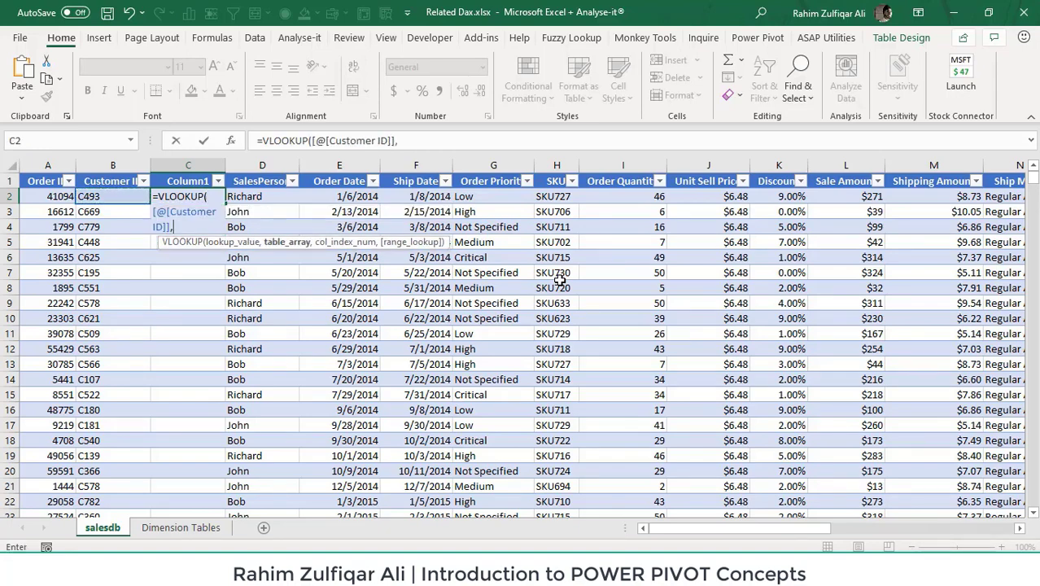
Set the VLOOKUP table array to the whole CustomerDim table, headers included, on the Dimension Tables sheet
{"action": "key", "text": "ctrl+Page_Down"}
{"action": "key", "text": "Up"}
{"action": "key", "text": "Left"}
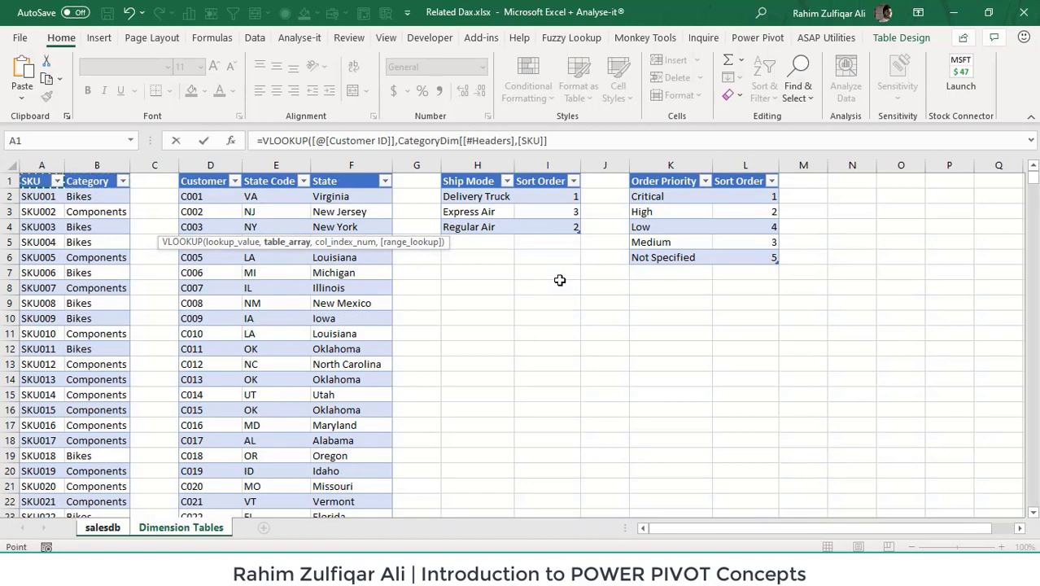
{"action": "key", "text": "Right"}
{"action": "key", "text": "Right"}
{"action": "key", "text": "Right"}
{"action": "key", "text": "shift+Right"}
{"action": "key", "text": "shift+Right"}
{"action": "key", "text": "ctrl+shift+Down"}
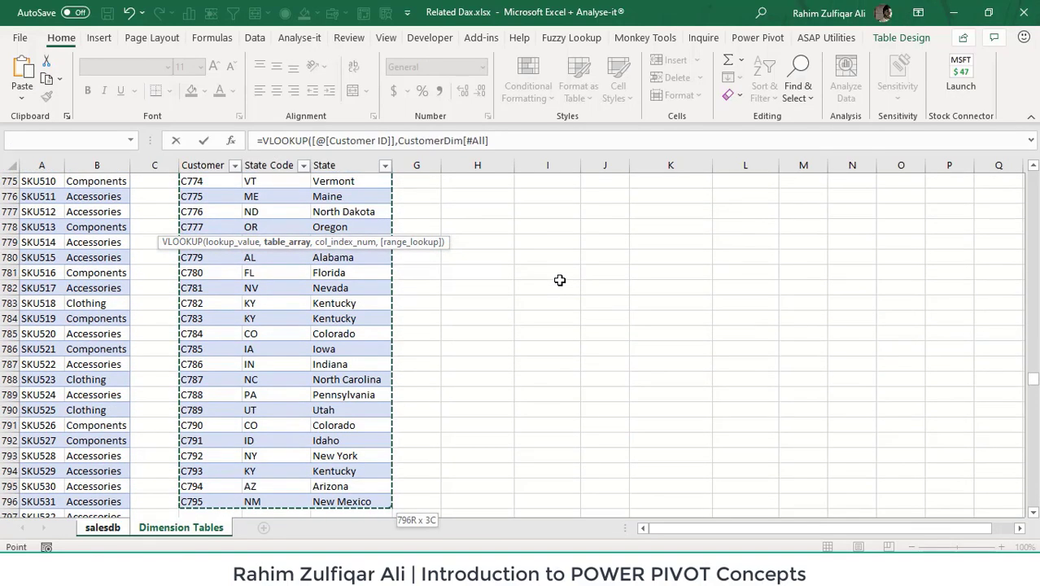
Complete the VLOOKUP with column index 2 and FALSE for an exact match, and enter it in Column1
{"action": "type", "text": ","}
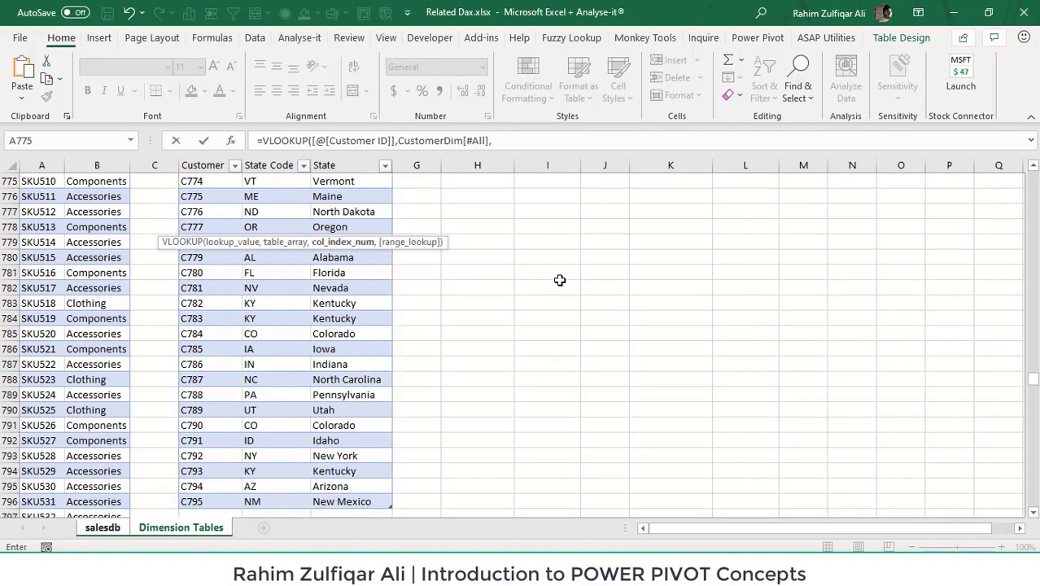
{"action": "type", "text": "2,f"}
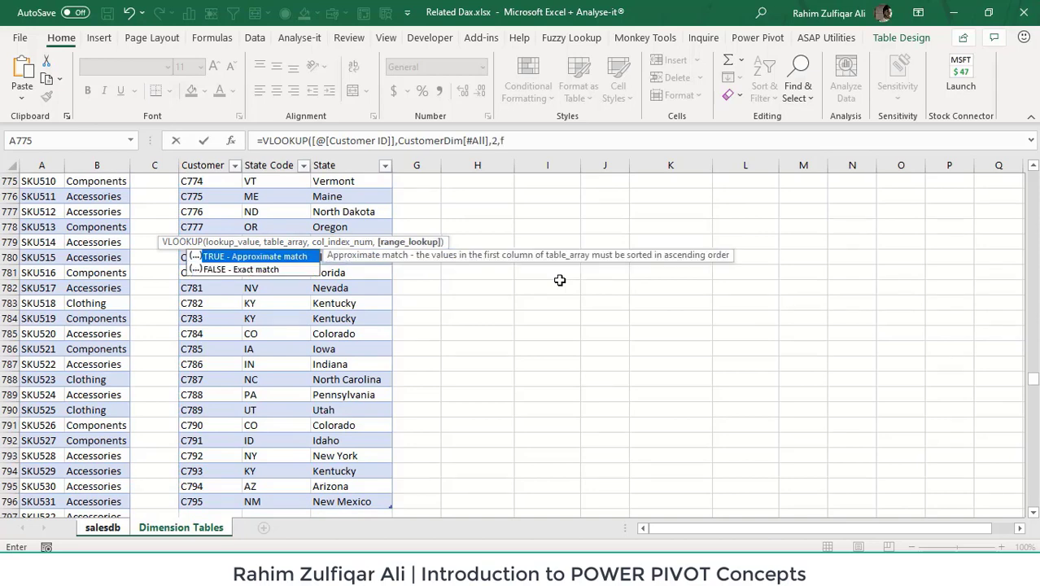
{"action": "type", "text": "alse"}
{"action": "key", "text": "Return"}
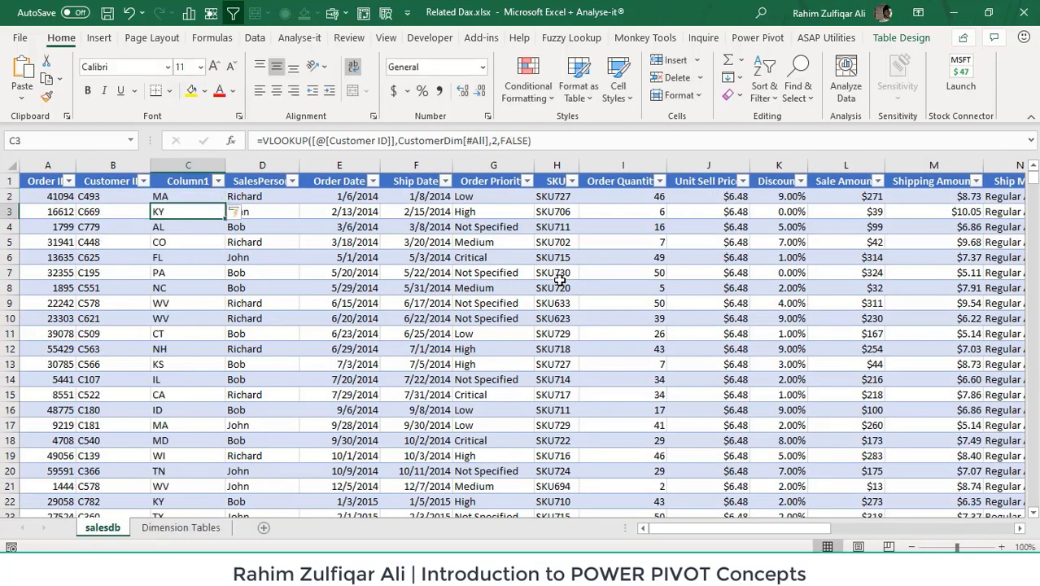
Examine the state codes that the lookup formula returns down Column1
{"action": "key", "text": "Up"}
{"action": "key", "text": "Down"}
{"action": "key", "text": "Down"}
{"action": "key", "text": "Down"}
{"action": "key", "text": "Down"}
{"action": "key", "text": "Down"}
{"action": "key", "text": "Down"}
{"action": "key", "text": "Down"}
{"action": "key", "text": "Down"}
{"action": "key", "text": "Down"}
{"action": "key", "text": "Down"}
{"action": "key", "text": "Down"}
{"action": "key", "text": "Down"}
{"action": "key", "text": "Down"}
{"action": "key", "text": "Down"}
{"action": "key", "text": "Down"}
{"action": "key", "text": "Down"}
{"action": "key", "text": "Down"}
{"action": "key", "text": "Down"}
{"action": "key", "text": "Down"}
{"action": "key", "text": "Down"}
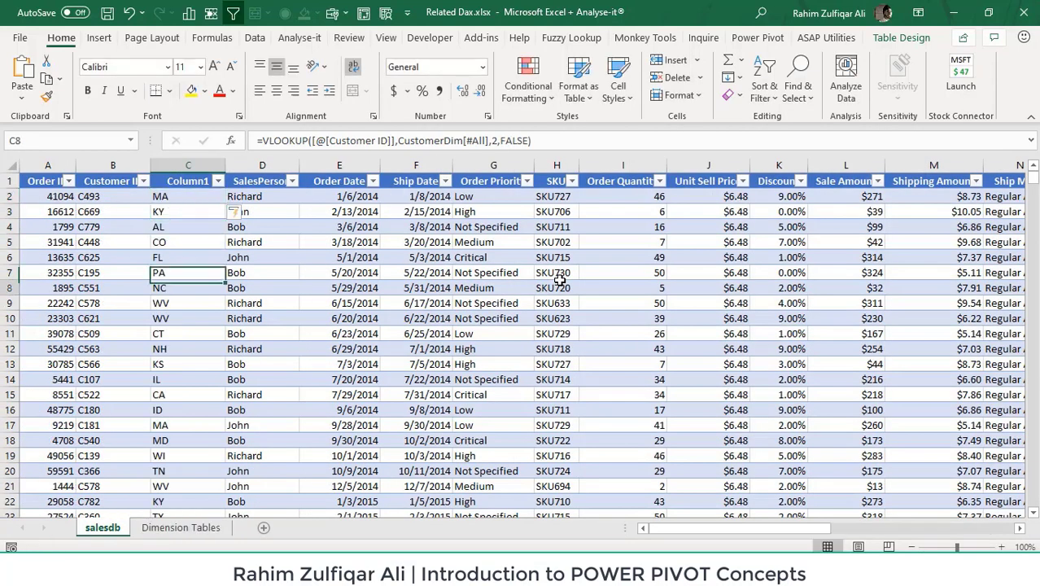
Check the looked-up state codes against the customer IDs further down the salesdb rows and return to the header row
{"action": "key", "text": "Down"}
{"action": "key", "text": "Down"}
{"action": "key", "text": "Down"}
{"action": "key", "text": "Down"}
{"action": "key", "text": "Down"}
{"action": "key", "text": "Down"}
{"action": "key", "text": "Down"}
{"action": "key", "text": "Down"}
{"action": "key", "text": "Down"}
{"action": "key", "text": "Down"}
{"action": "key", "text": "Down"}
{"action": "key", "text": "Down"}
{"action": "key", "text": "Down"}
{"action": "key", "text": "Down"}
{"action": "key", "text": "Down"}
{"action": "key", "text": "Down"}
{"action": "key", "text": "Down"}
{"action": "key", "text": "Down"}
{"action": "key", "text": "Down"}
{"action": "key", "text": "Down"}
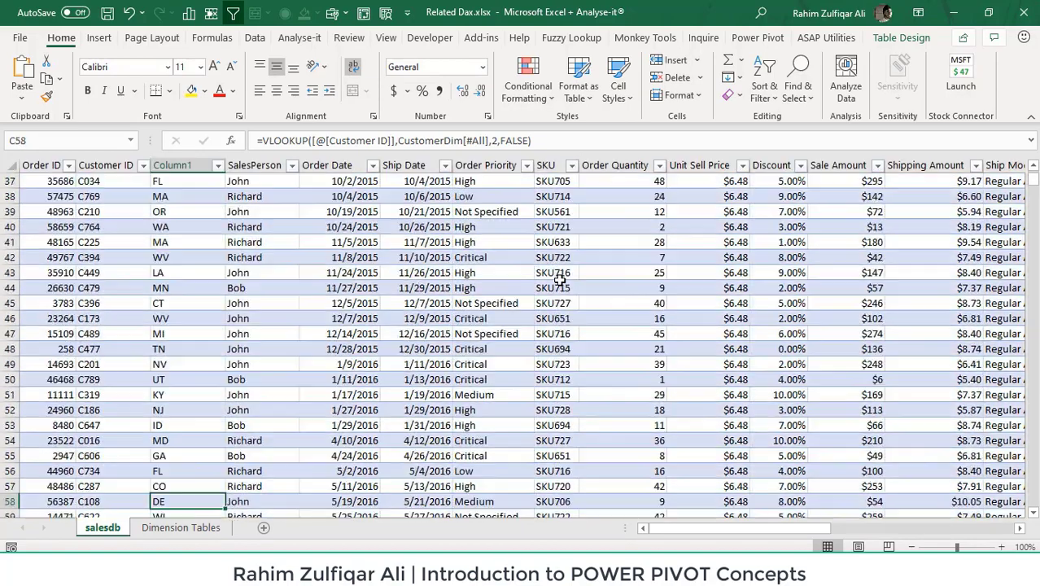
{"action": "key", "text": "ctrl+Up"}
{"action": "key", "text": "Left"}
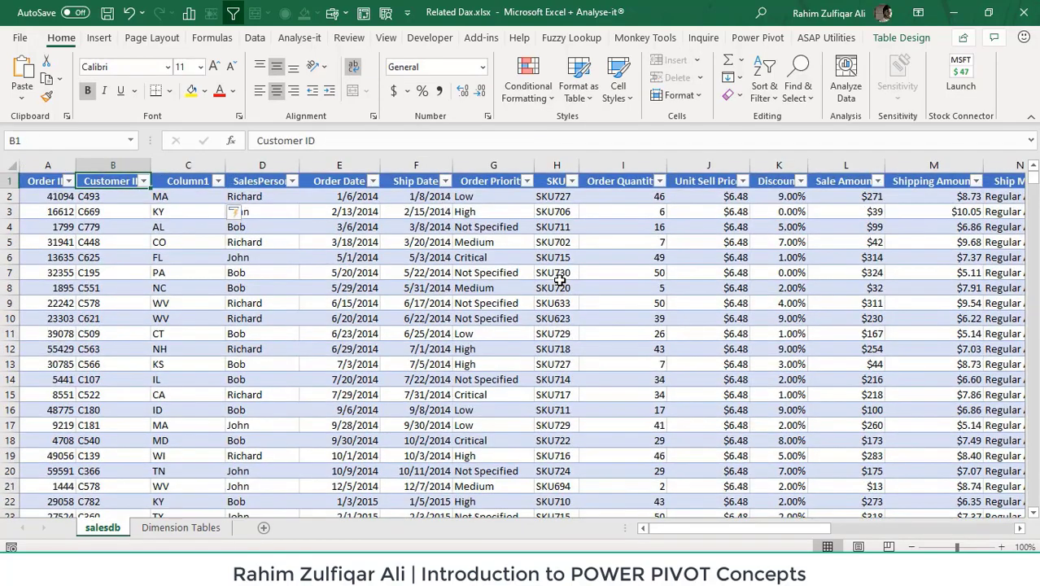
Inspect the VLOOKUP formula and its arguments in cell C2 of salesdb
{"action": "key", "text": "Down"}
{"action": "key", "text": "Right"}
{"action": "key", "text": "Up"}
{"action": "key", "text": "Down"}
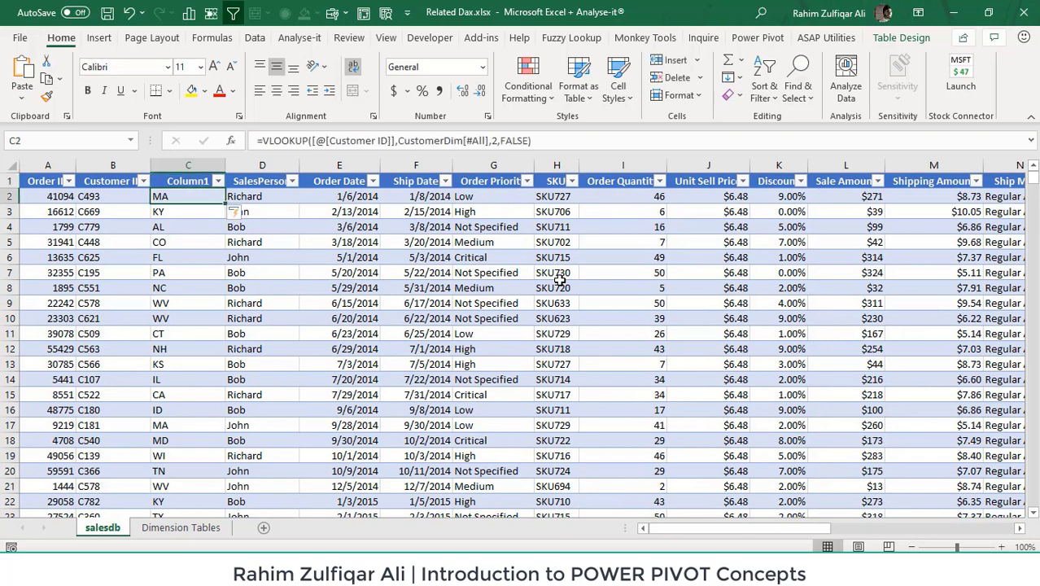
{"action": "key", "text": "F2"}
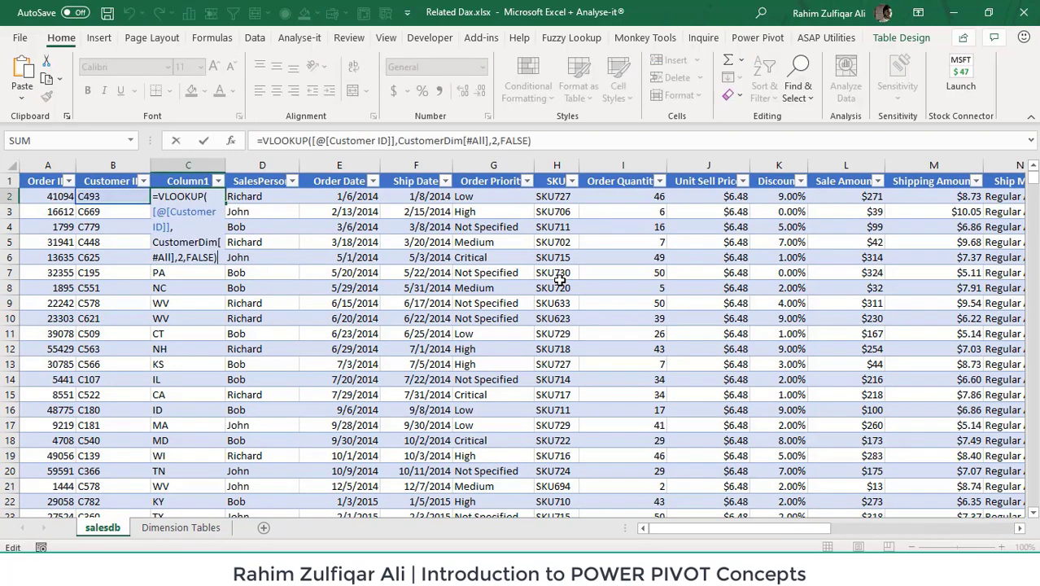
{"action": "key", "text": "ctrl+Return"}
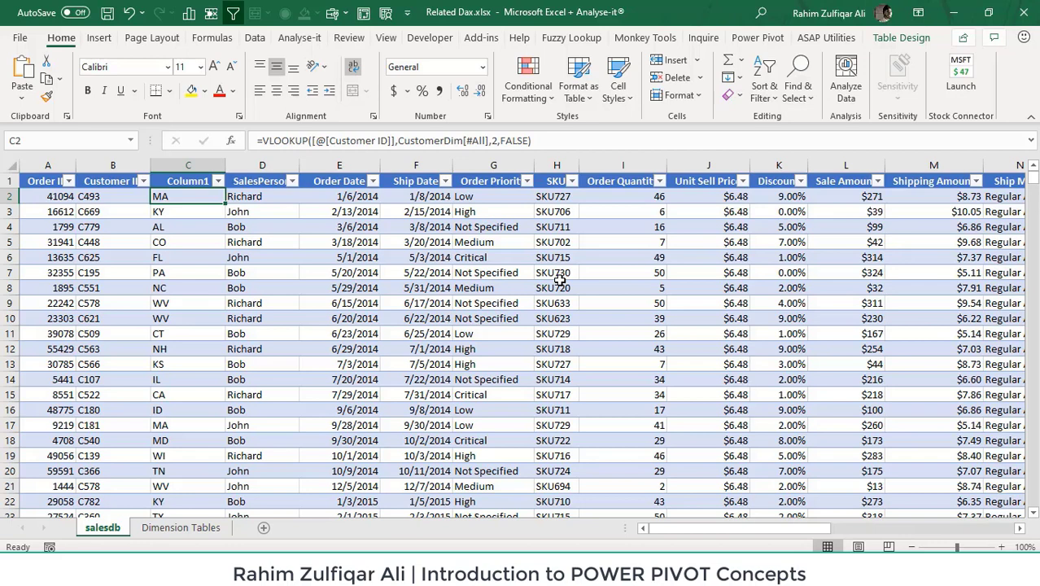
{"action": "key", "text": "F2"}
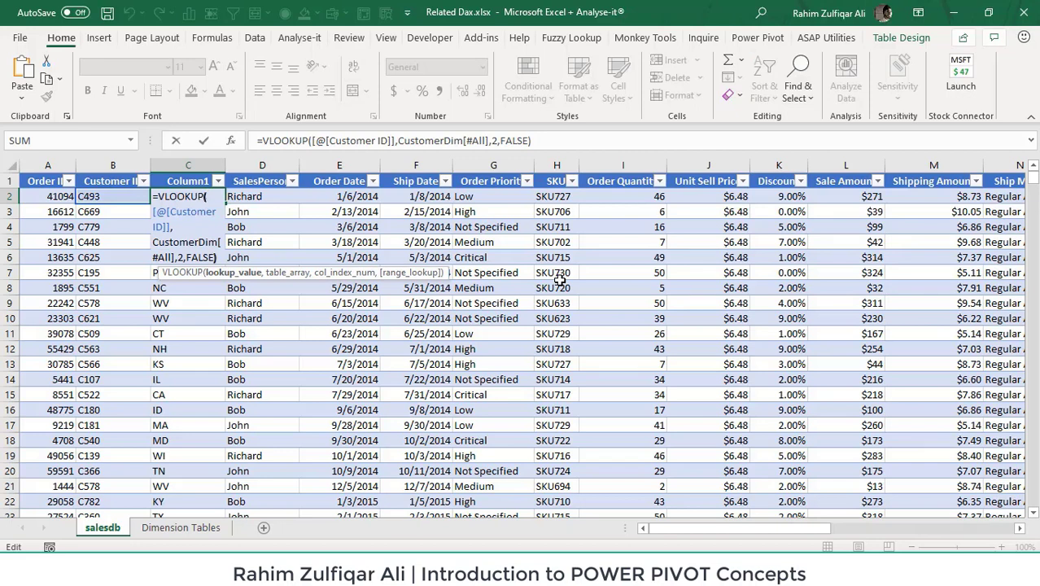
{"action": "key", "text": "Left"}
{"action": "key", "text": "Home"}
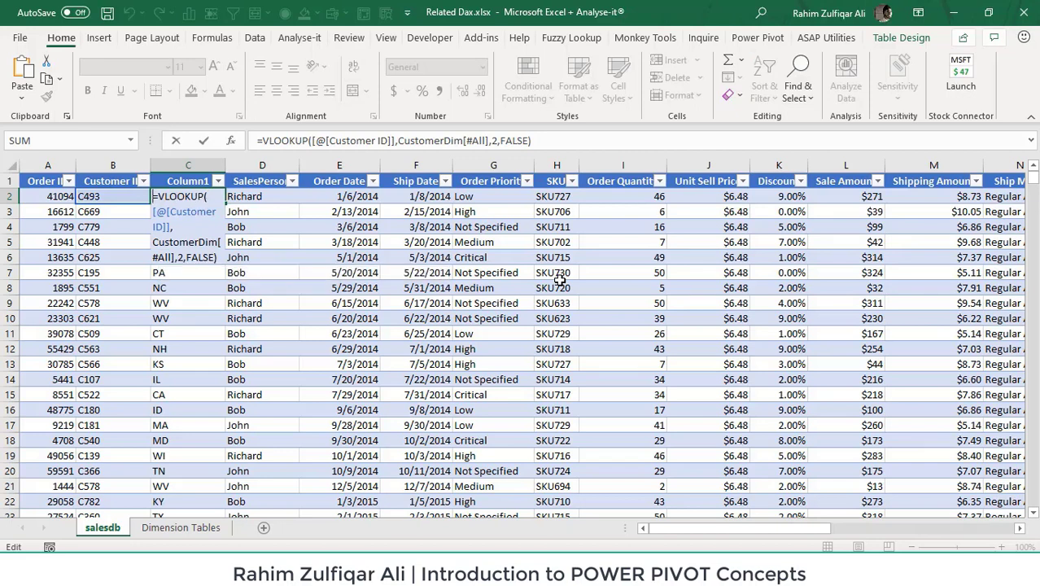
{"action": "key", "text": "Escape"}
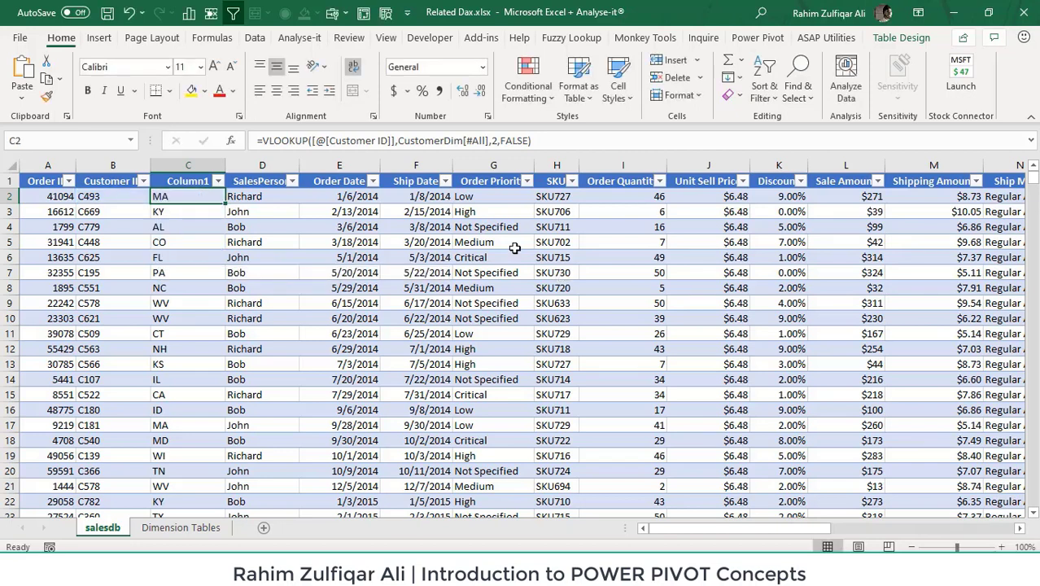
Delete the Column1 lookup column from the salesdb table
{"action": "left_click", "coordinate": [212, 163]}
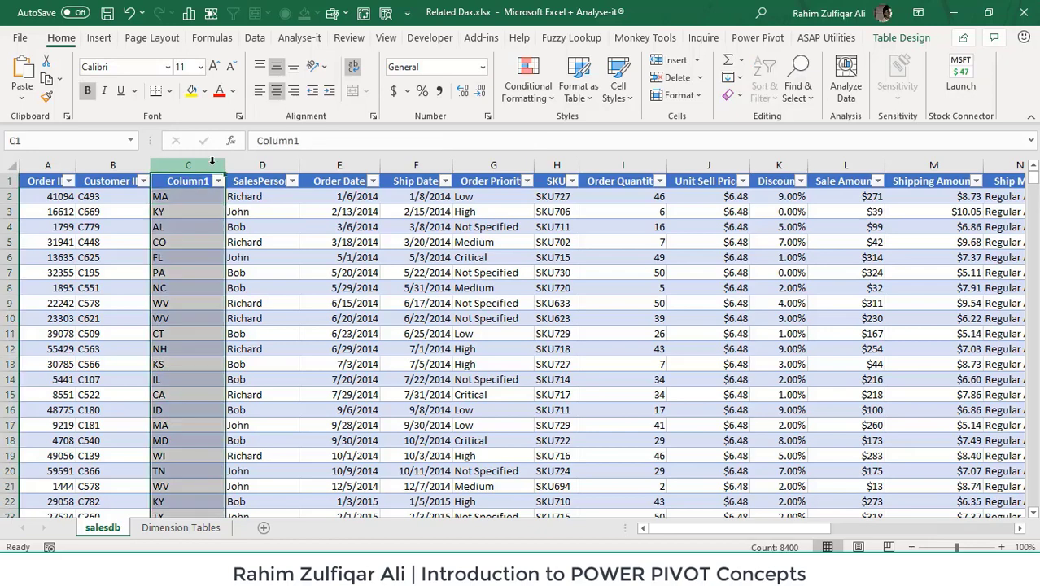
{"action": "key", "text": "ctrl+minus"}
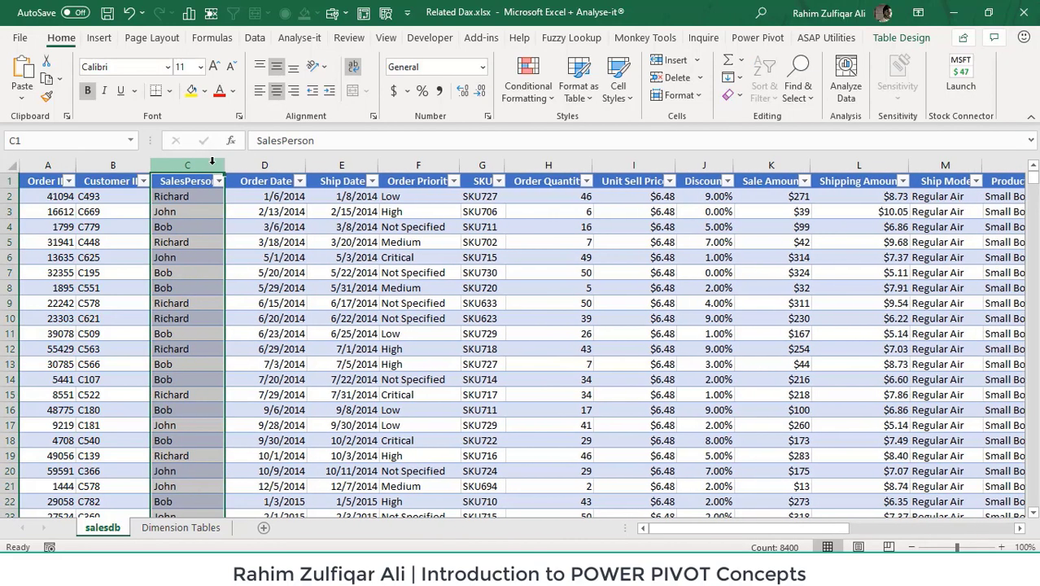
{"action": "key", "text": "Left"}
{"action": "key", "text": "Down"}
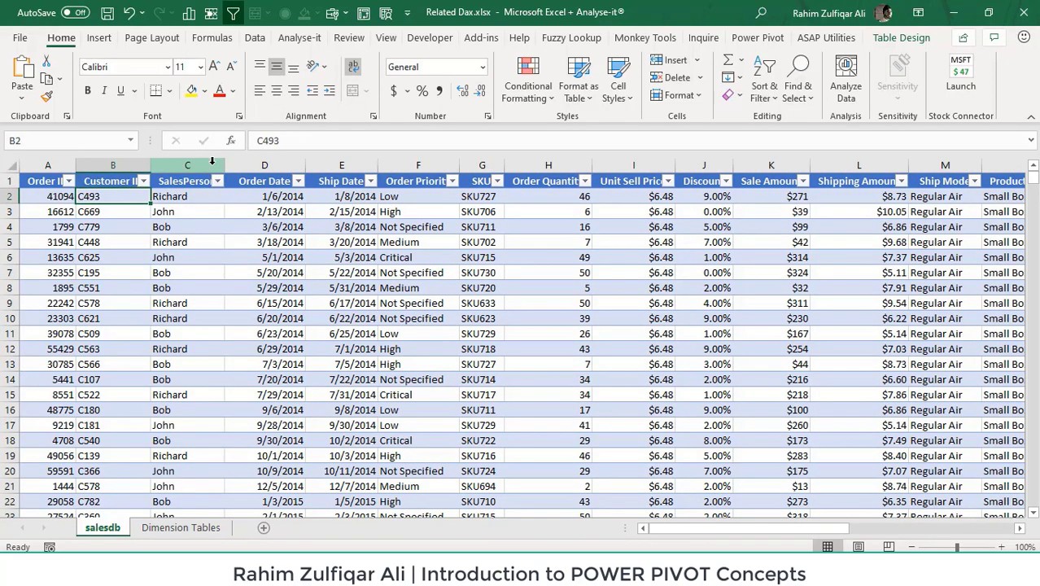
Add the salesdb table to the Power Pivot data model
{"action": "left_click", "coordinate": [759, 39]}
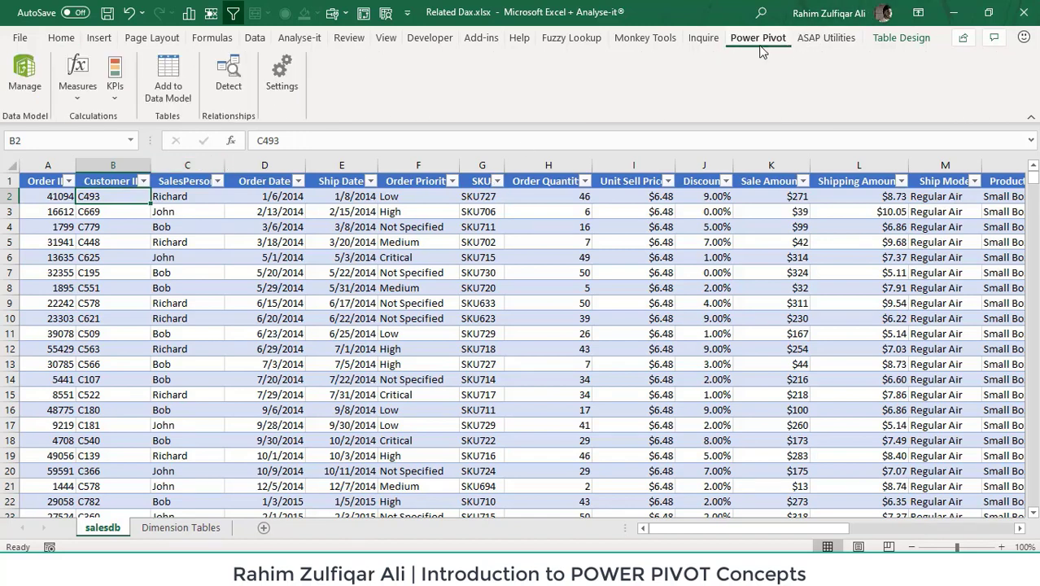
{"action": "left_click", "coordinate": [214, 301]}
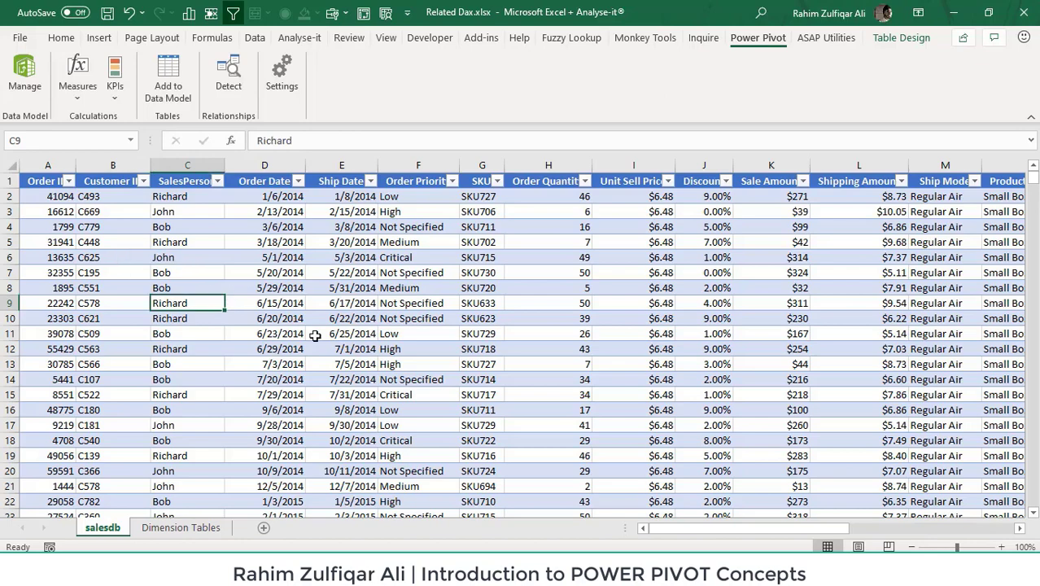
{"action": "left_click_drag", "start_coordinate": [192, 231], "coordinate": [740, 441]}
{"action": "left_click", "coordinate": [563, 333]}
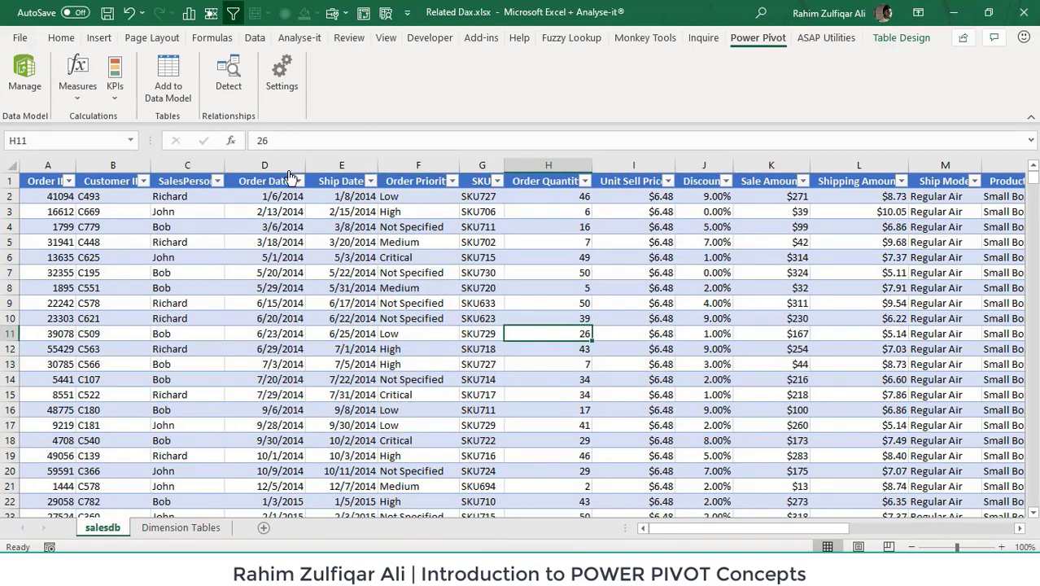
{"action": "left_click", "coordinate": [171, 99]}
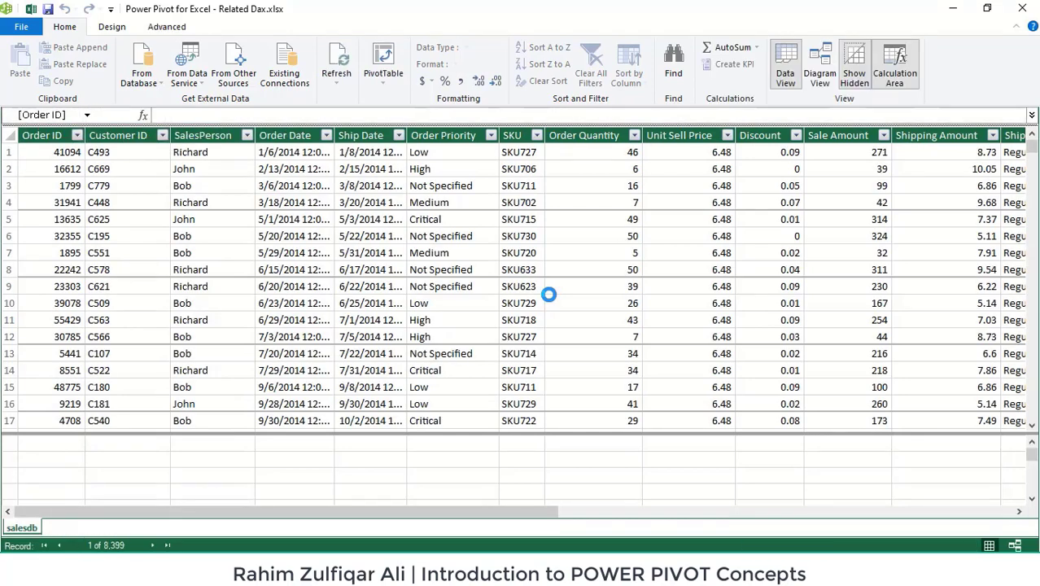
Examine the salesdb records loaded in the data model, including the Ship Date, Order Priority, SKU, Order Date and SalesPerson columns
{"action": "left_click", "coordinate": [472, 236]}
{"action": "left_click", "coordinate": [398, 235]}
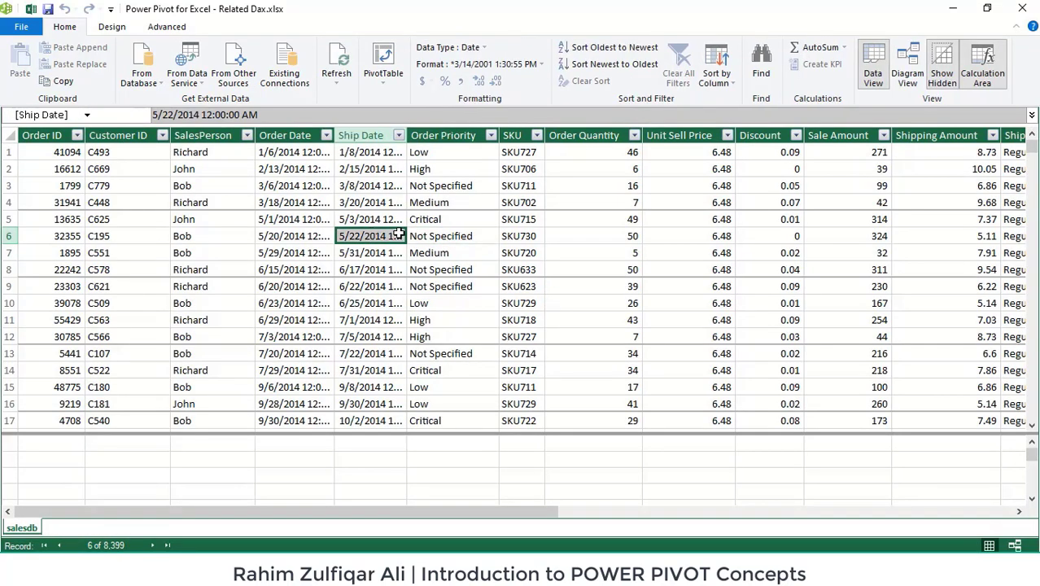
{"action": "left_click", "coordinate": [471, 235]}
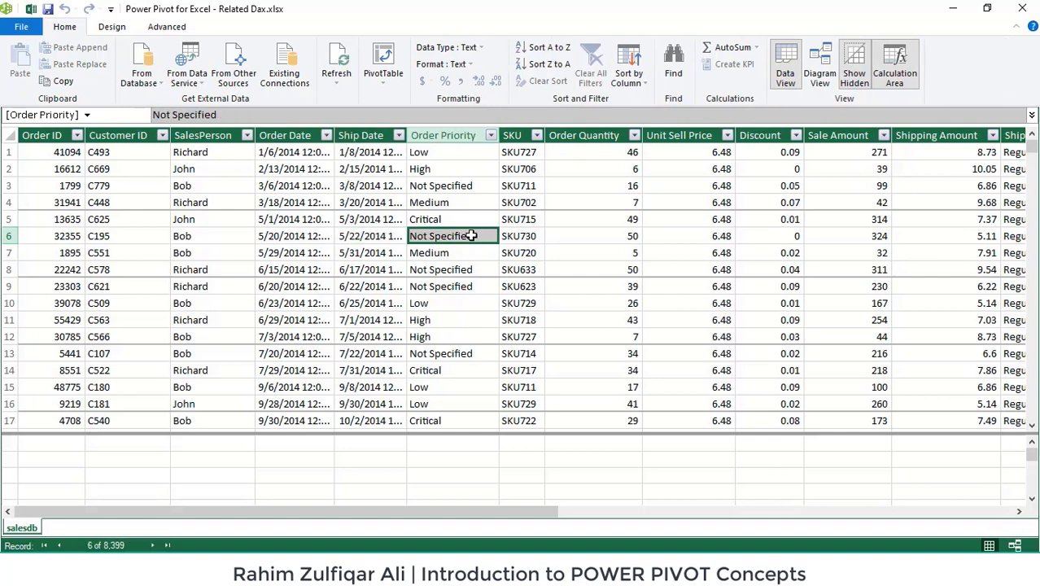
{"action": "left_click", "coordinate": [515, 236]}
{"action": "left_click", "coordinate": [511, 269]}
{"action": "left_click", "coordinate": [291, 268]}
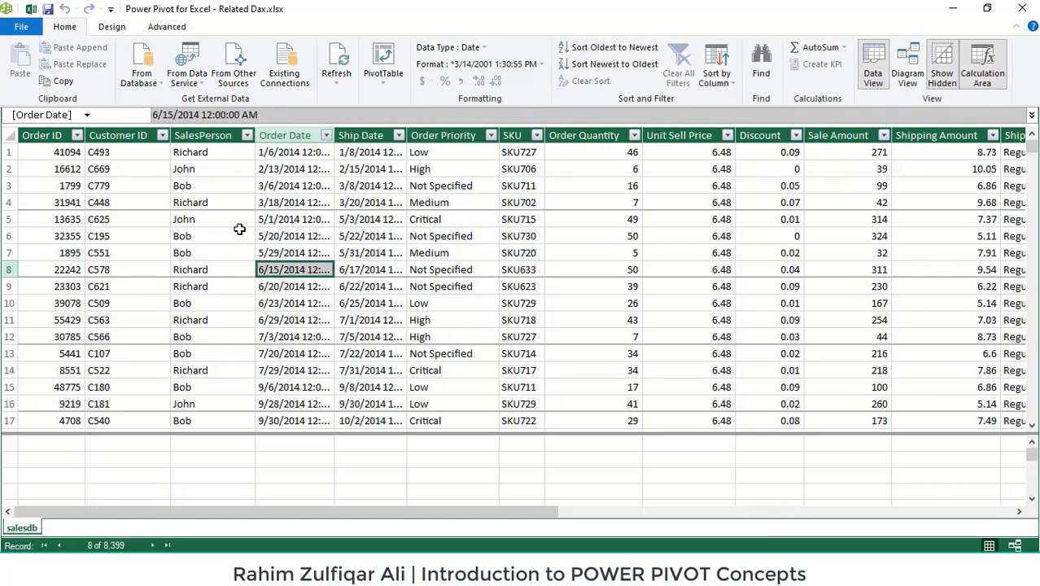
{"action": "left_click", "coordinate": [239, 231]}
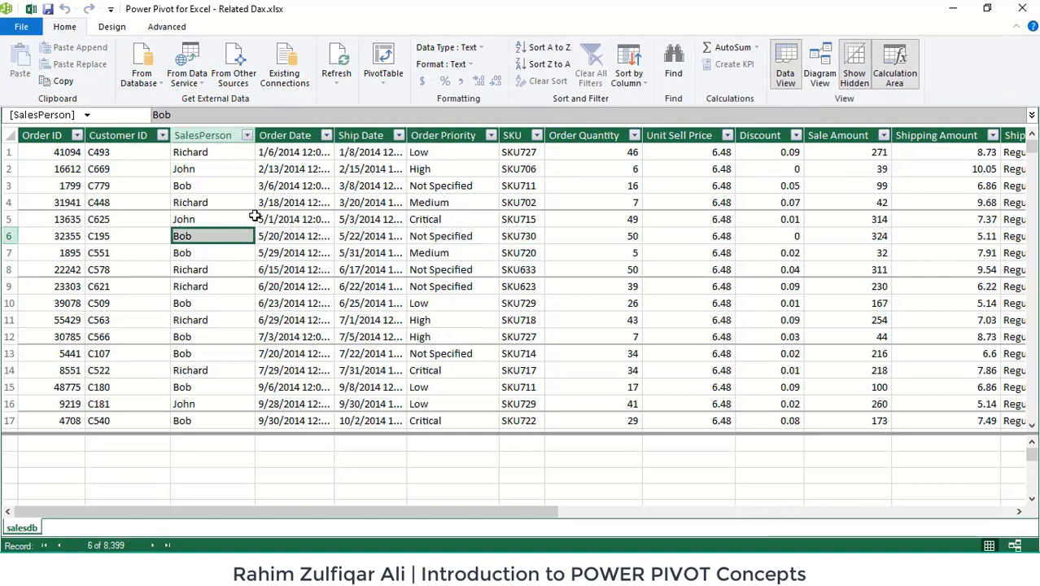
Switch back to the Excel workbook and look over the sales records on the salesdb sheet
{"action": "left_click", "coordinate": [30, 10]}
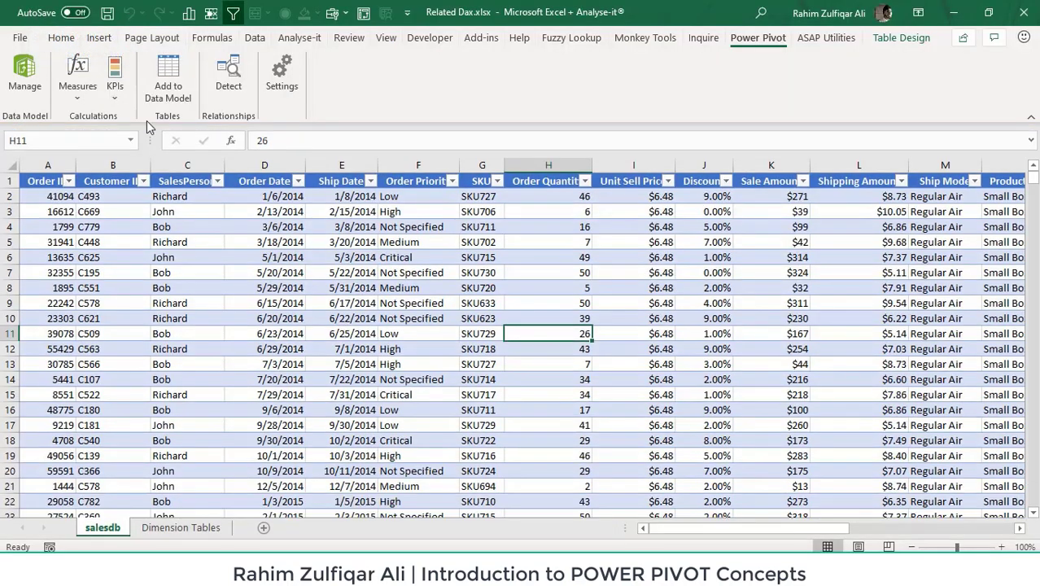
{"action": "left_click", "coordinate": [312, 278]}
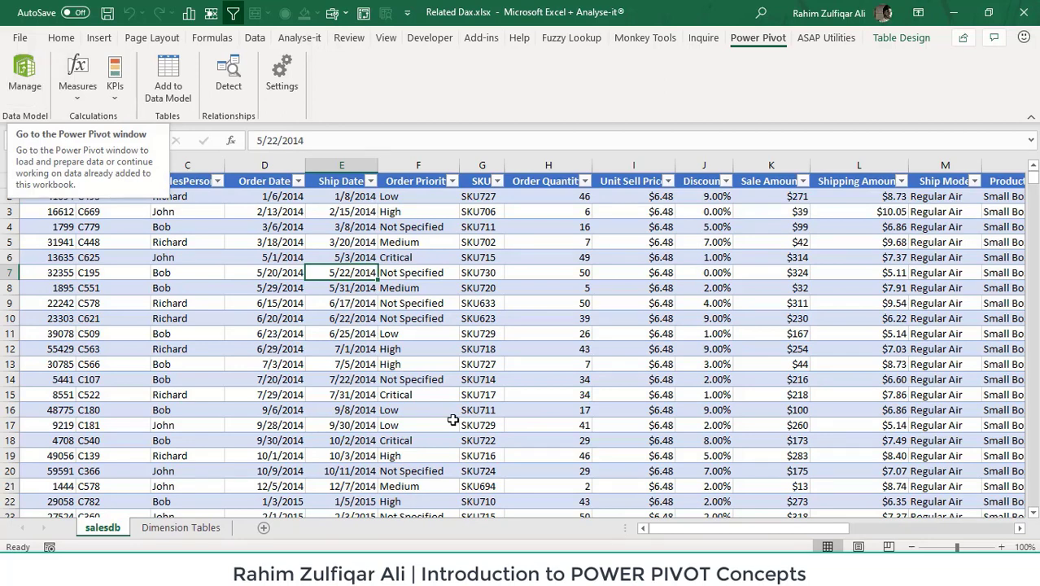
{"action": "left_click", "coordinate": [422, 364]}
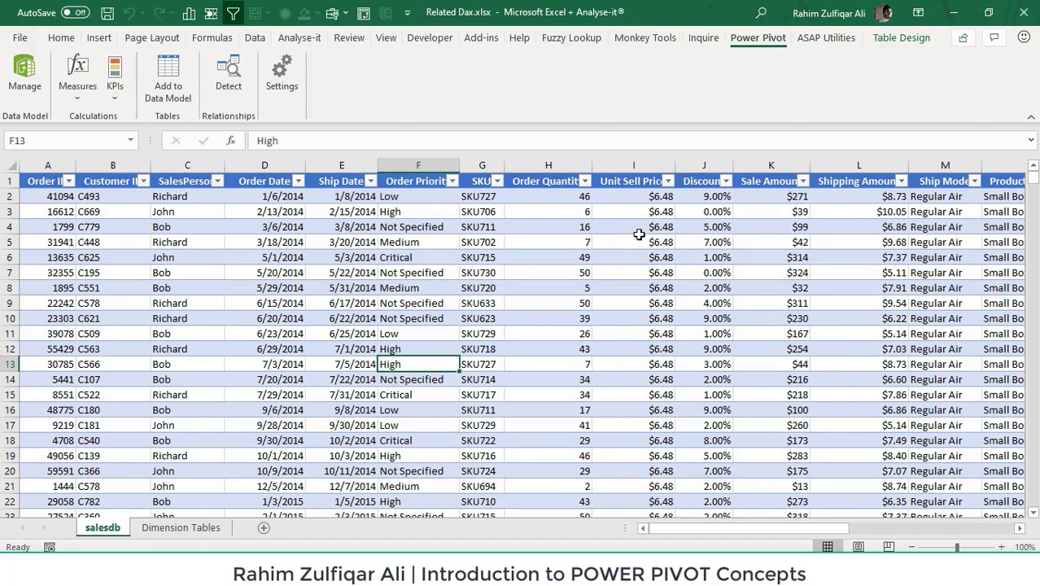
{"action": "left_click_drag", "start_coordinate": [181, 230], "coordinate": [887, 499]}
{"action": "left_click", "coordinate": [570, 377]}
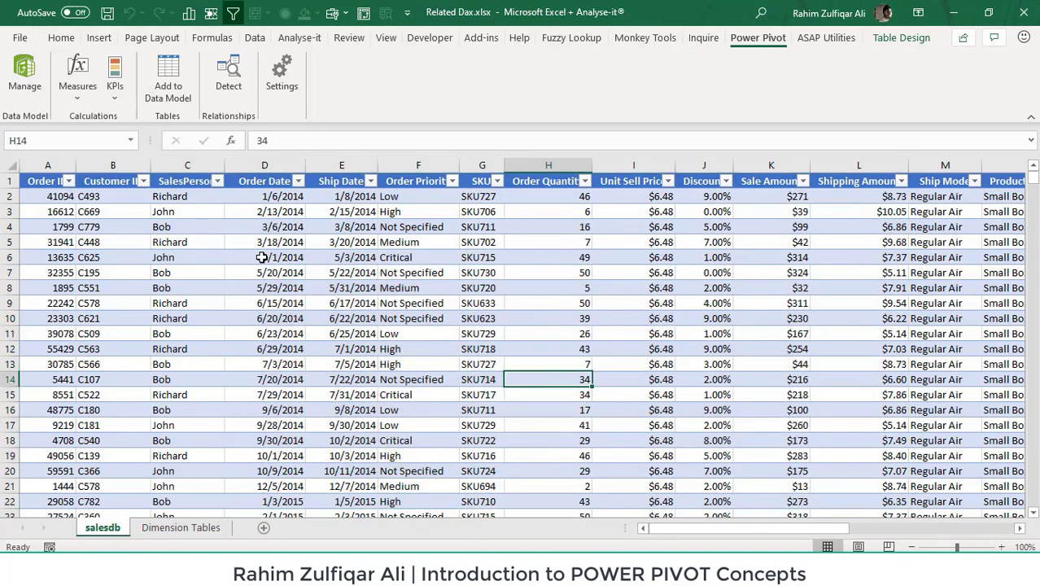
{"action": "left_click_drag", "start_coordinate": [260, 257], "coordinate": [921, 519]}
{"action": "left_click", "coordinate": [558, 347]}
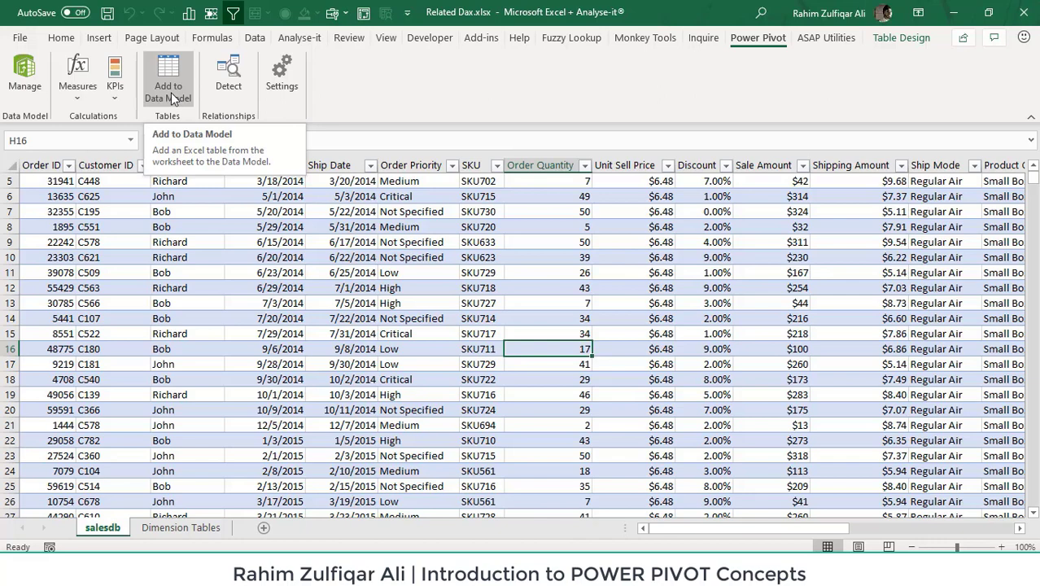
{"action": "left_click", "coordinate": [346, 273]}
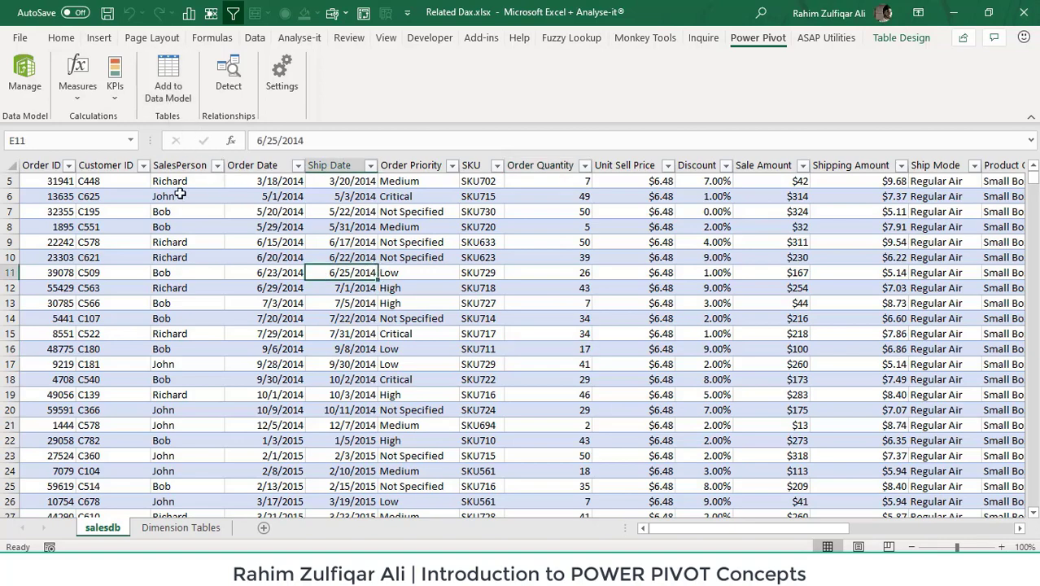
Add the CustomerDim table from the Dimension Tables sheet to the data model
{"action": "left_click", "coordinate": [172, 526]}
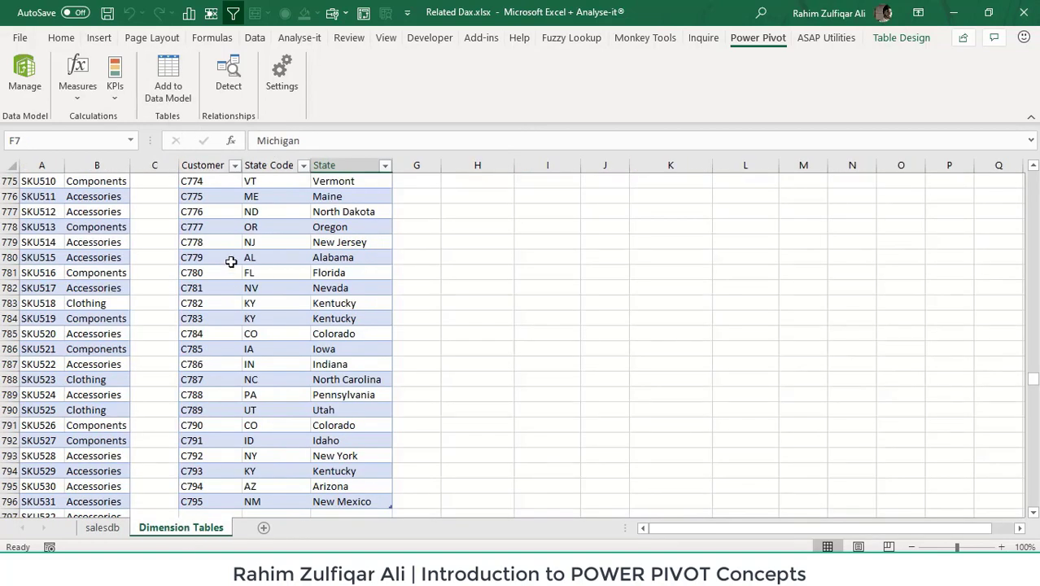
{"action": "left_click", "coordinate": [210, 229]}
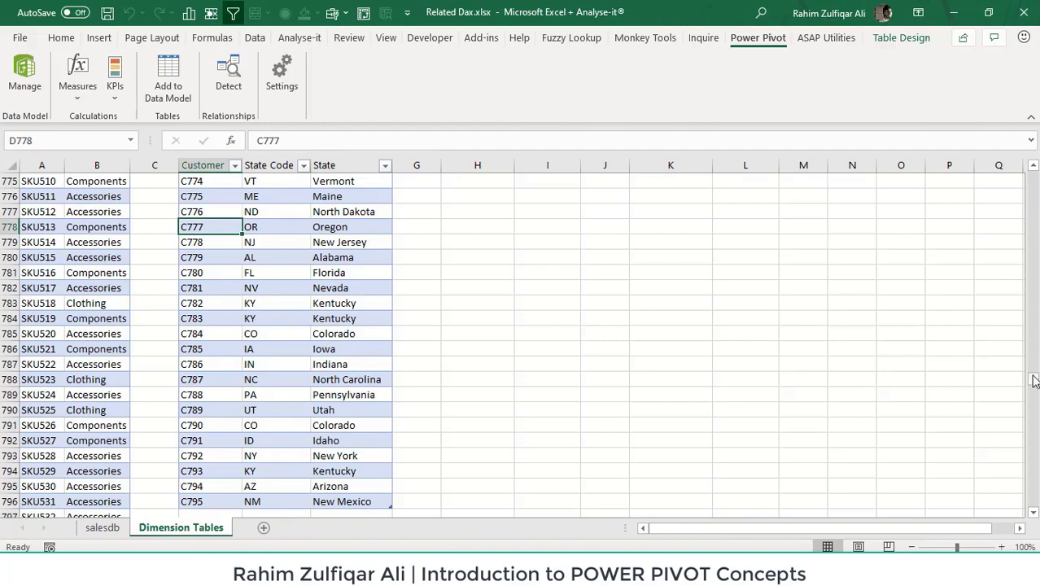
{"action": "left_click_drag", "start_coordinate": [1033, 381], "coordinate": [1033, 175]}
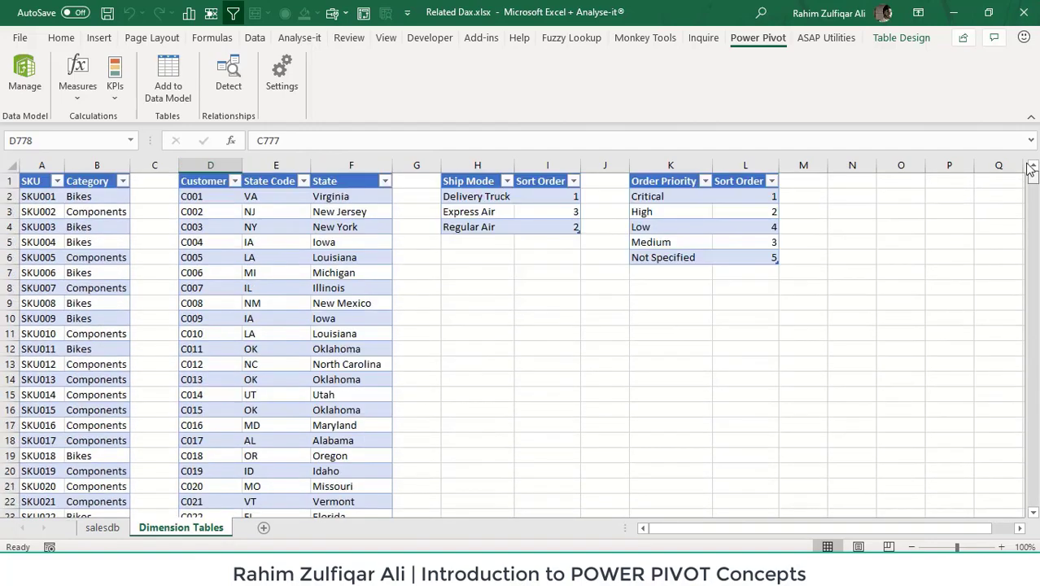
{"action": "left_click", "coordinate": [261, 252]}
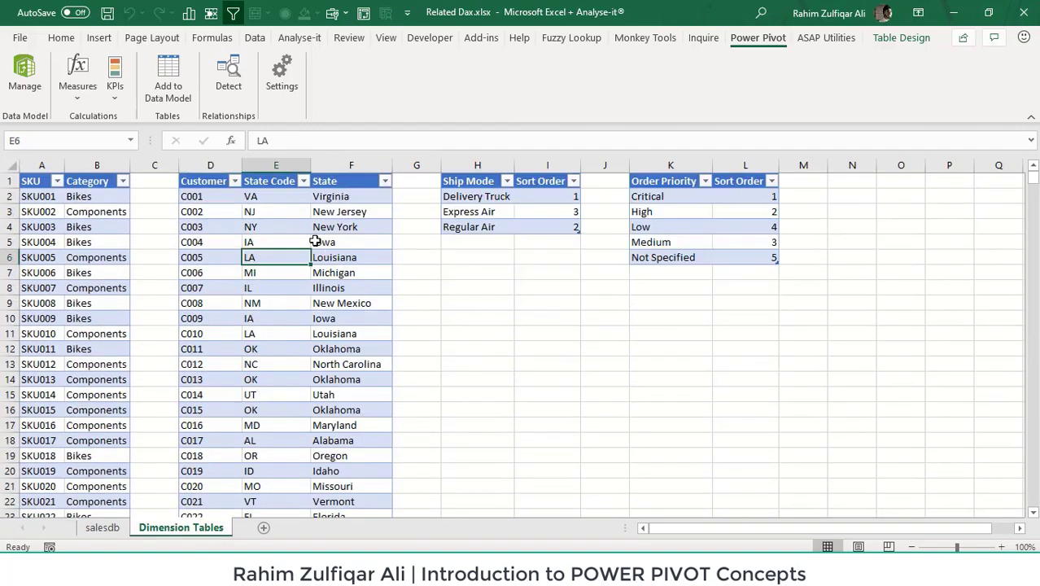
{"action": "left_click", "coordinate": [161, 96]}
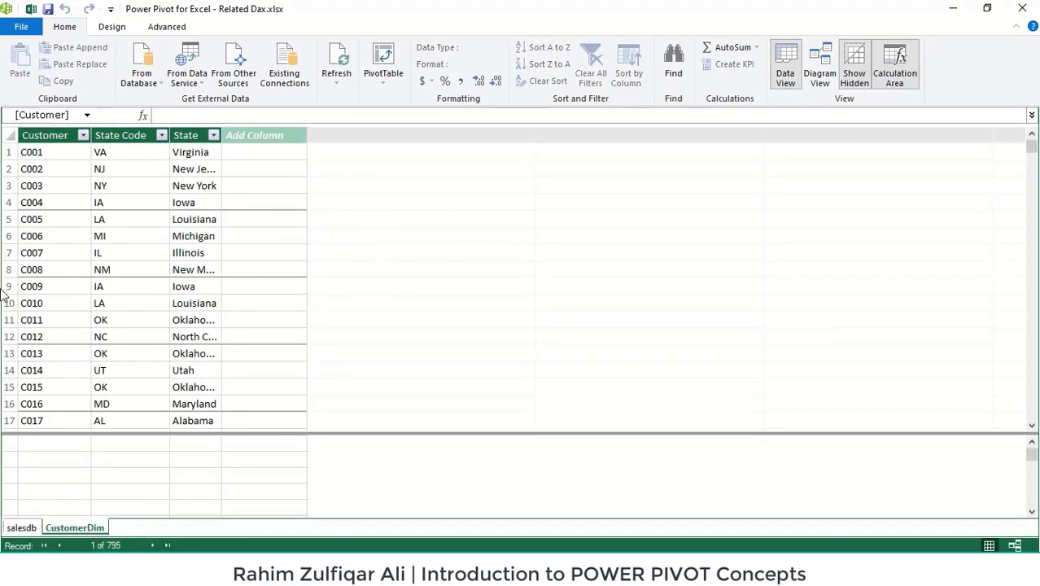
Check the salesdb and CustomerDim tables in the data model and display both in Diagram View
{"action": "left_click", "coordinate": [22, 529]}
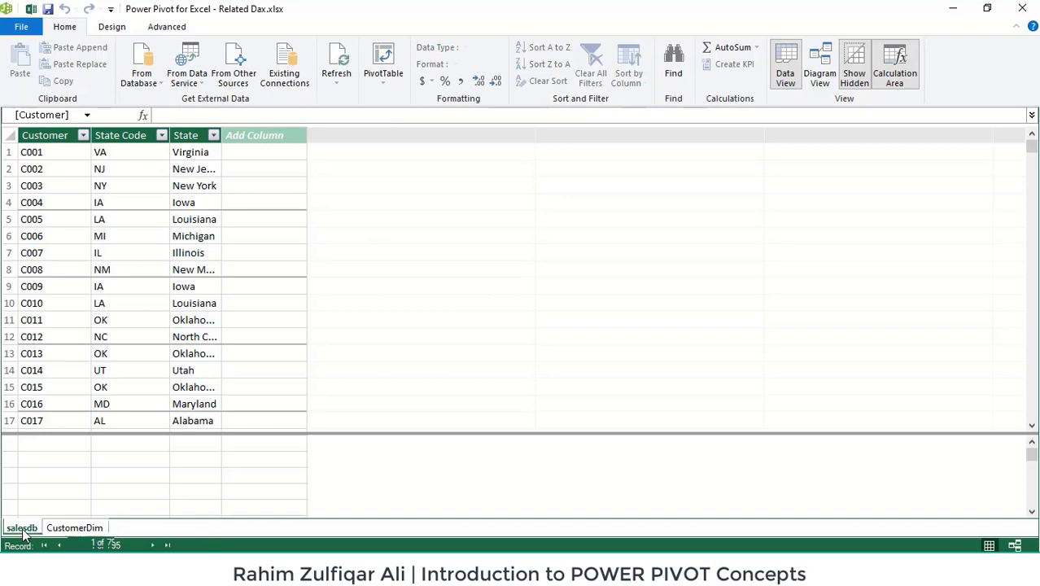
{"action": "left_click", "coordinate": [73, 529]}
{"action": "left_click", "coordinate": [22, 529]}
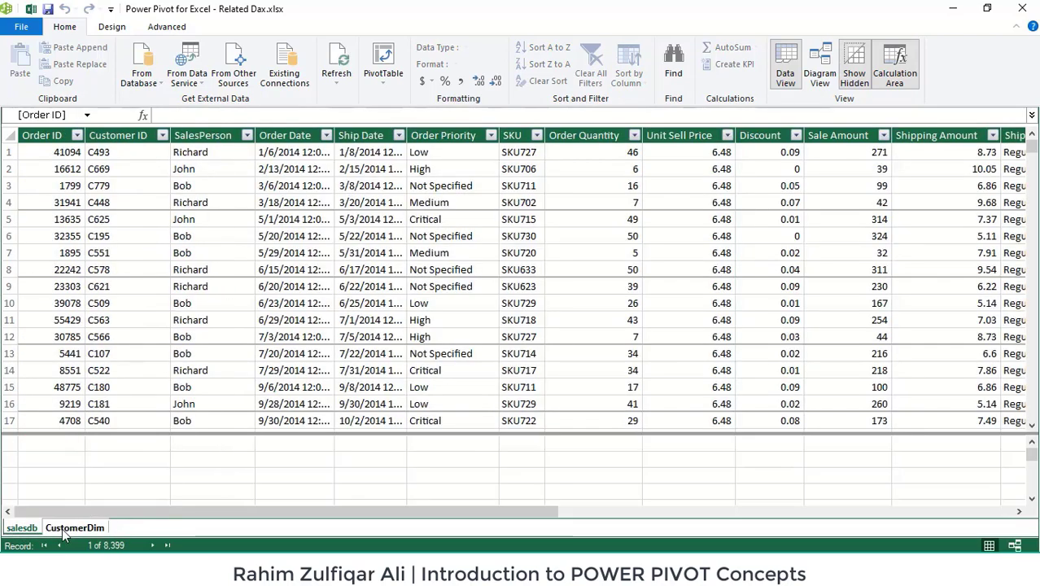
{"action": "left_click", "coordinate": [63, 530]}
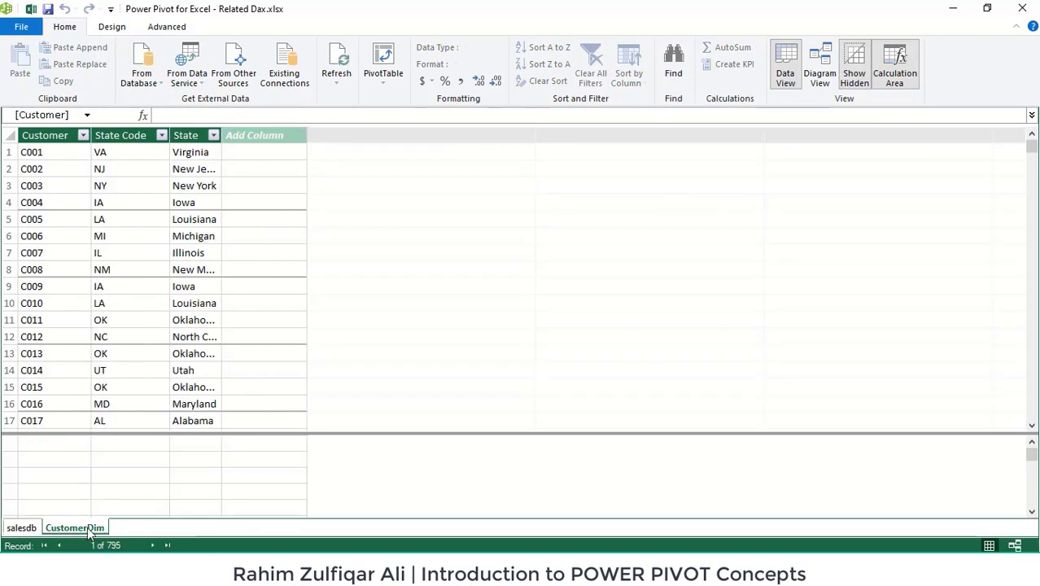
{"action": "left_click", "coordinate": [16, 529]}
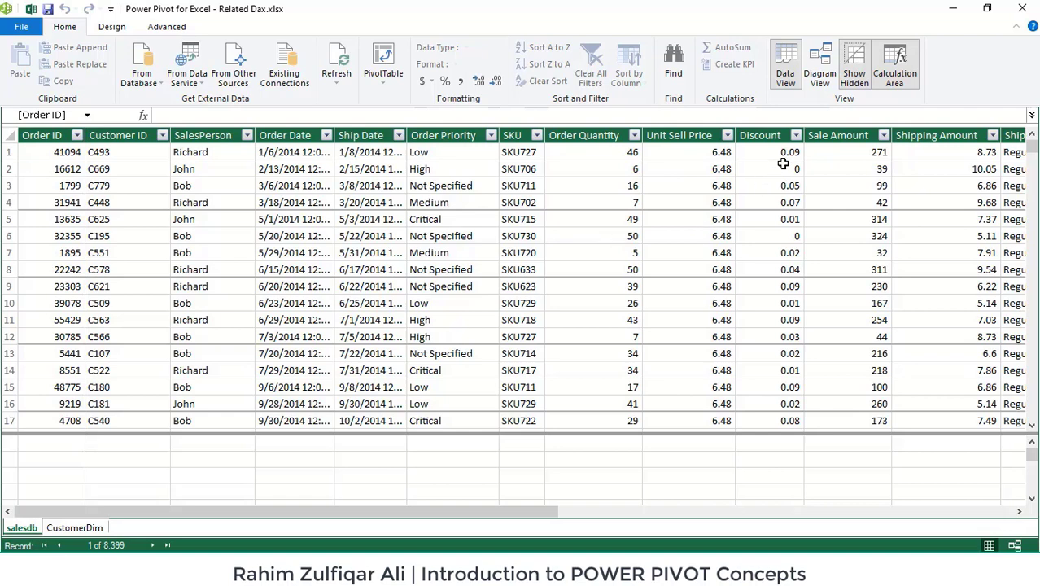
{"action": "left_click", "coordinate": [824, 82]}
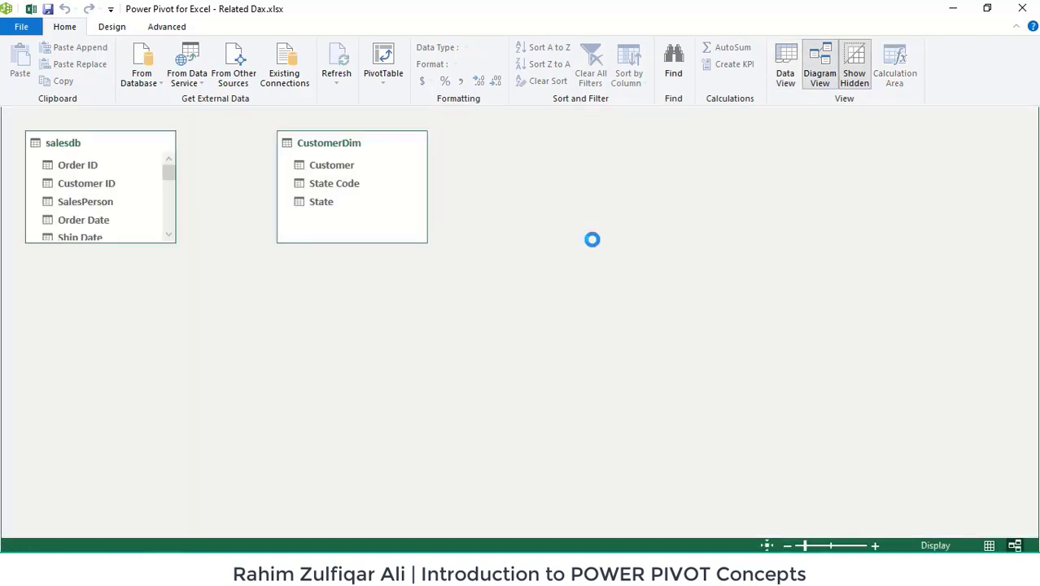
Enlarge the salesdb table in the diagram so all its fields are listed, and move the CustomerDim table closer to it
{"action": "left_click_drag", "start_coordinate": [123, 303], "coordinate": [125, 506]}
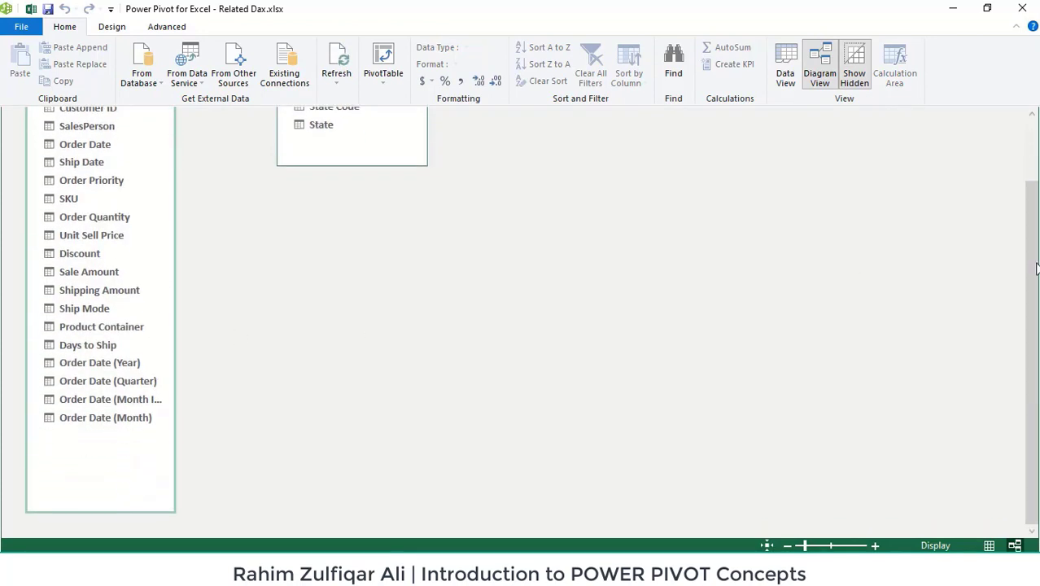
{"action": "left_click_drag", "start_coordinate": [1032, 264], "coordinate": [1014, 192]}
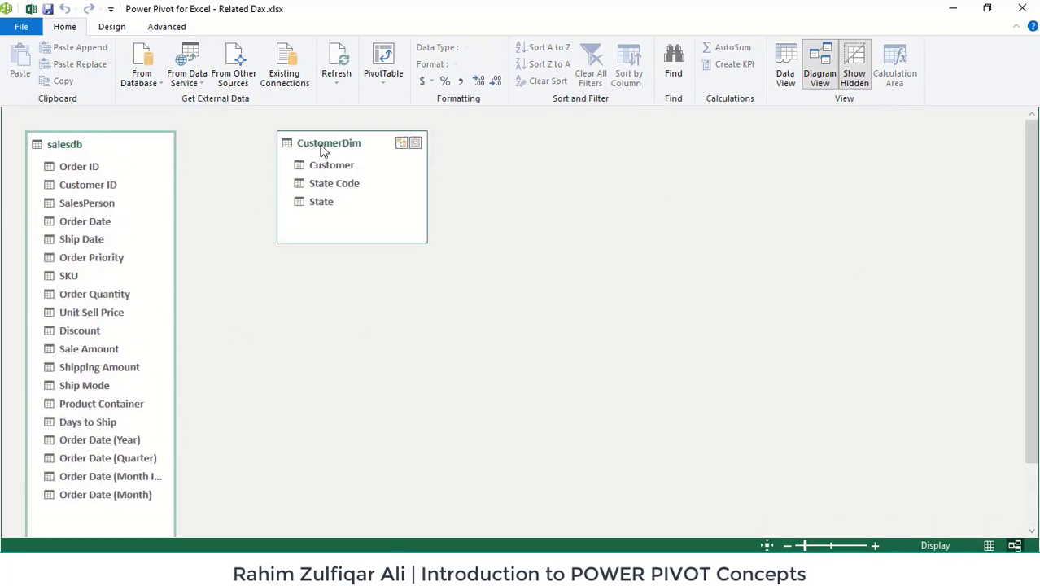
{"action": "left_click_drag", "start_coordinate": [319, 145], "coordinate": [295, 147]}
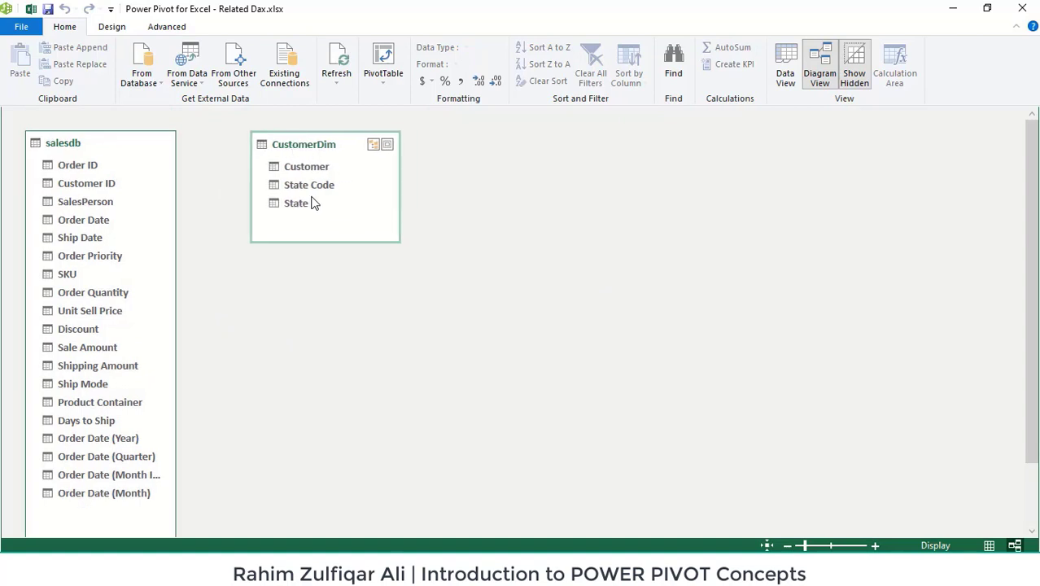
{"action": "left_click", "coordinate": [129, 144]}
{"action": "left_click", "coordinate": [285, 147]}
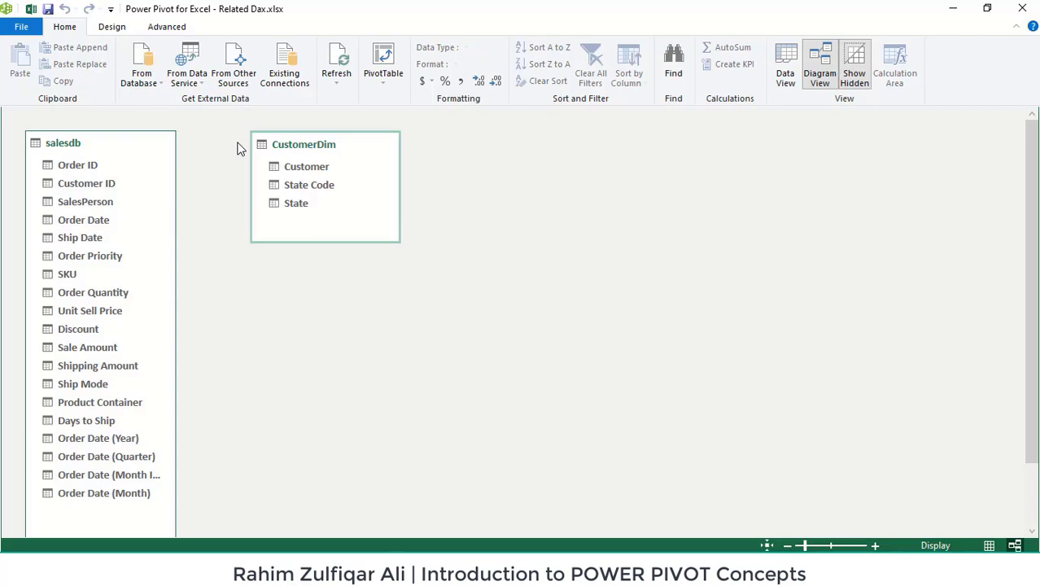
Create an empty hierarchy in the salesdb table and move the CustomerDim table slightly farther away from it
{"action": "left_click", "coordinate": [150, 143]}
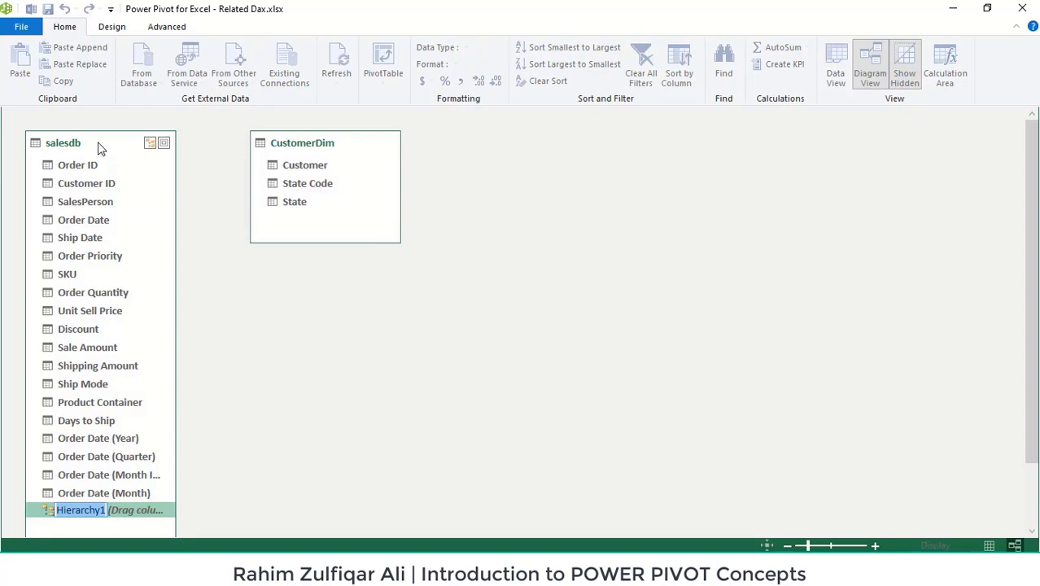
{"action": "left_click_drag", "start_coordinate": [286, 148], "coordinate": [310, 151]}
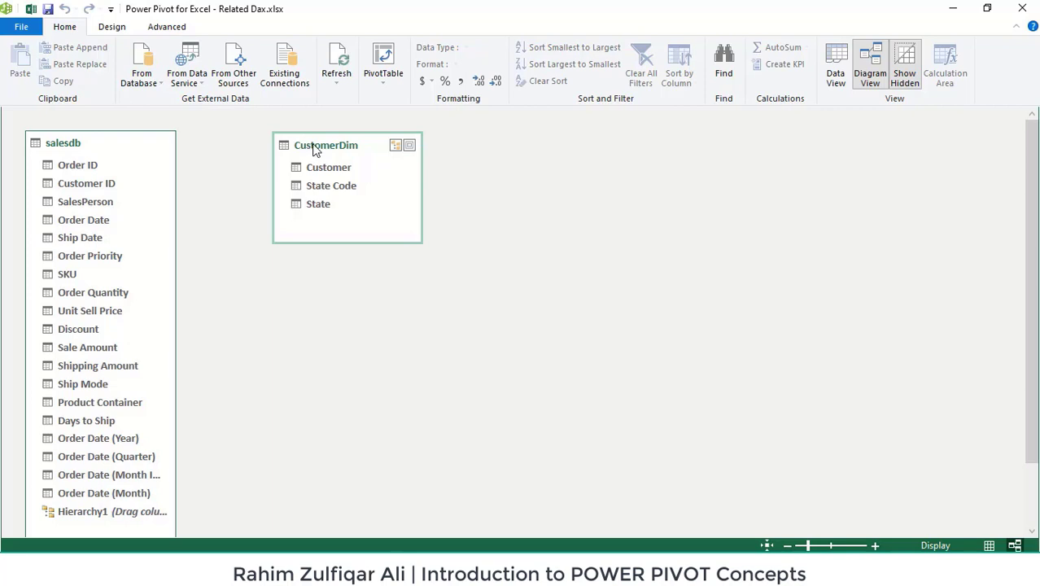
{"action": "left_click", "coordinate": [92, 146]}
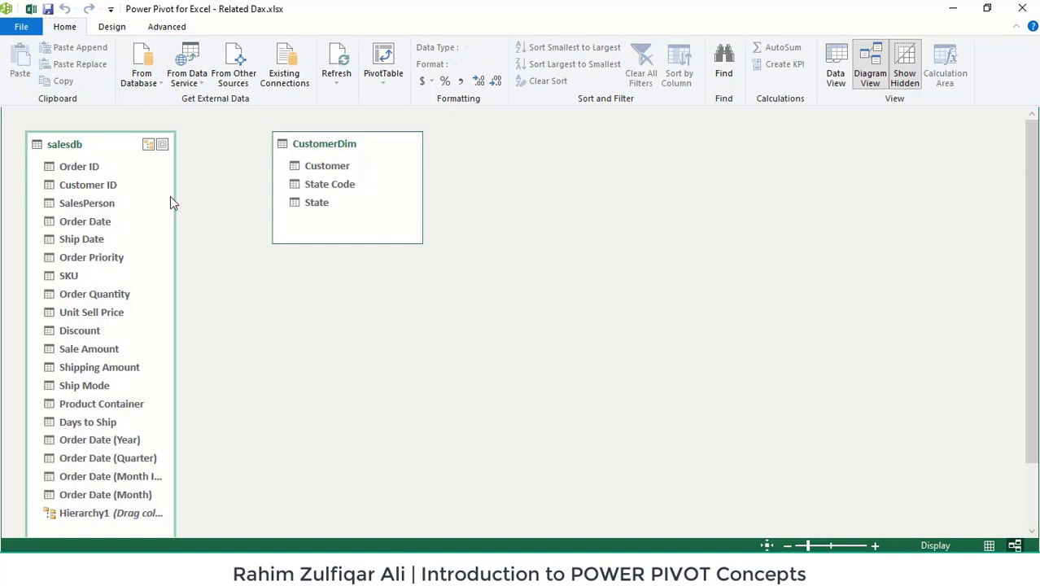
{"action": "left_click", "coordinate": [312, 148]}
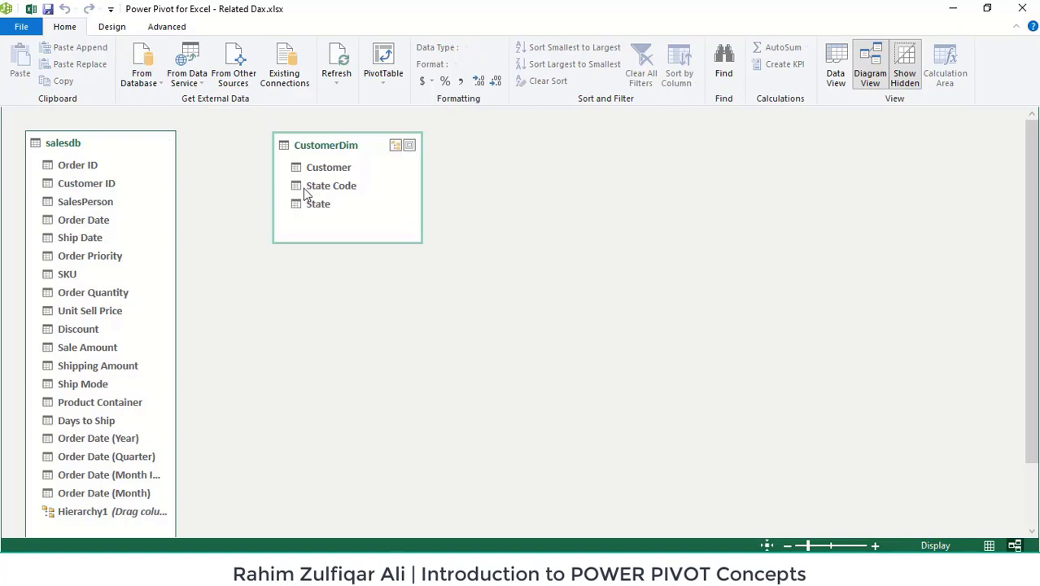
Create a relationship from Customer ID in salesdb to Customer in CustomerDim, and move CustomerDim farther away from salesdb
{"action": "left_click", "coordinate": [110, 187]}
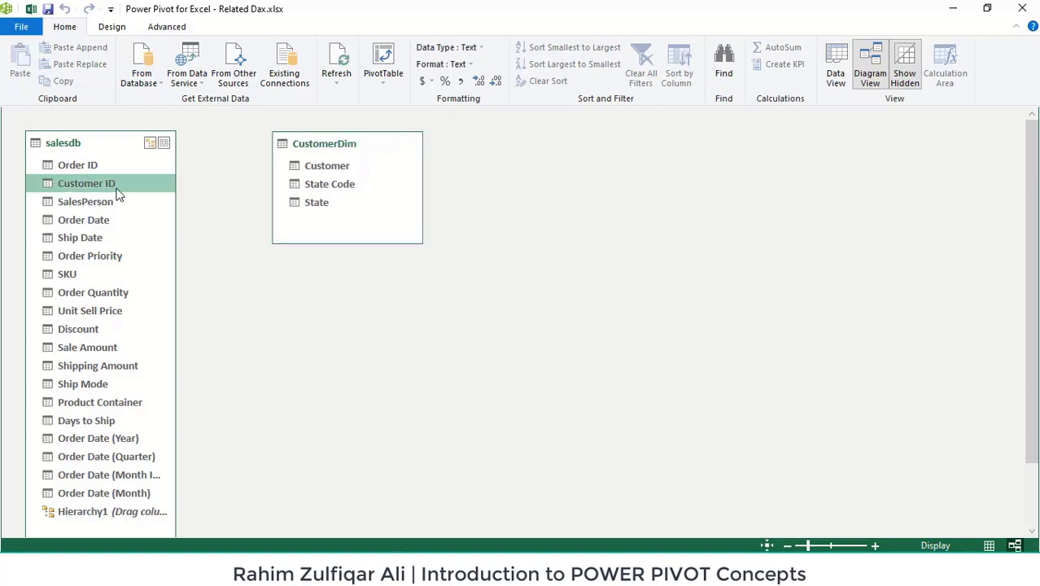
{"action": "left_click", "coordinate": [318, 169]}
{"action": "left_click", "coordinate": [105, 185]}
{"action": "left_click_drag", "start_coordinate": [105, 183], "coordinate": [338, 171]}
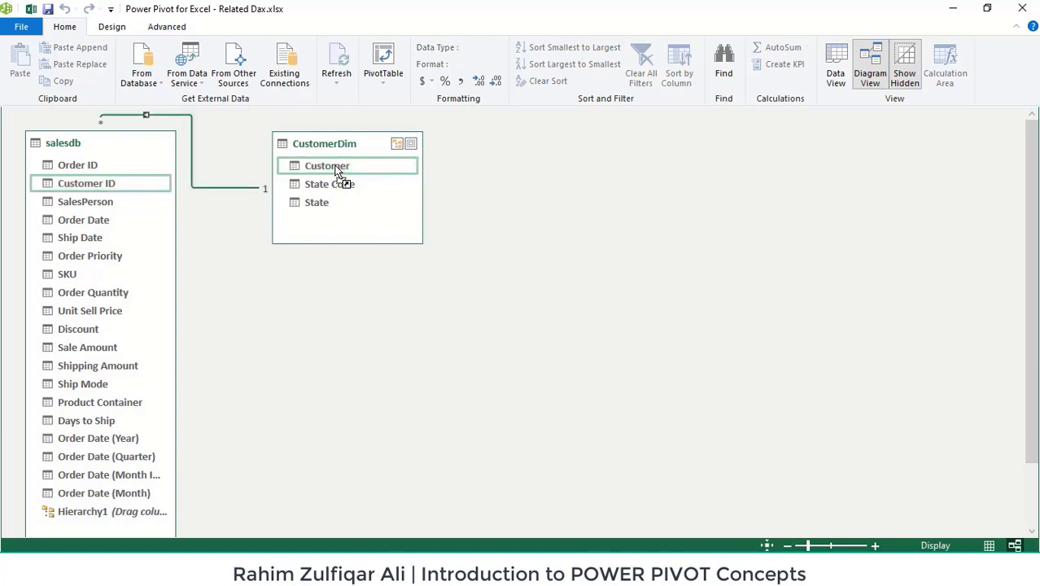
{"action": "left_click_drag", "start_coordinate": [294, 147], "coordinate": [474, 172]}
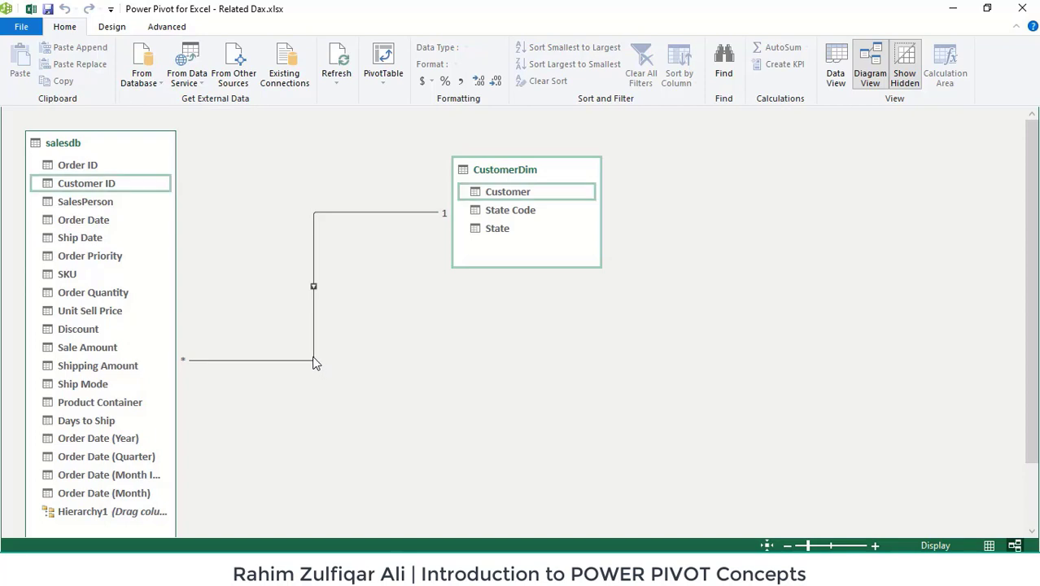
Add a new column named State ID at the end of the salesdb table in Data View
{"action": "left_click", "coordinate": [825, 73]}
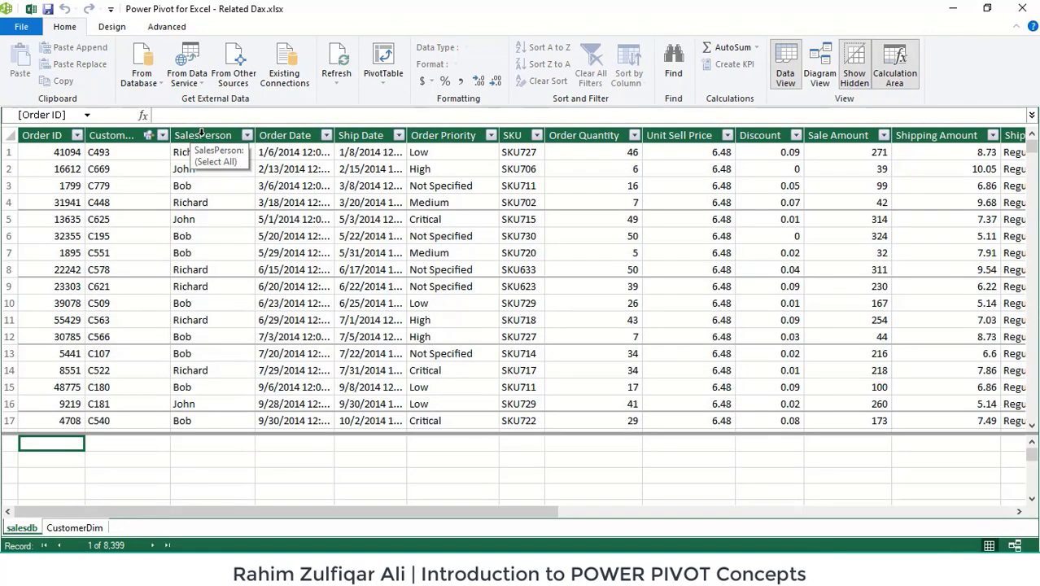
{"action": "left_click", "coordinate": [196, 134]}
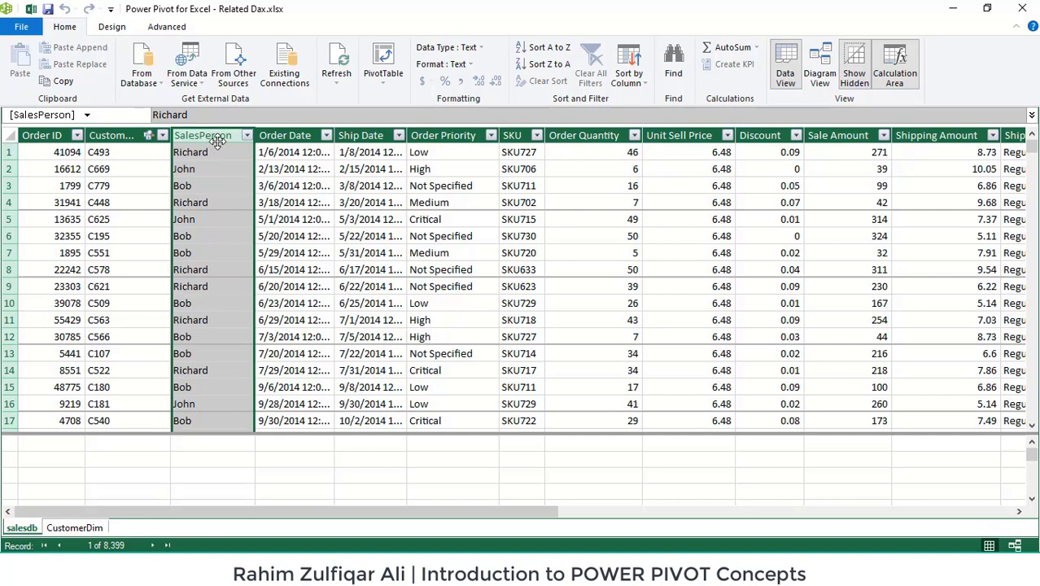
{"action": "left_click", "coordinate": [298, 163]}
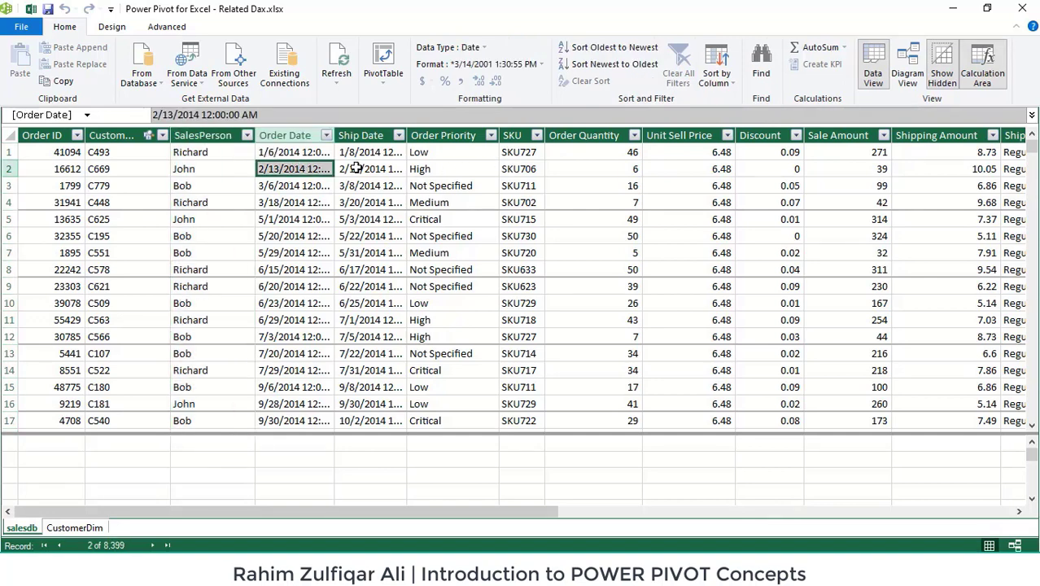
{"action": "left_click", "coordinate": [109, 30]}
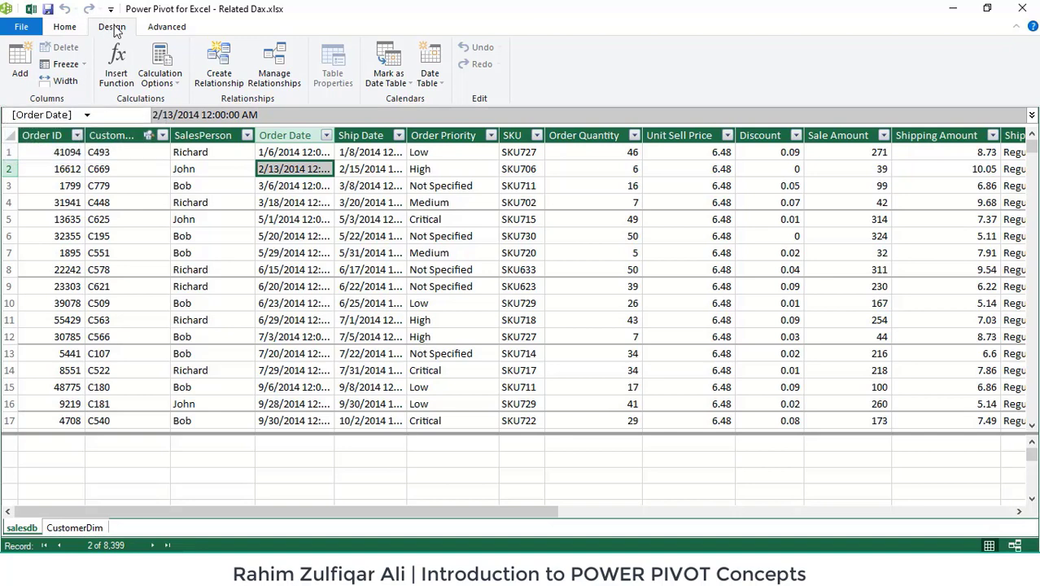
{"action": "left_click", "coordinate": [20, 71]}
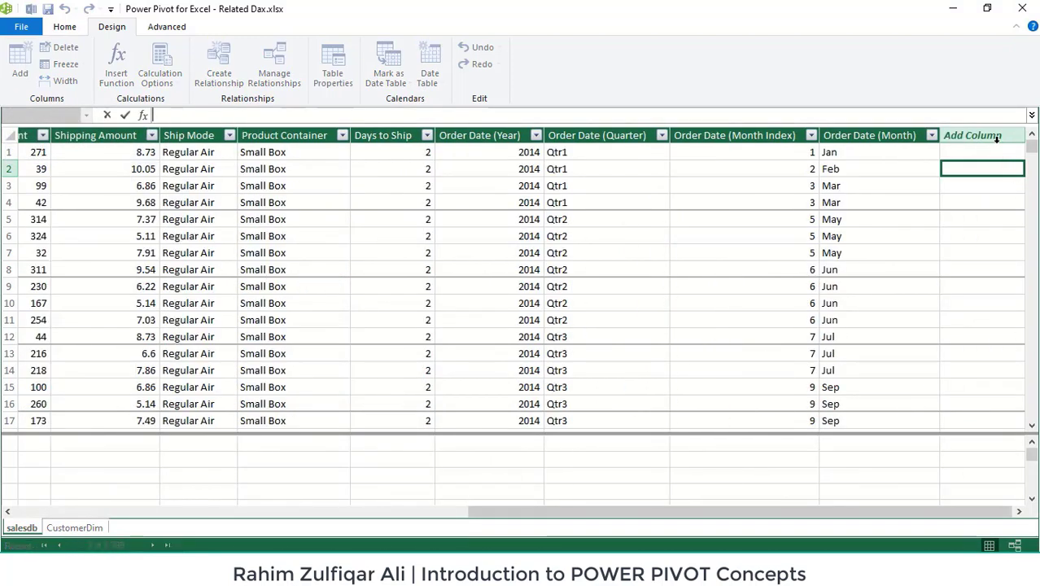
{"action": "left_click", "coordinate": [983, 134]}
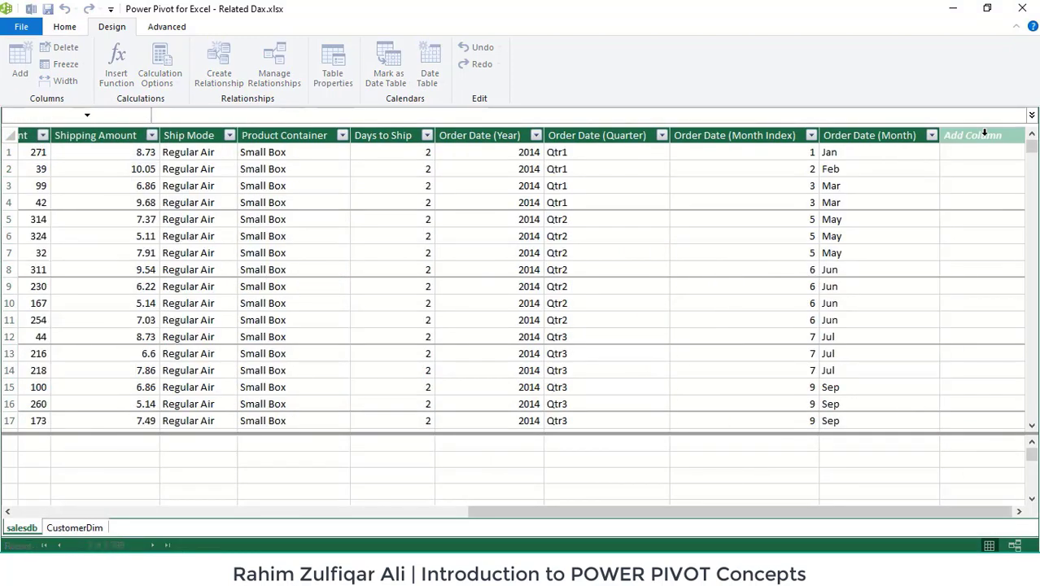
{"action": "double_click", "coordinate": [982, 133]}
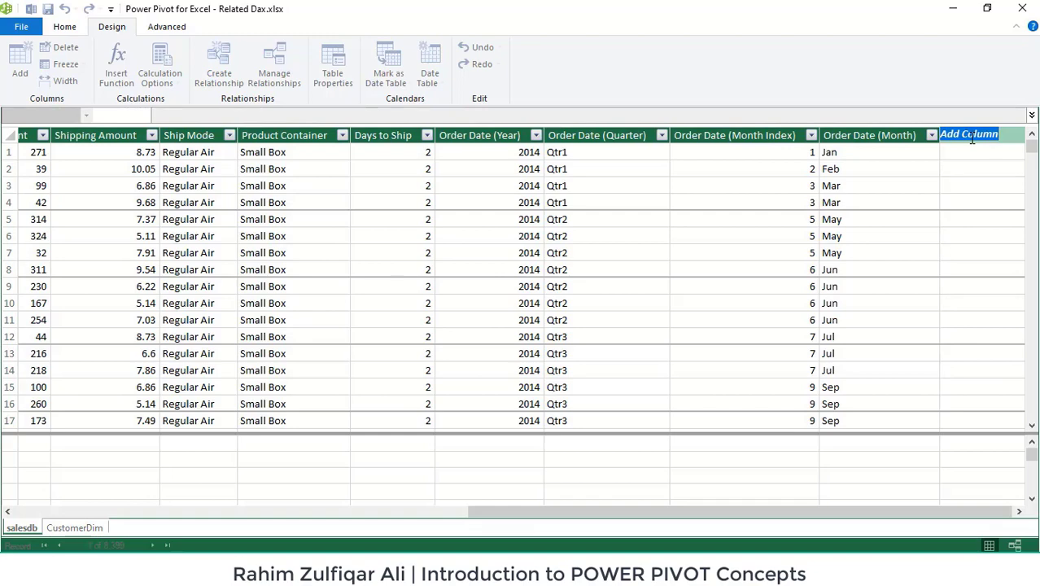
{"action": "type", "text": "State ID"}
{"action": "key", "text": "Return"}
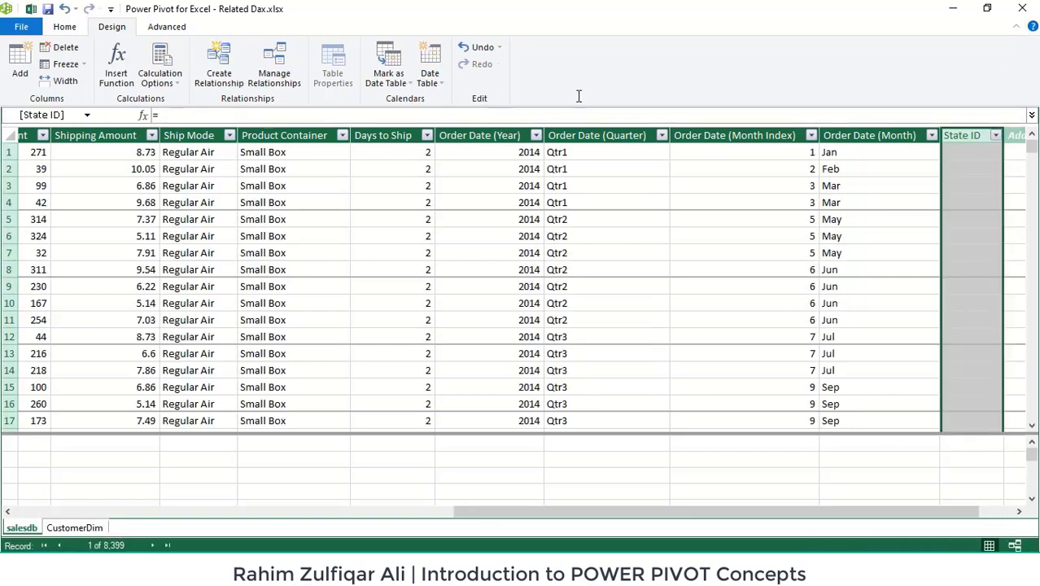
Fill the State ID column with the formula =RELATED(CustomerDim[State Code])
{"action": "left_click", "coordinate": [261, 114]}
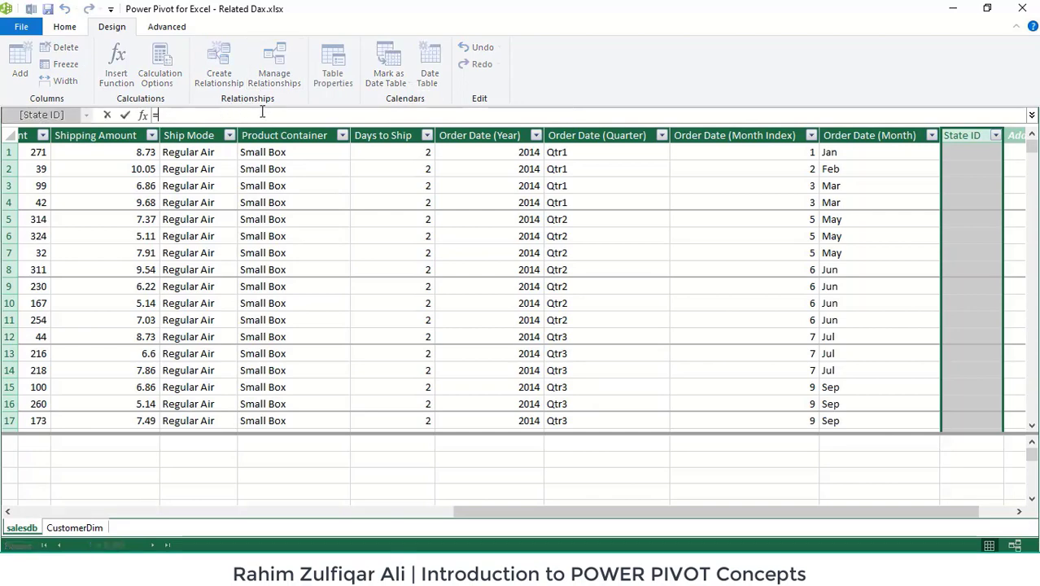
{"action": "type", "text": "=RELATED("}
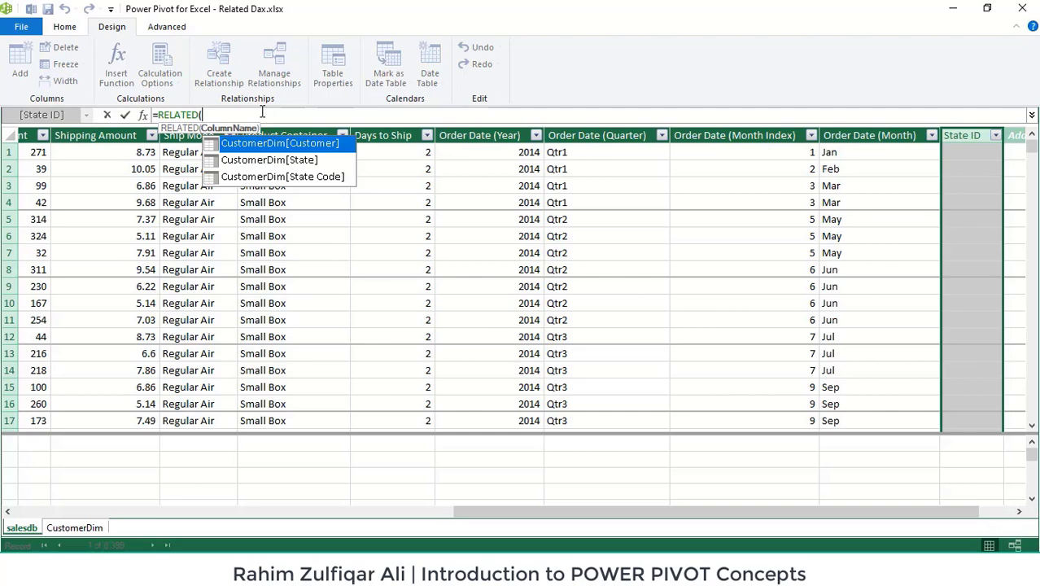
{"action": "key", "text": "Down"}
{"action": "key", "text": "Down"}
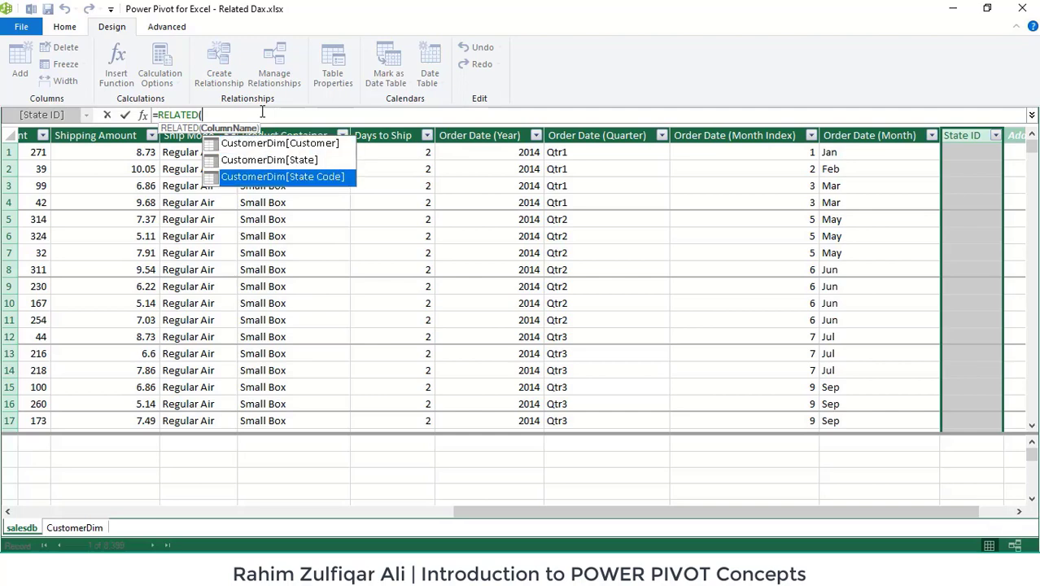
{"action": "key", "text": "Tab"}
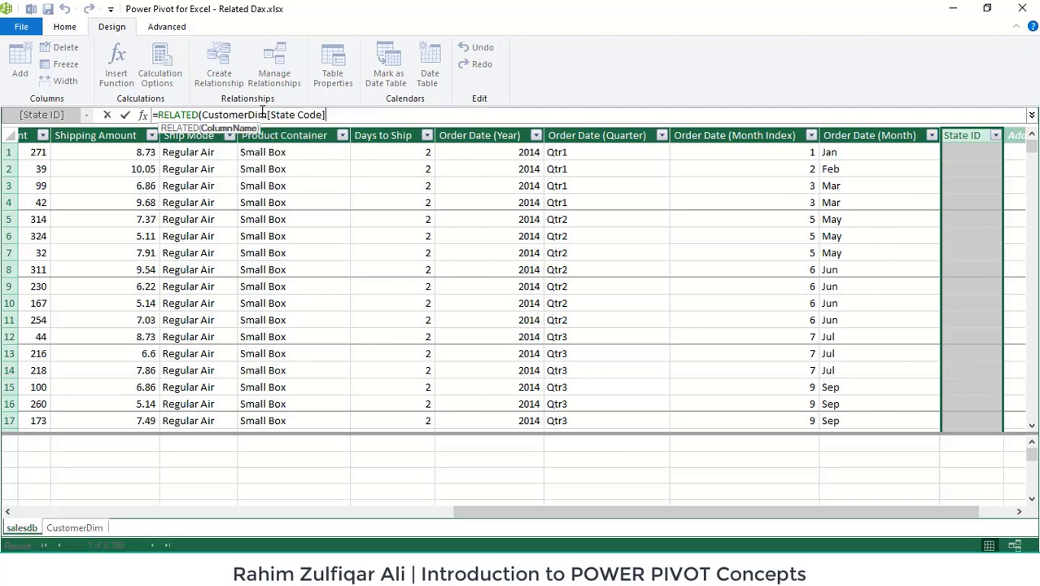
{"action": "type", "text": ")"}
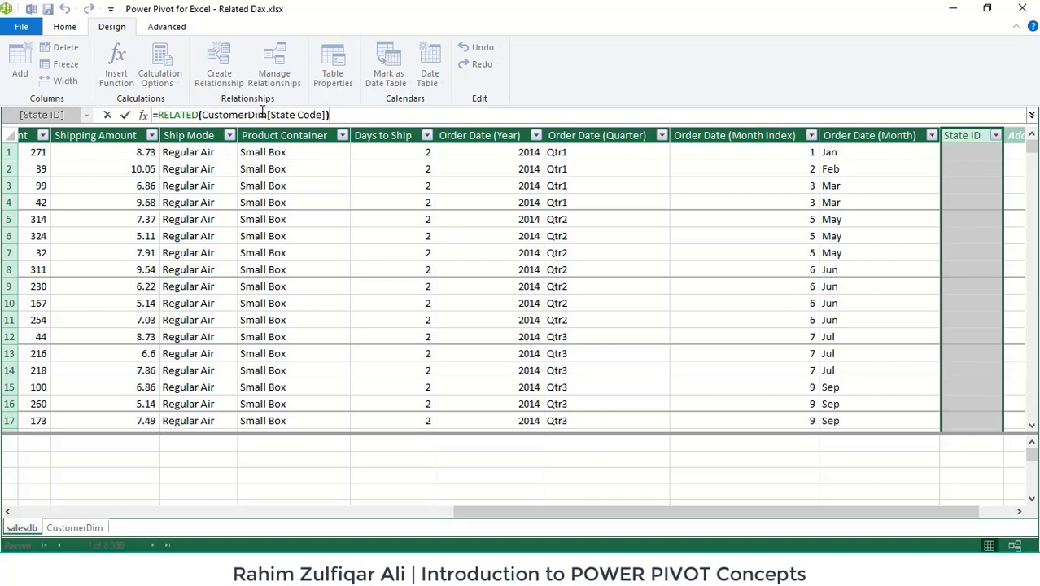
{"action": "key", "text": "Return"}
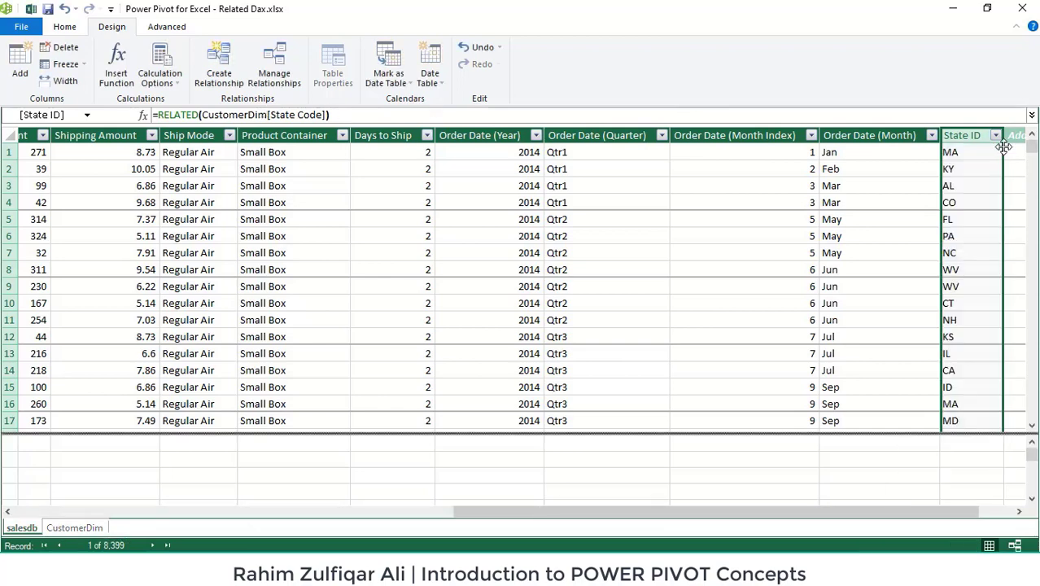
Review the State ID values alongside the other columns of the salesdb records
{"action": "left_click", "coordinate": [963, 171]}
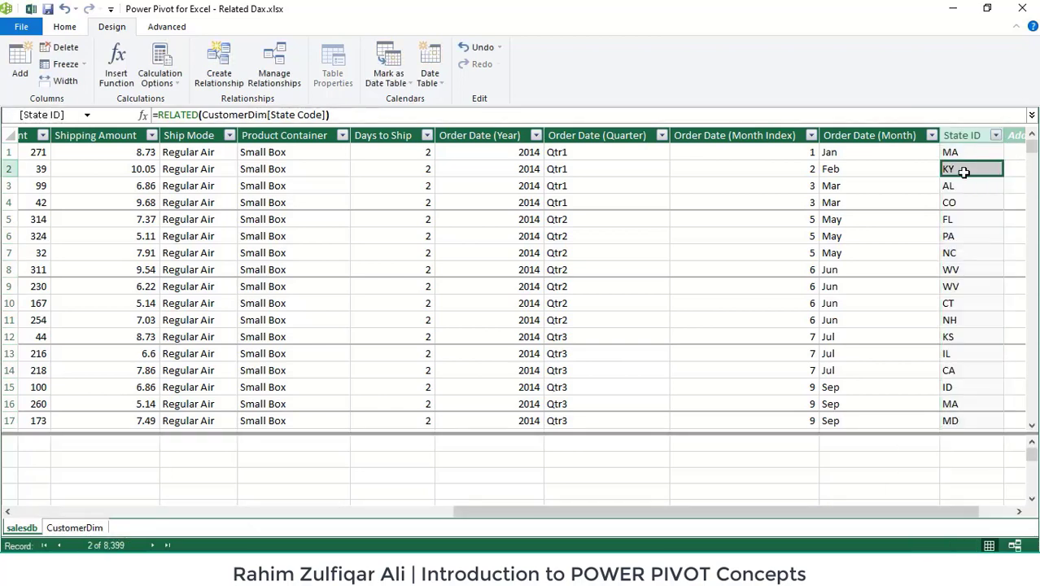
{"action": "left_click", "coordinate": [962, 220]}
{"action": "left_click", "coordinate": [963, 254]}
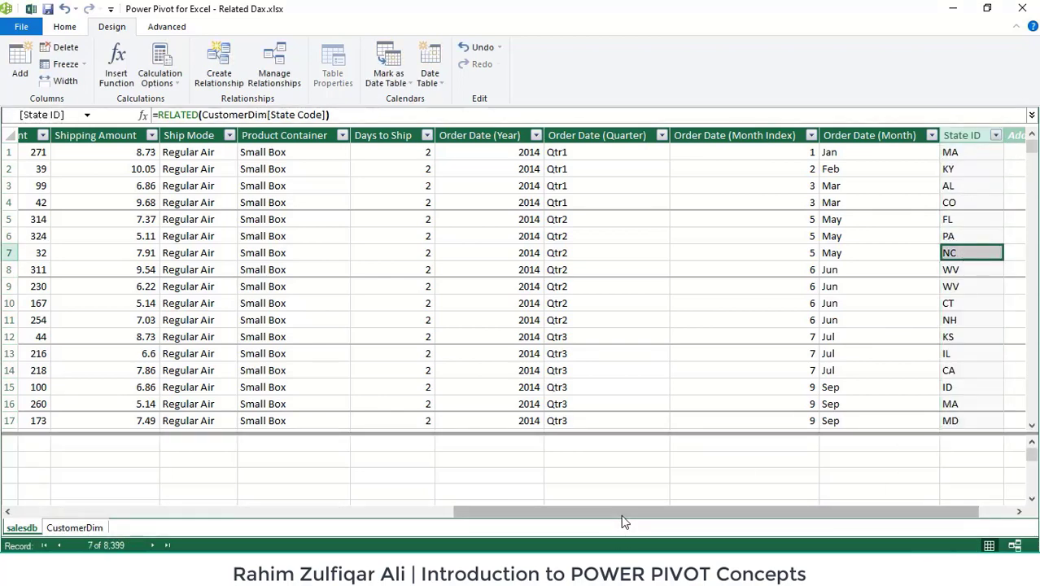
{"action": "left_click_drag", "start_coordinate": [624, 521], "coordinate": [248, 464]}
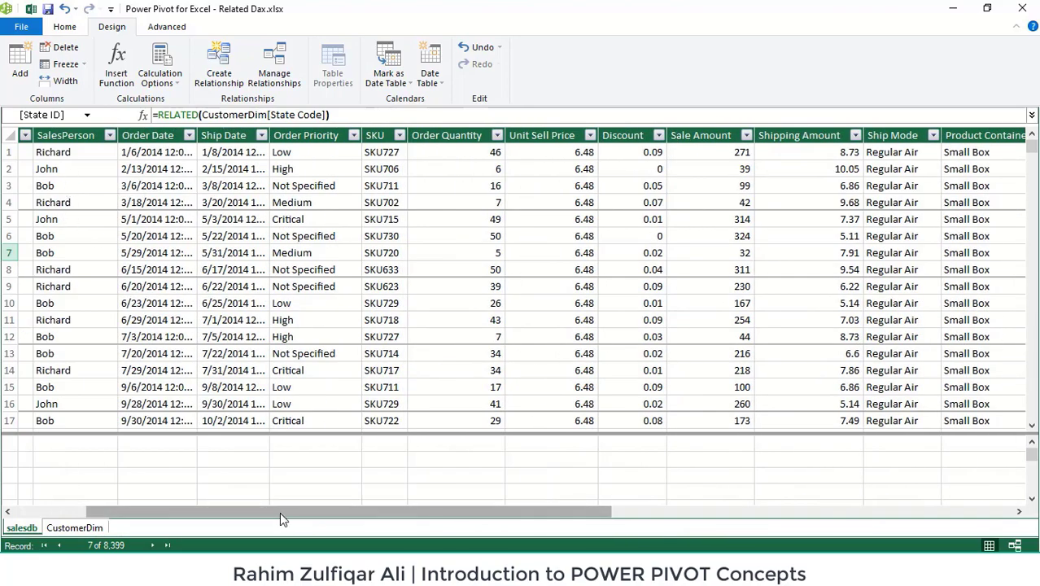
{"action": "left_click_drag", "start_coordinate": [279, 514], "coordinate": [699, 527]}
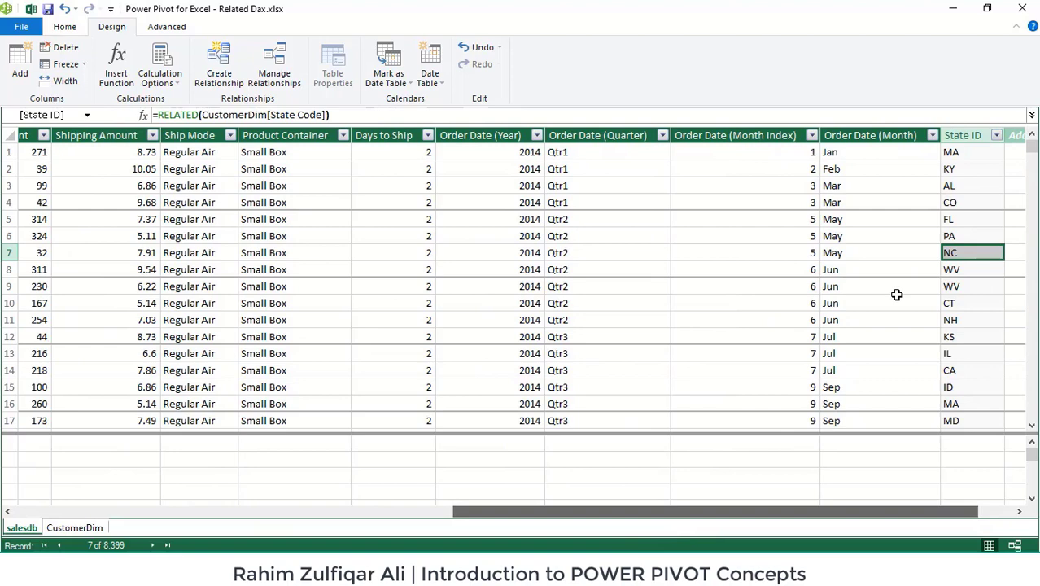
{"action": "left_click", "coordinate": [962, 153]}
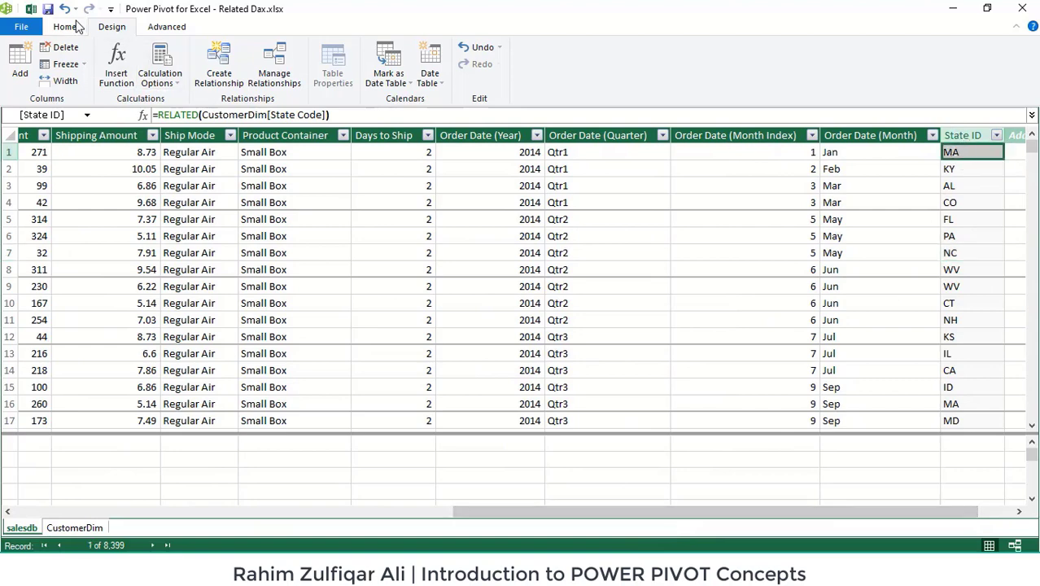
Delete the relationship between the salesdb and CustomerDim tables from the model in Diagram View
{"action": "left_click", "coordinate": [79, 27]}
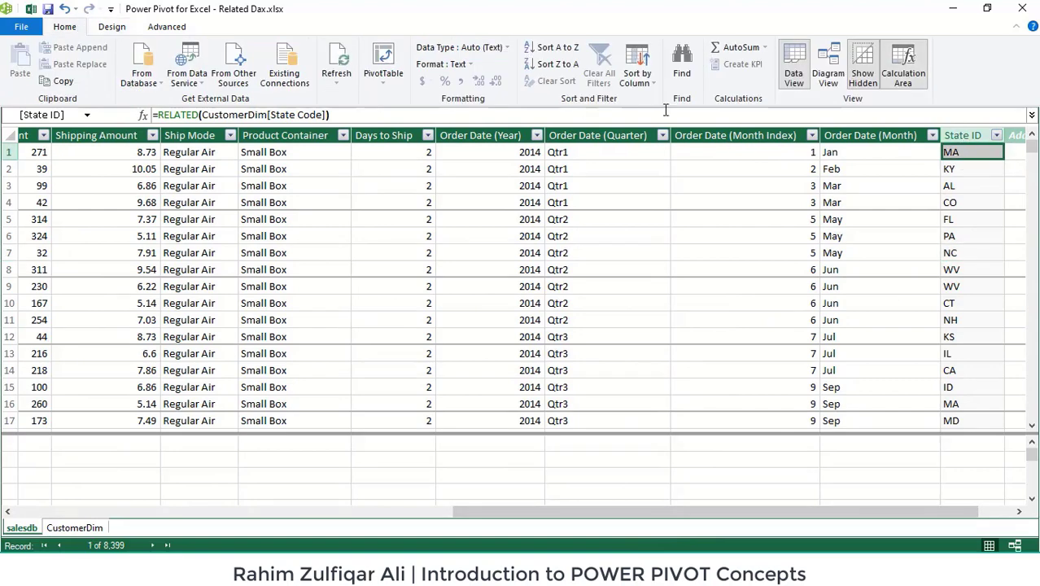
{"action": "left_click", "coordinate": [828, 72]}
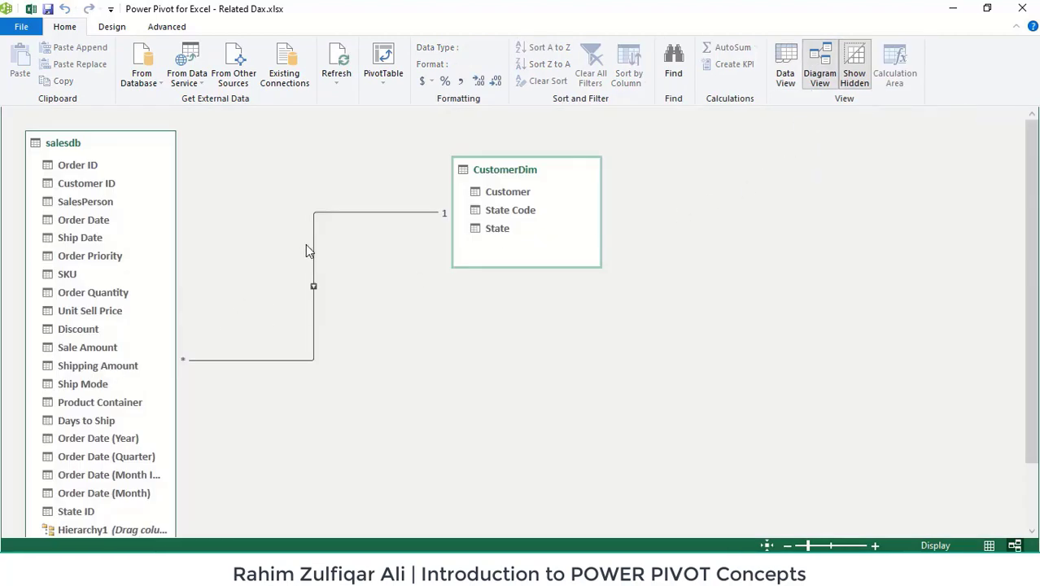
{"action": "left_click", "coordinate": [314, 244]}
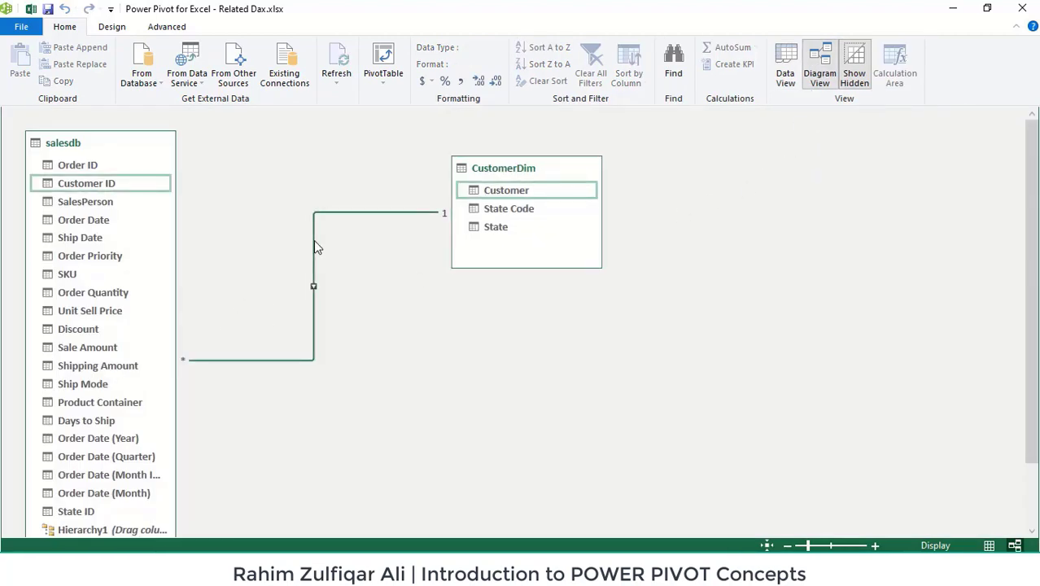
{"action": "key", "text": "Delete"}
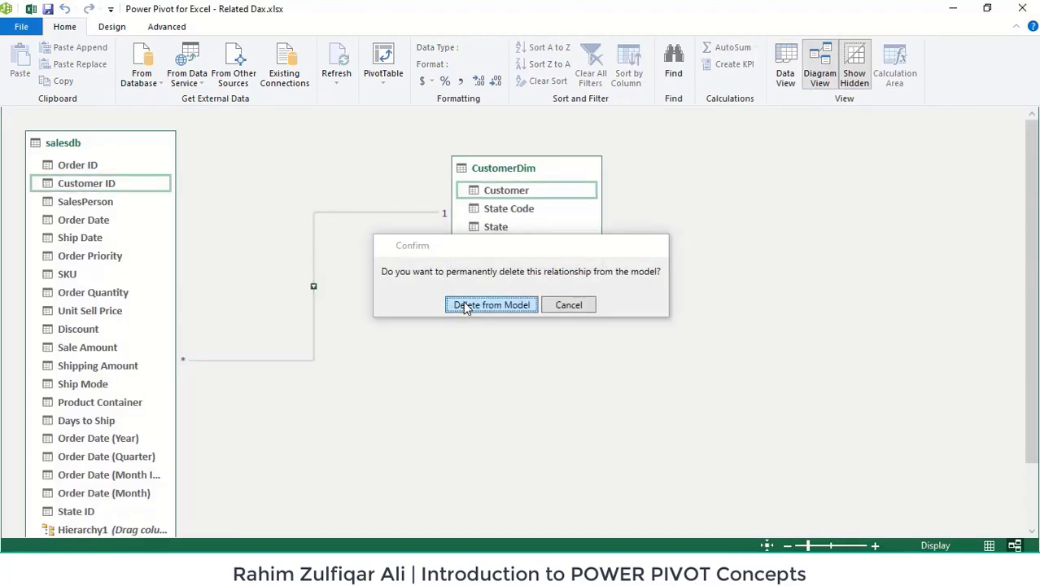
{"action": "left_click", "coordinate": [466, 306]}
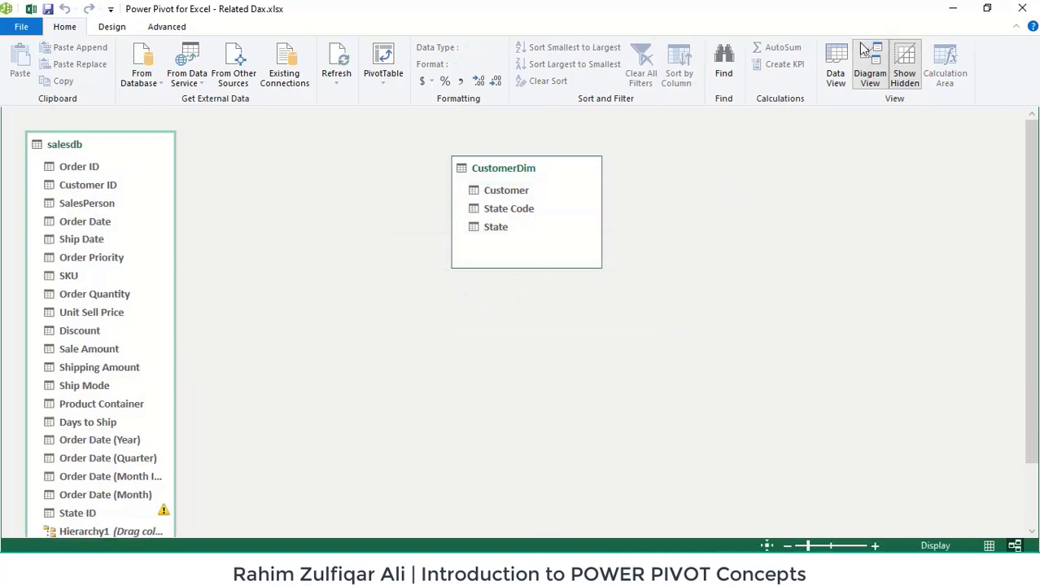
Examine the State ID column and its RELATED formula in Data View with the table relationship removed
{"action": "left_click", "coordinate": [836, 81]}
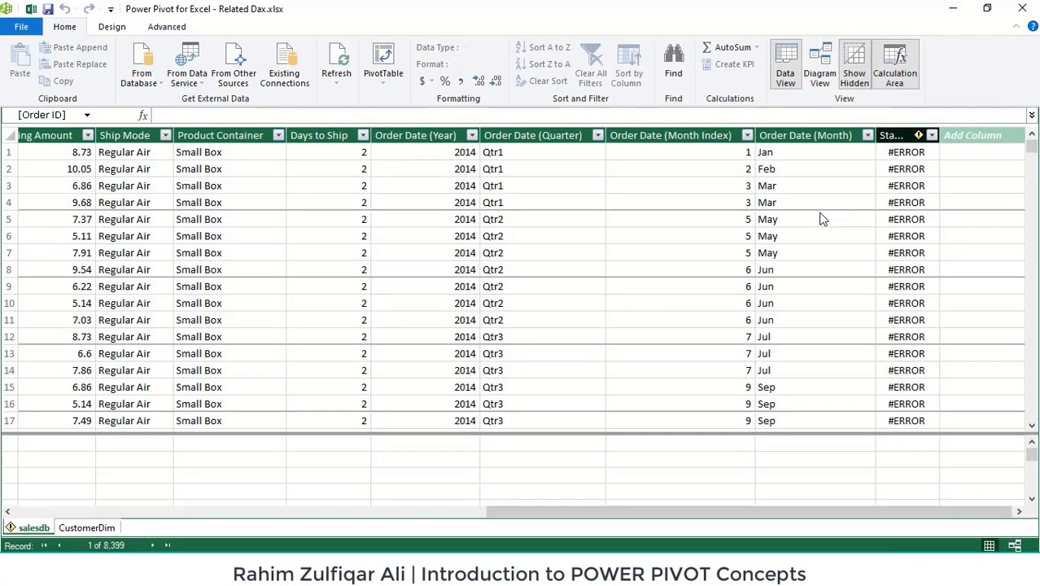
{"action": "left_click", "coordinate": [915, 371]}
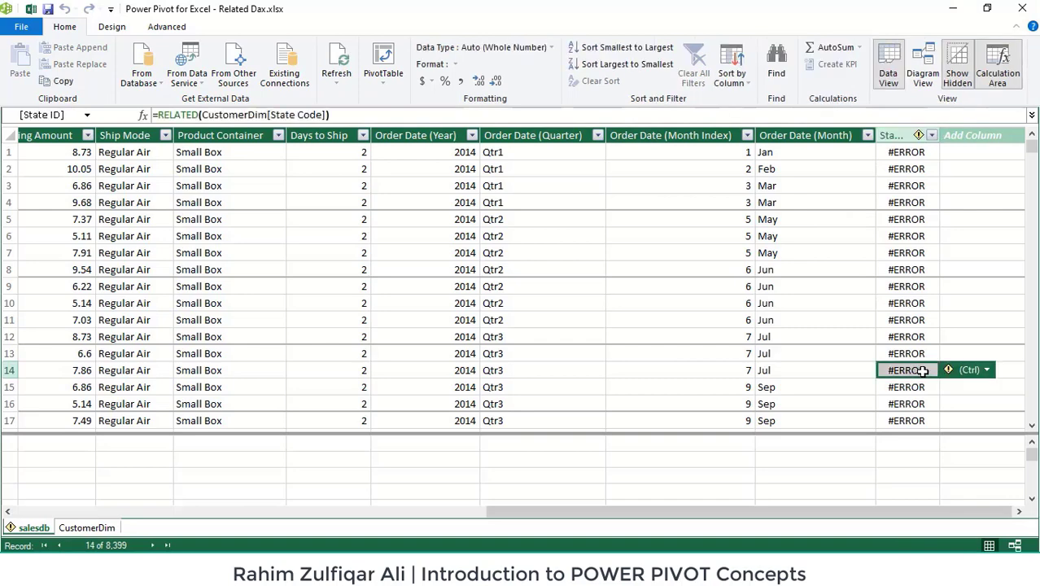
{"action": "left_click", "coordinate": [200, 115]}
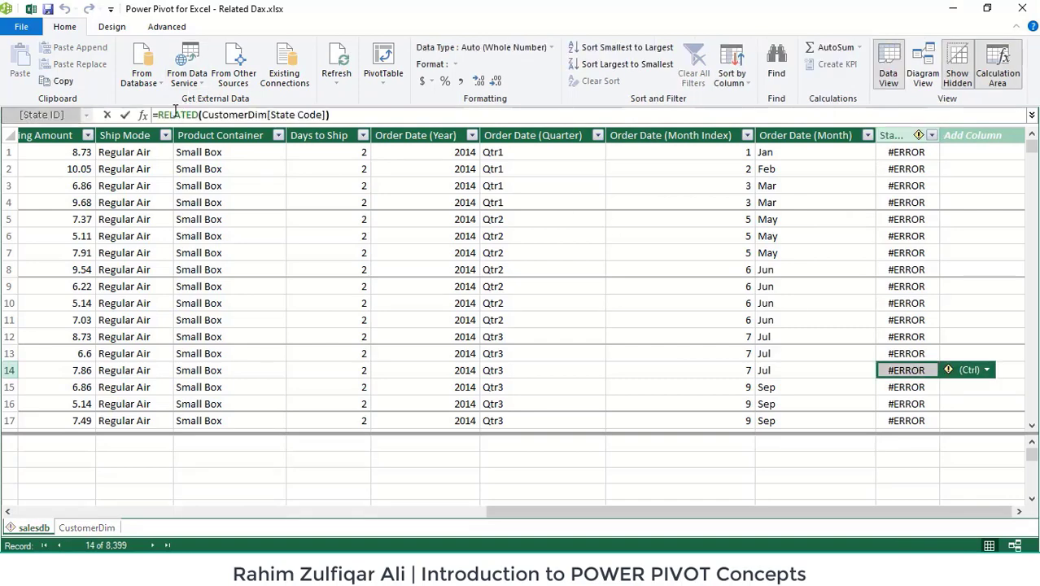
{"action": "left_click", "coordinate": [271, 114]}
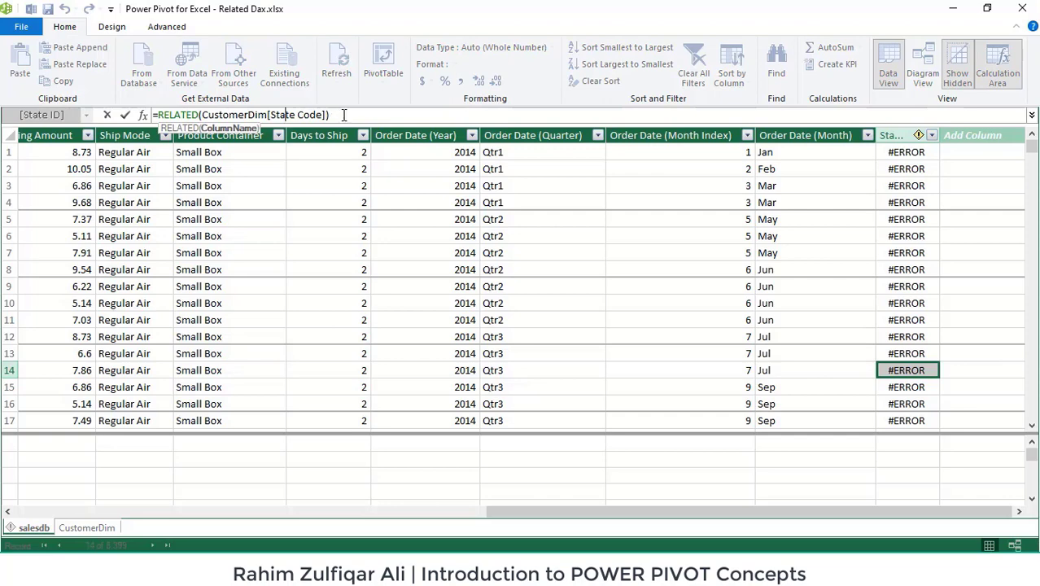
{"action": "left_click", "coordinate": [344, 114]}
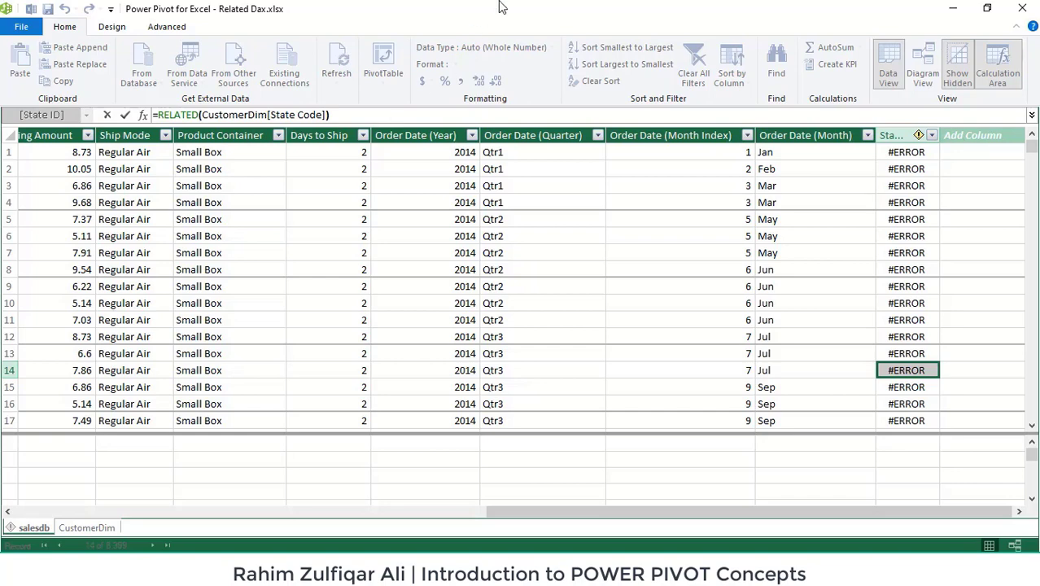
{"action": "left_click", "coordinate": [901, 168]}
{"action": "left_click", "coordinate": [905, 253]}
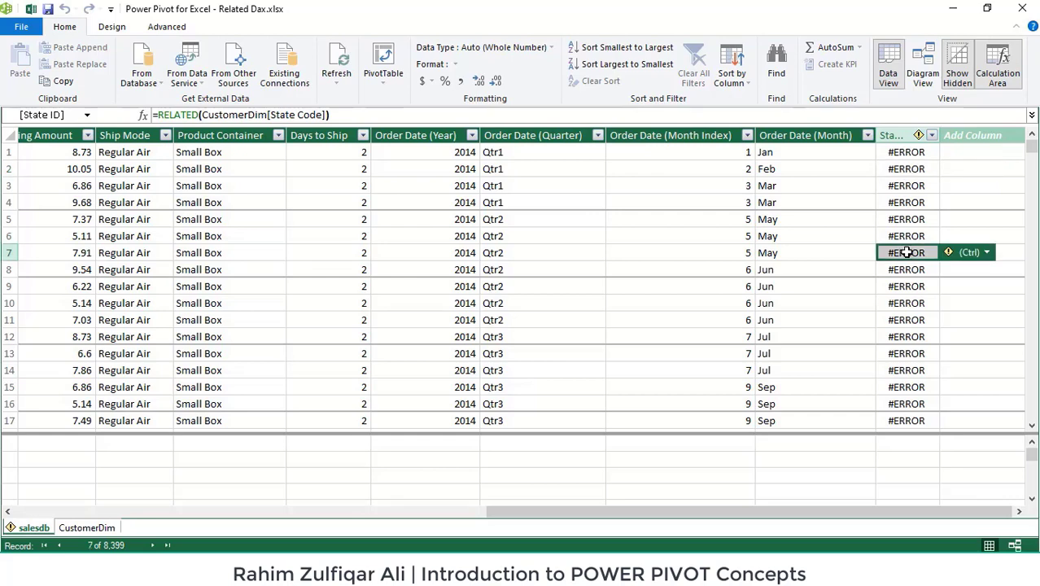
{"action": "left_click", "coordinate": [918, 220]}
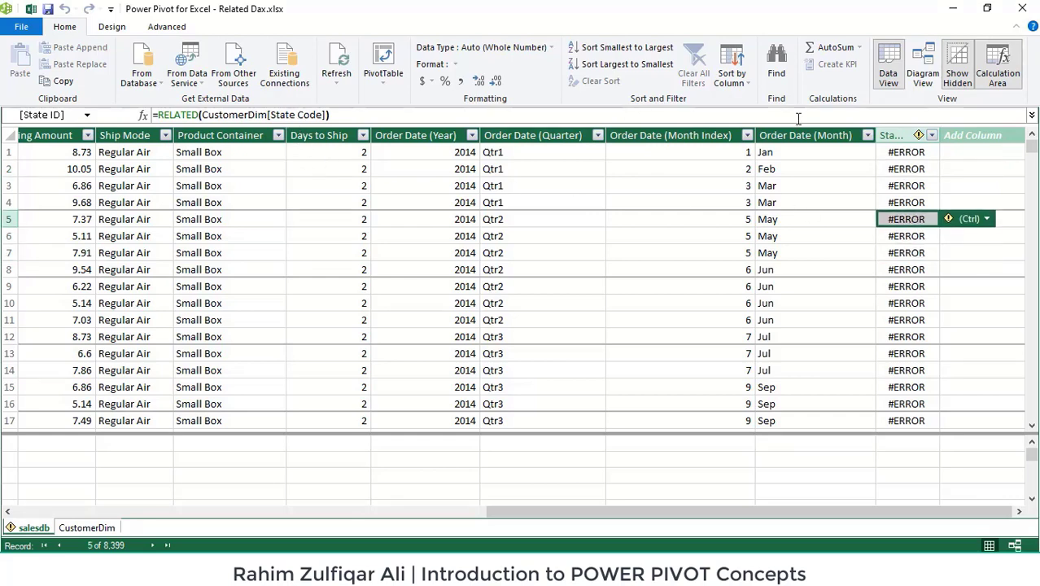
Relate the Customer ID field of salesdb to the Customer field of CustomerDim in Diagram View
{"action": "left_click", "coordinate": [922, 78]}
{"action": "left_click", "coordinate": [75, 187]}
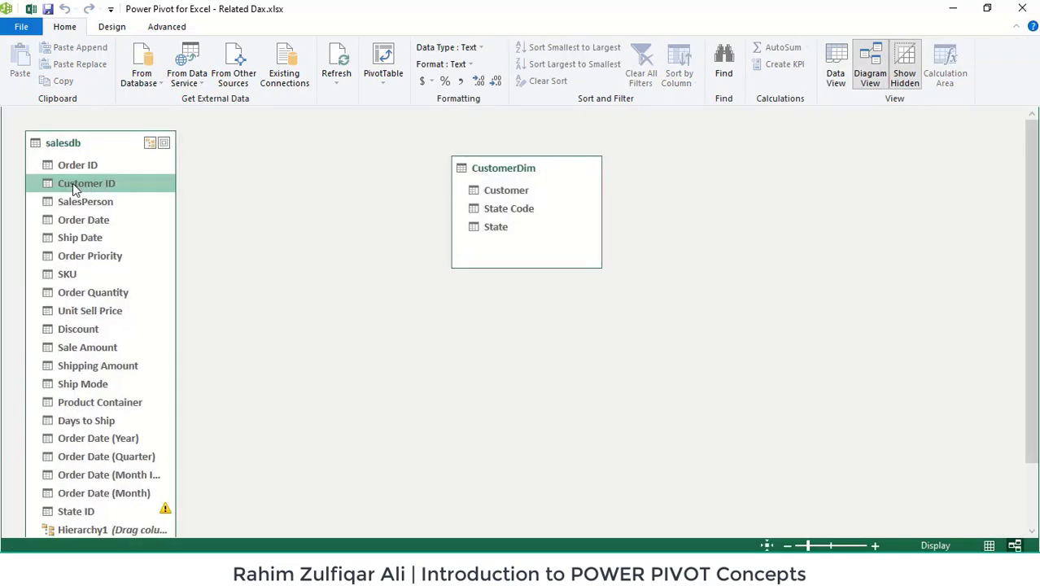
{"action": "mouse_move", "coordinate": [75, 188]}
{"action": "left_mouse_down"}
{"action": "mouse_move", "coordinate": [343, 185]}
{"action": "mouse_move", "coordinate": [529, 210]}
{"action": "mouse_move", "coordinate": [575, 192]}
{"action": "left_mouse_up"}
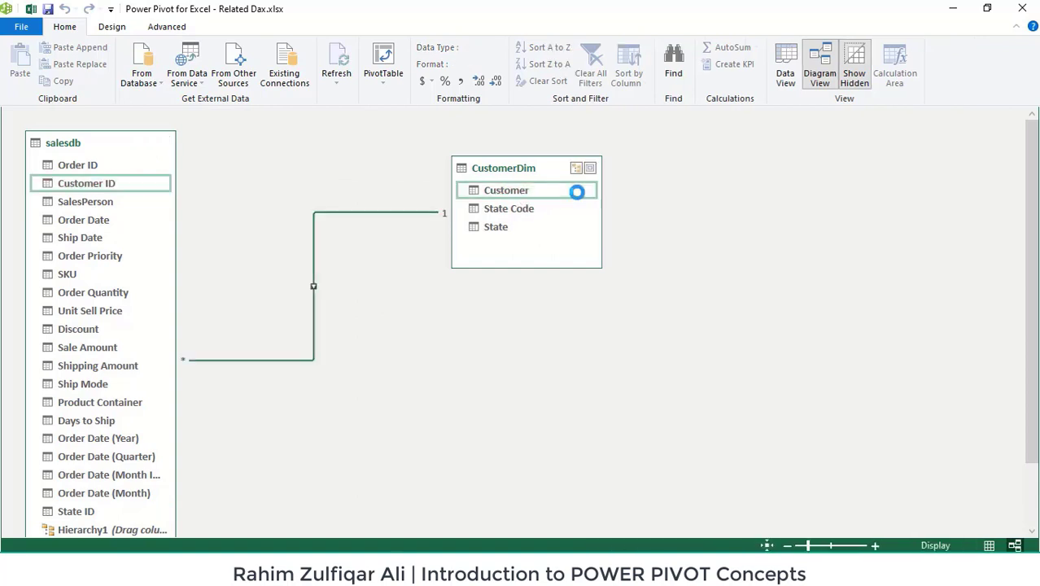
Check the State ID values and their RELATED formula in Data View with the relationship restored
{"action": "left_click", "coordinate": [785, 79]}
{"action": "left_click", "coordinate": [905, 156]}
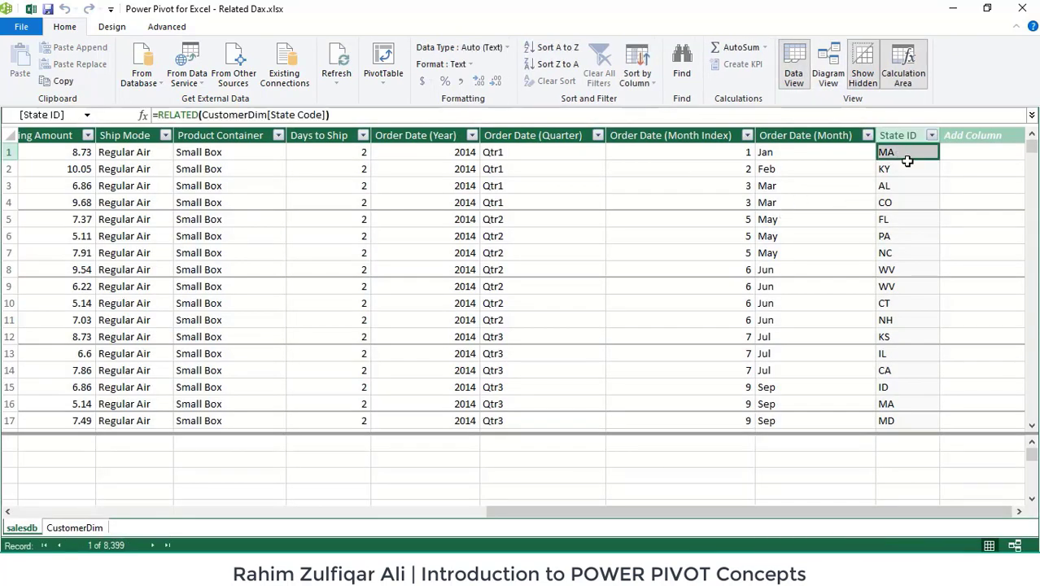
{"action": "left_click", "coordinate": [912, 240]}
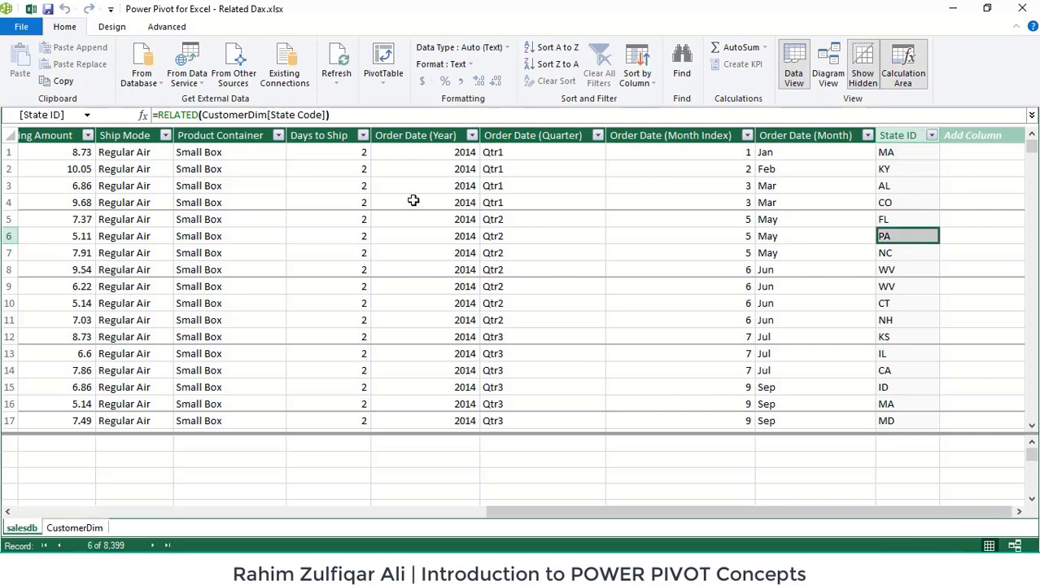
{"action": "left_click", "coordinate": [373, 113]}
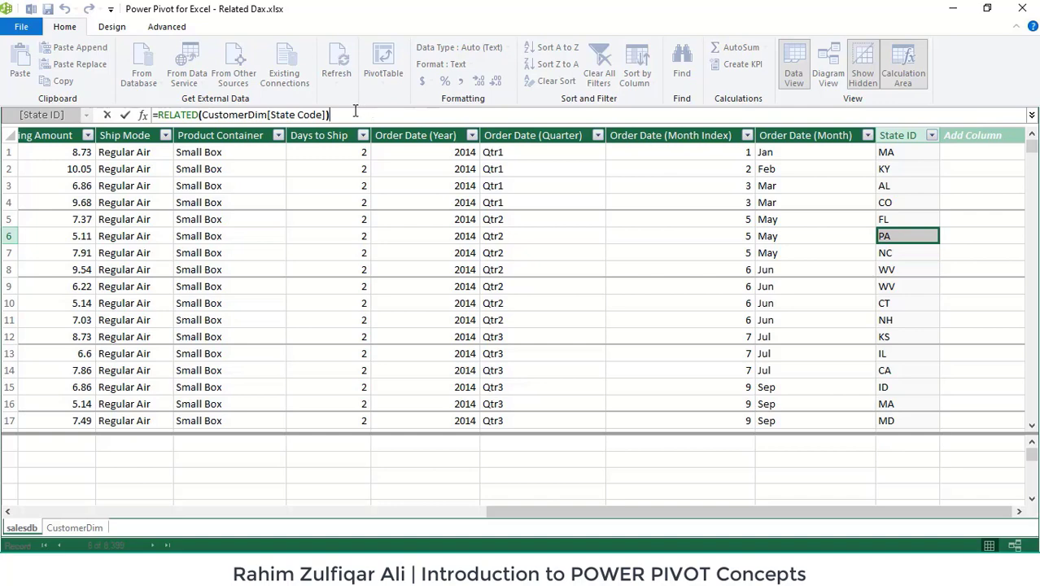
{"action": "left_click_drag", "start_coordinate": [157, 115], "coordinate": [198, 115]}
{"action": "left_click", "coordinate": [354, 114]}
Enlarge the calculation area beneath the salesdb records and look over its empty cells around the Sale Amount column
{"action": "left_click", "coordinate": [310, 447]}
{"action": "left_click_drag", "start_coordinate": [508, 512], "coordinate": [277, 537]}
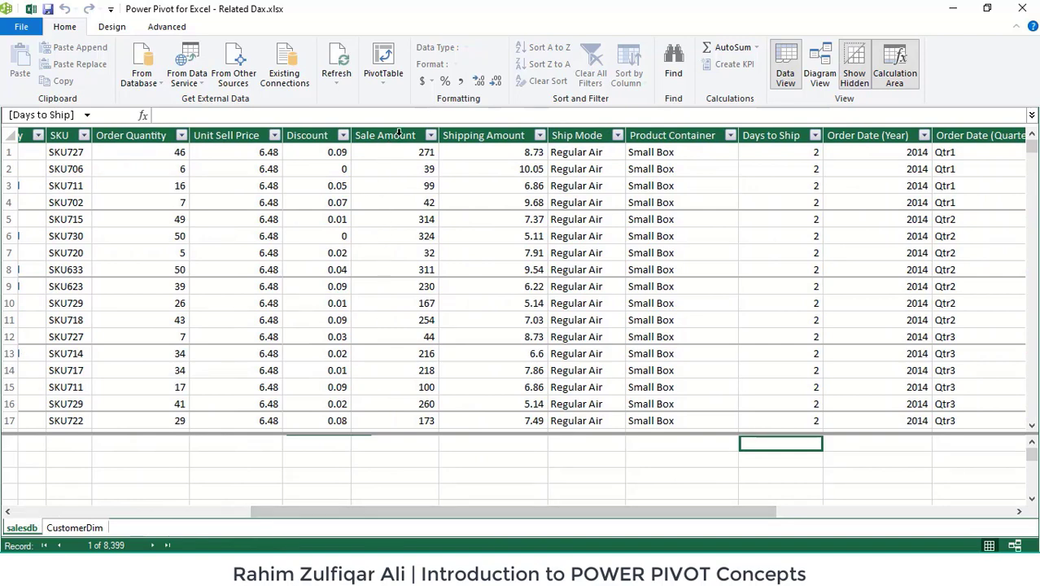
{"action": "left_click", "coordinate": [399, 445]}
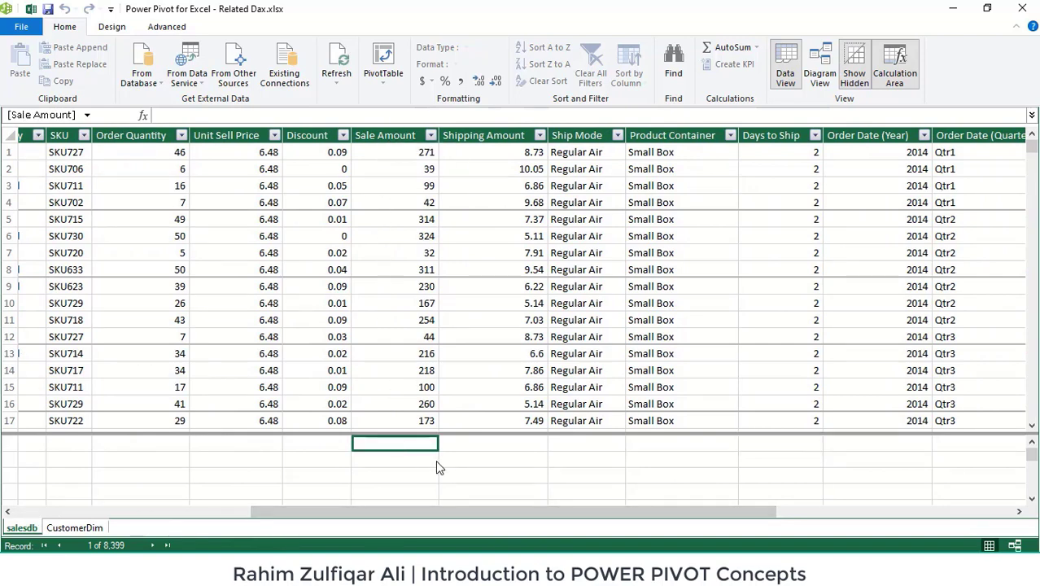
{"action": "left_click", "coordinate": [495, 462]}
{"action": "left_click_drag", "start_coordinate": [483, 431], "coordinate": [486, 356]}
{"action": "left_click", "coordinate": [399, 399]}
{"action": "left_click", "coordinate": [305, 399]}
{"action": "left_click", "coordinate": [145, 380]}
{"action": "left_click", "coordinate": [236, 413]}
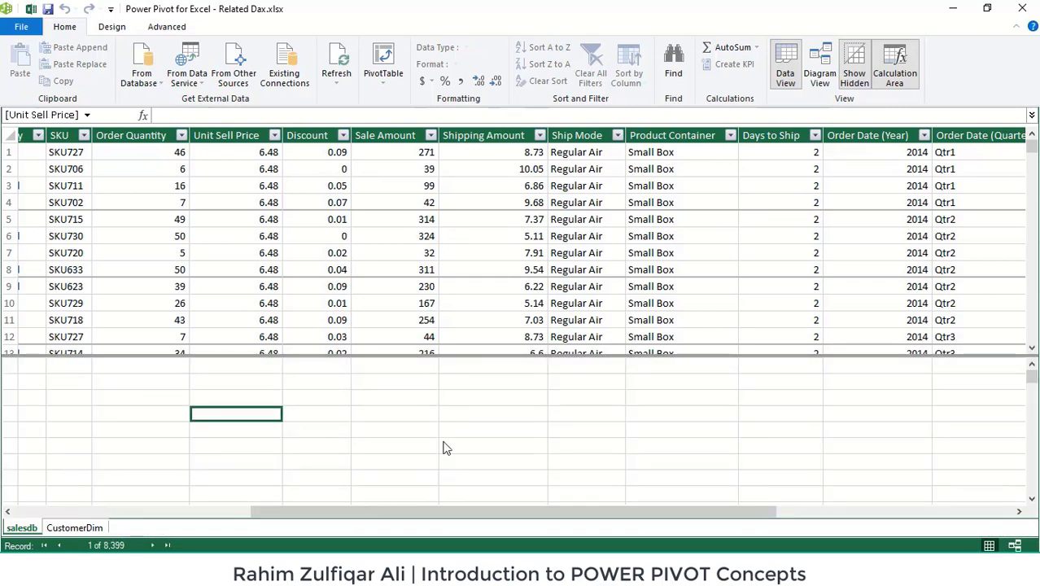
{"action": "left_click", "coordinate": [460, 431]}
{"action": "left_click", "coordinate": [487, 399]}
{"action": "left_click", "coordinate": [474, 382]}
{"action": "left_click", "coordinate": [412, 383]}
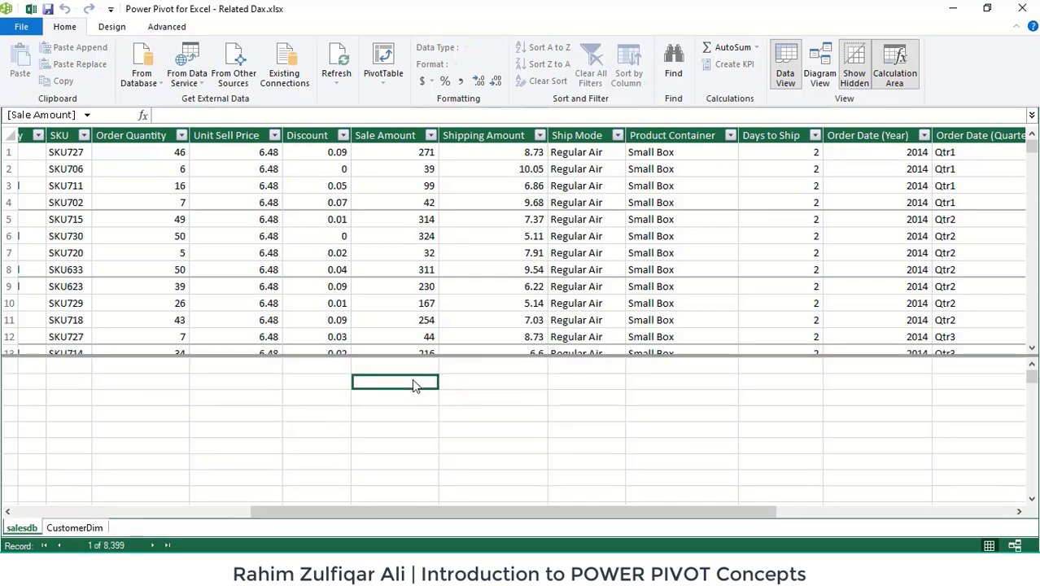
Write the measure Total Sales:=SUM(salesdb[Sale Amount]) in an empty calculation cell beneath the Sale Amount column
{"action": "left_click", "coordinate": [416, 368]}
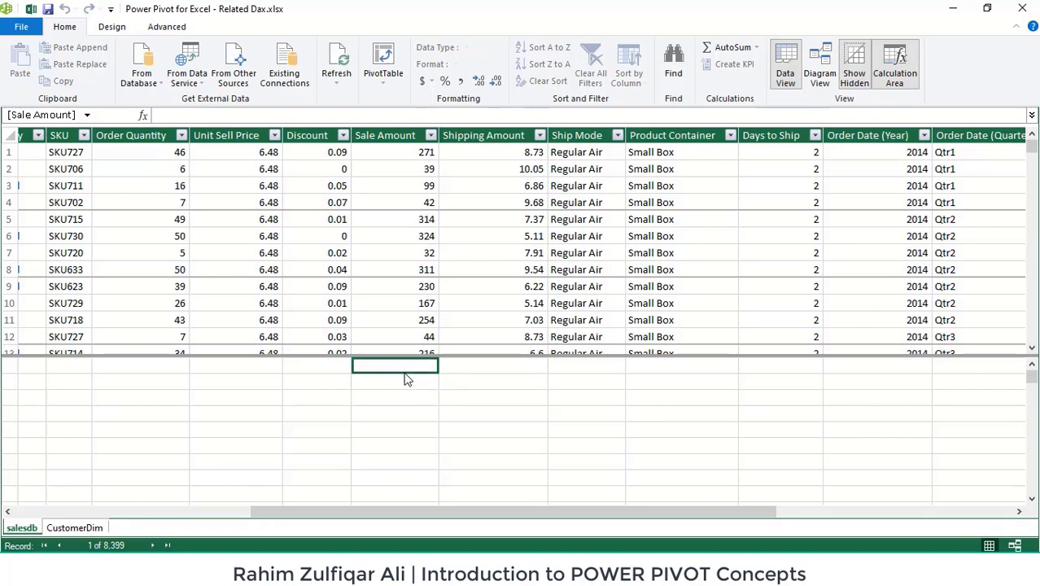
{"action": "left_click", "coordinate": [406, 381]}
{"action": "left_click", "coordinate": [176, 116]}
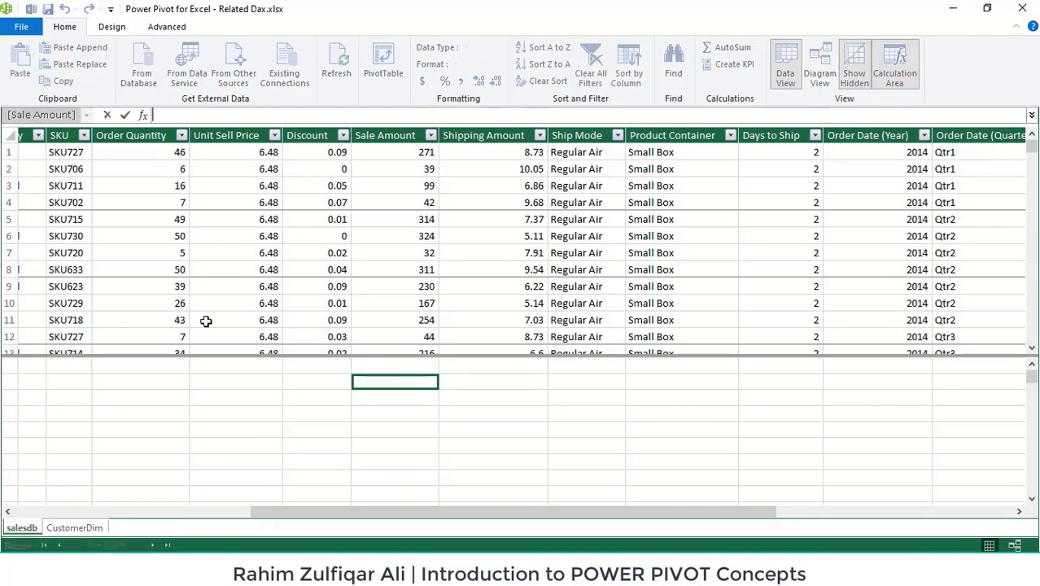
{"action": "type", "text": "Total Sales"}
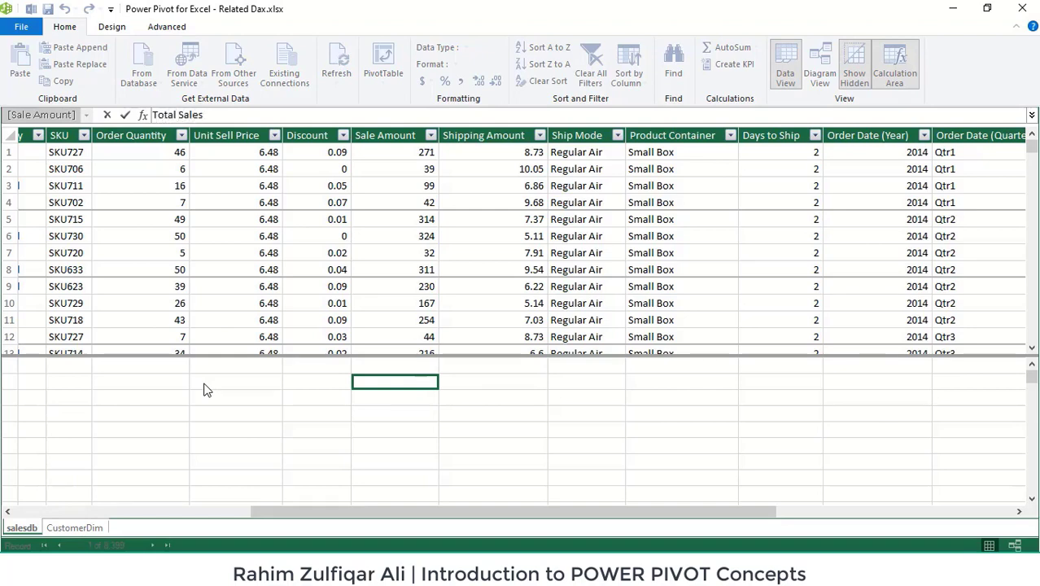
{"action": "type", "text": ":="}
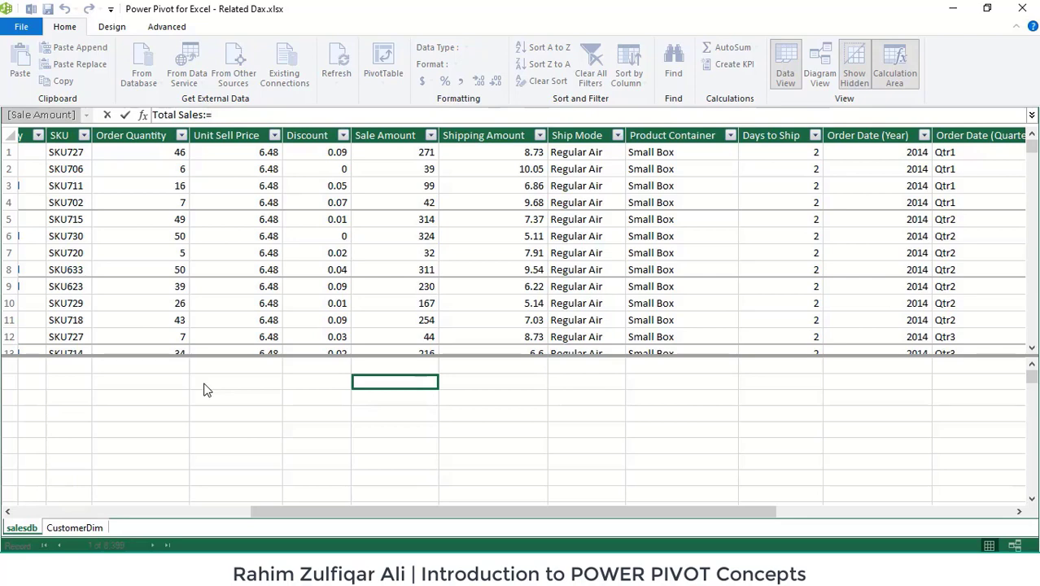
{"action": "type", "text": "SUM("}
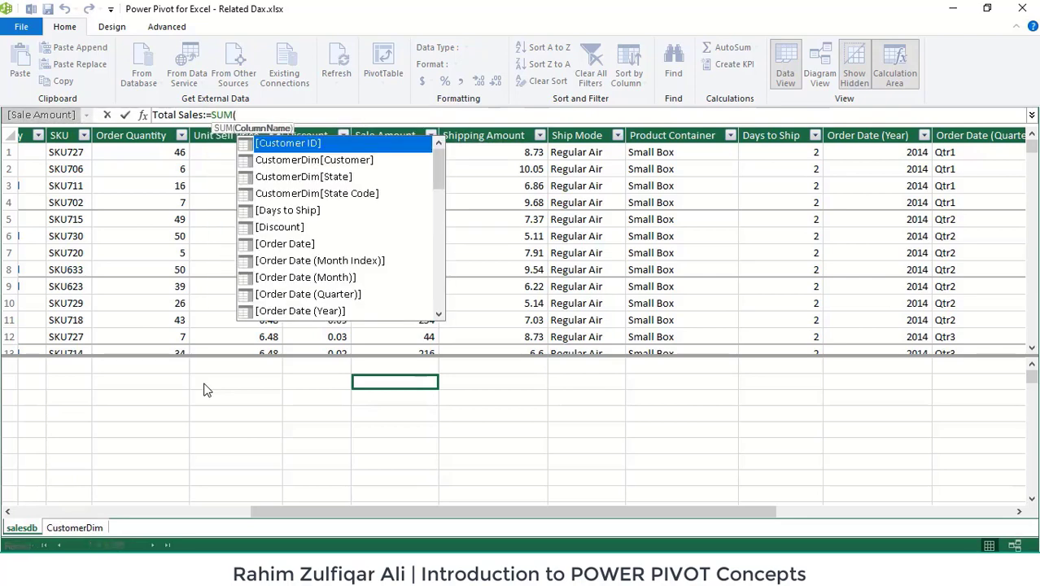
{"action": "key", "text": "Down"}
{"action": "key", "text": "Down"}
{"action": "key", "text": "Down"}
{"action": "key", "text": "Down"}
{"action": "key", "text": "Down"}
{"action": "key", "text": "Down"}
{"action": "key", "text": "Down"}
{"action": "key", "text": "Down"}
{"action": "key", "text": "Down"}
{"action": "key", "text": "Down"}
{"action": "key", "text": "Down"}
{"action": "key", "text": "Down"}
{"action": "key", "text": "Down"}
{"action": "key", "text": "Down"}
{"action": "key", "text": "Down"}
{"action": "key", "text": "Down"}
{"action": "key", "text": "Down"}
{"action": "key", "text": "Down"}
{"action": "key", "text": "Down"}
{"action": "key", "text": "Down"}
{"action": "key", "text": "Down"}
{"action": "key", "text": "Down"}
{"action": "key", "text": "Down"}
{"action": "key", "text": "Down"}
{"action": "key", "text": "Down"}
{"action": "key", "text": "Down"}
{"action": "key", "text": "Down"}
{"action": "key", "text": "Down"}
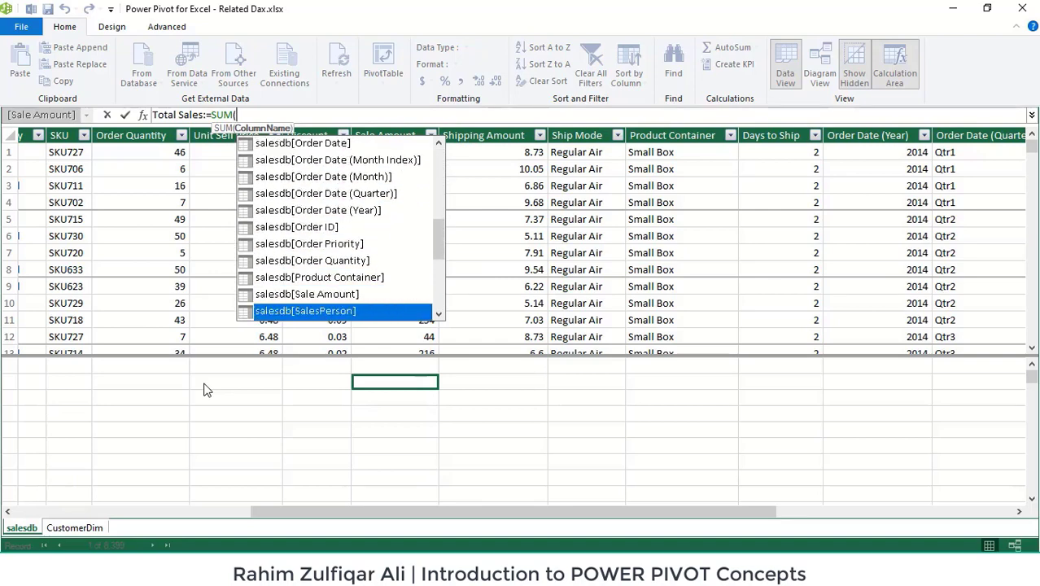
{"action": "key", "text": "Up"}
{"action": "key", "text": "Tab"}
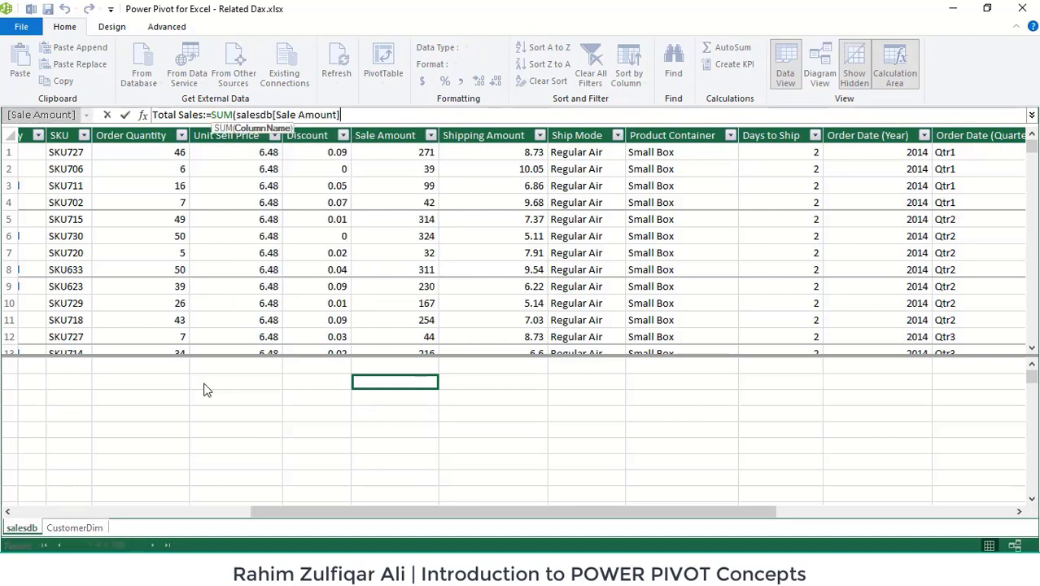
{"action": "type", "text": ")"}
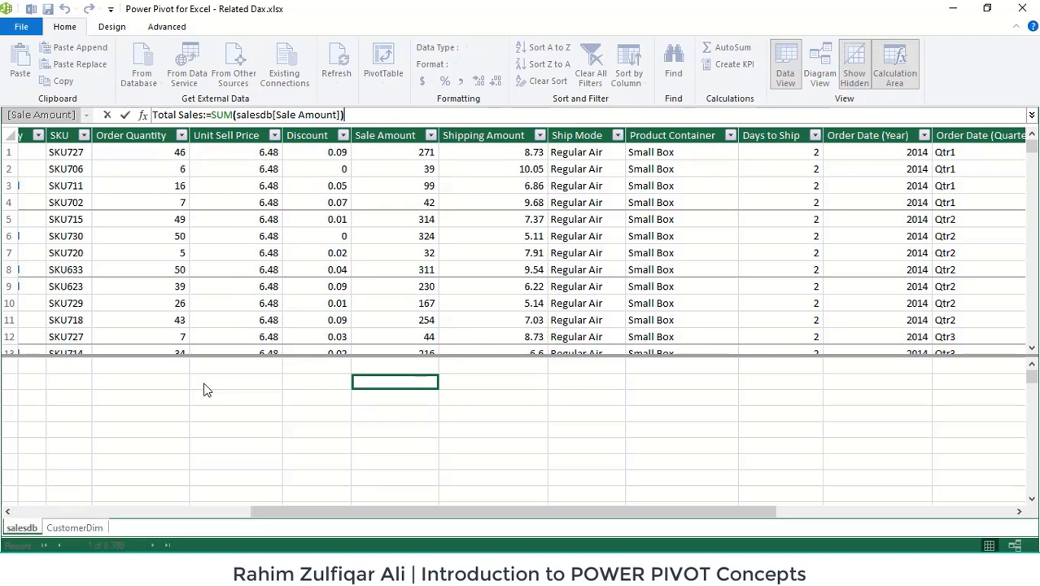
Review the parts of the Total Sales formula, commit the measure, and widen the Sale Amount column to fit its result
{"action": "double_click", "coordinate": [168, 115]}
{"action": "left_click_drag", "start_coordinate": [168, 114], "coordinate": [369, 118]}
{"action": "left_click", "coordinate": [206, 117]}
{"action": "left_click", "coordinate": [386, 117]}
{"action": "left_click_drag", "start_coordinate": [210, 117], "coordinate": [358, 116]}
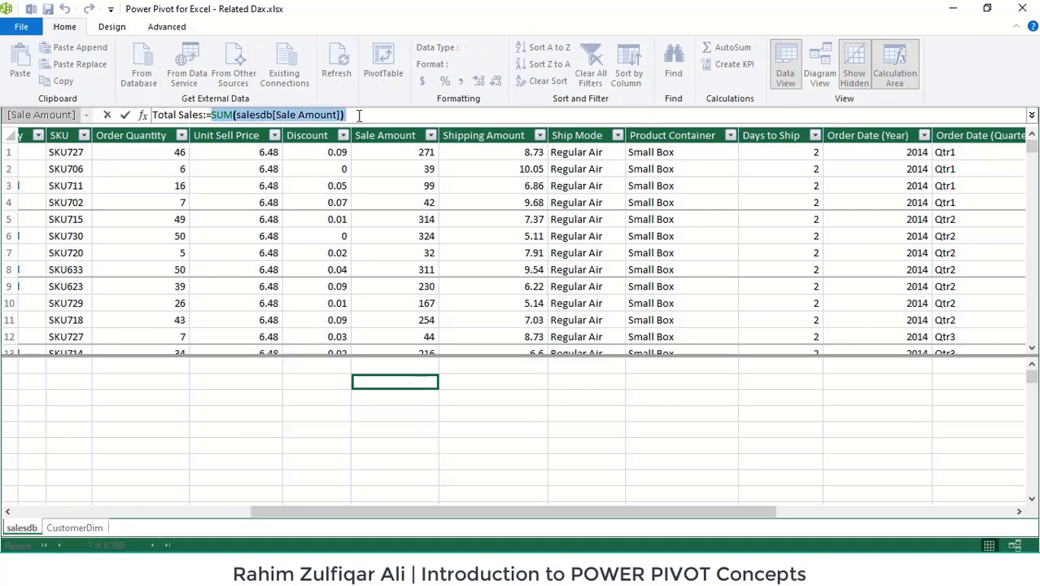
{"action": "left_click", "coordinate": [366, 115]}
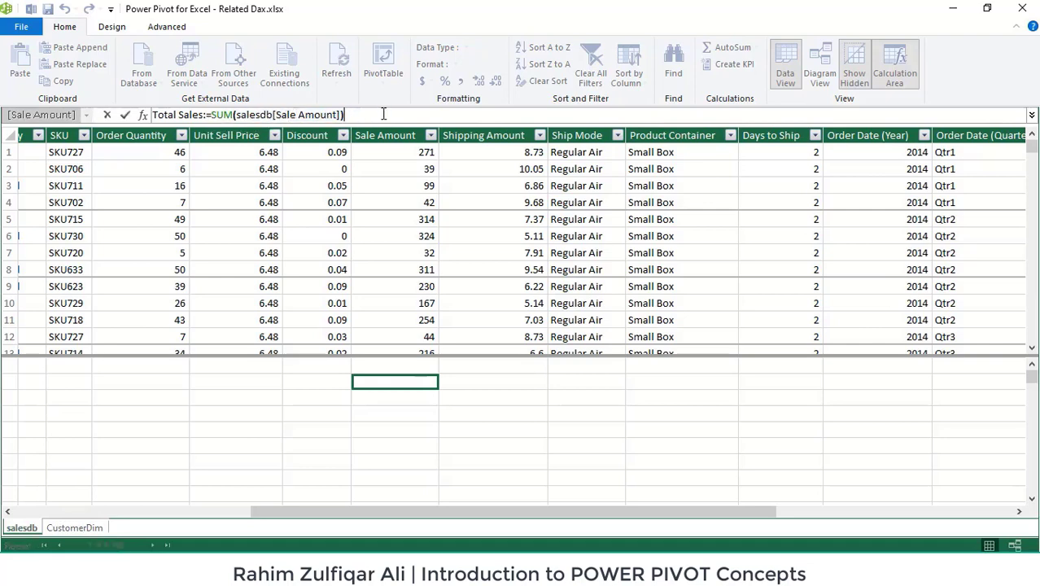
{"action": "key", "text": "Return"}
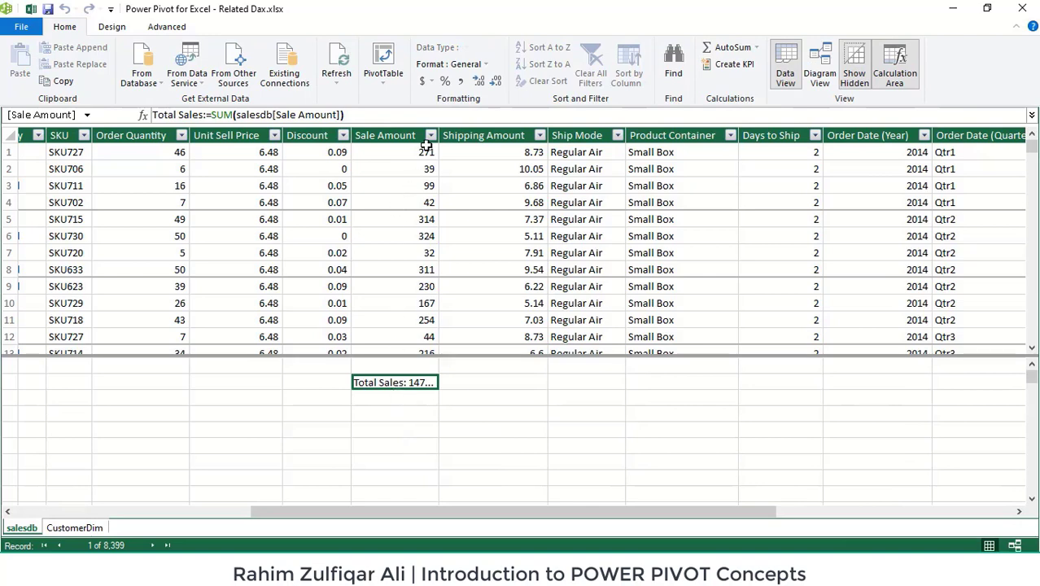
{"action": "left_click_drag", "start_coordinate": [438, 135], "coordinate": [494, 271]}
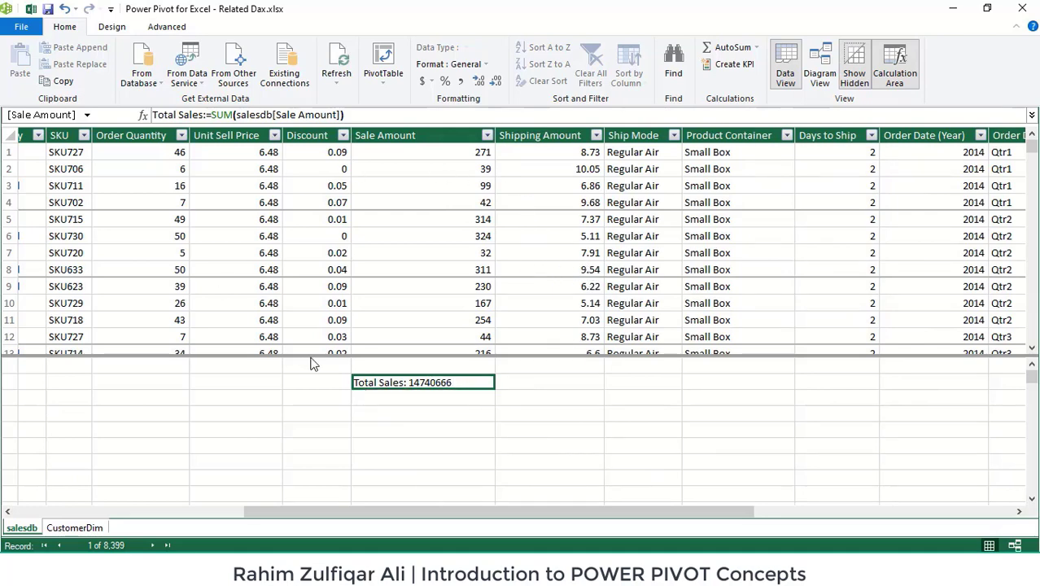
Create a PivotTable from the data model on a new worksheet
{"action": "left_click", "coordinate": [376, 86]}
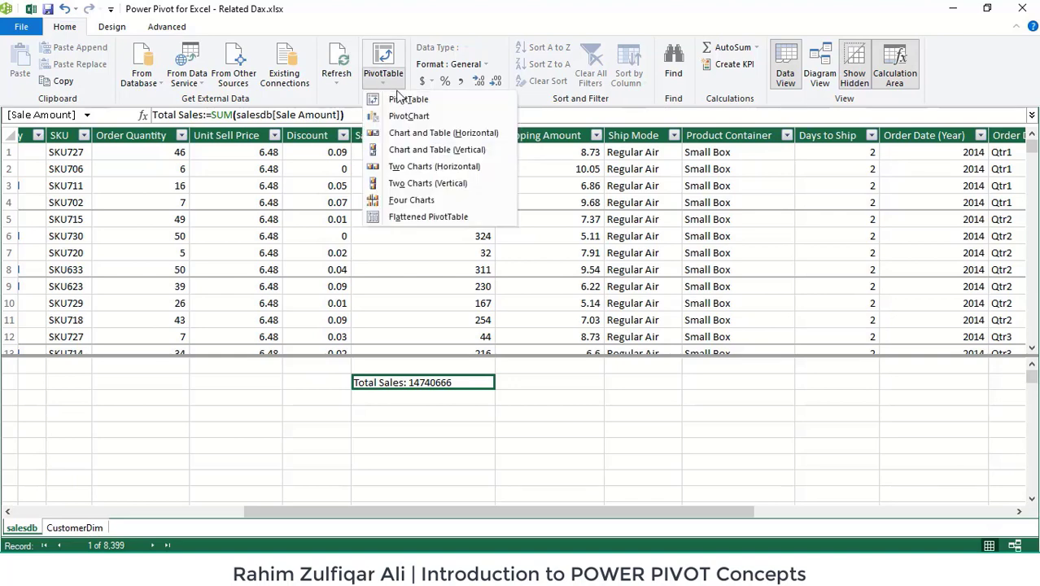
{"action": "left_click", "coordinate": [402, 102]}
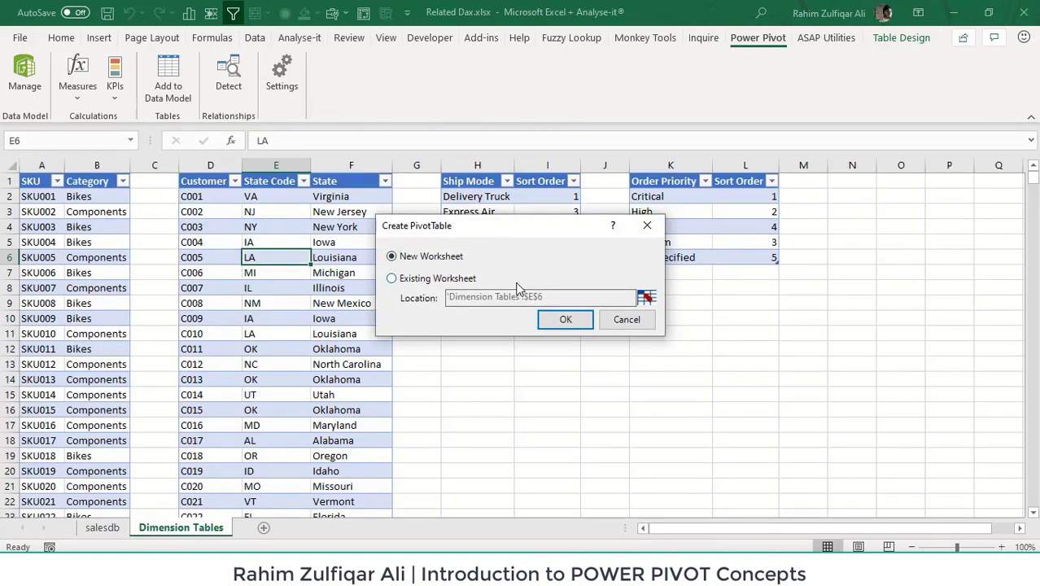
{"action": "left_click", "coordinate": [556, 320]}
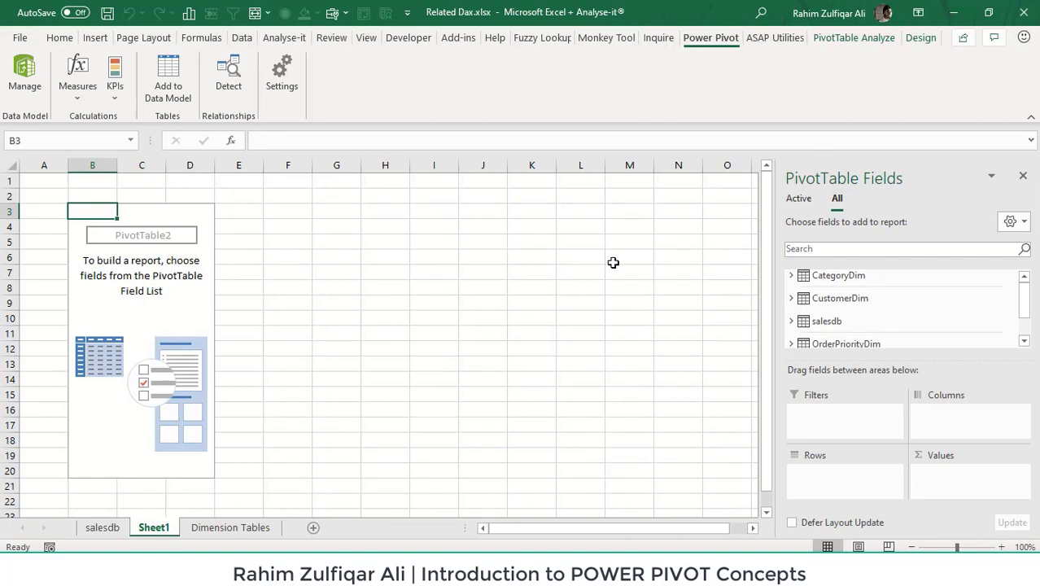
Expand the salesdb table in the PivotTable field list and compare its Total Sales measure with its ordinary columns
{"action": "mouse_move", "coordinate": [1023, 302]}
{"action": "left_mouse_down"}
{"action": "mouse_move", "coordinate": [1024, 326]}
{"action": "mouse_move", "coordinate": [1024, 299]}
{"action": "left_mouse_up"}
{"action": "left_click", "coordinate": [793, 326]}
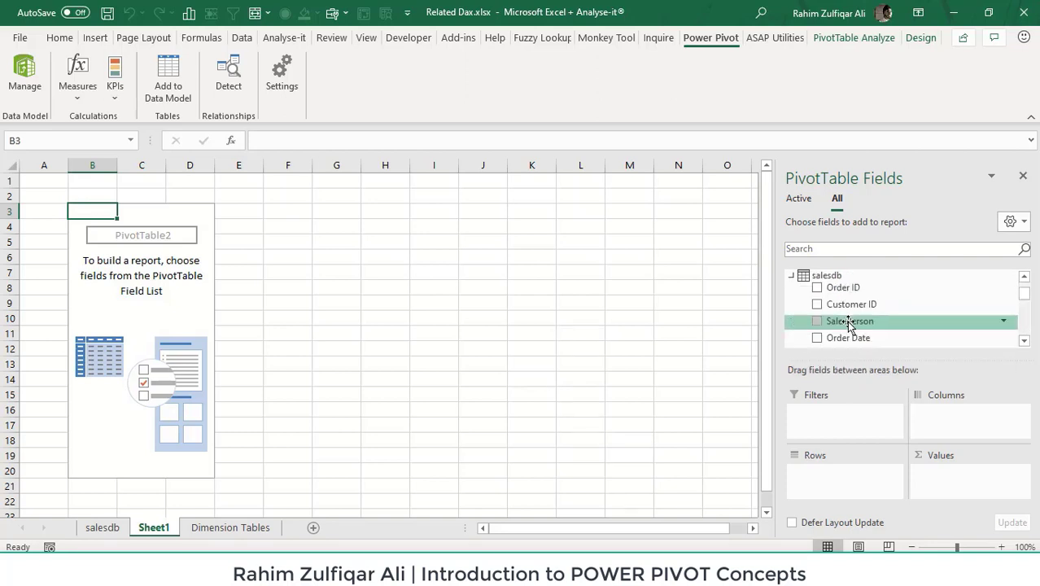
{"action": "left_click_drag", "start_coordinate": [1021, 297], "coordinate": [1023, 332]}
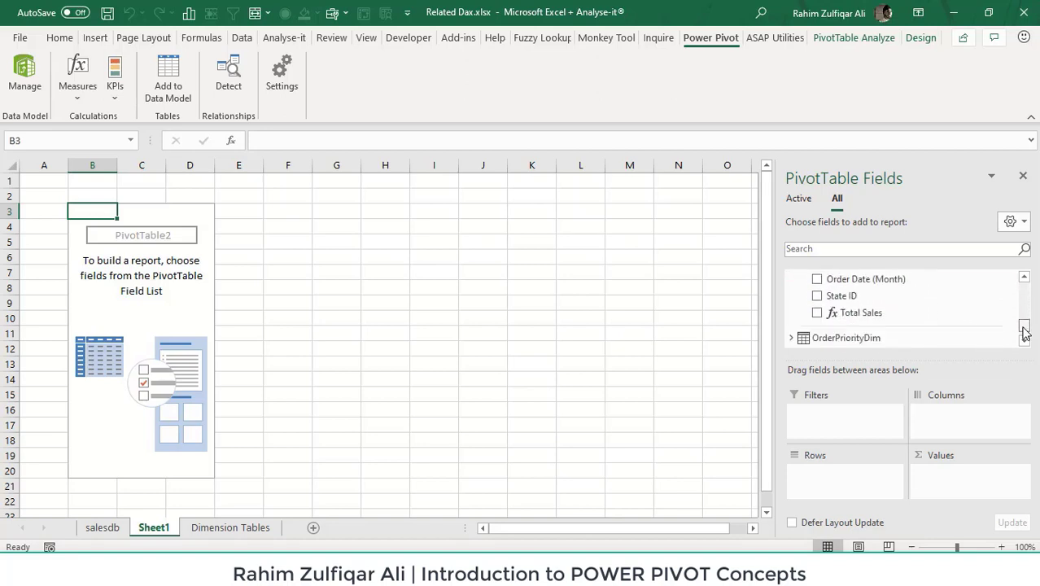
{"action": "left_click", "coordinate": [831, 316]}
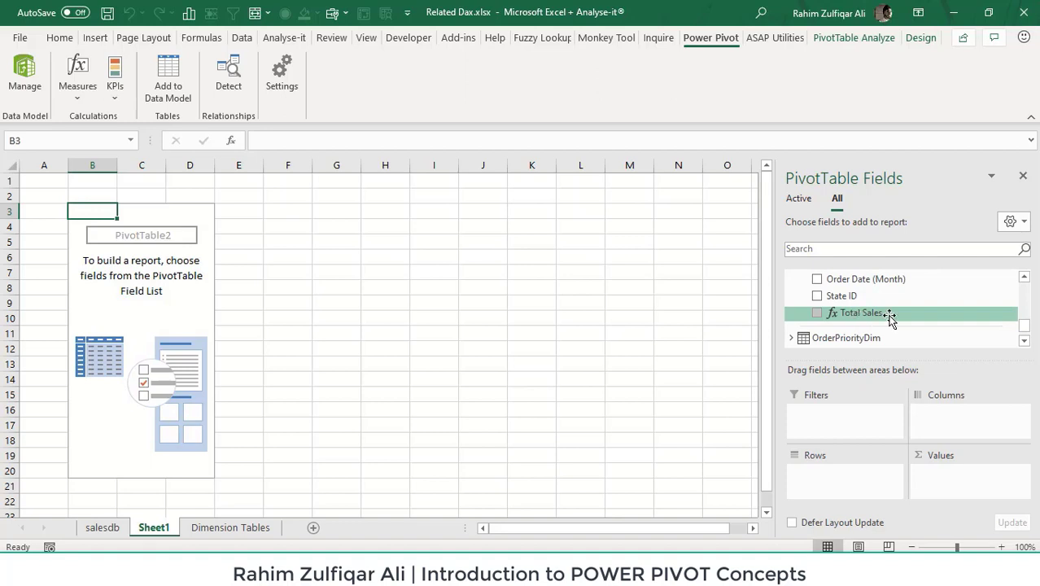
{"action": "left_click", "coordinate": [1023, 277]}
{"action": "left_click", "coordinate": [1023, 277]}
{"action": "left_click", "coordinate": [1023, 277]}
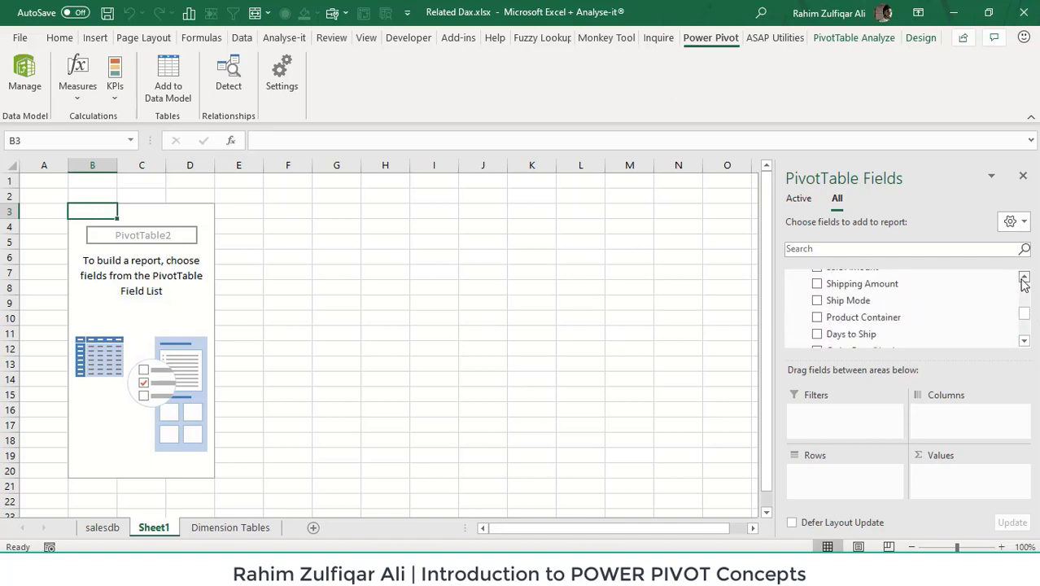
{"action": "left_click", "coordinate": [1023, 278]}
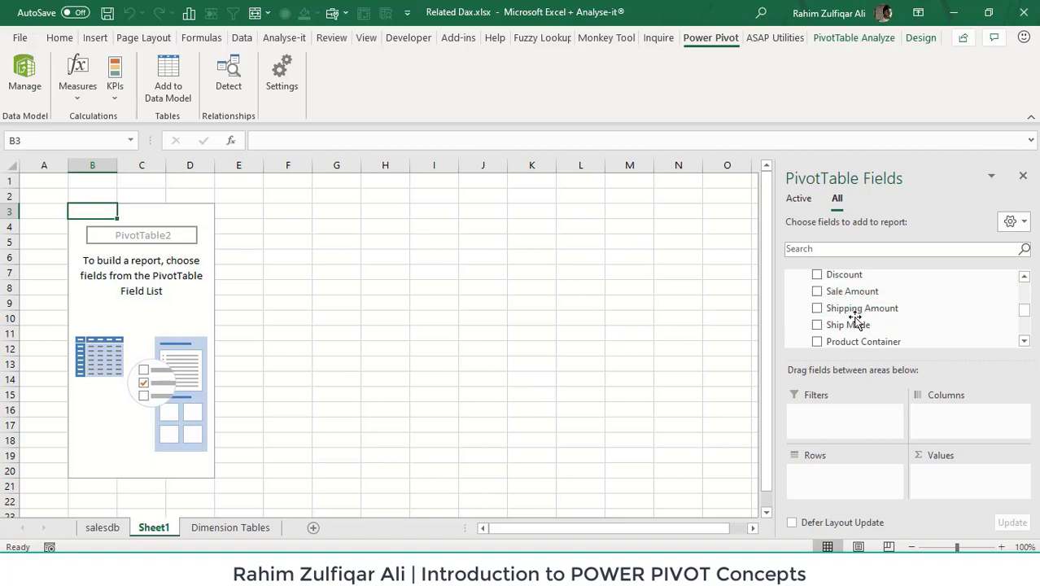
{"action": "left_click_drag", "start_coordinate": [1025, 313], "coordinate": [1028, 329]}
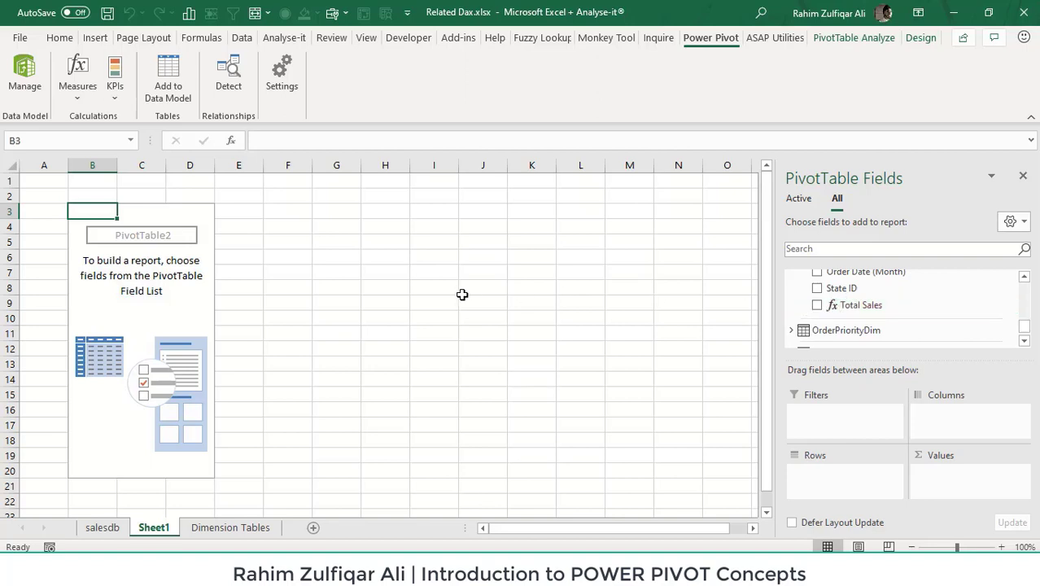
Open the data model and examine the Total Sales measure in the calculation area alongside the salesdb columns
{"action": "left_click", "coordinate": [24, 75]}
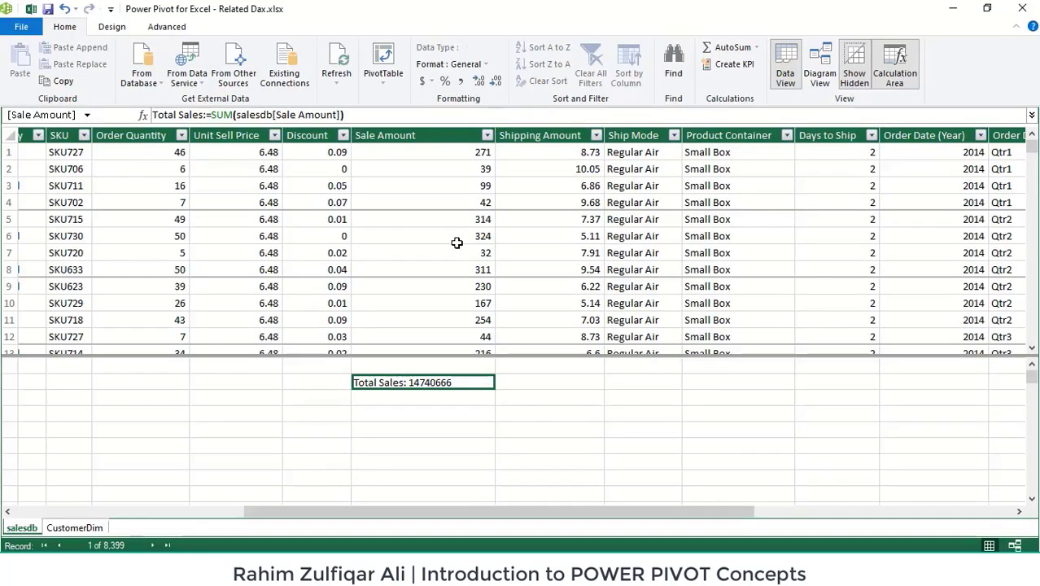
{"action": "left_click", "coordinate": [408, 397]}
{"action": "left_click", "coordinate": [412, 383]}
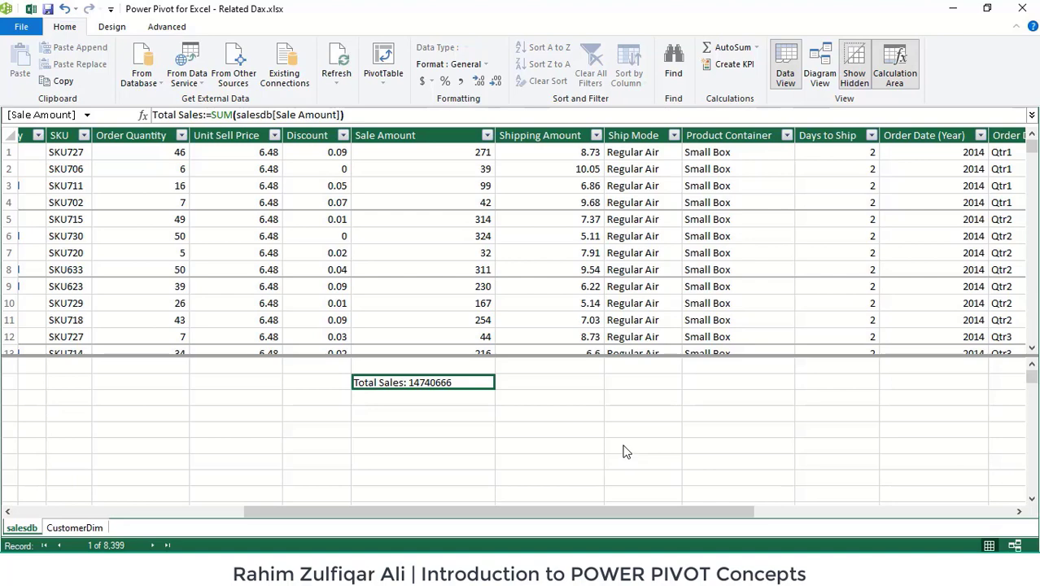
{"action": "left_click", "coordinate": [434, 413]}
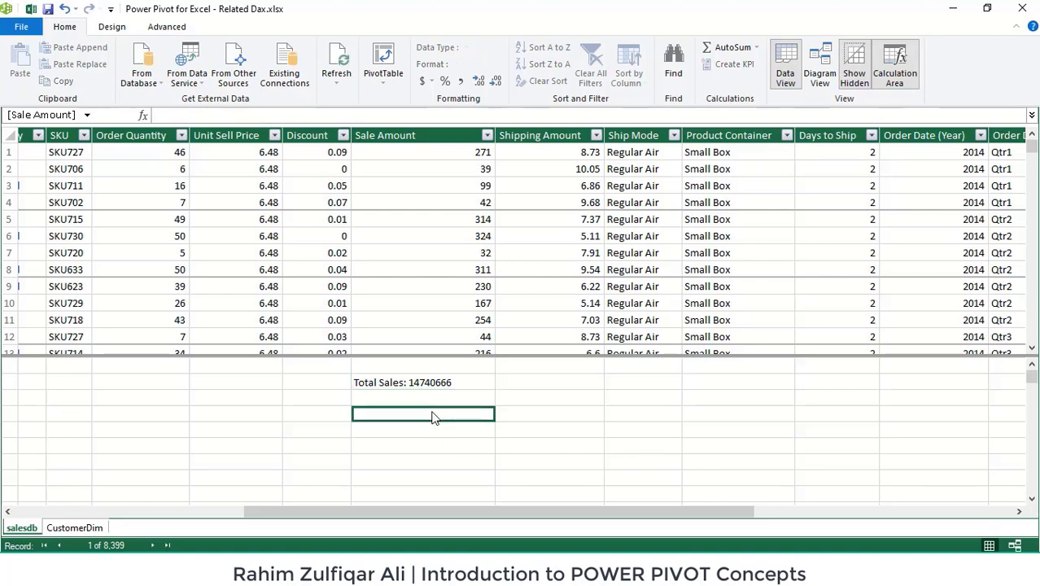
{"action": "left_click", "coordinate": [433, 383]}
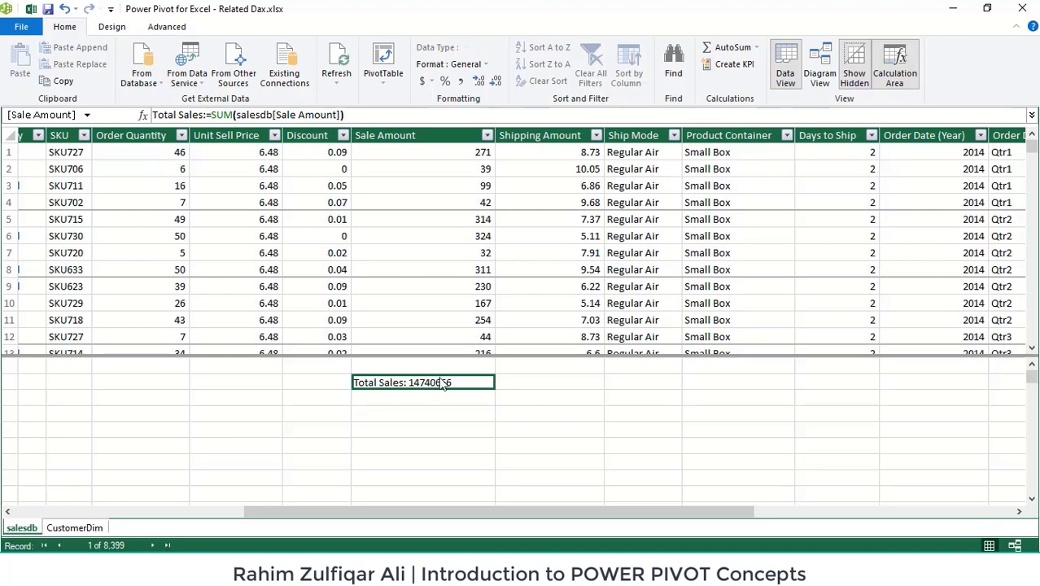
{"action": "left_click", "coordinate": [193, 511]}
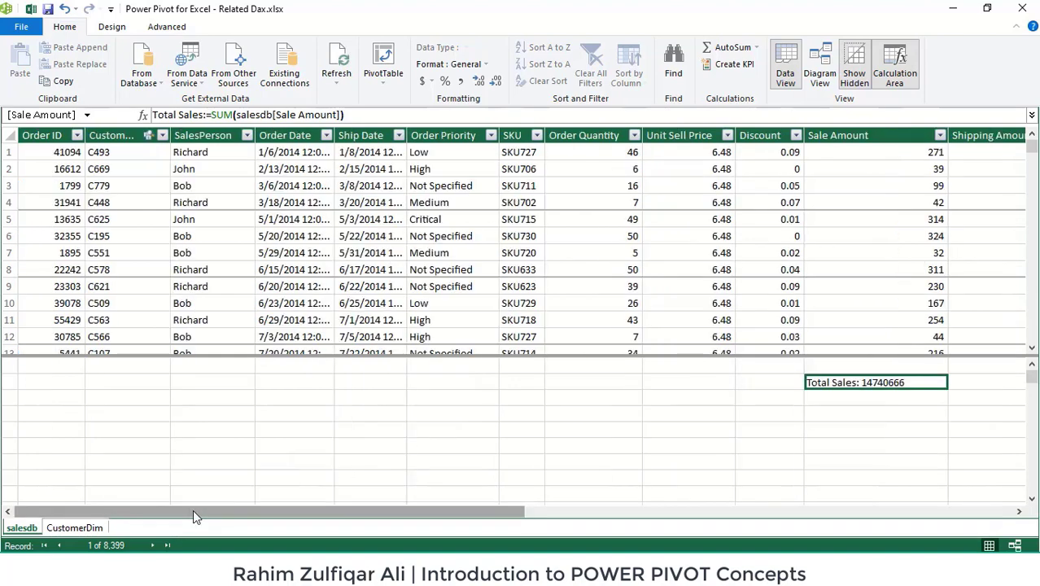
{"action": "left_click", "coordinate": [371, 321]}
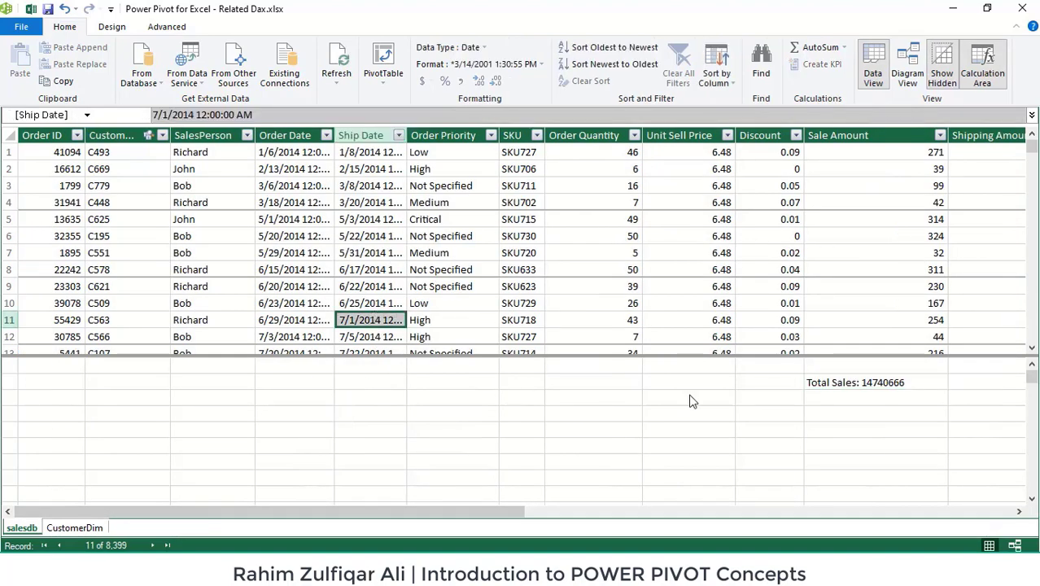
{"action": "left_click", "coordinate": [858, 386]}
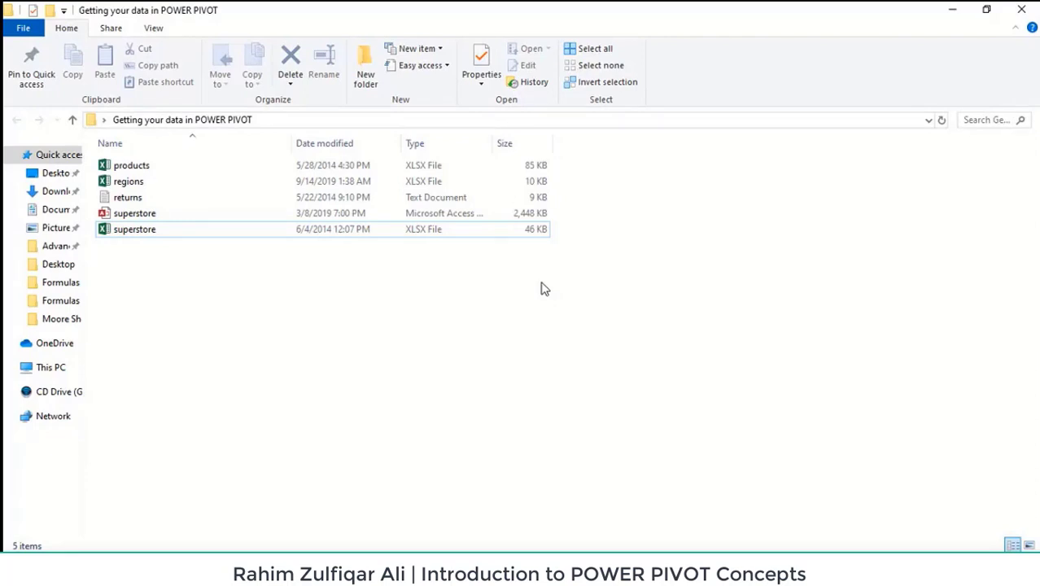
Bring up the superstore workbook with the Power Pivot commands and look over the Date, Month, Year and Qtr records on the Dates sheet
{"action": "left_click", "coordinate": [951, 12]}
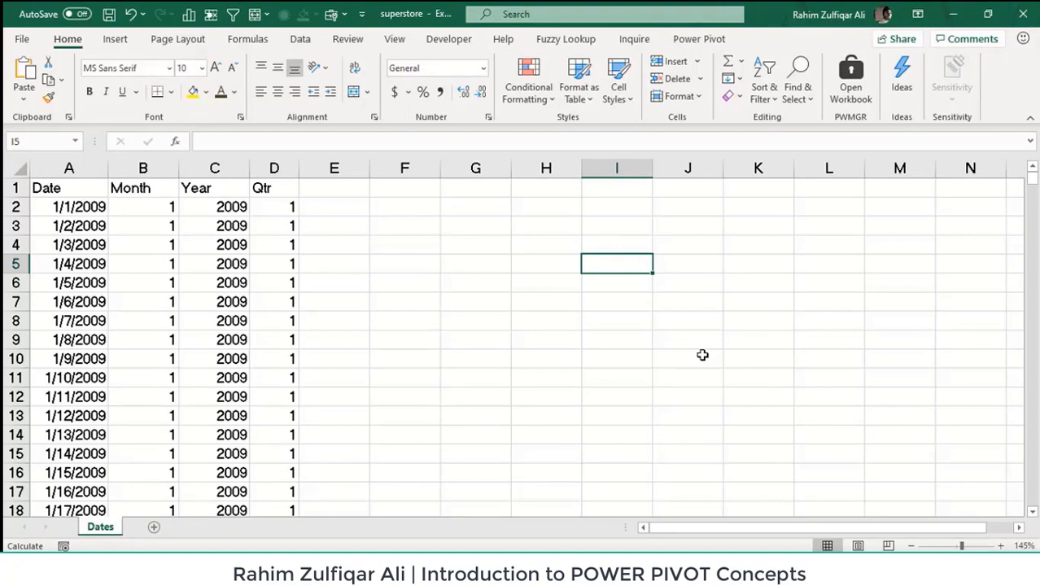
{"action": "left_click", "coordinate": [707, 39]}
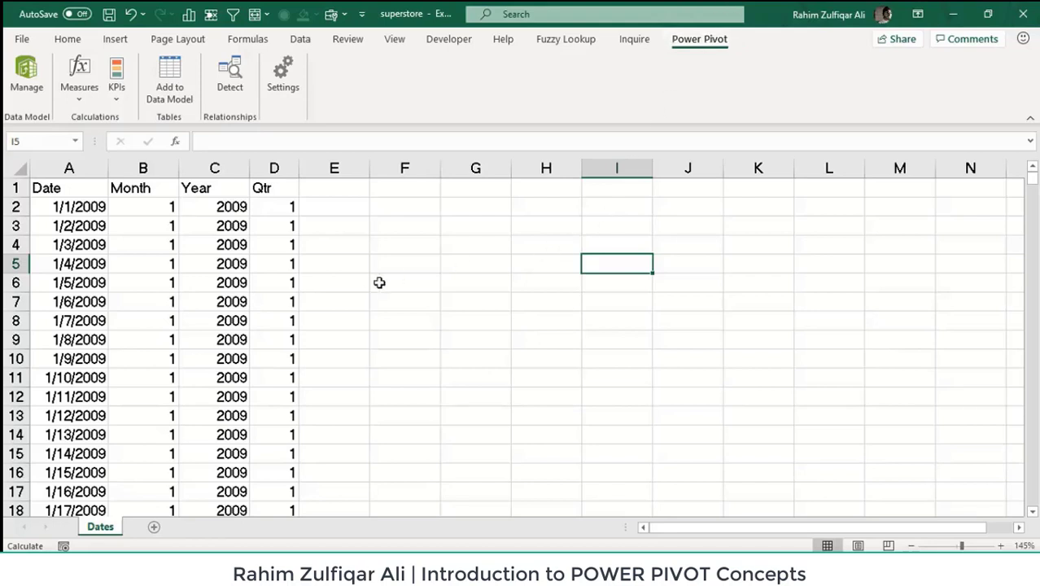
{"action": "left_click", "coordinate": [236, 248]}
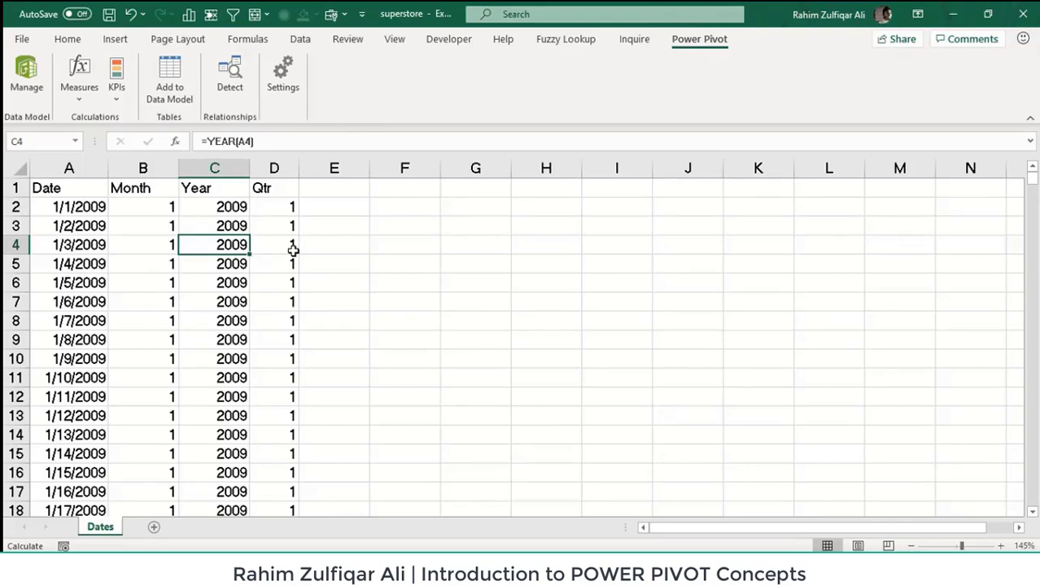
{"action": "left_click_drag", "start_coordinate": [88, 225], "coordinate": [283, 450]}
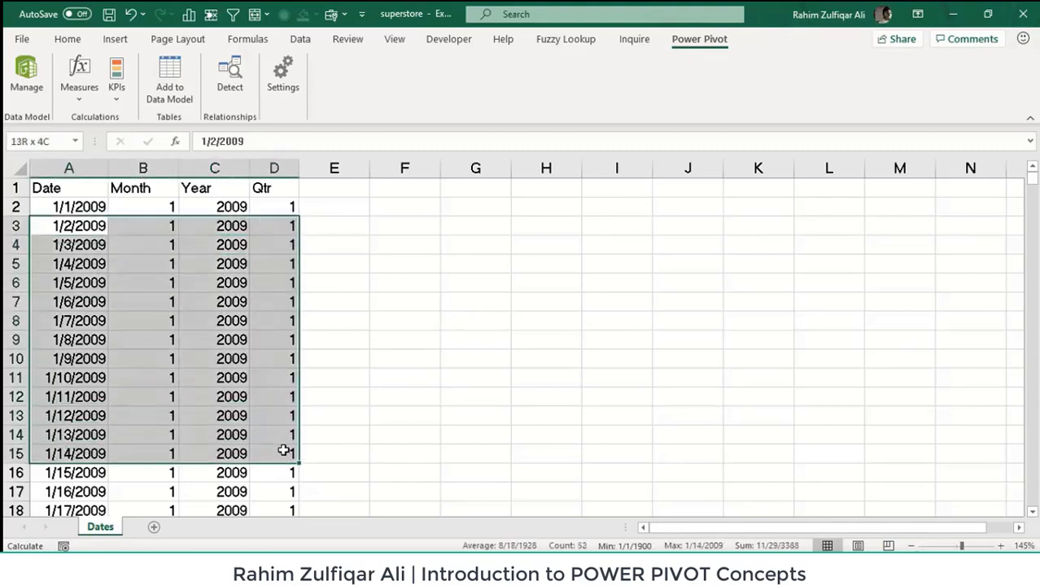
{"action": "left_click", "coordinate": [236, 376]}
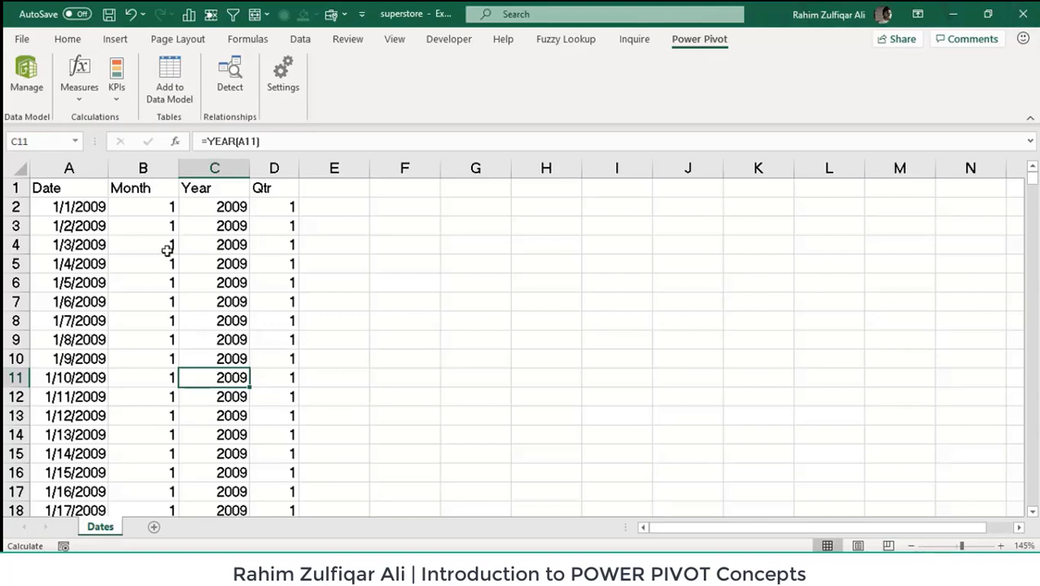
{"action": "left_click_drag", "start_coordinate": [73, 230], "coordinate": [250, 488]}
{"action": "scroll", "coordinate": [250, 455], "scroll_direction": "down", "scroll_amount": 6}
{"action": "scroll", "coordinate": [249, 447], "scroll_direction": "down", "scroll_amount": 5}
{"action": "scroll", "coordinate": [249, 447], "scroll_direction": "up", "scroll_amount": 11}
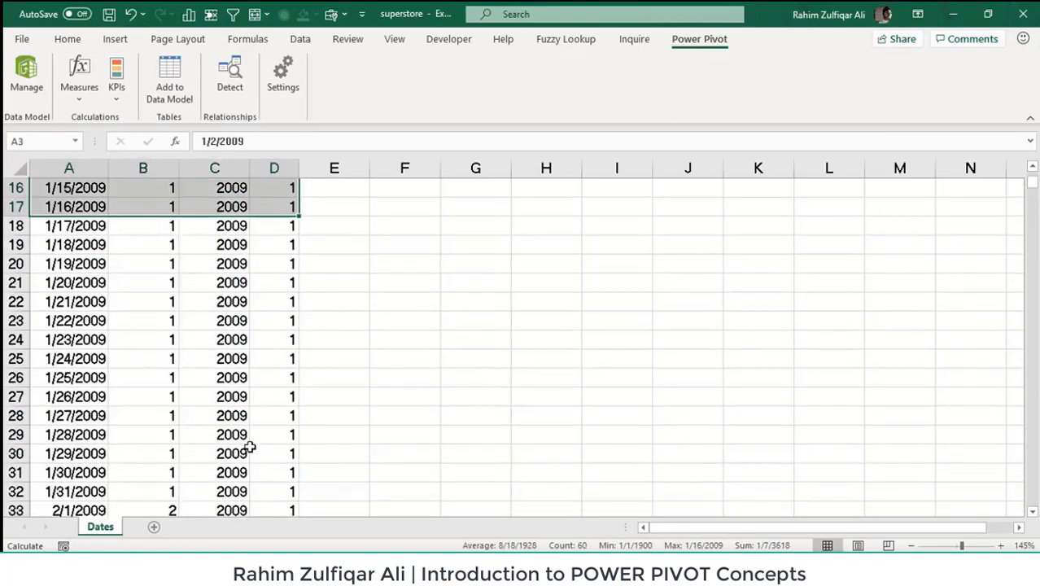
{"action": "left_click", "coordinate": [222, 363]}
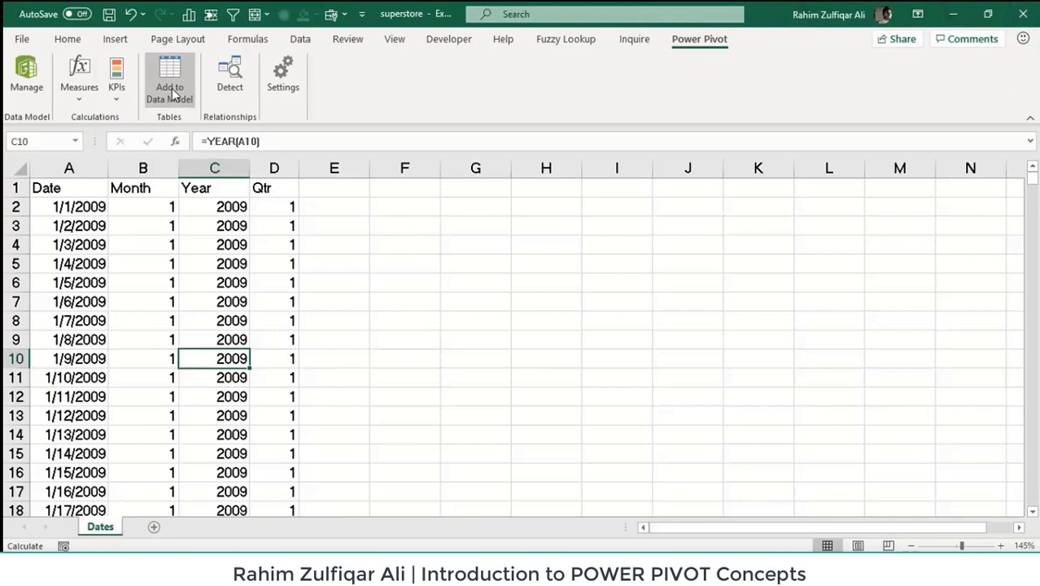
Add the Dates sheet's range $A$1:$D$1419 to the data model as a table with headers
{"action": "left_click", "coordinate": [190, 210]}
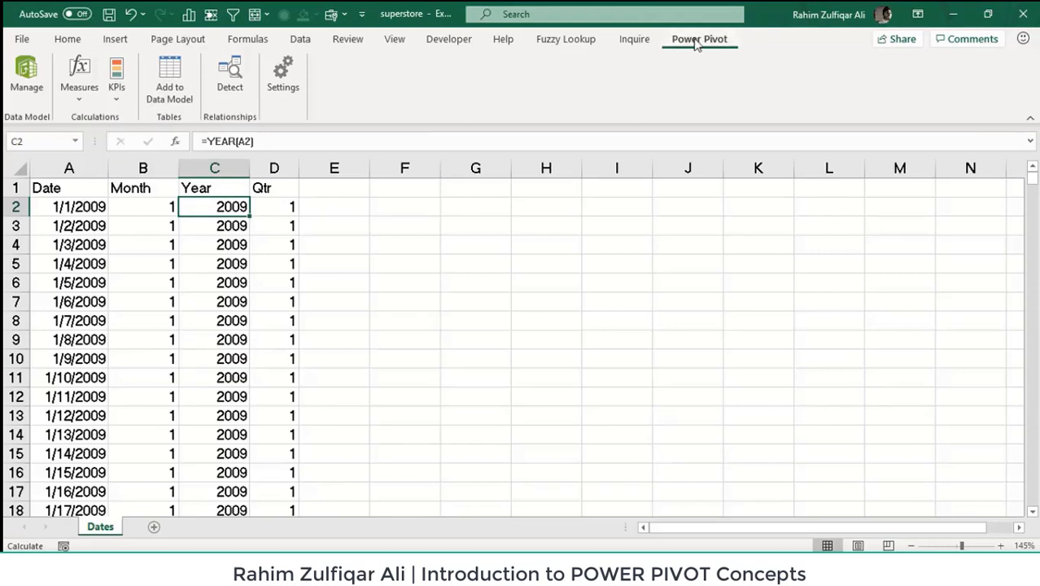
{"action": "left_click", "coordinate": [75, 207]}
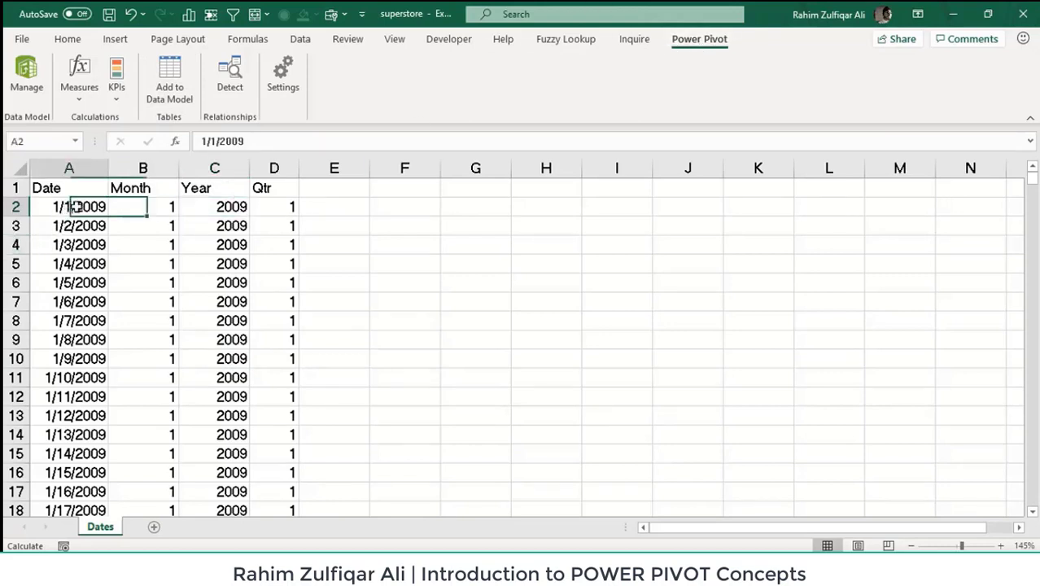
{"action": "left_click", "coordinate": [170, 96]}
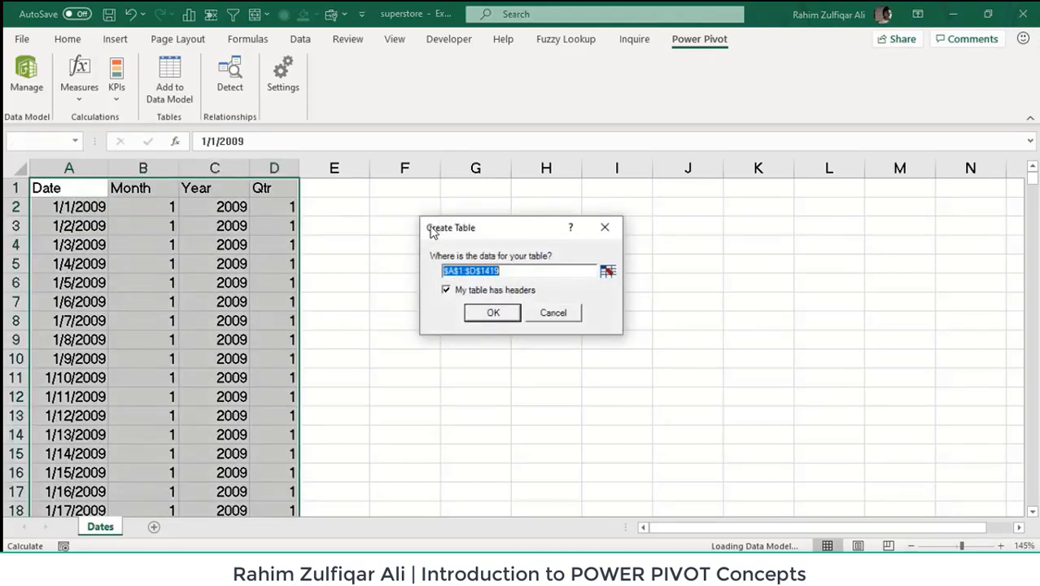
{"action": "left_click_drag", "start_coordinate": [462, 232], "coordinate": [423, 221]}
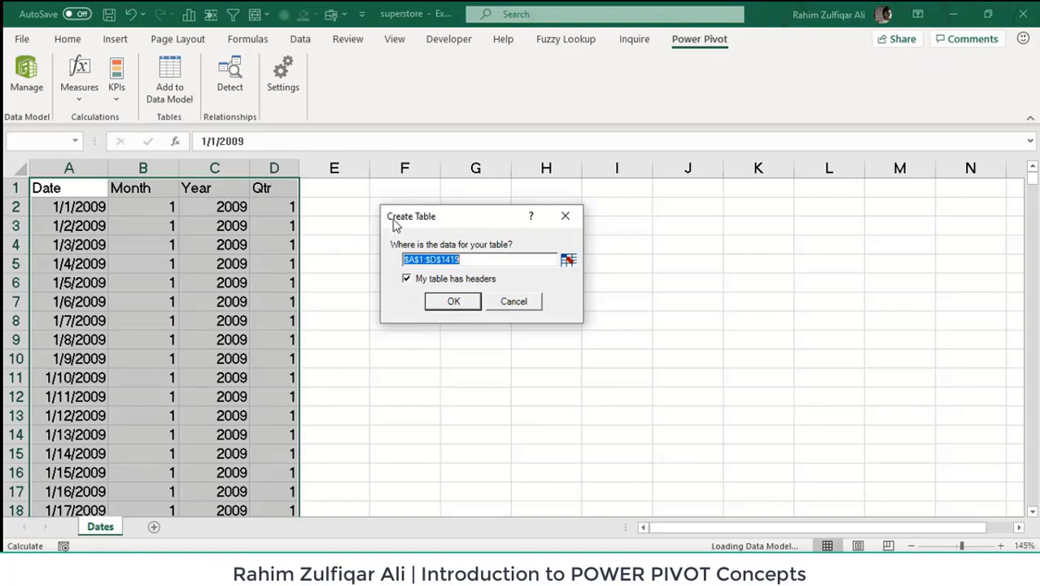
{"action": "left_click", "coordinate": [453, 303]}
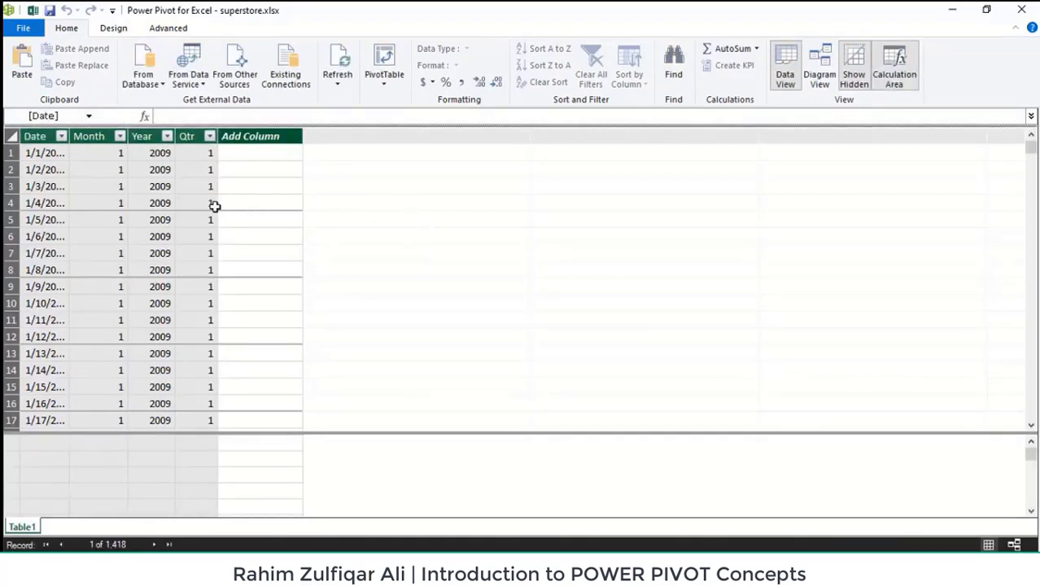
Return to the superstore worksheet and rename its Excel table as Dates
{"action": "left_click", "coordinate": [33, 11]}
{"action": "left_click", "coordinate": [153, 213]}
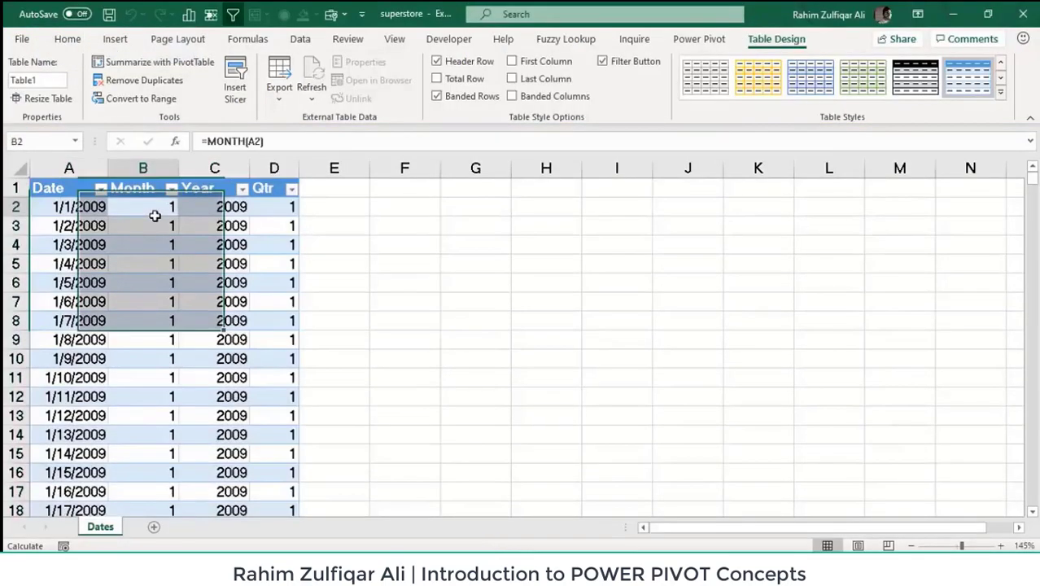
{"action": "left_click", "coordinate": [48, 78]}
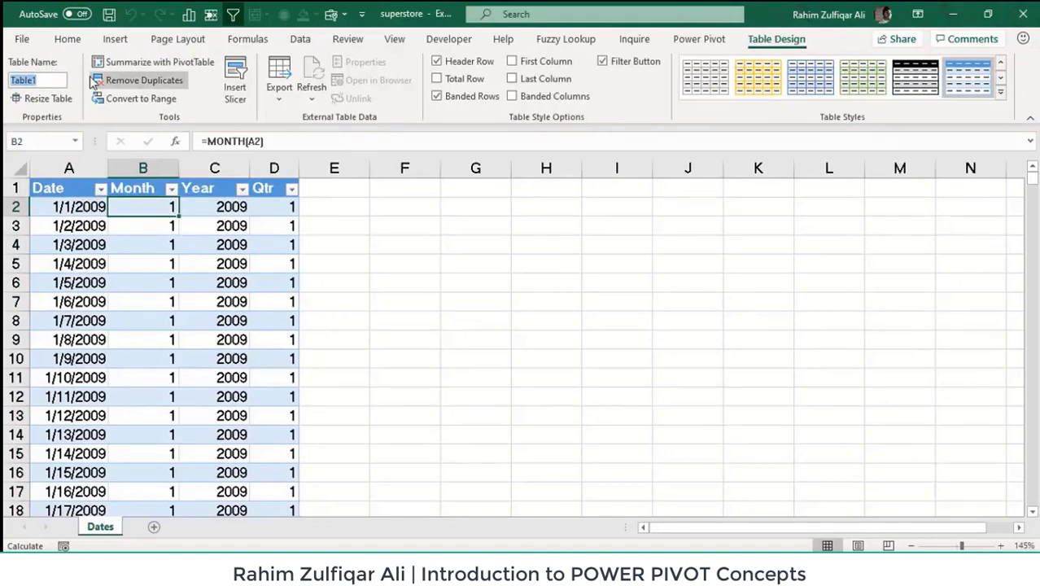
{"action": "type", "text": "Dates"}
{"action": "key", "text": "Return"}
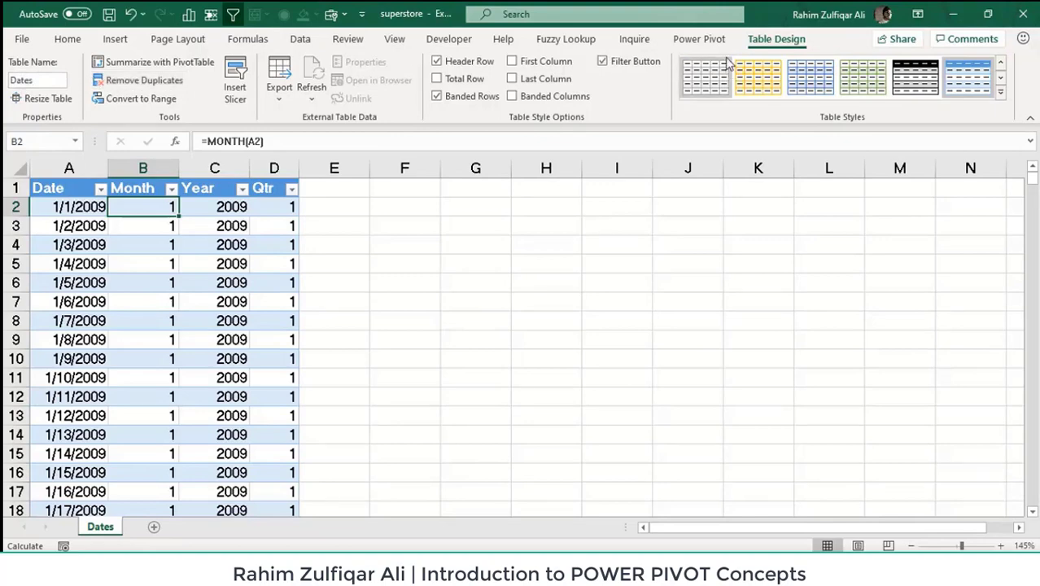
Reopen the data model and rename the linked table there as Dates
{"action": "left_click", "coordinate": [701, 40]}
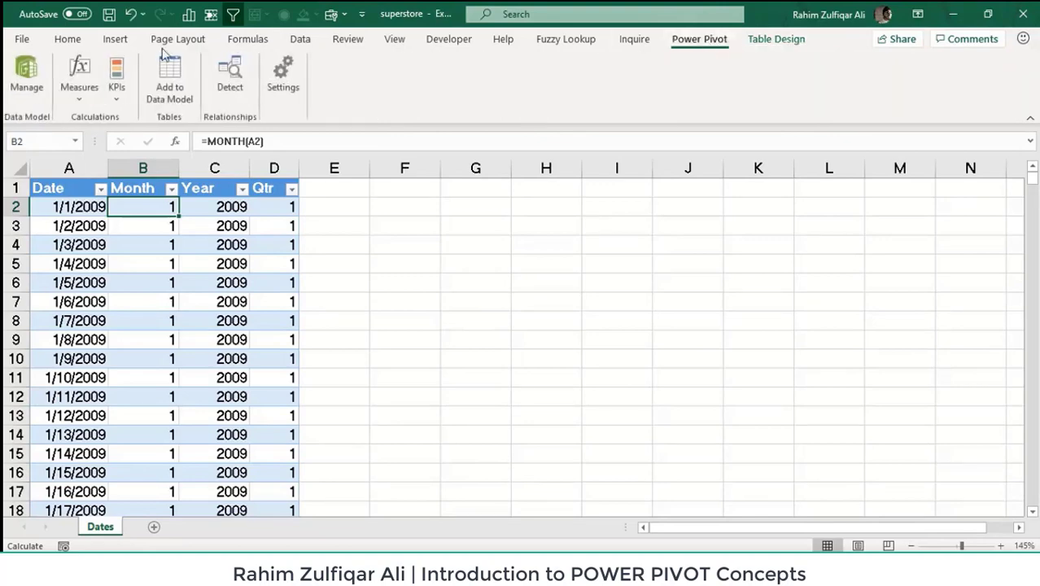
{"action": "left_click", "coordinate": [43, 92]}
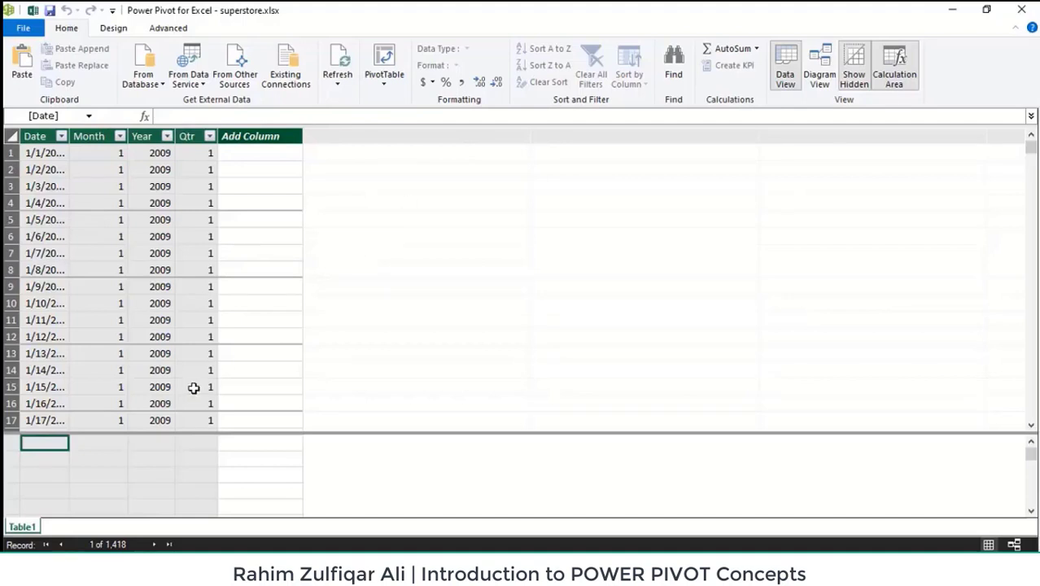
{"action": "left_click", "coordinate": [22, 529]}
{"action": "double_click", "coordinate": [22, 527]}
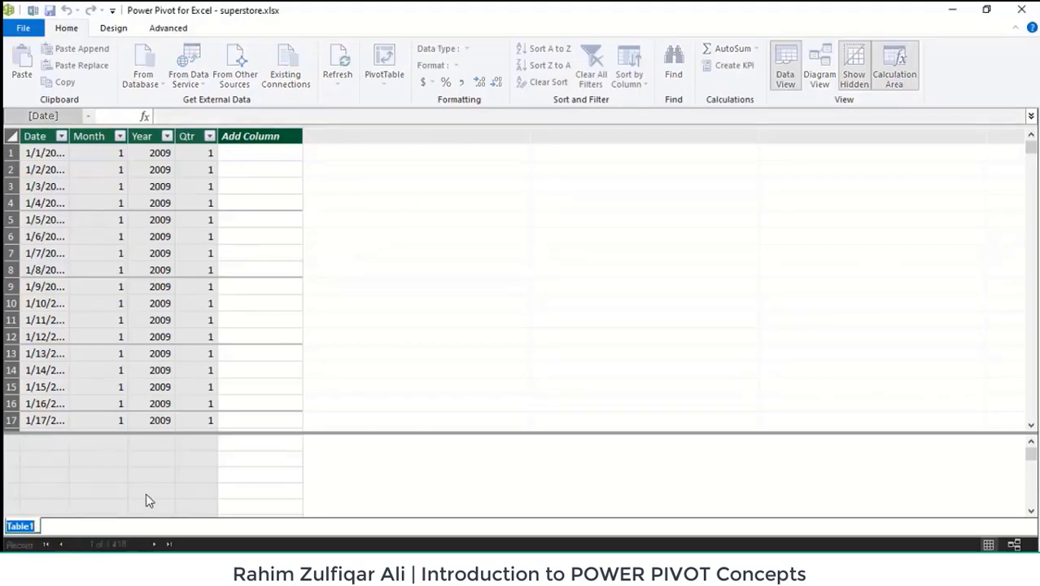
{"action": "type", "text": "Dates"}
{"action": "key", "text": "Return"}
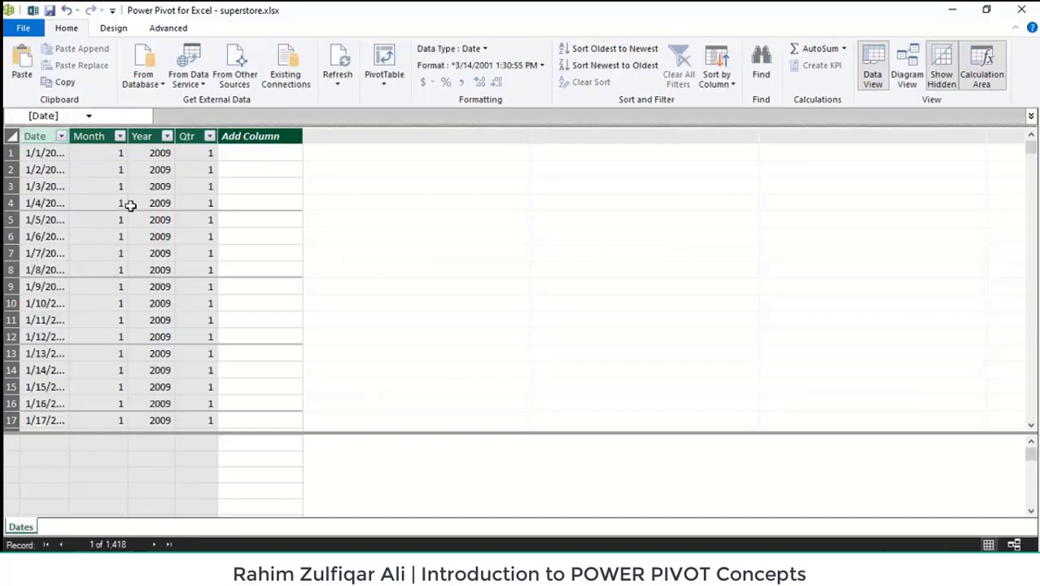
Try to delete a Year value from the linked Dates table in the data model
{"action": "left_click", "coordinate": [157, 189]}
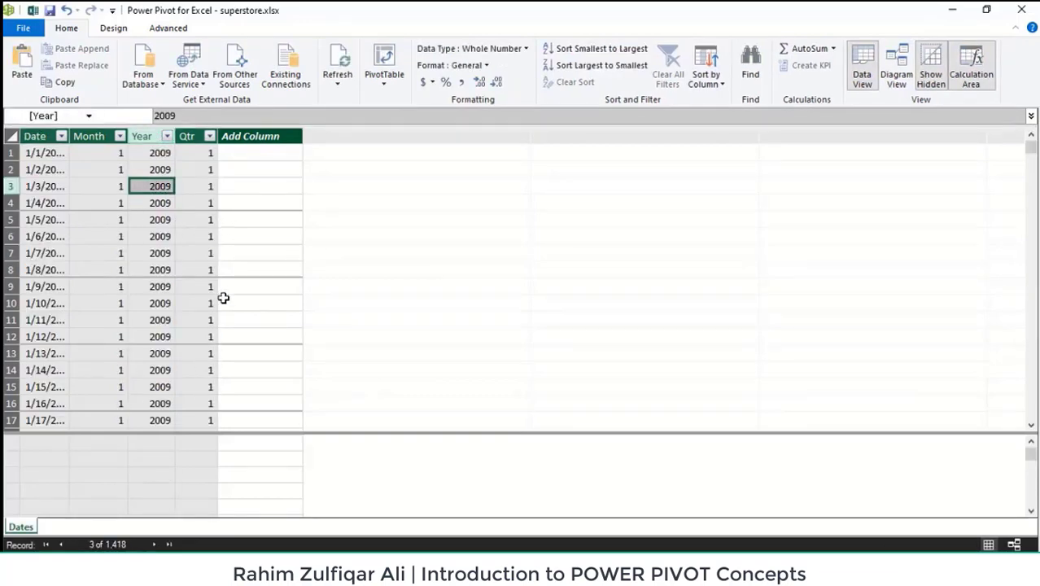
{"action": "left_click", "coordinate": [167, 237]}
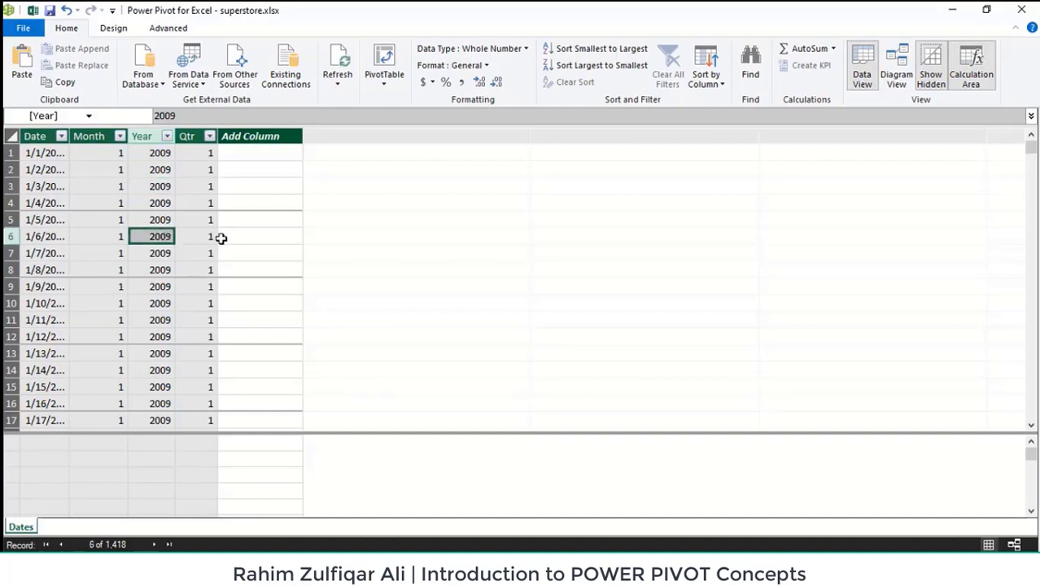
{"action": "left_click", "coordinate": [168, 221]}
{"action": "key", "text": "Delete"}
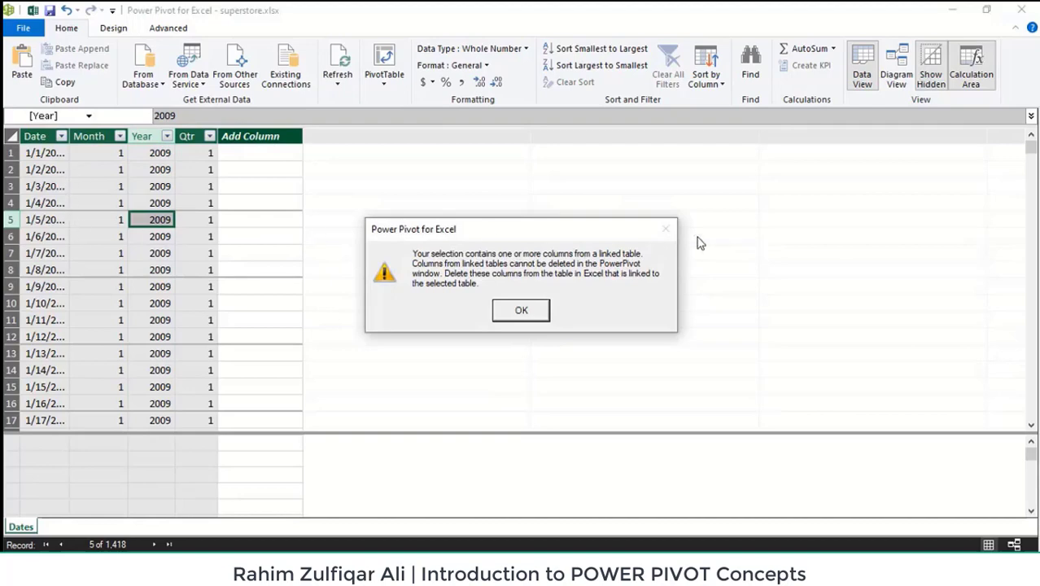
{"action": "left_click", "coordinate": [521, 311]}
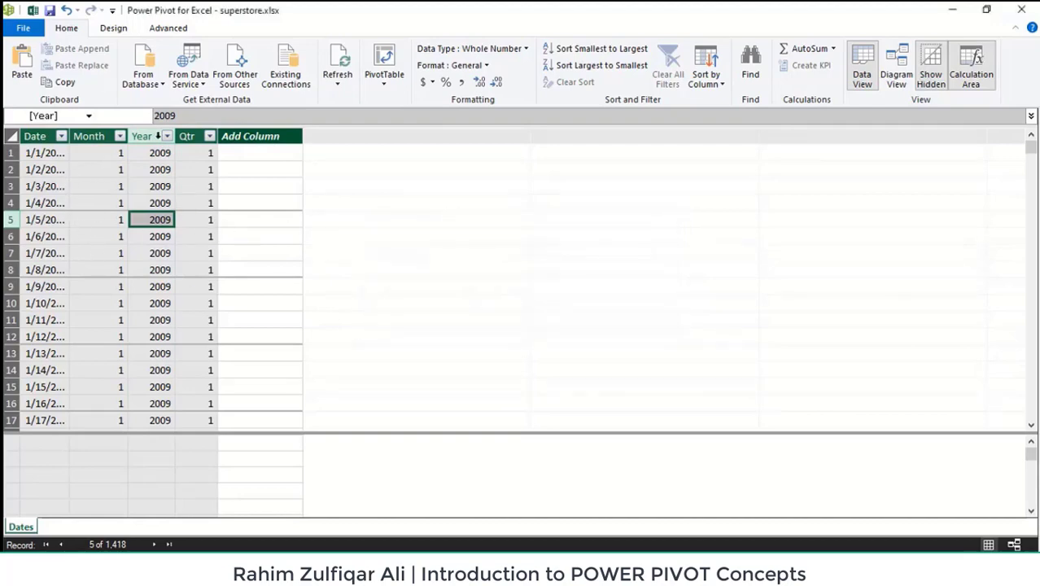
Visit the source Dates worksheet, return to the data model and retry deleting a Year value in the third record
{"action": "left_click", "coordinate": [32, 10]}
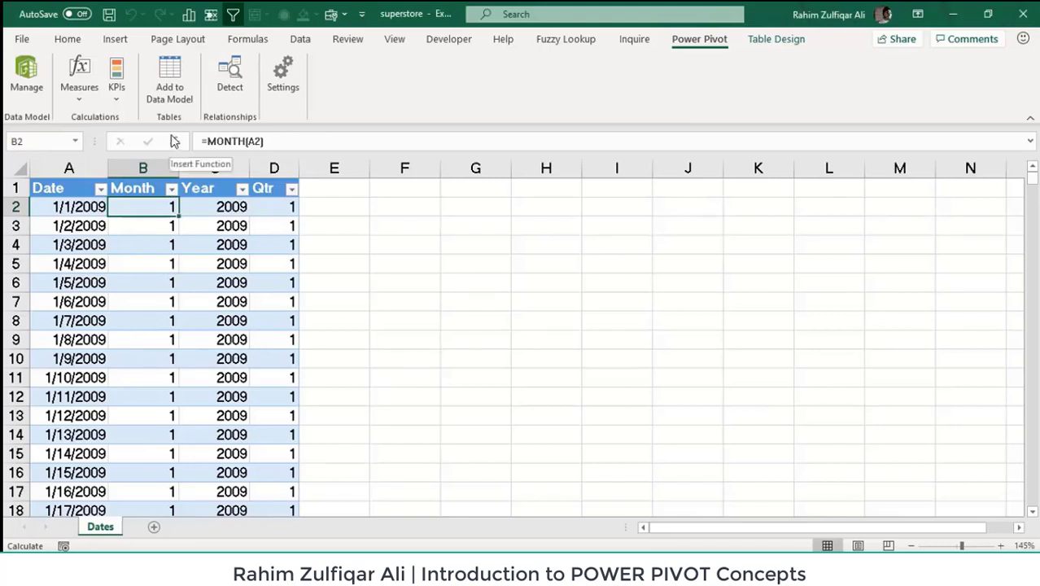
{"action": "left_click", "coordinate": [24, 72]}
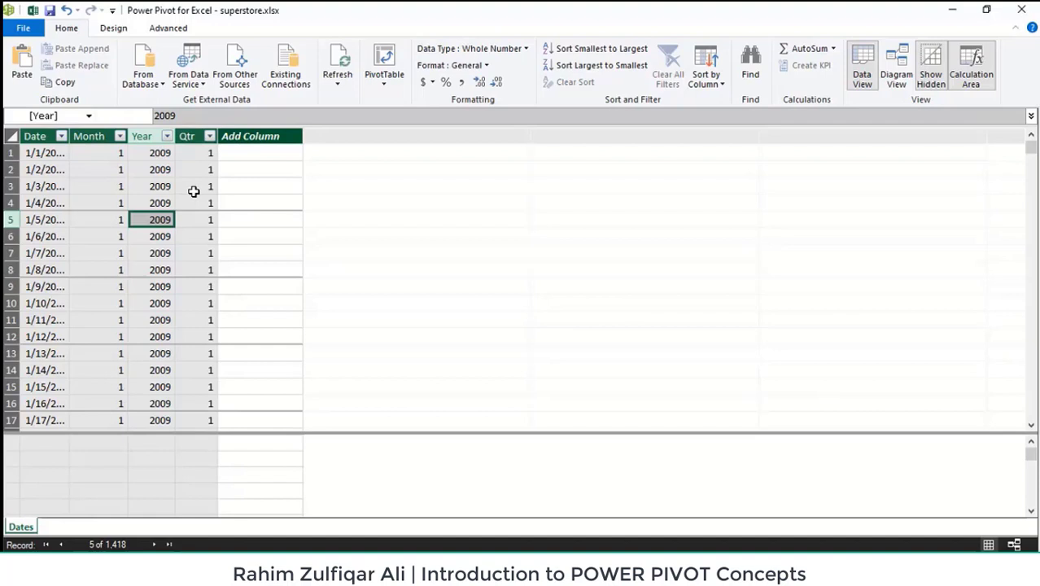
{"action": "left_click", "coordinate": [168, 187]}
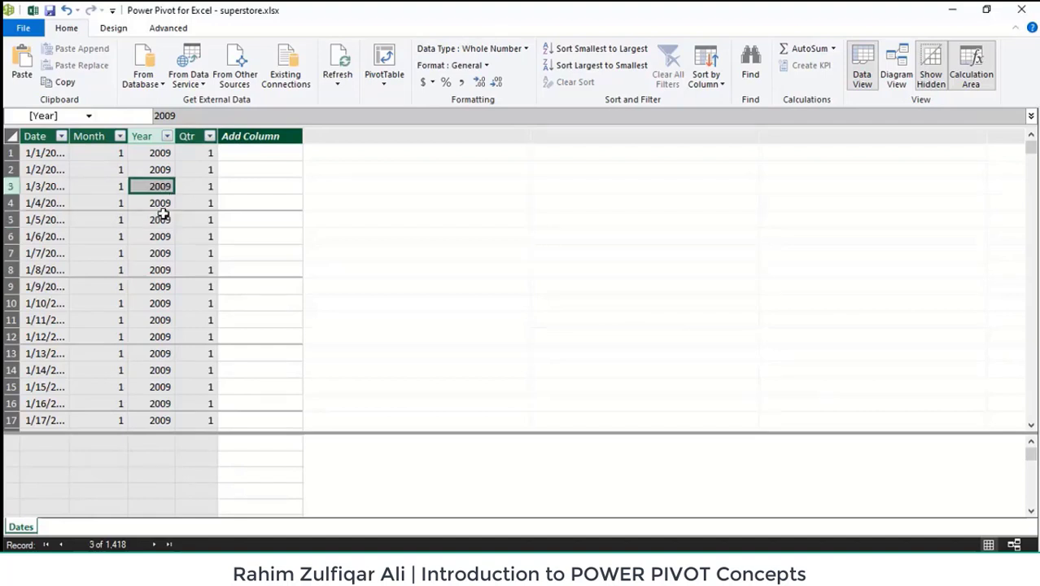
{"action": "key", "text": "Delete"}
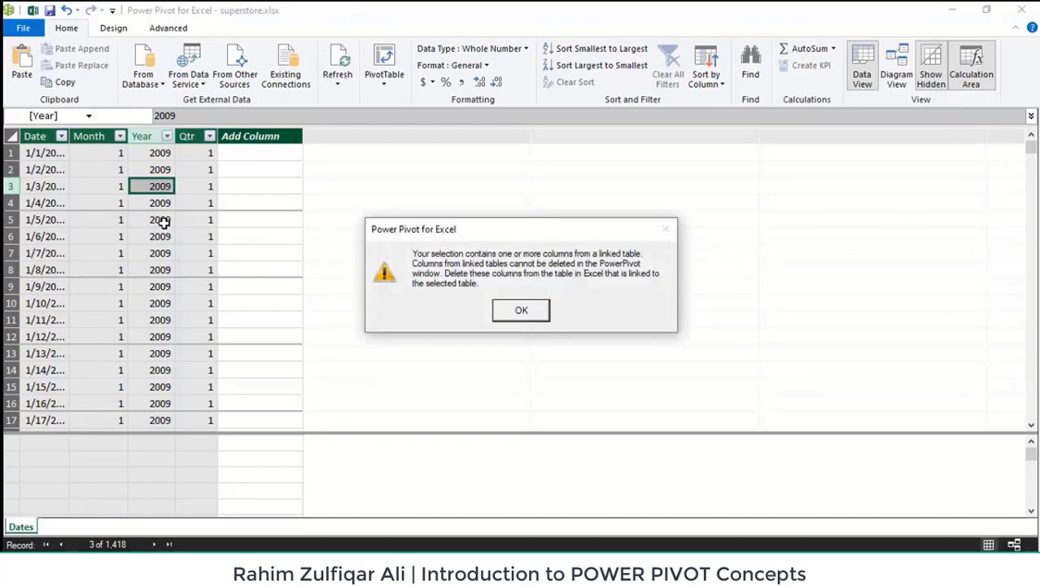
{"action": "left_click", "coordinate": [525, 318]}
Compare the linked Dates table's Year and Qtr columns in the data model with the source worksheet
{"action": "left_click", "coordinate": [188, 257]}
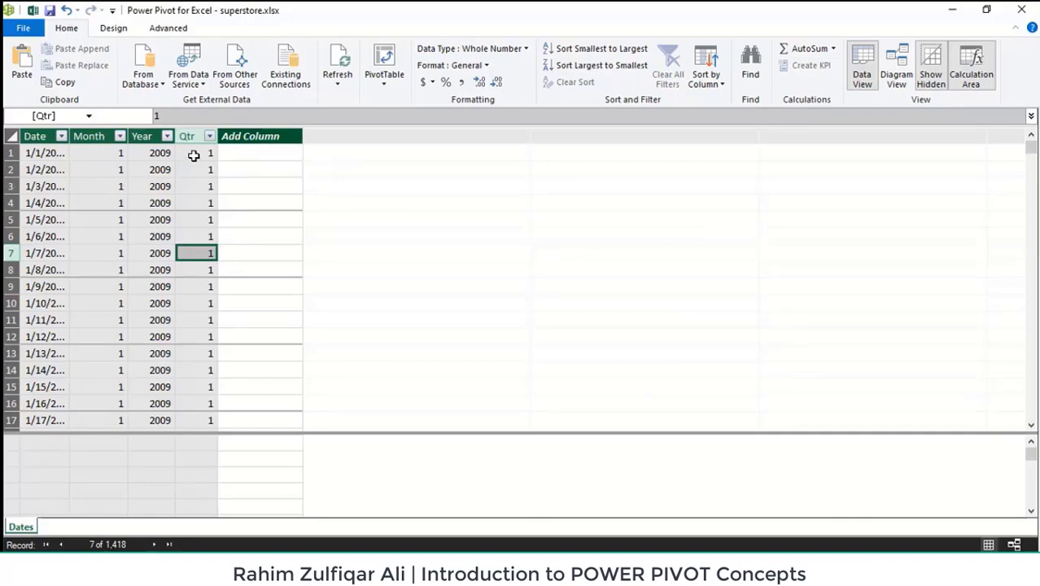
{"action": "left_click", "coordinate": [32, 10]}
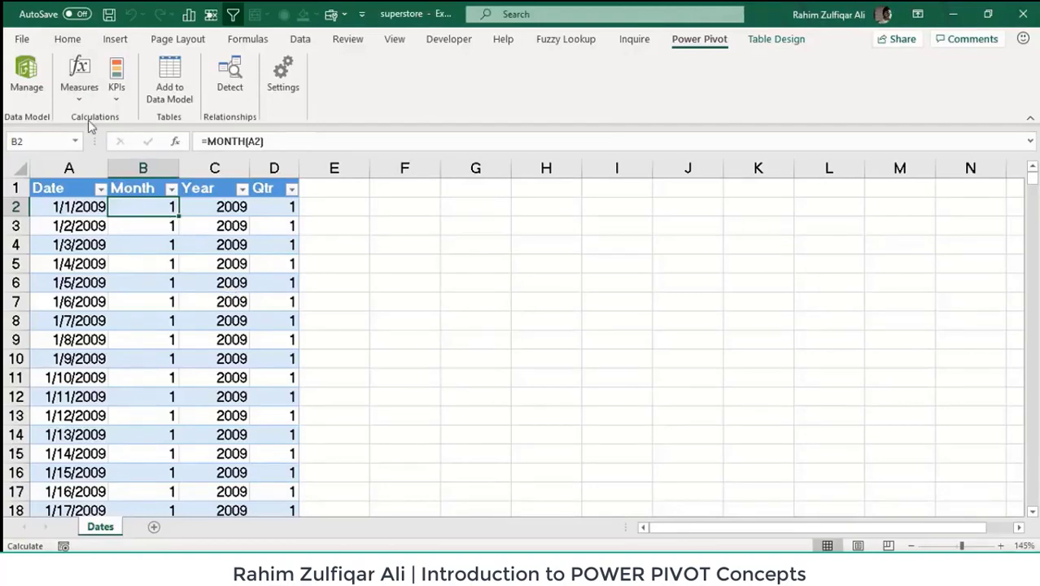
{"action": "left_click", "coordinate": [26, 81]}
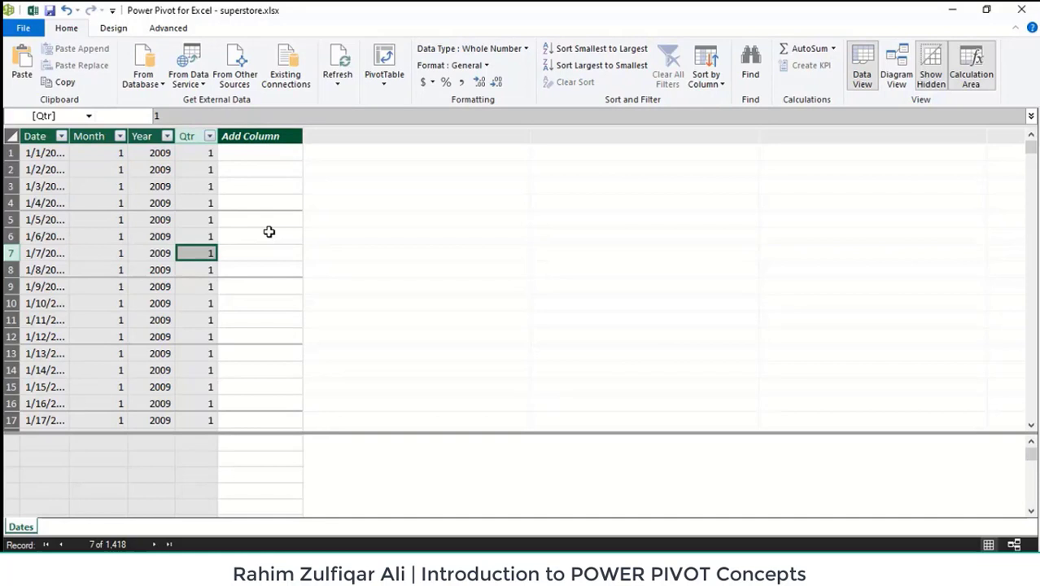
{"action": "left_click", "coordinate": [147, 188]}
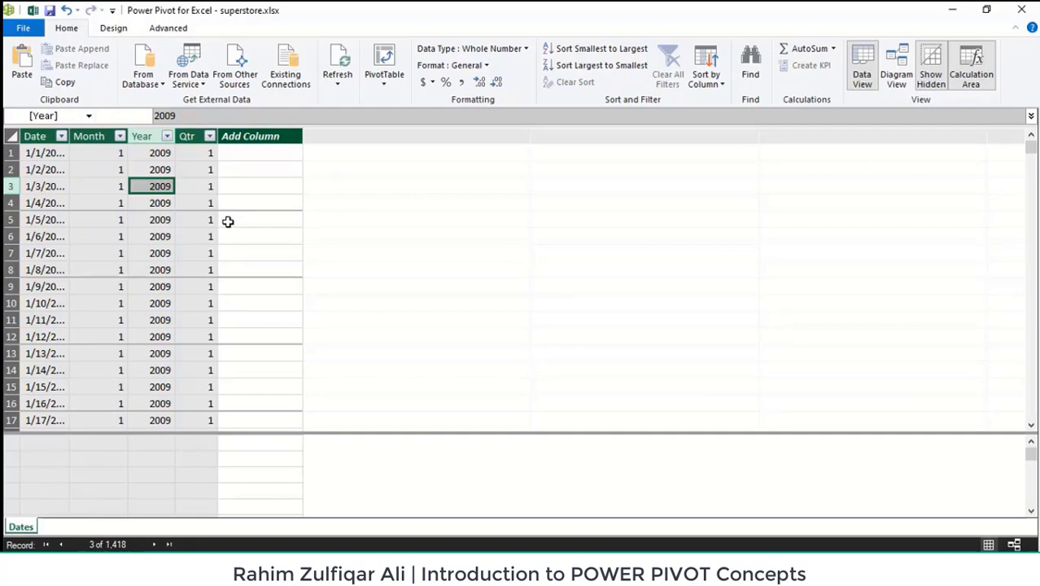
{"action": "left_click", "coordinate": [190, 190]}
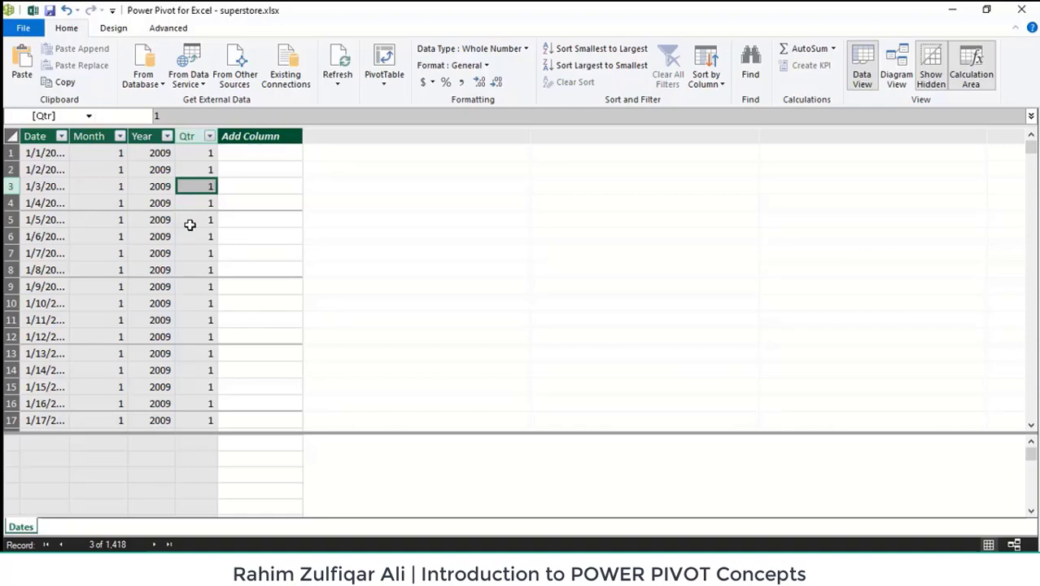
Connect the data model's import wizard to the superstore Access database, without entering logon details
{"action": "left_click", "coordinate": [140, 83]}
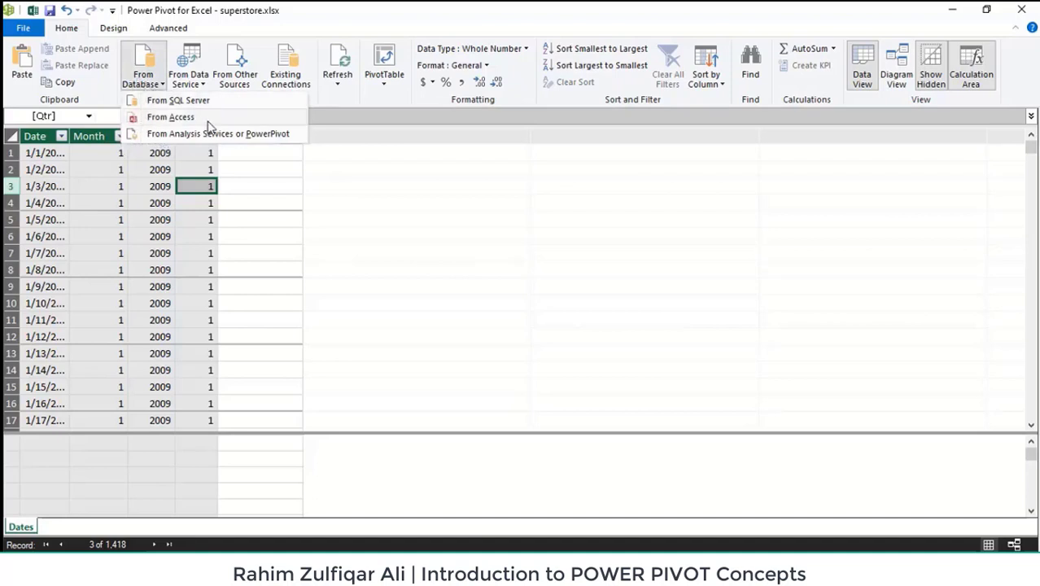
{"action": "left_click", "coordinate": [171, 118]}
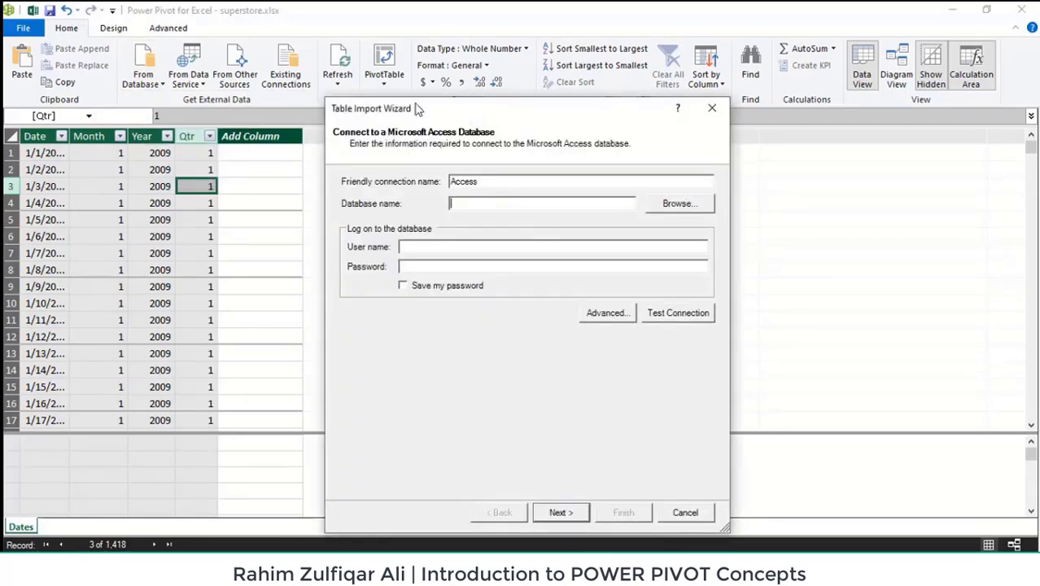
{"action": "left_click_drag", "start_coordinate": [415, 108], "coordinate": [412, 65]}
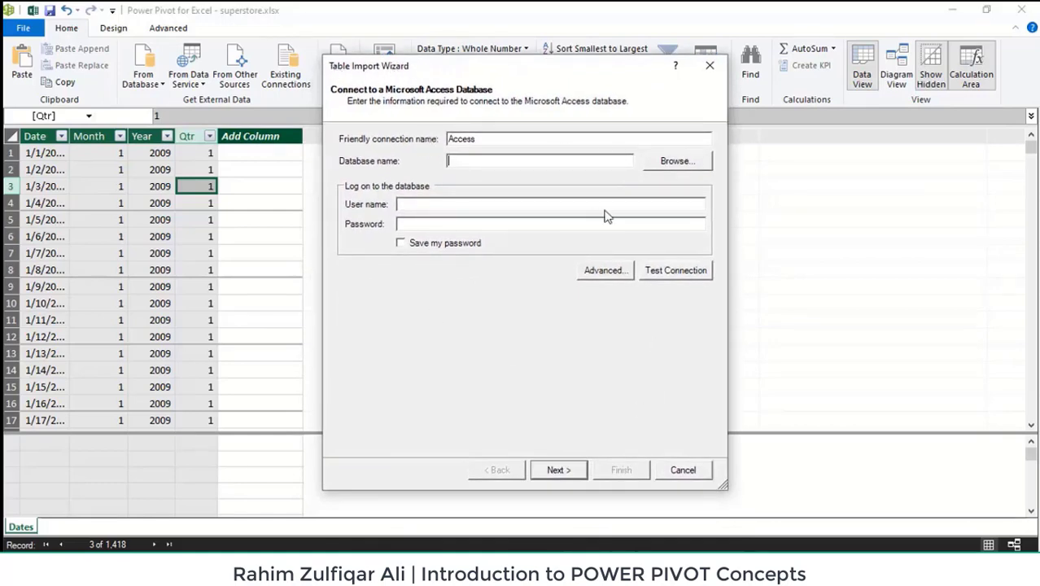
{"action": "left_click", "coordinate": [673, 161]}
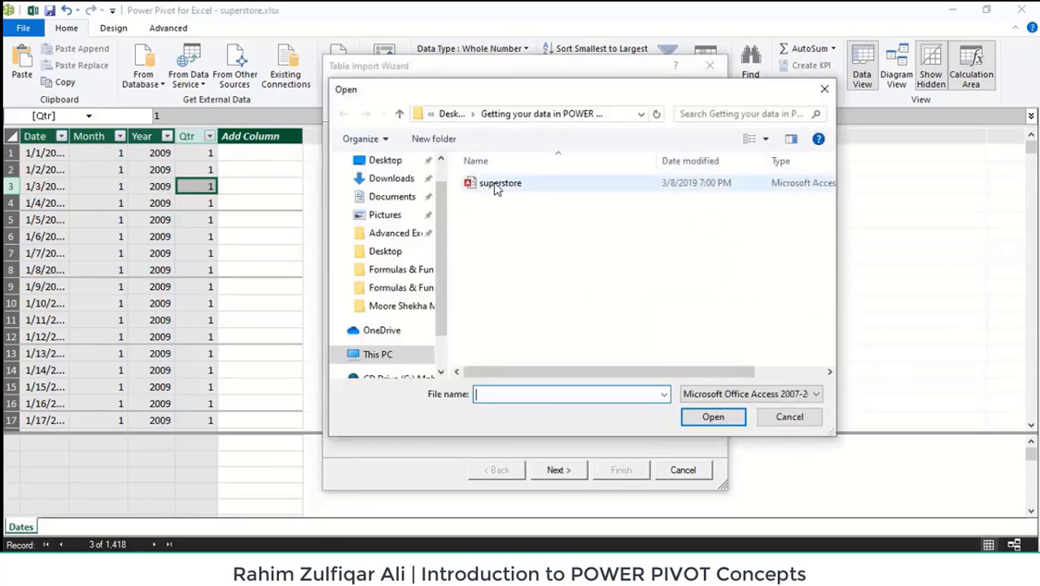
{"action": "left_click", "coordinate": [496, 187]}
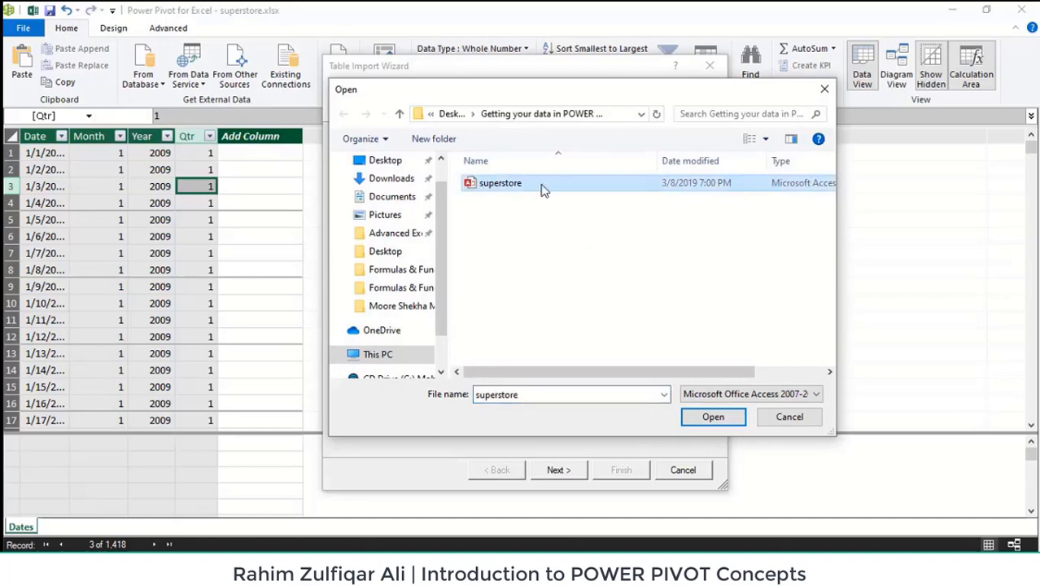
{"action": "left_click", "coordinate": [713, 419]}
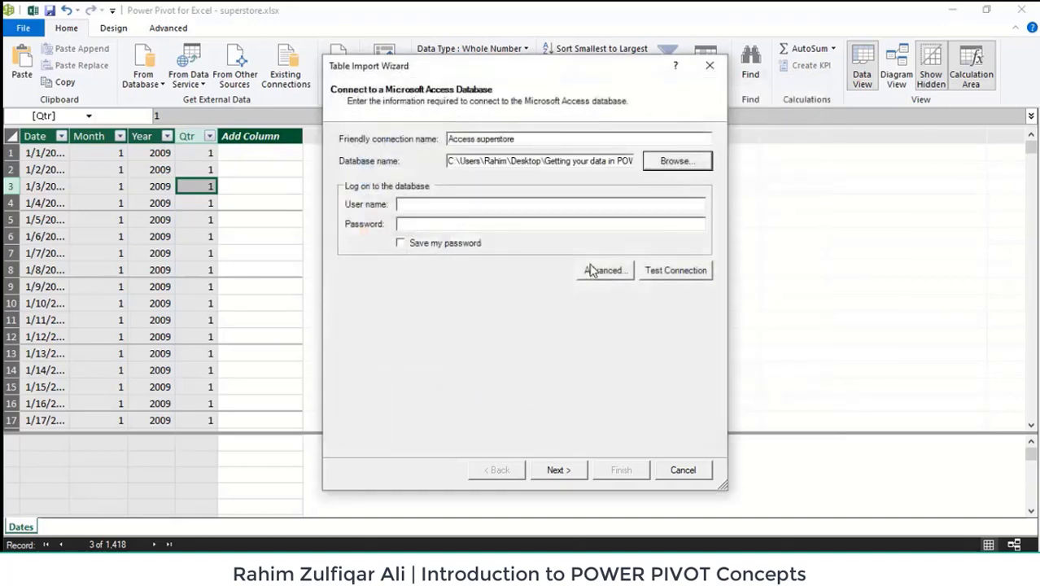
{"action": "left_click", "coordinate": [567, 470]}
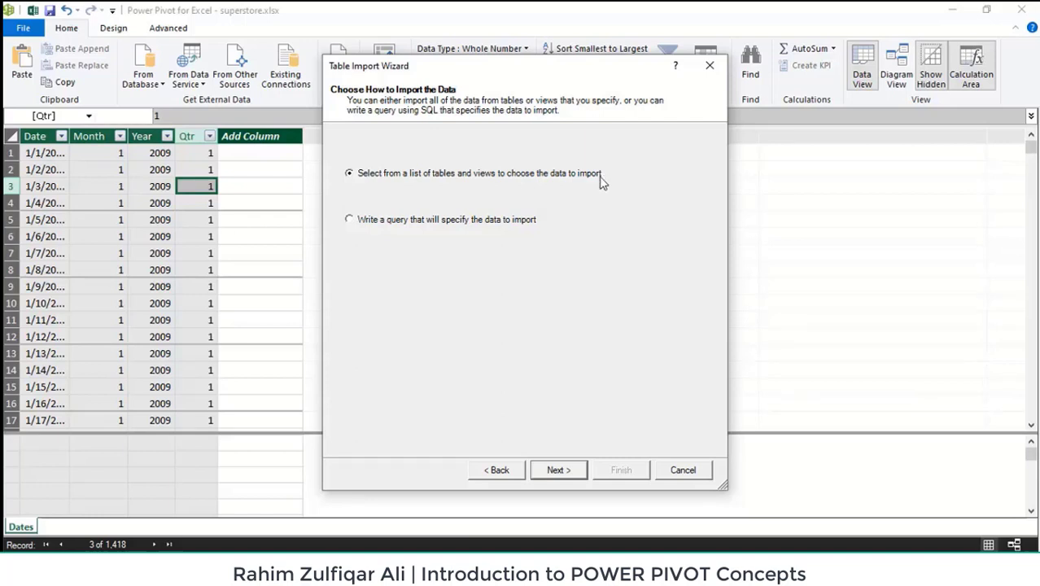
Review the query option, but choose to import by selecting from a list of tables and views
{"action": "left_click", "coordinate": [460, 221]}
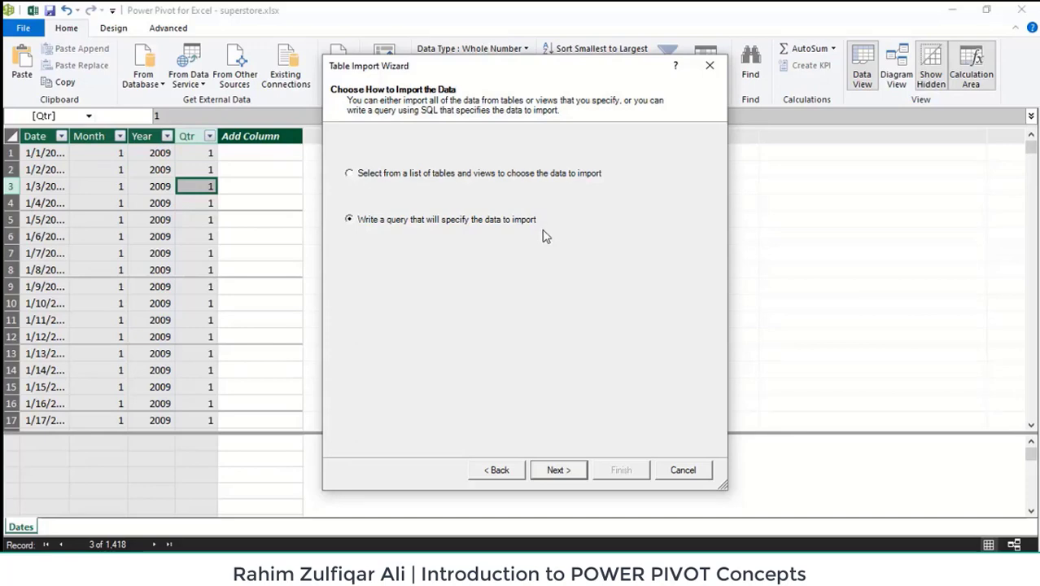
{"action": "left_click", "coordinate": [519, 174]}
{"action": "left_click", "coordinate": [555, 470]}
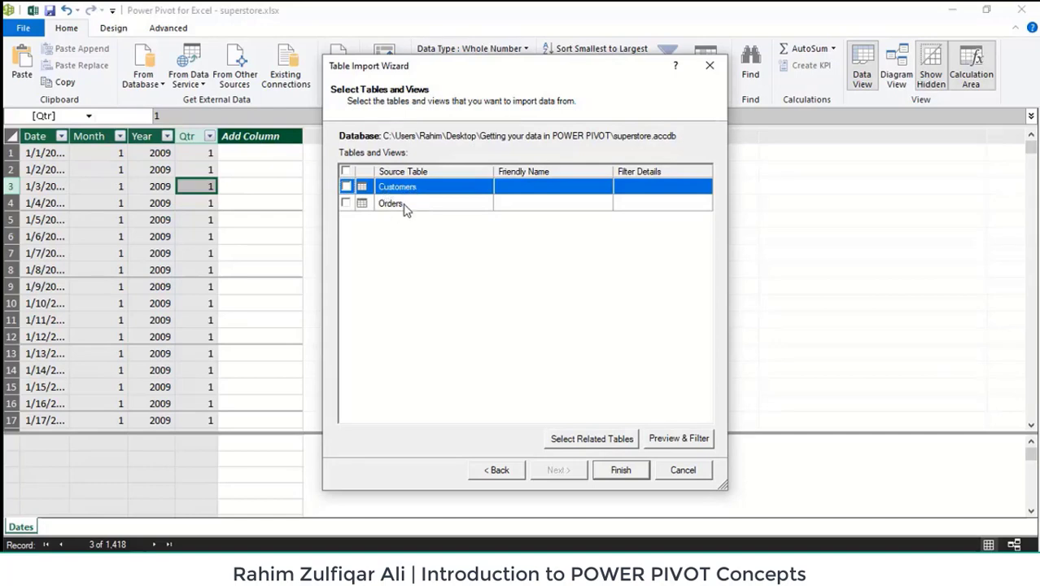
Select the Customers source table for import and have its related tables selected as well
{"action": "left_click", "coordinate": [346, 187]}
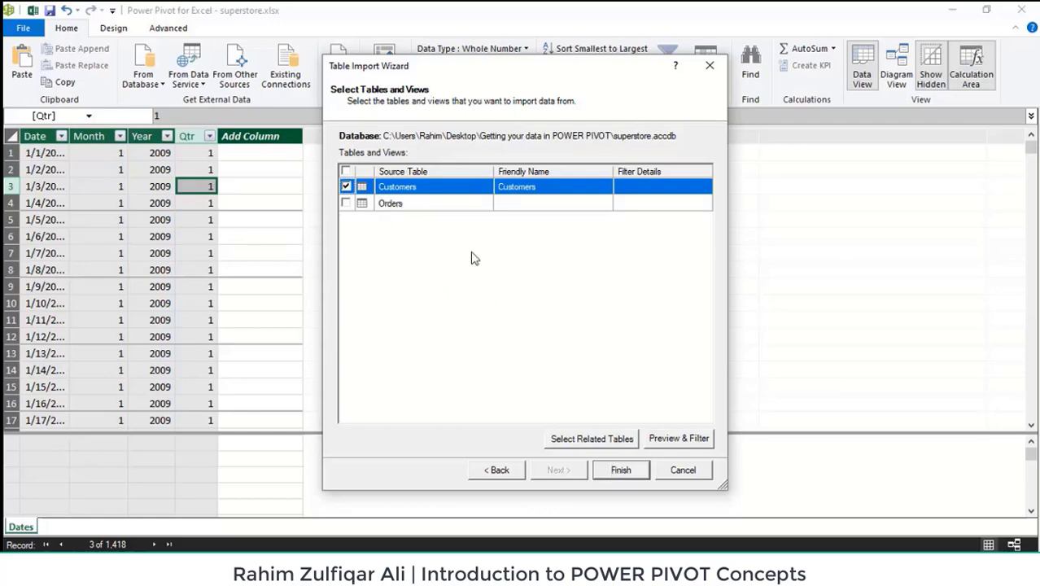
{"action": "left_click", "coordinate": [413, 205]}
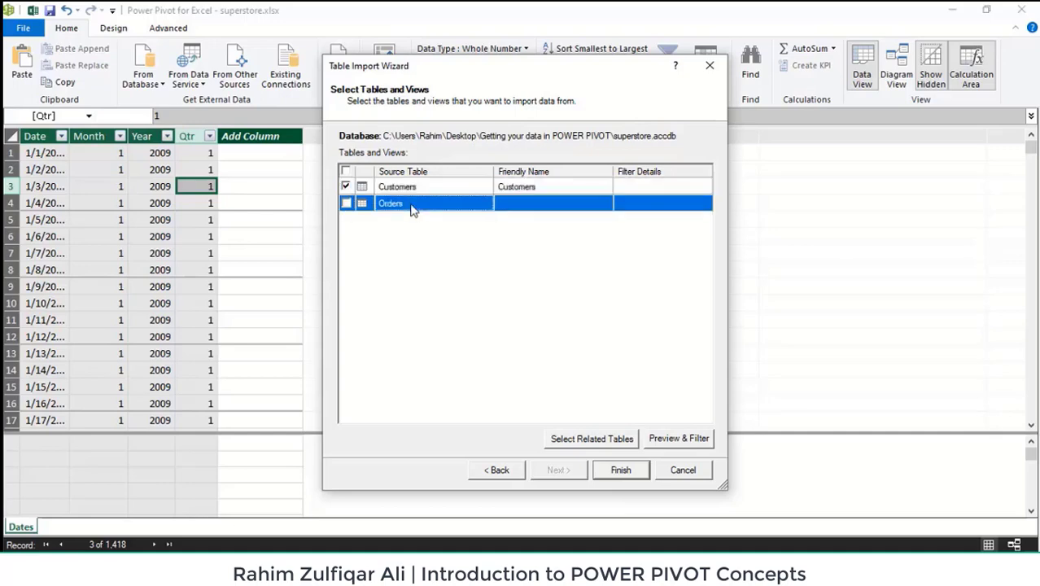
{"action": "left_click", "coordinate": [411, 190]}
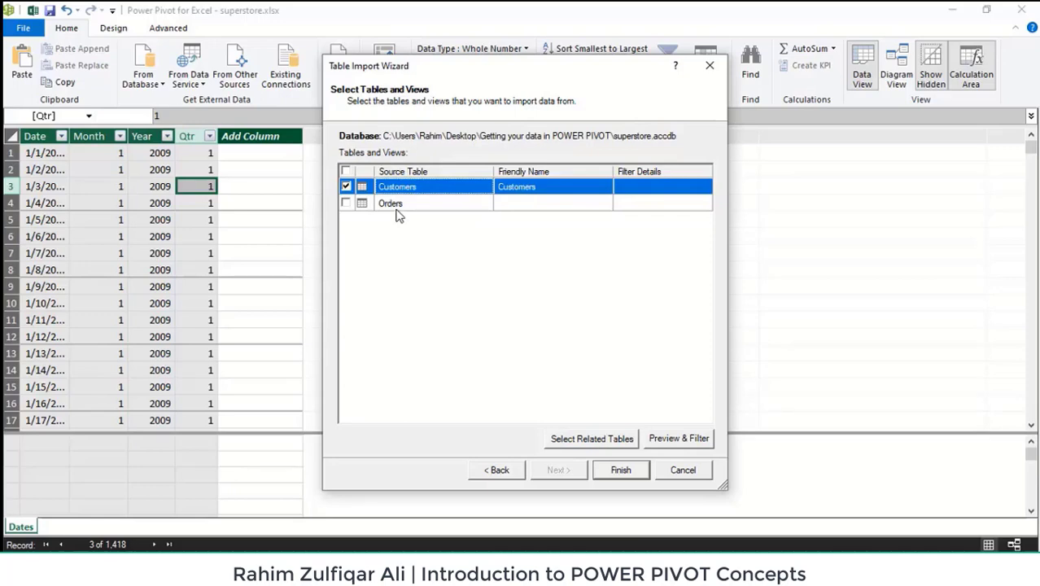
{"action": "left_click", "coordinate": [600, 444]}
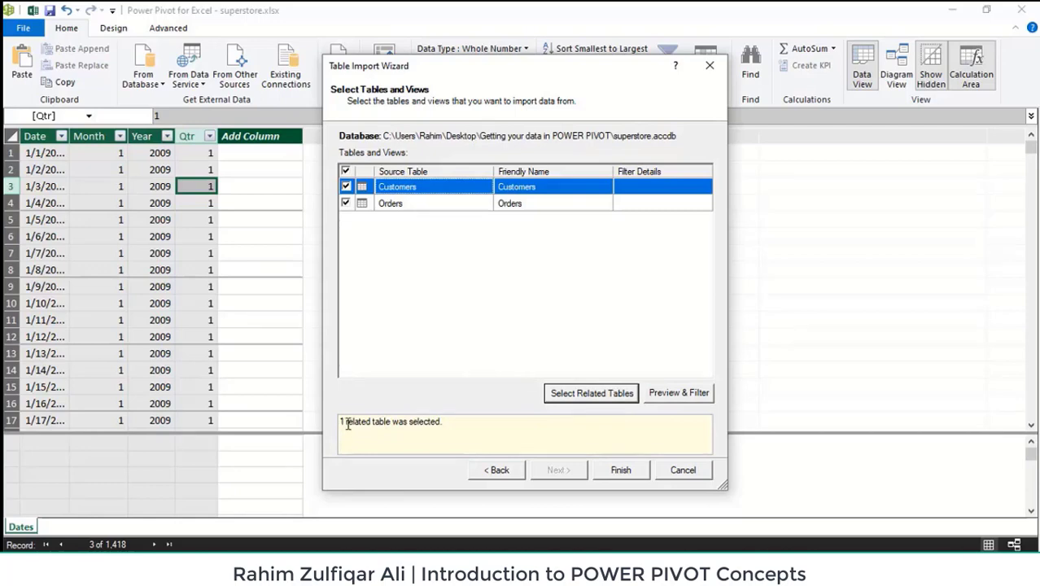
{"action": "left_click", "coordinate": [445, 425]}
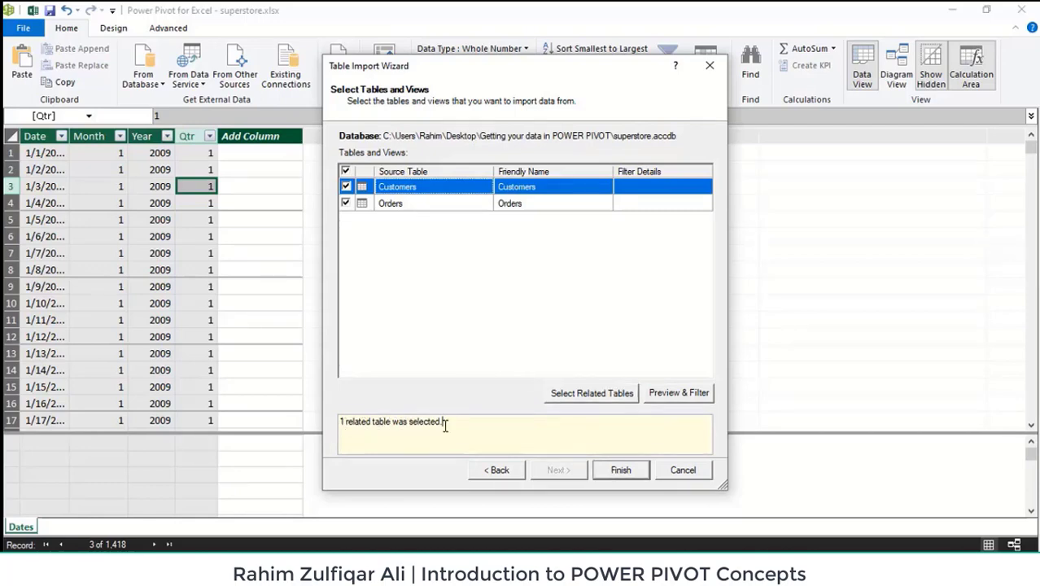
{"action": "left_click", "coordinate": [427, 206]}
{"action": "left_click", "coordinate": [428, 189]}
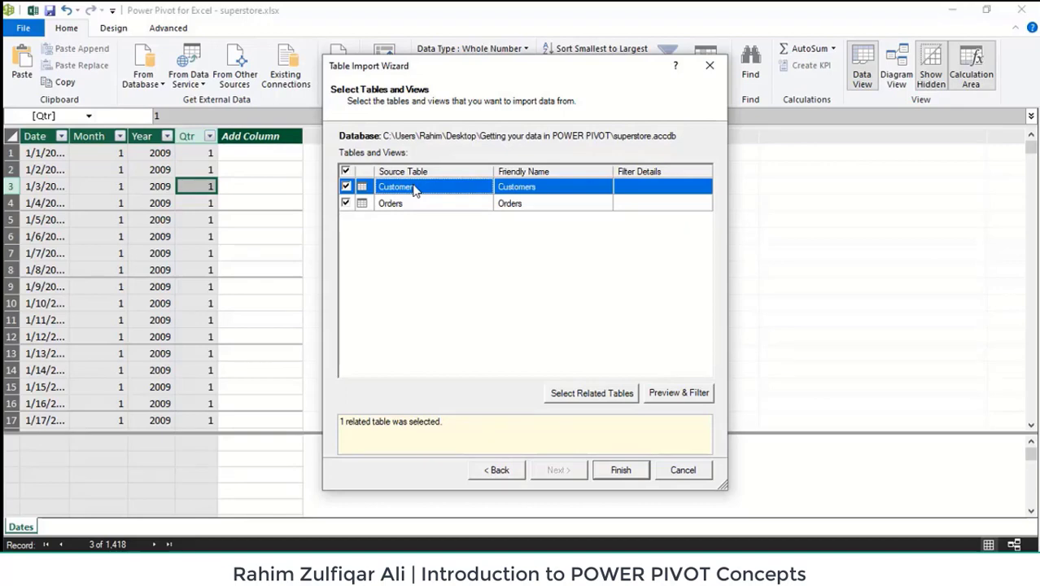
Preview the Customers table, trying out the Customer Segment column selection and a Province filter without British Columbia and Manitoba
{"action": "left_click", "coordinate": [675, 394]}
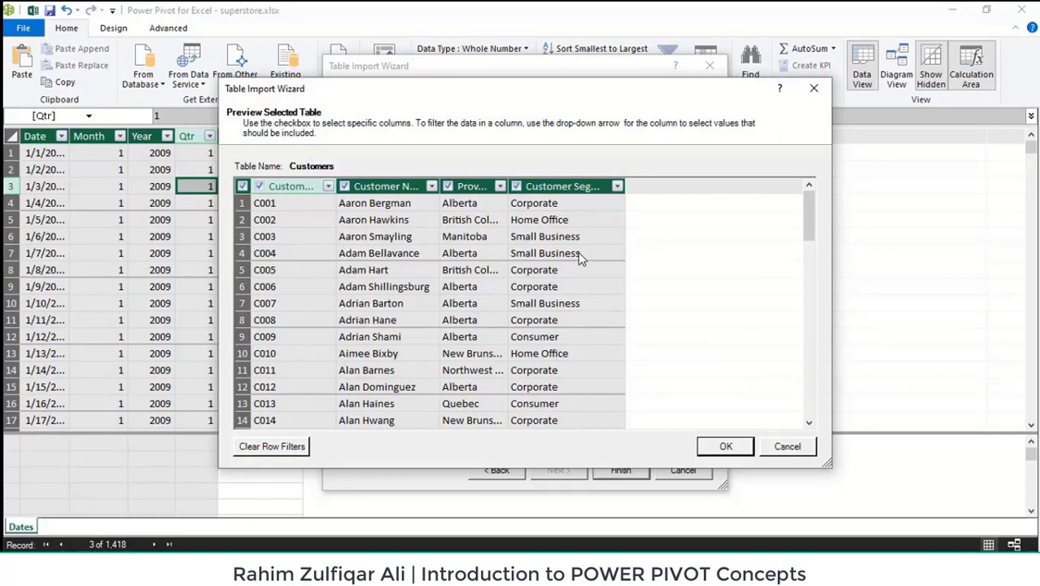
{"action": "left_click", "coordinate": [517, 188]}
{"action": "left_click", "coordinate": [516, 187]}
{"action": "left_click", "coordinate": [500, 187]}
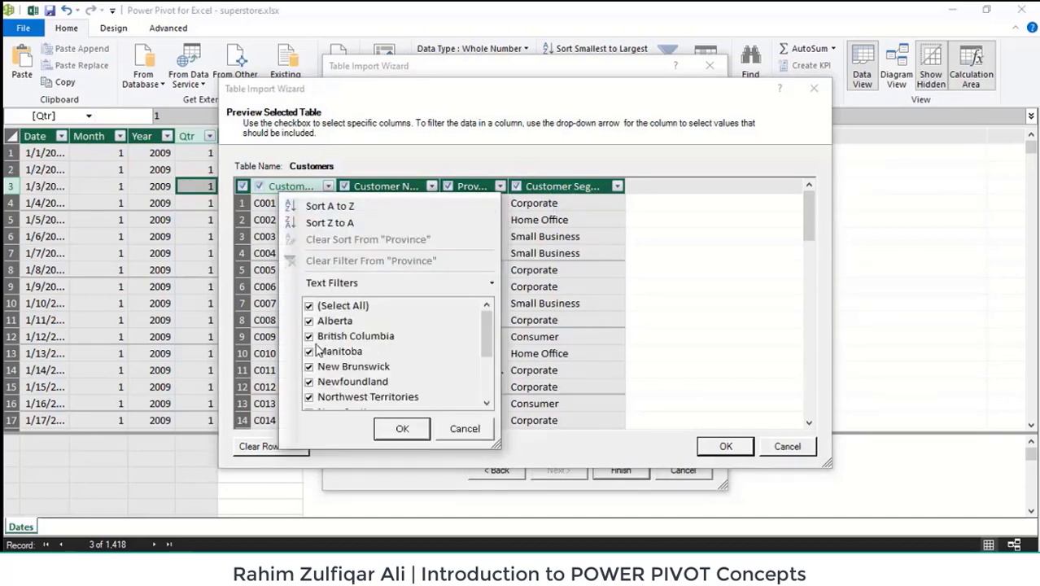
{"action": "left_click", "coordinate": [309, 336]}
{"action": "left_click", "coordinate": [309, 351]}
{"action": "left_click", "coordinate": [464, 428]}
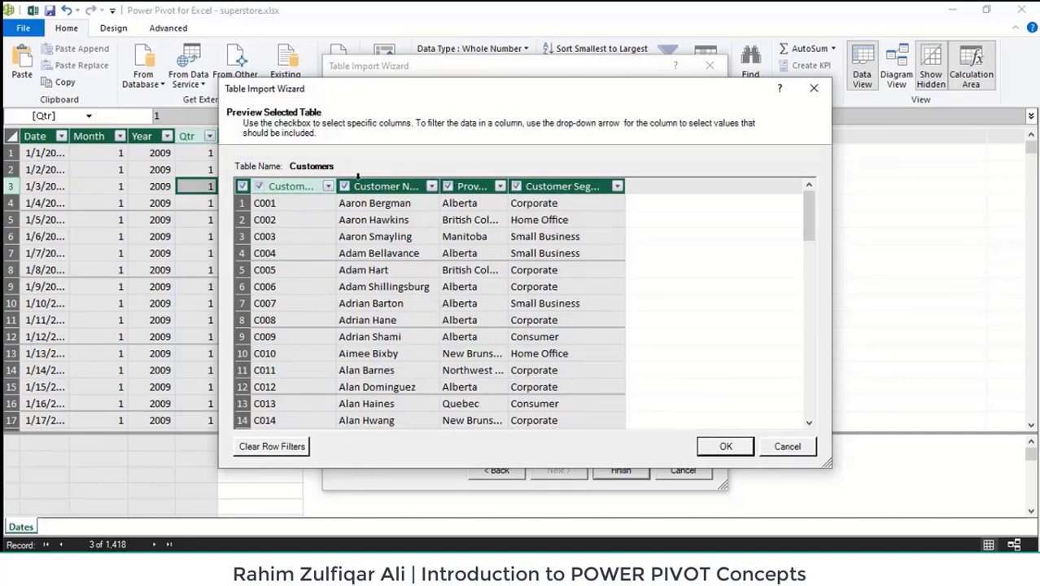
{"action": "left_click", "coordinate": [721, 446]}
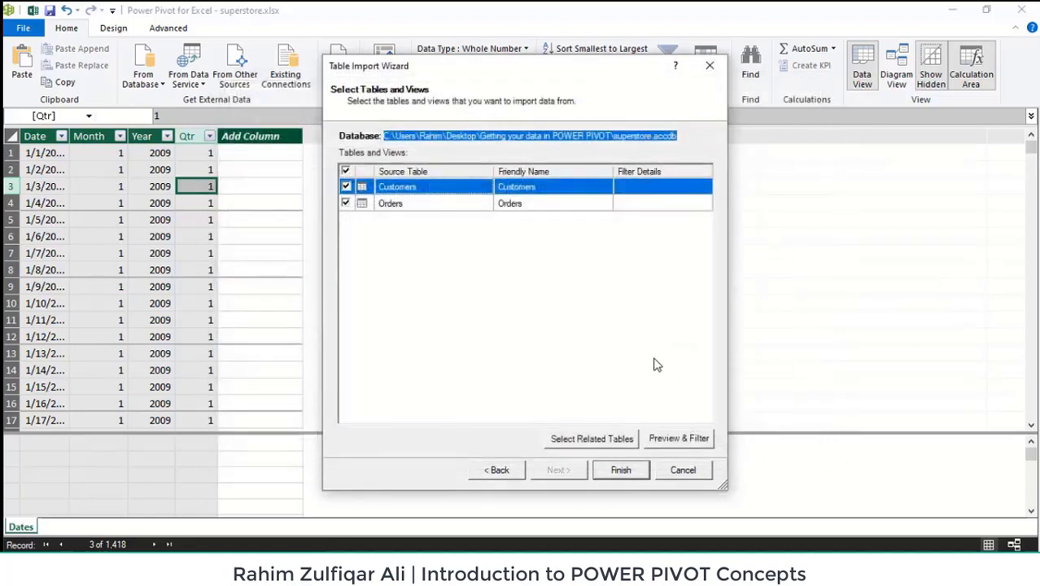
Import the Customers and Orders tables into the data model and show the Orders table
{"action": "left_click", "coordinate": [624, 471]}
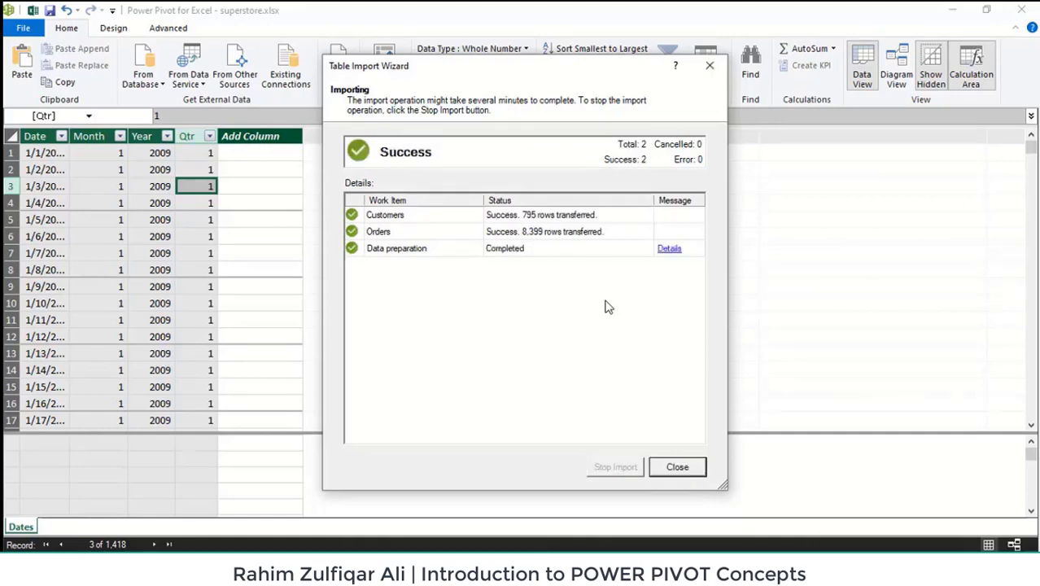
{"action": "left_click", "coordinate": [675, 467]}
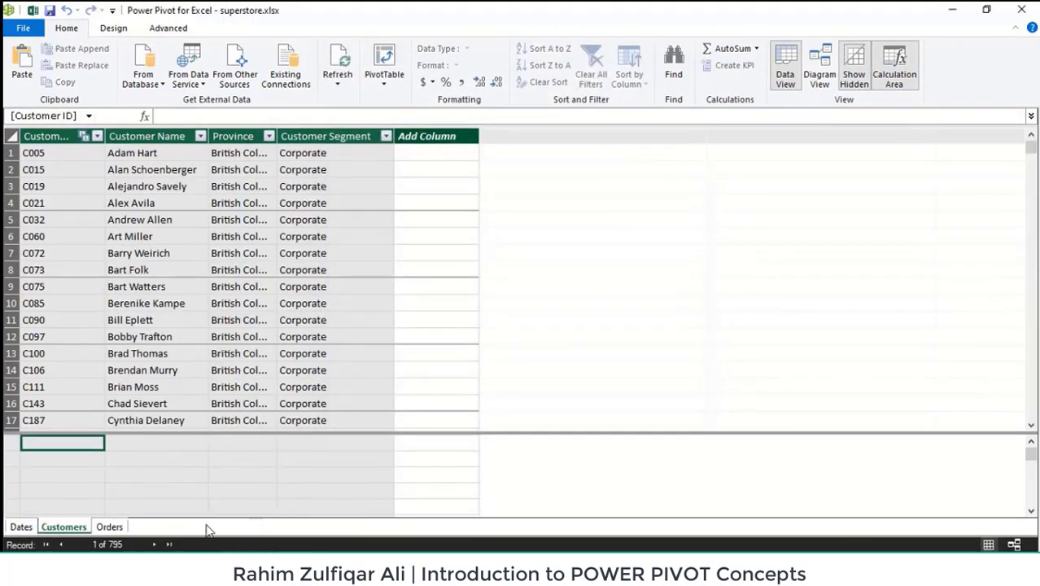
{"action": "left_click", "coordinate": [108, 527]}
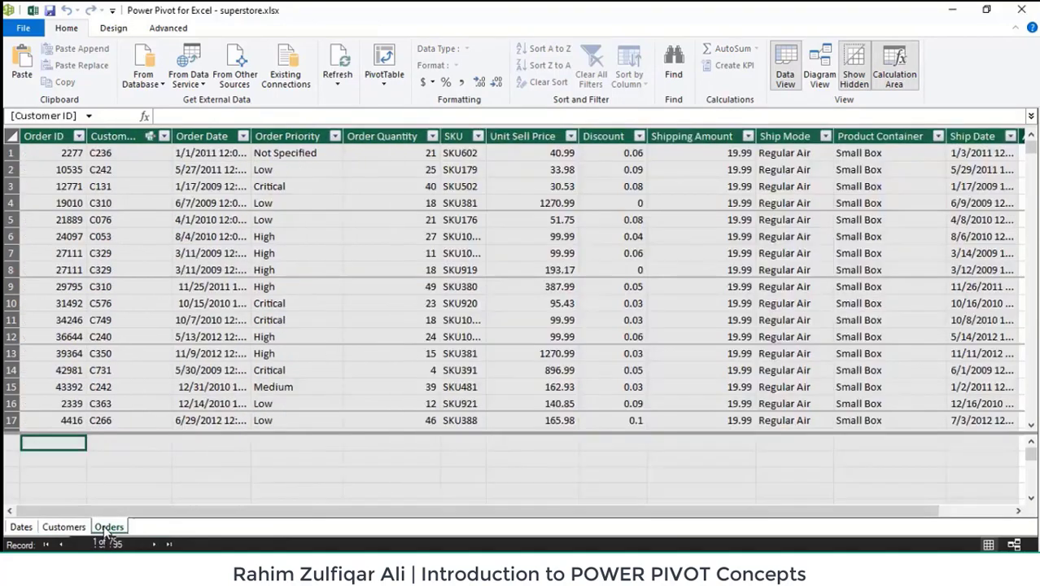
Start a text file import from other sources and choose the returns file as its source
{"action": "left_click", "coordinate": [63, 527]}
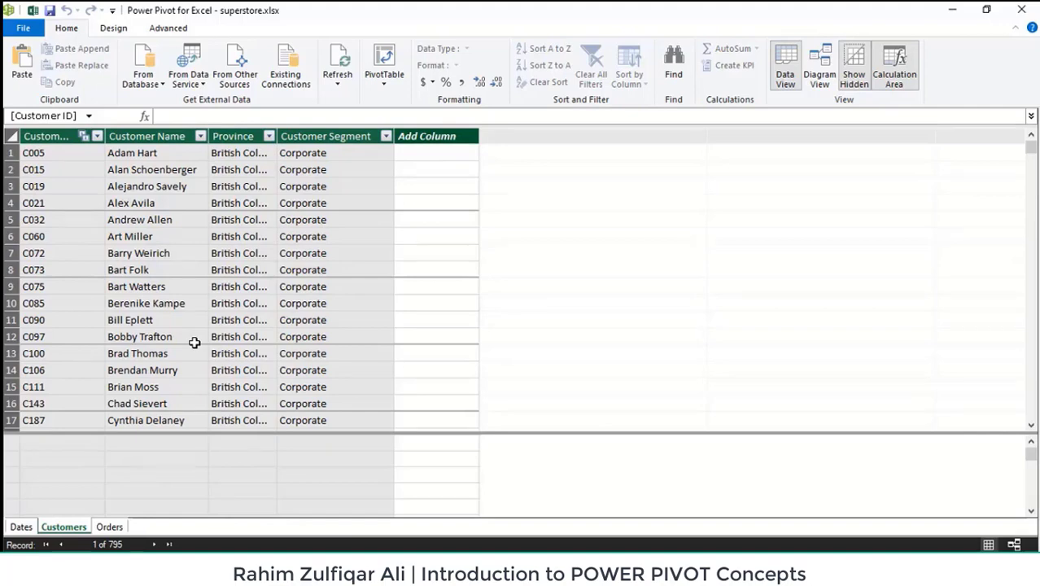
{"action": "left_click", "coordinate": [150, 85]}
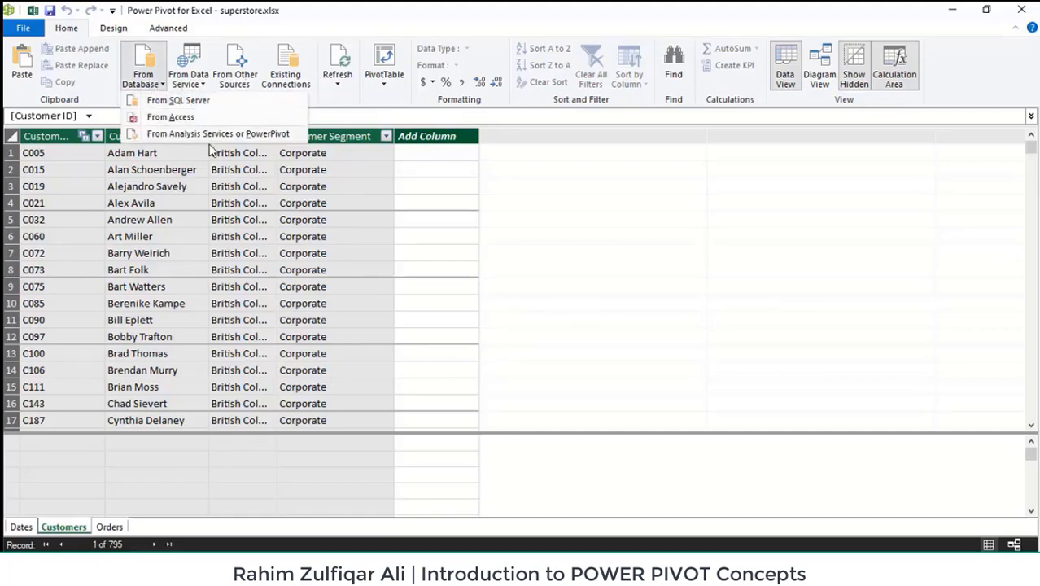
{"action": "left_click", "coordinate": [238, 84]}
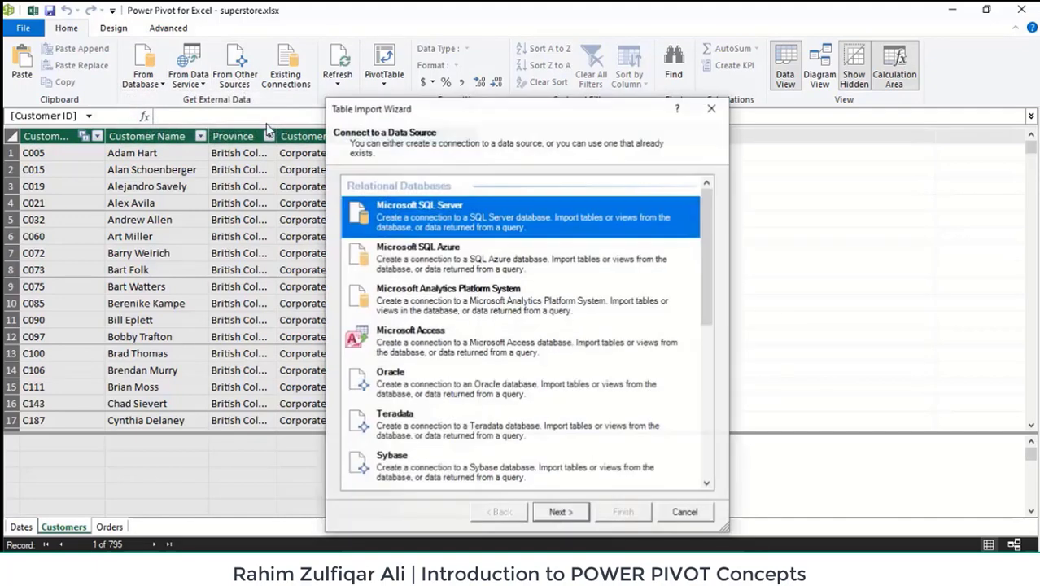
{"action": "scroll", "coordinate": [620, 358], "scroll_direction": "down", "scroll_amount": 8}
{"action": "scroll", "coordinate": [620, 358], "scroll_direction": "down", "scroll_amount": 2}
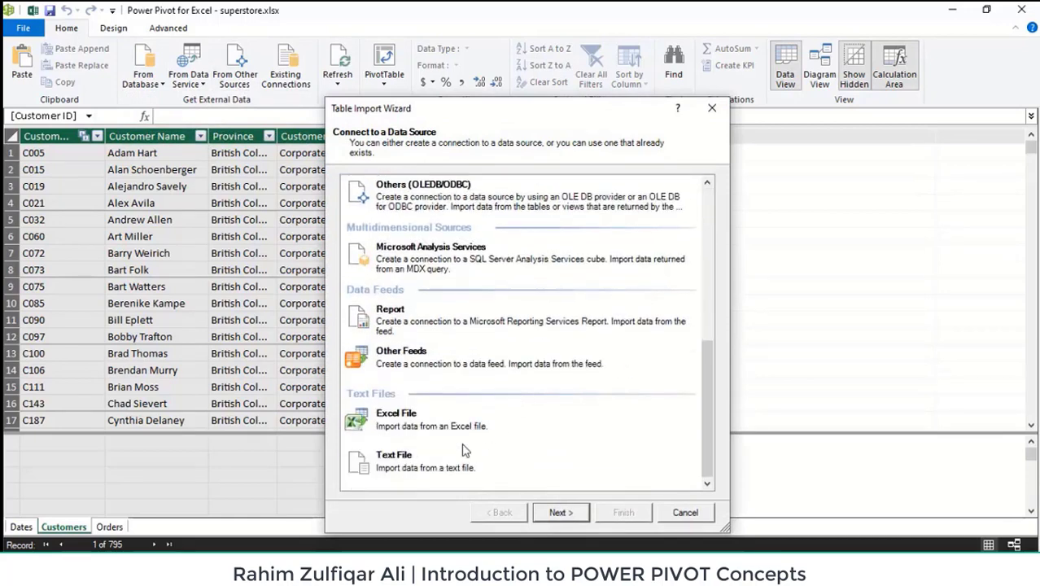
{"action": "left_click", "coordinate": [440, 462]}
{"action": "left_click", "coordinate": [581, 514]}
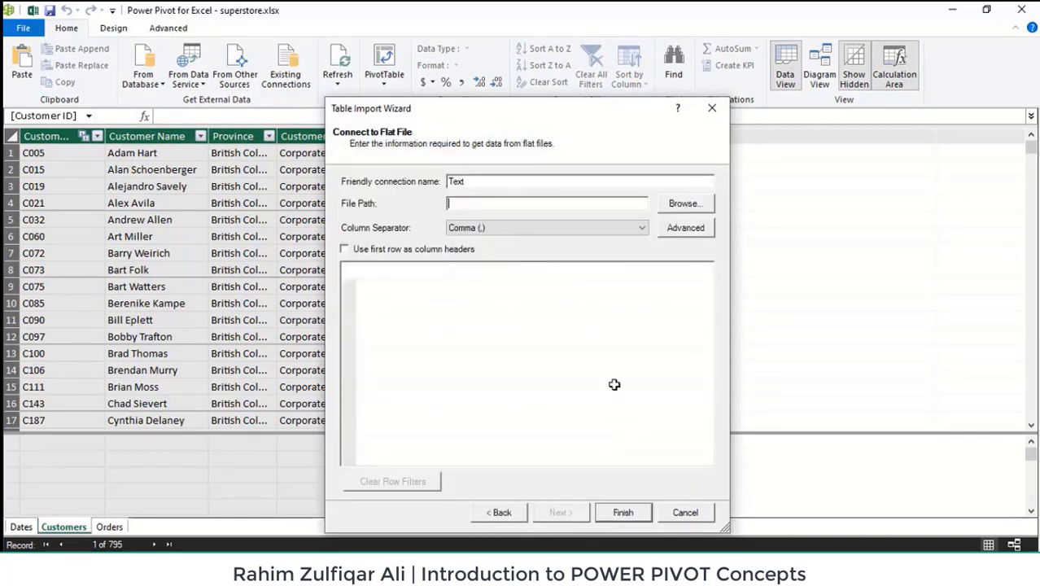
{"action": "left_click", "coordinate": [682, 204]}
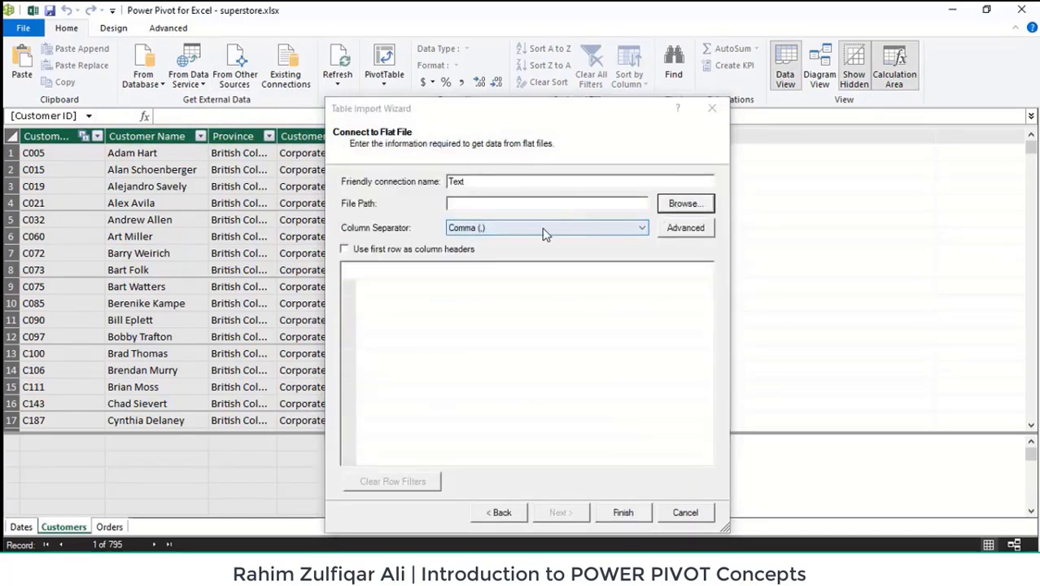
{"action": "left_click", "coordinate": [536, 231]}
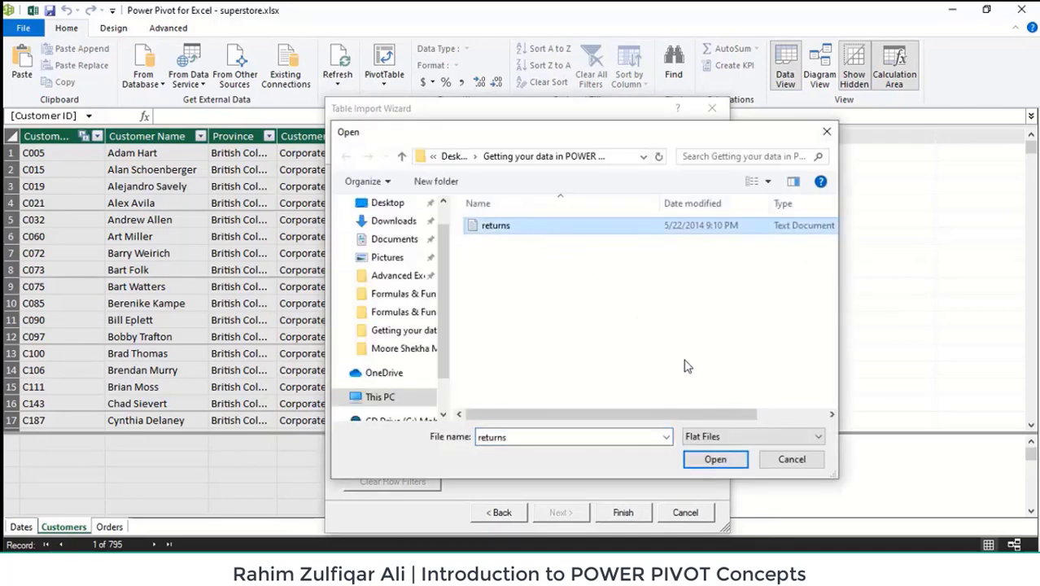
{"action": "left_click", "coordinate": [715, 461]}
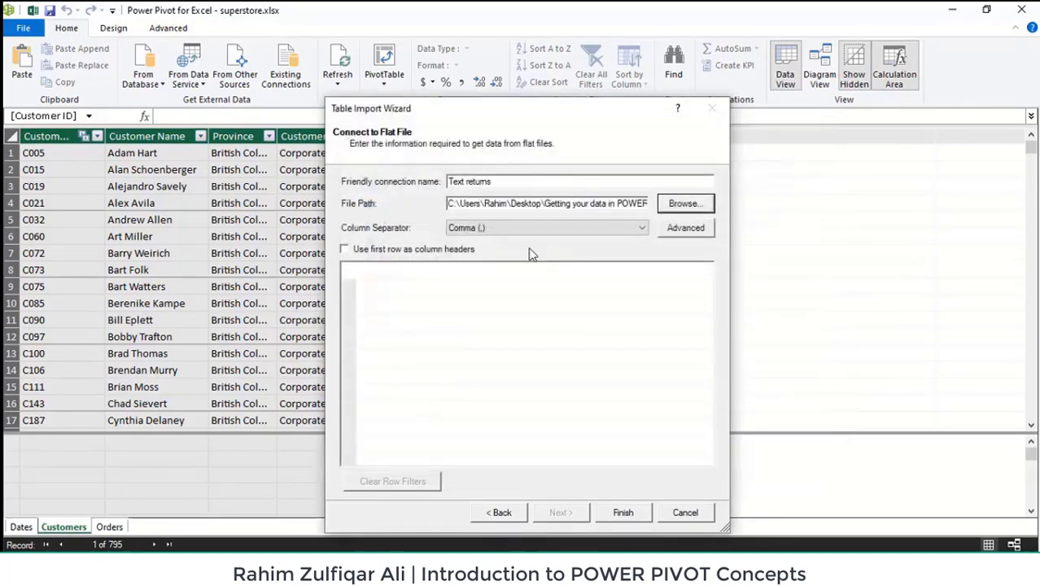
Set the column separator to Tab, use the first row as column headers, and complete the returns import
{"action": "left_click", "coordinate": [489, 230]}
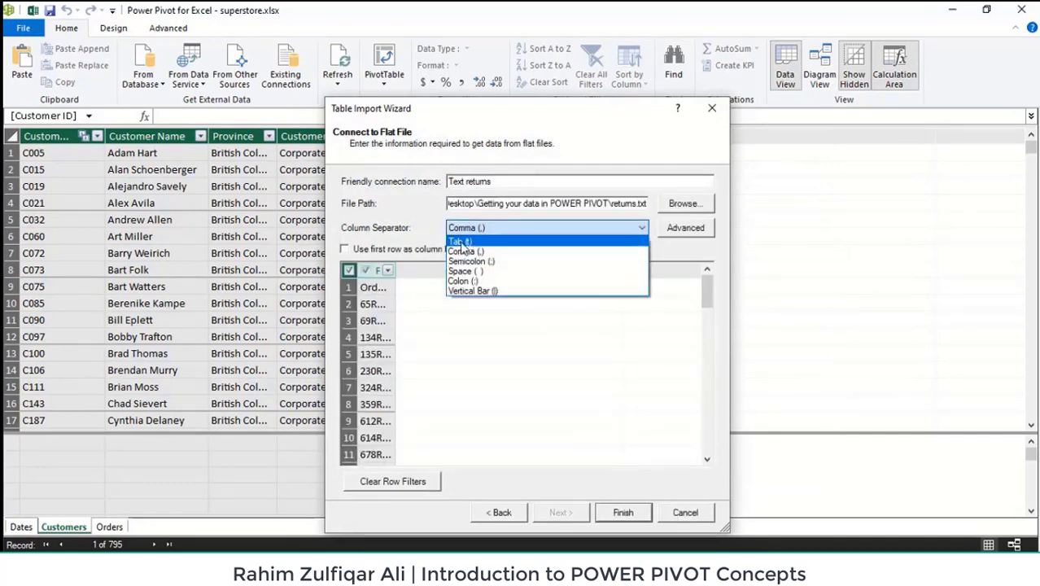
{"action": "left_click", "coordinate": [461, 242]}
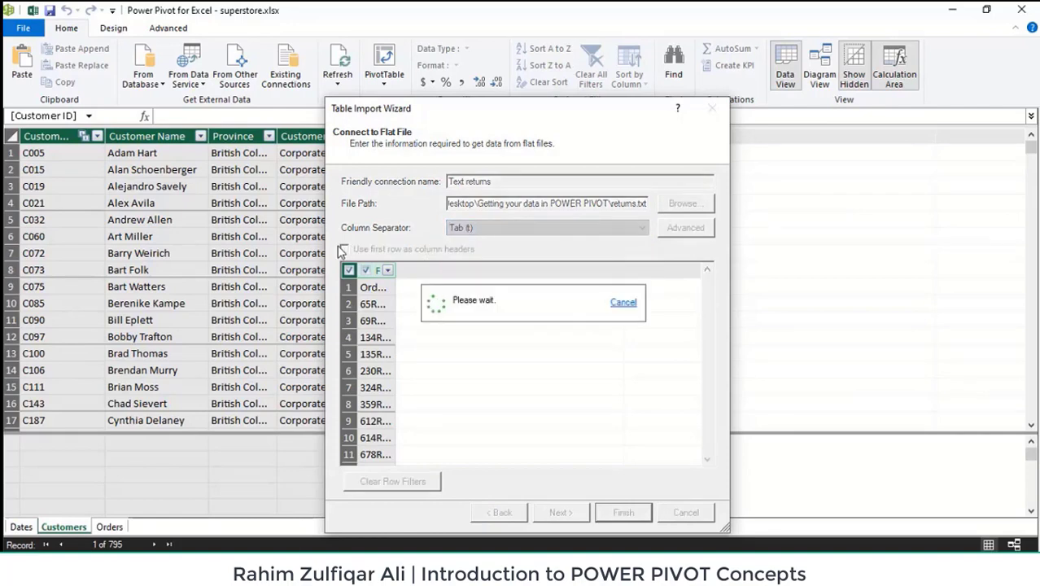
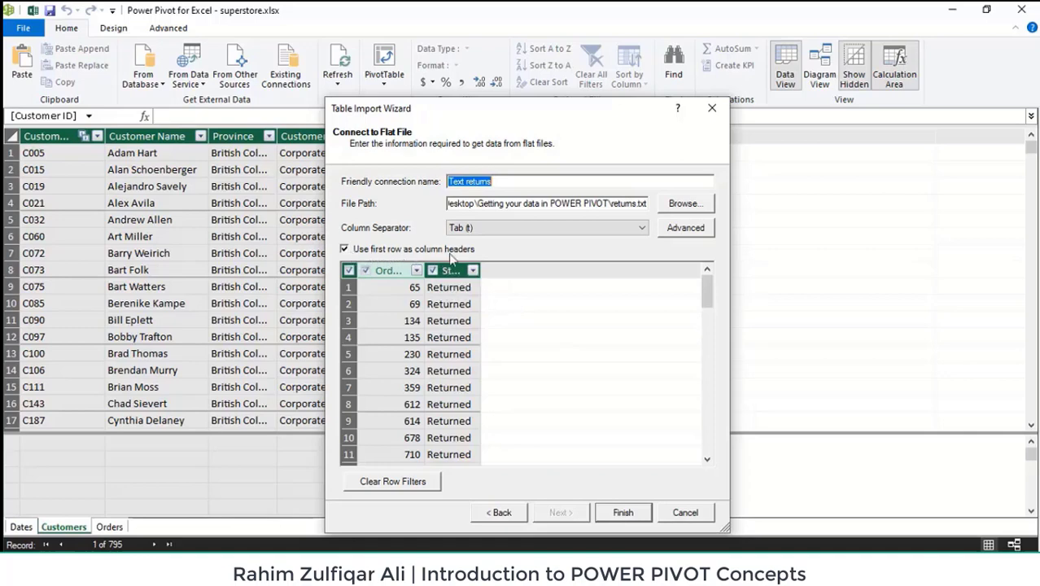
{"action": "left_click", "coordinate": [621, 514]}
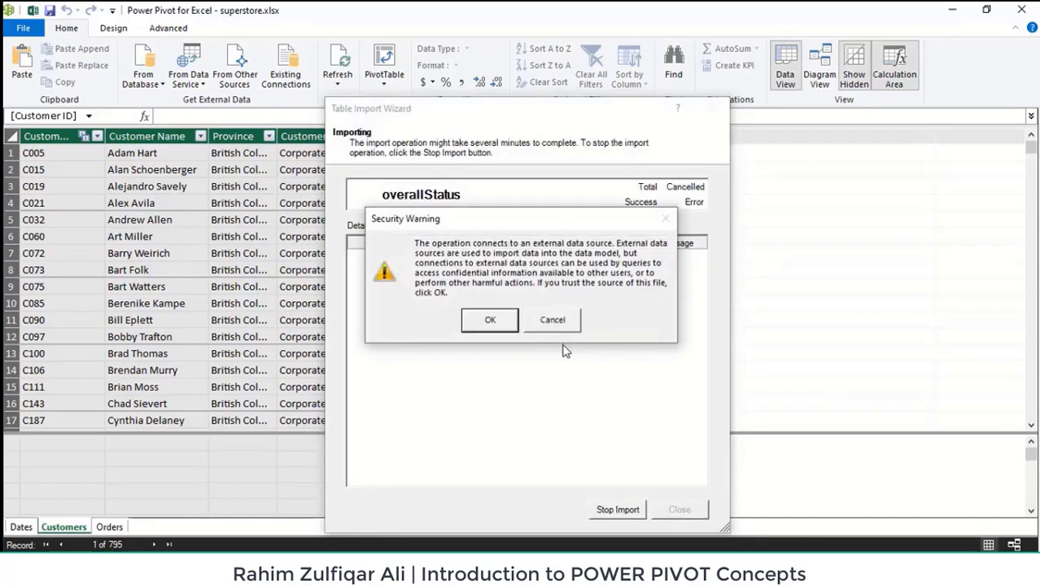
{"action": "left_click", "coordinate": [490, 320]}
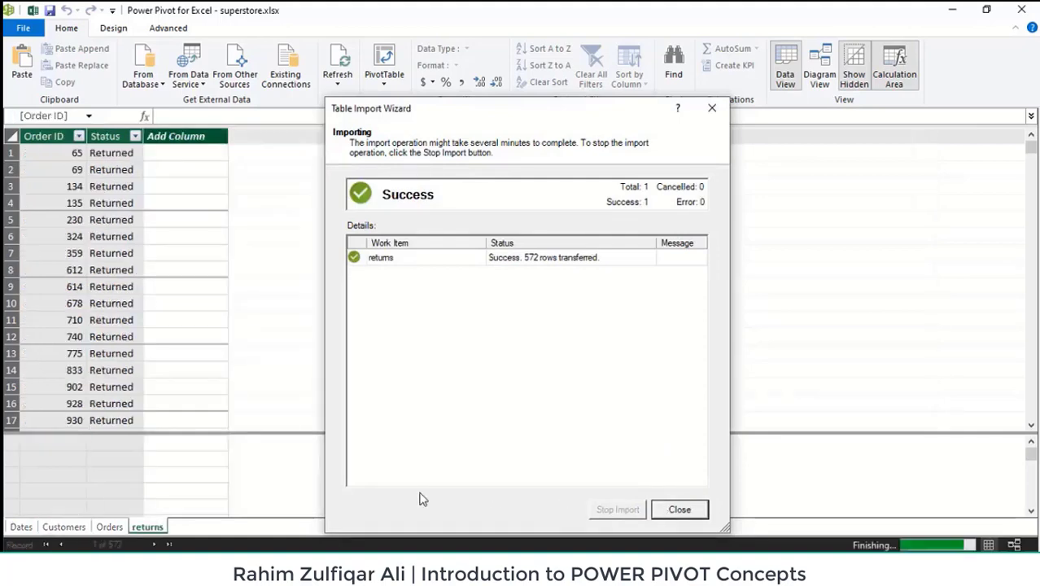
{"action": "key", "text": "Return"}
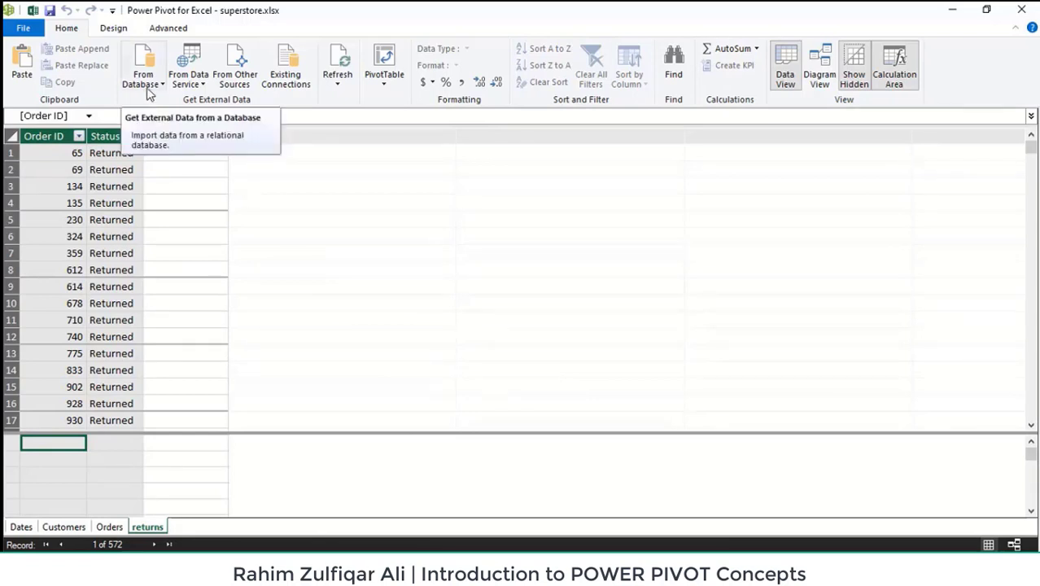
Start an Excel file import from the products workbook, using its first row as column headers
{"action": "left_click", "coordinate": [236, 73]}
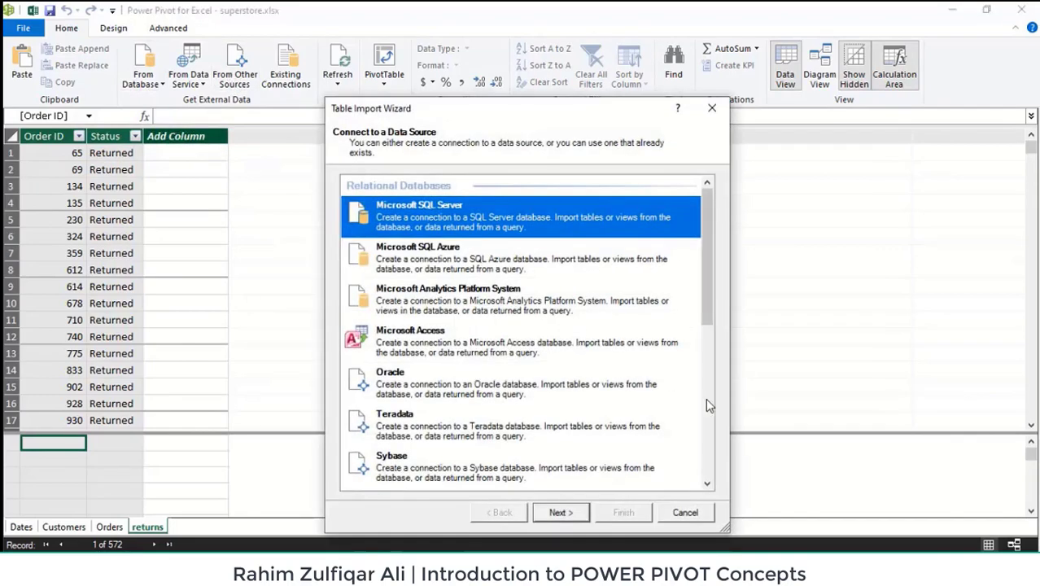
{"action": "scroll", "coordinate": [705, 398], "scroll_direction": "down", "scroll_amount": 5}
{"action": "left_click", "coordinate": [406, 422]}
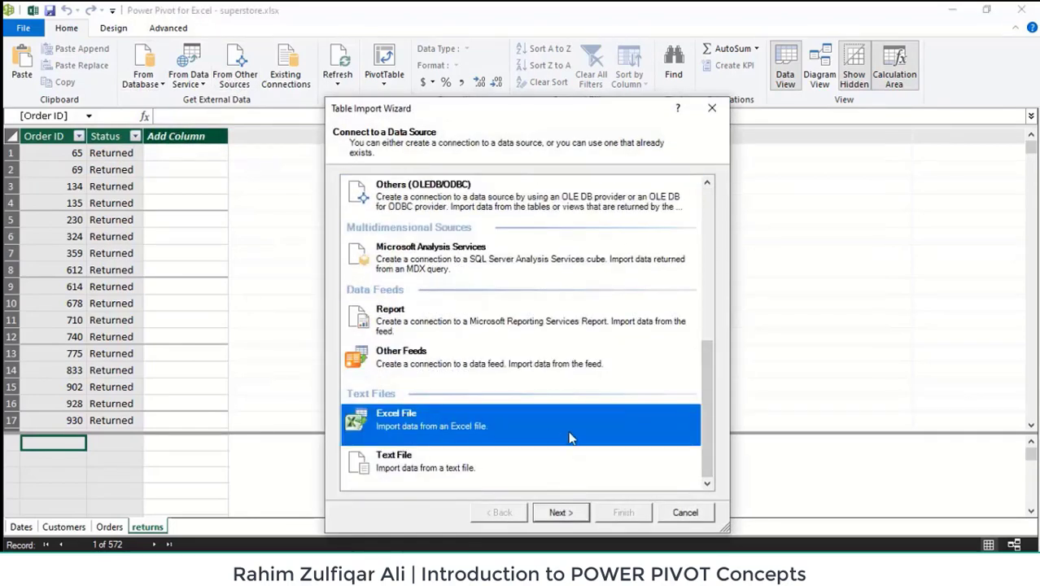
{"action": "left_click", "coordinate": [575, 512]}
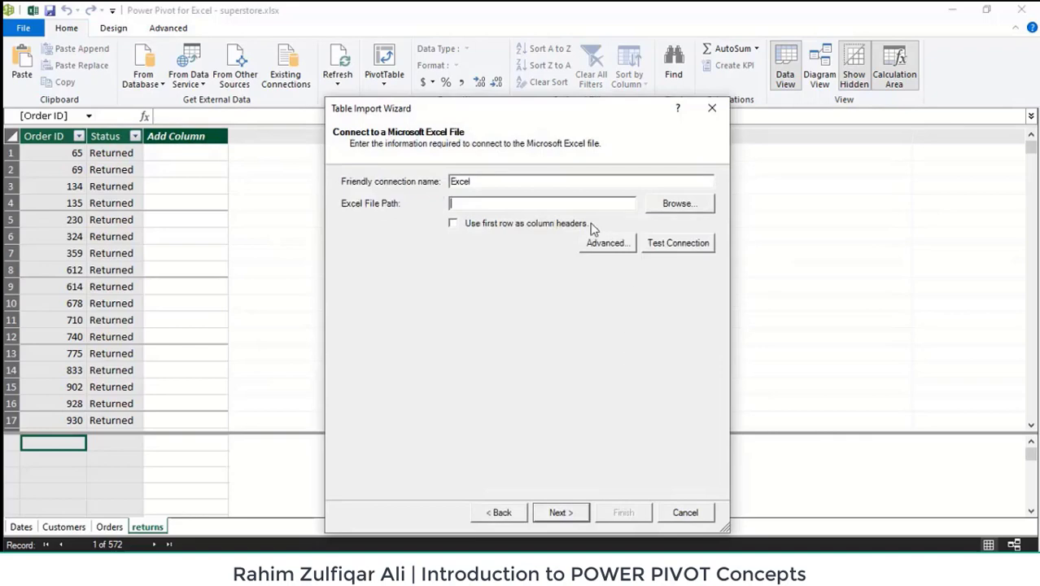
{"action": "left_click", "coordinate": [660, 209]}
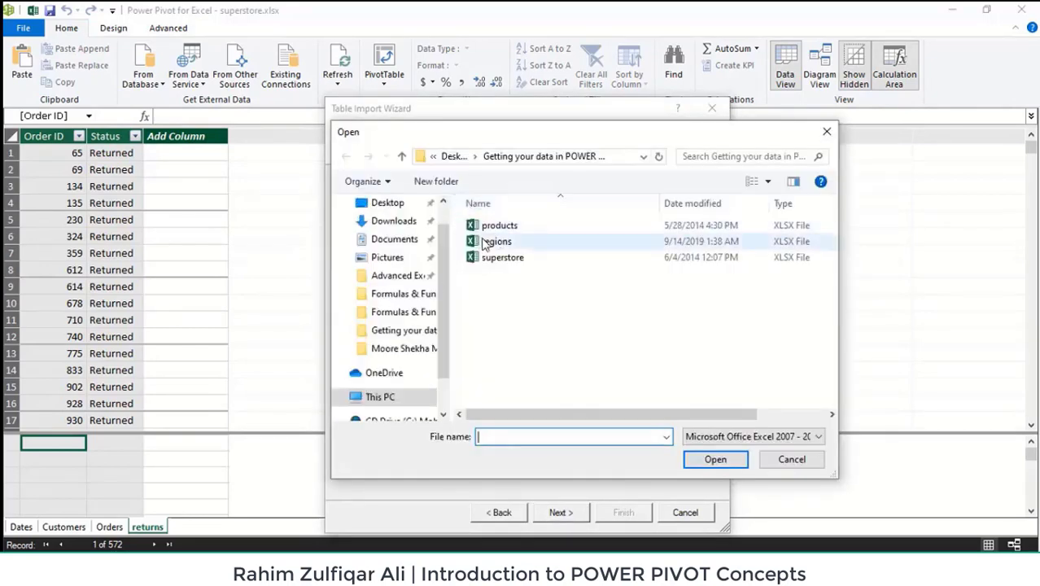
{"action": "left_click", "coordinate": [498, 225]}
{"action": "left_click", "coordinate": [715, 459]}
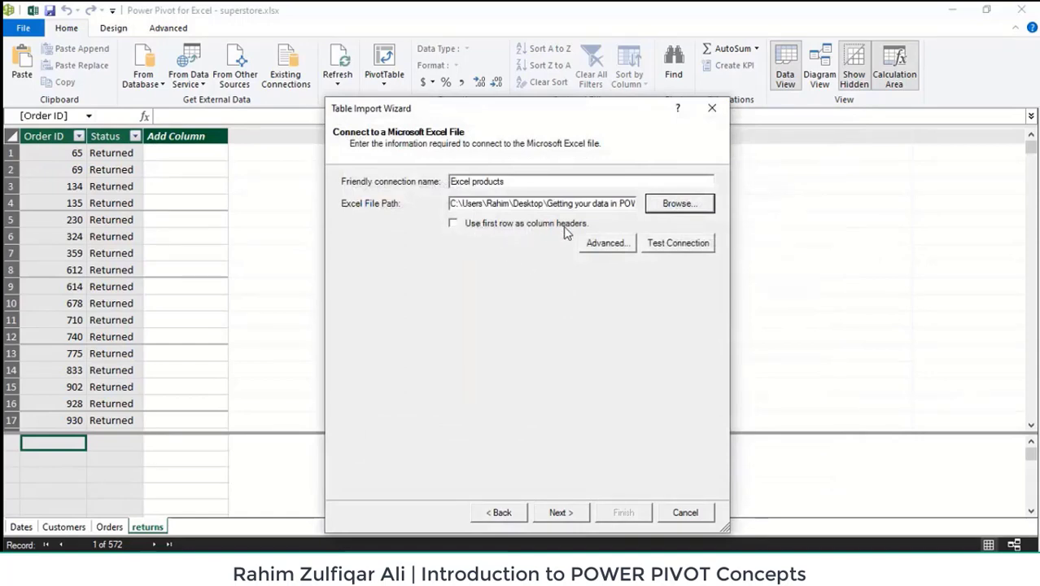
{"action": "left_click", "coordinate": [452, 224]}
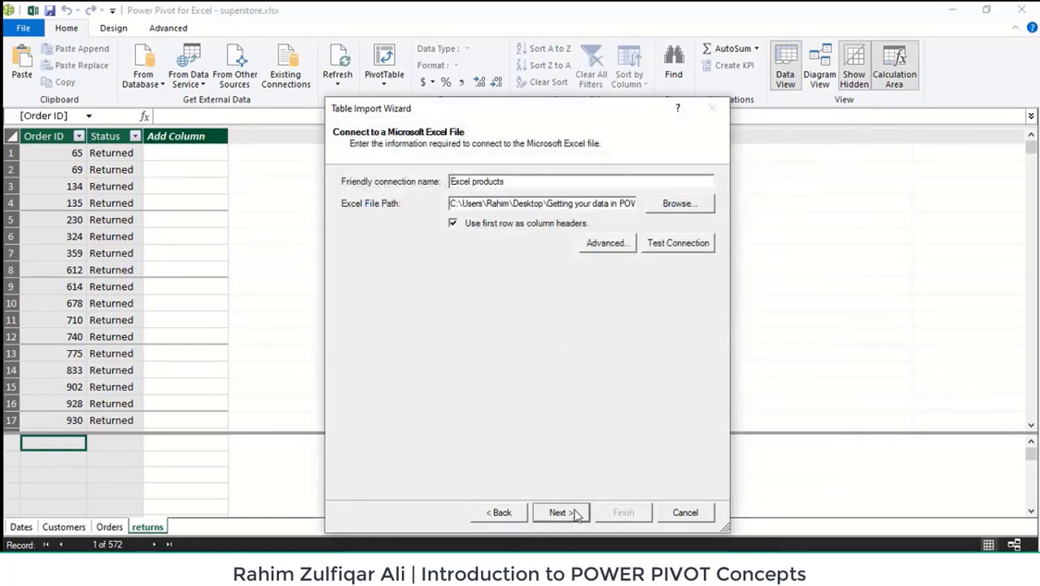
Import only the Products source table from the workbook, leaving out 'Products Sheet$', and close the import wizard
{"action": "left_click", "coordinate": [575, 513]}
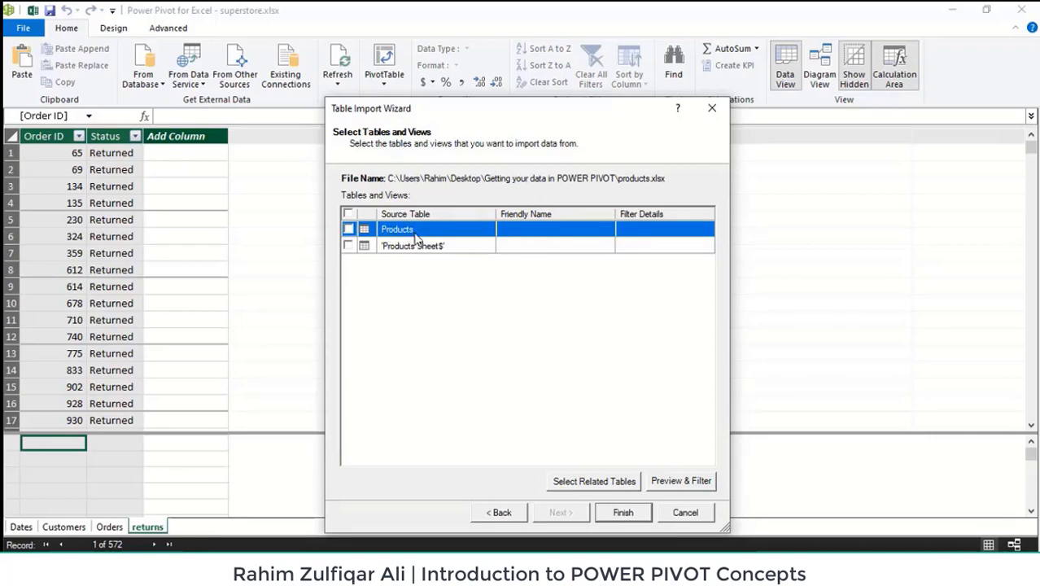
{"action": "left_click", "coordinate": [416, 247]}
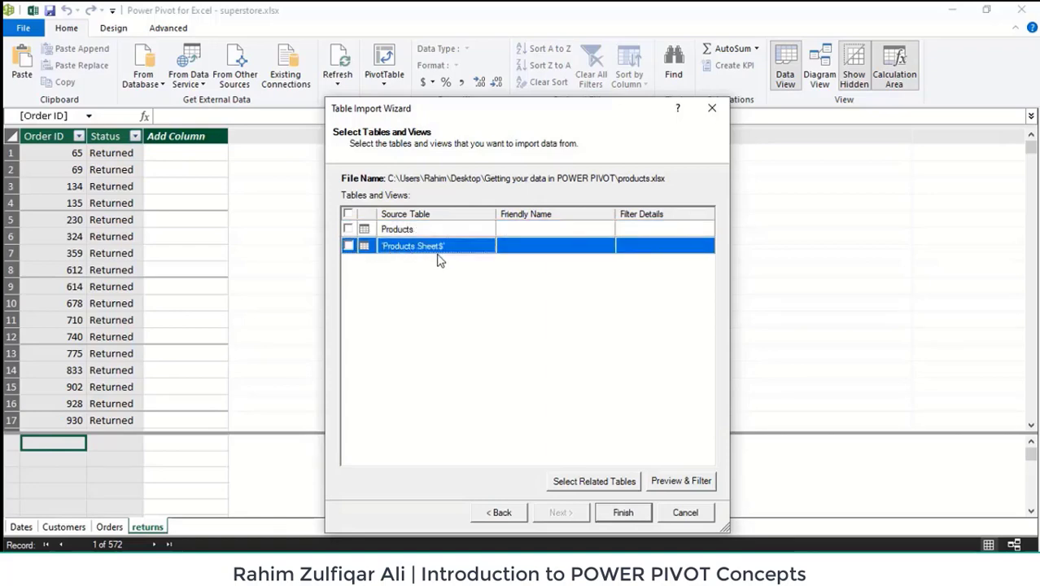
{"action": "left_click", "coordinate": [348, 229]}
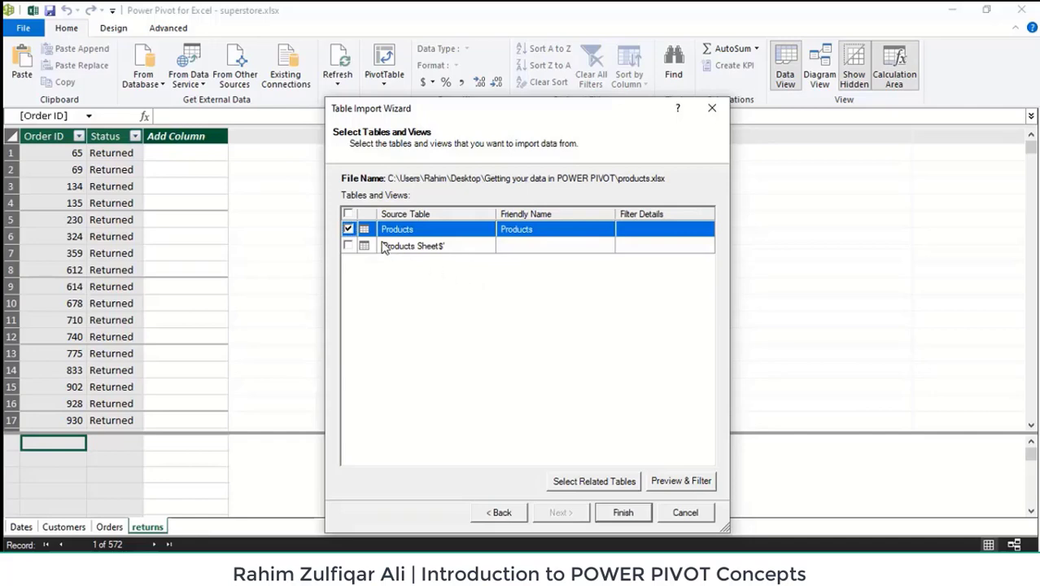
{"action": "left_click", "coordinate": [634, 513]}
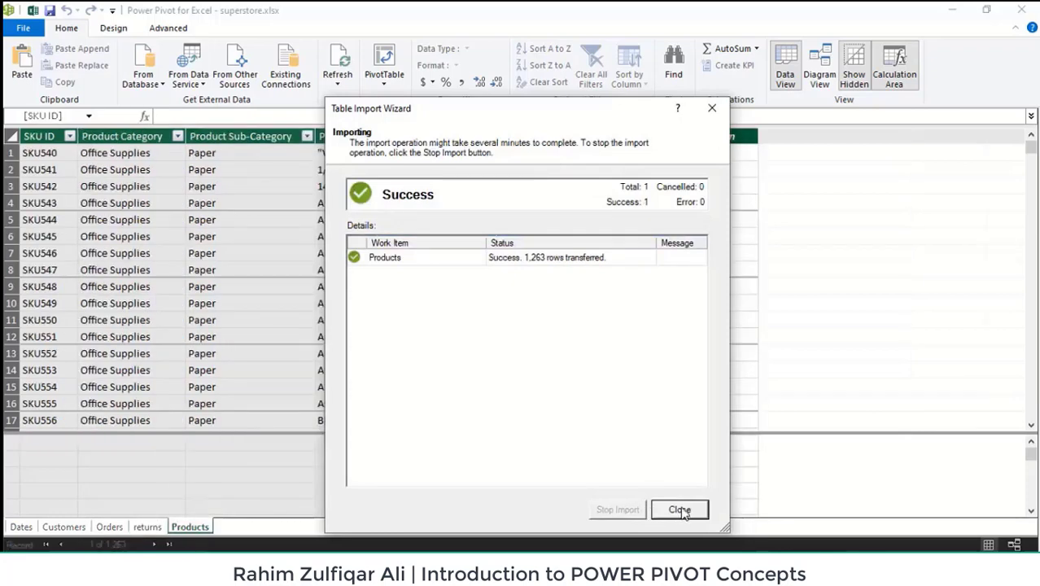
{"action": "left_click", "coordinate": [680, 509]}
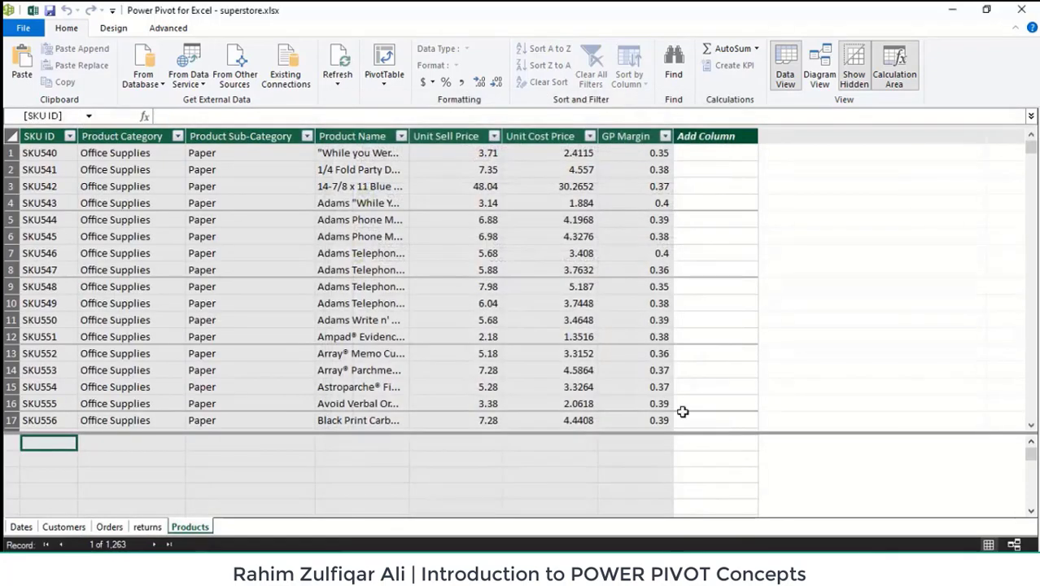
Start an Excel file import from the regions workbook, using its first row as column headers
{"action": "left_click", "coordinate": [244, 81]}
{"action": "scroll", "coordinate": [594, 358], "scroll_direction": "down", "scroll_amount": 10}
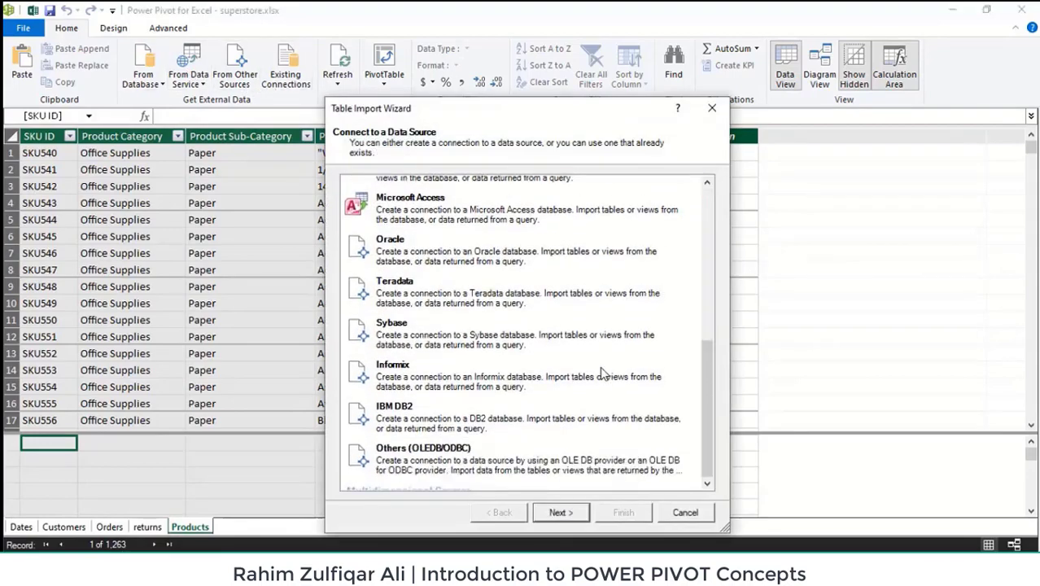
{"action": "left_click", "coordinate": [480, 422]}
{"action": "left_click", "coordinate": [561, 512]}
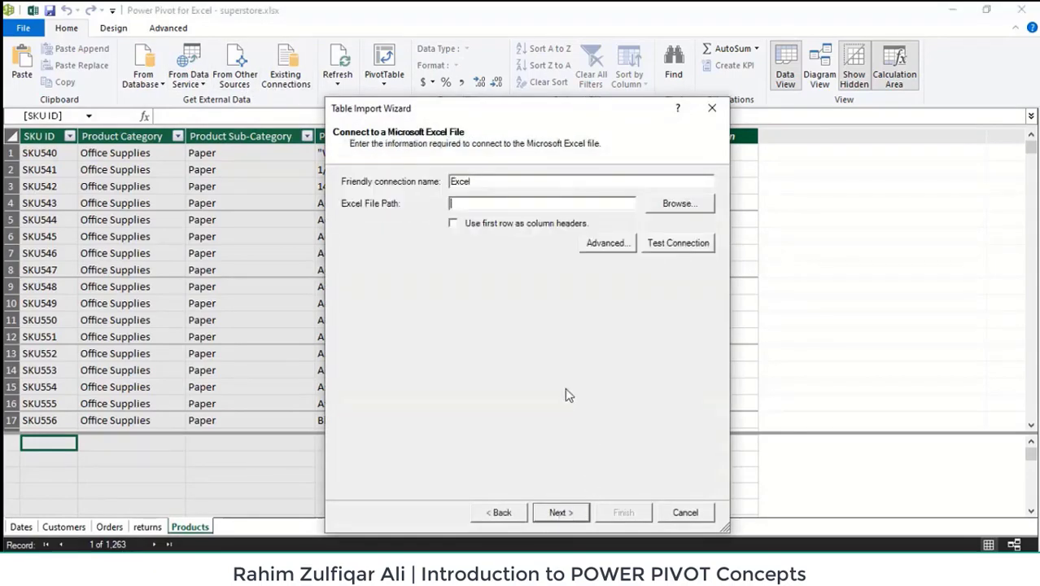
{"action": "left_click", "coordinate": [655, 209]}
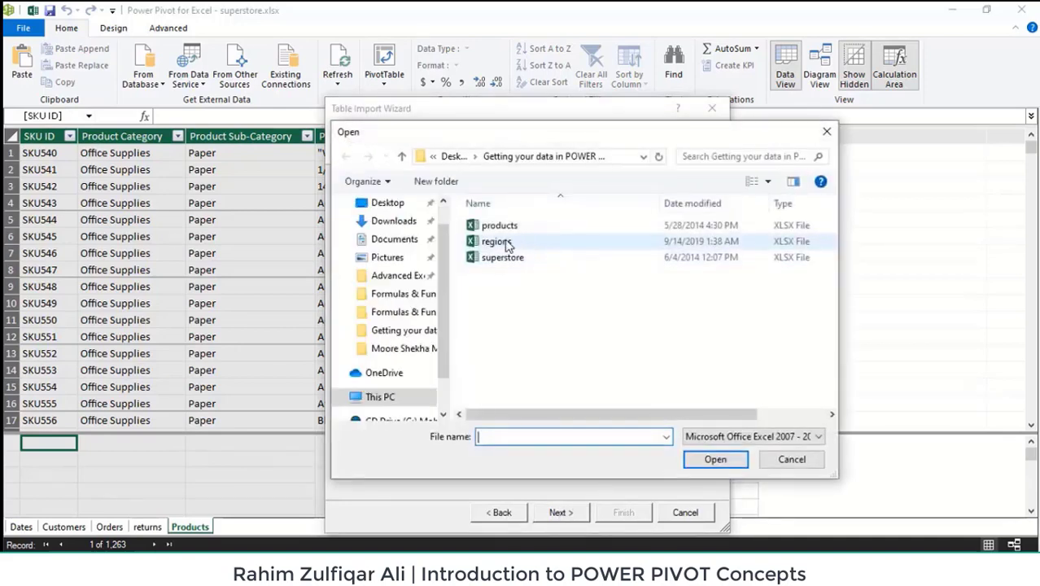
{"action": "left_click", "coordinate": [486, 238]}
{"action": "left_click", "coordinate": [714, 457]}
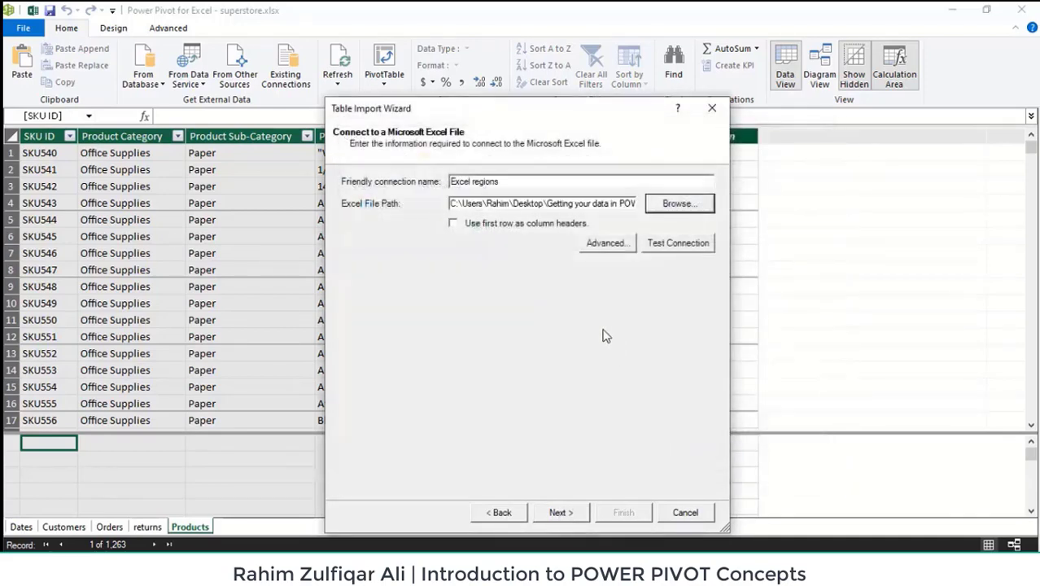
{"action": "left_click", "coordinate": [453, 226]}
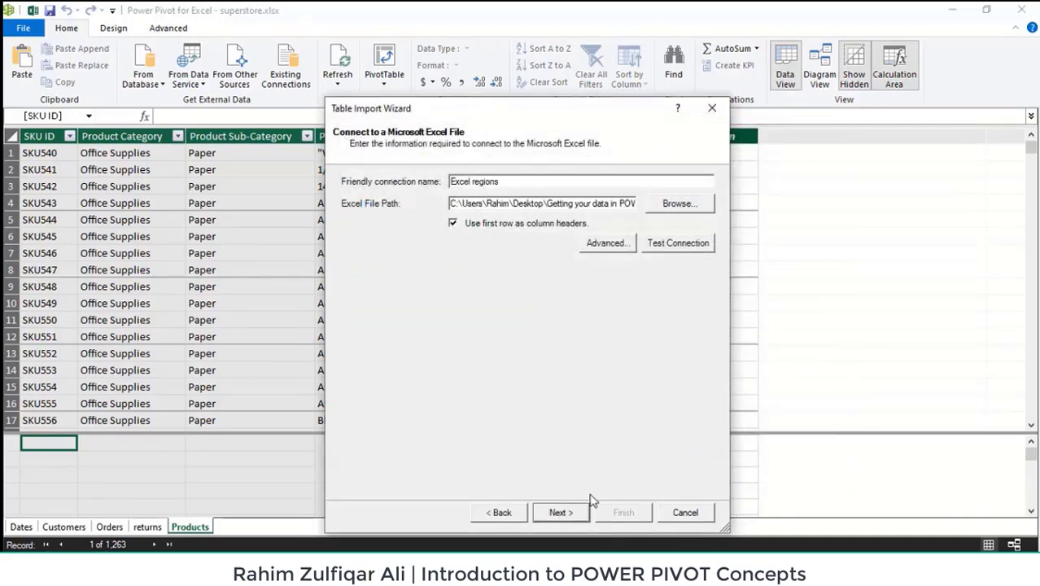
Import the Regions$ source table with the friendly name Regions and close the import wizard
{"action": "left_click", "coordinate": [572, 512]}
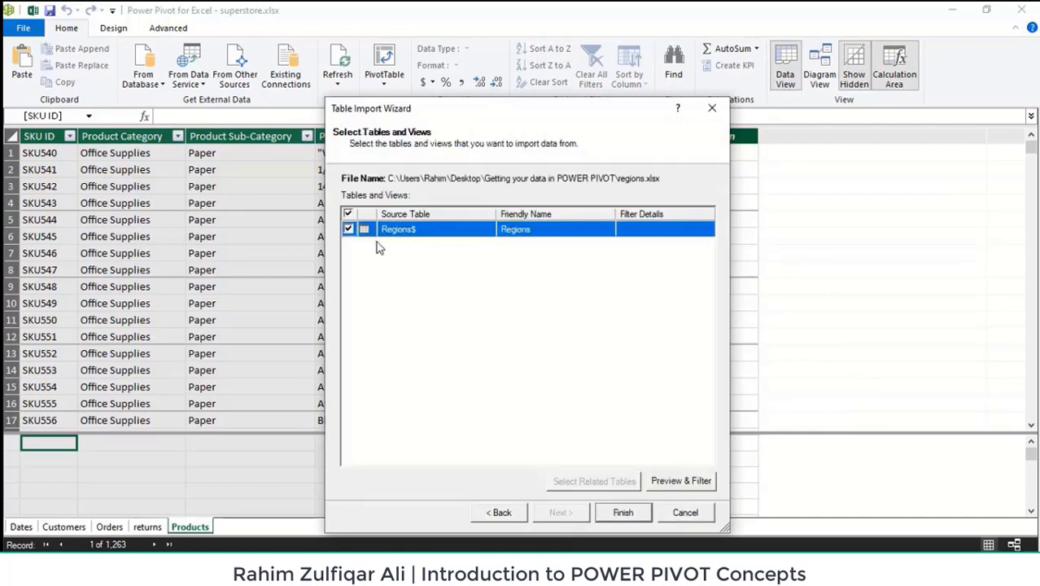
{"action": "left_click", "coordinate": [618, 512]}
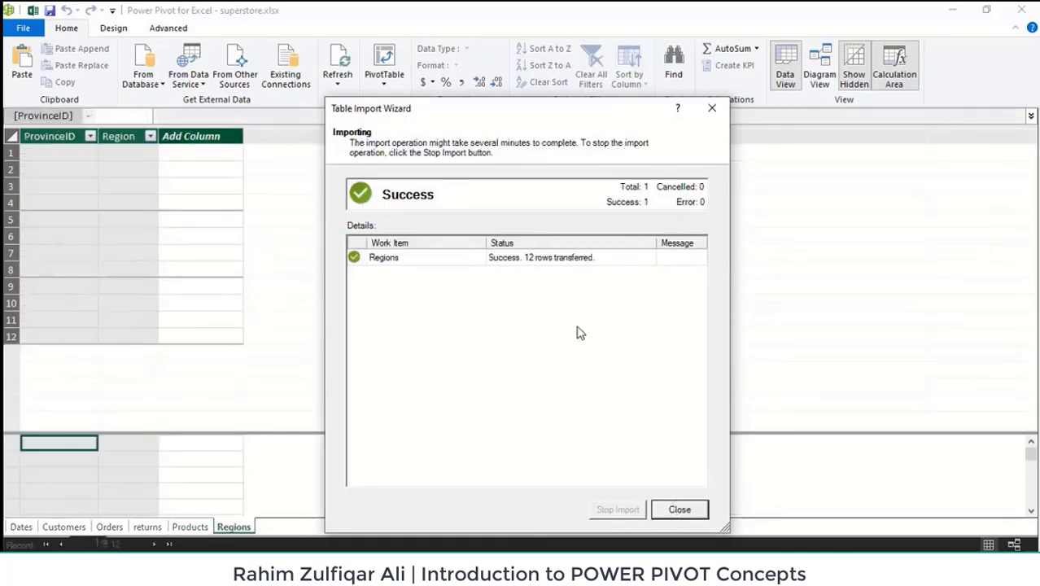
{"action": "key", "text": "Return"}
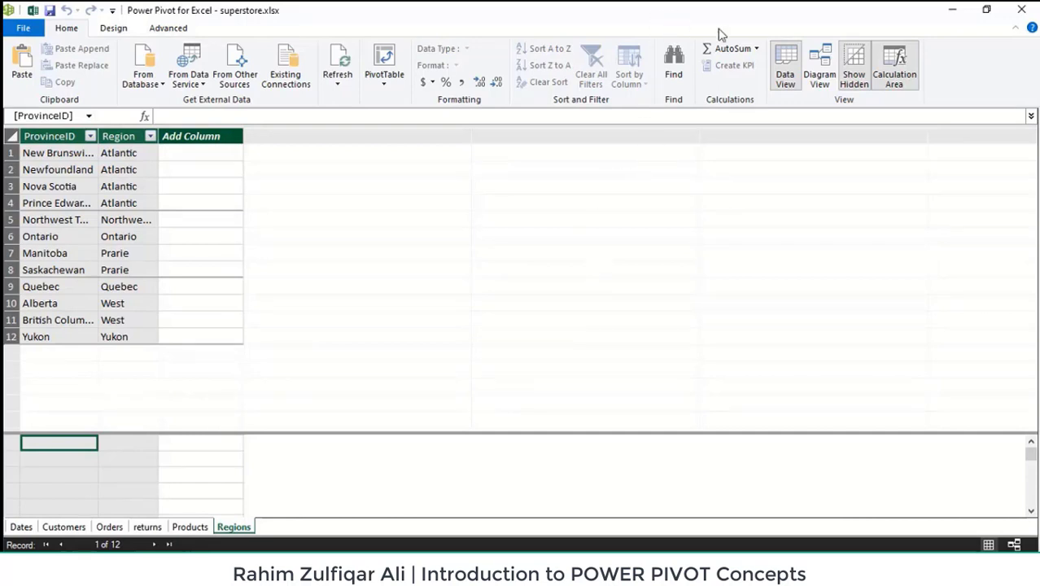
Switch to Diagram View and move the Products table below and to the left of the Orders table
{"action": "left_click", "coordinate": [819, 77]}
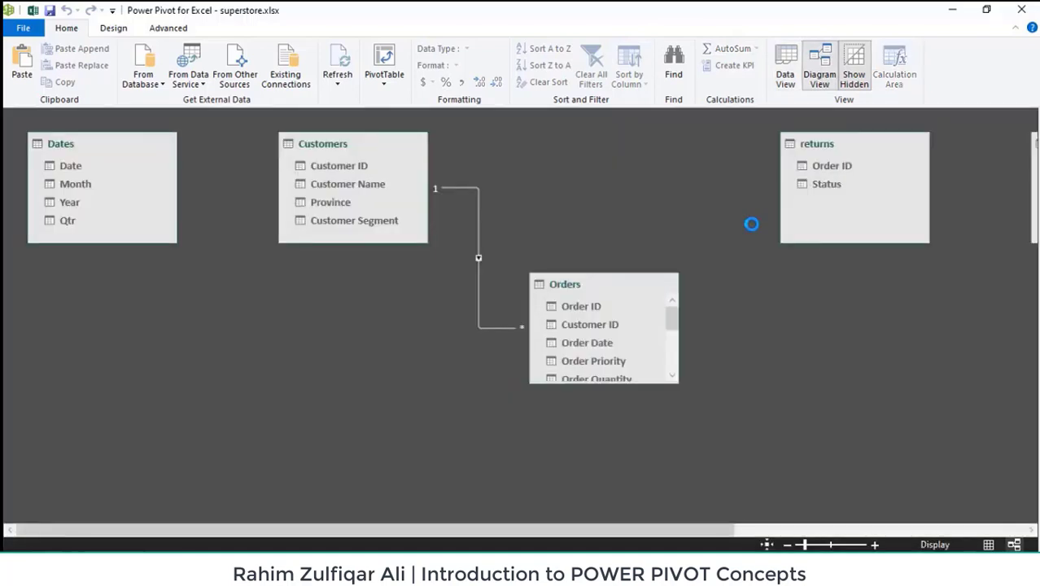
{"action": "left_click_drag", "start_coordinate": [707, 529], "coordinate": [1000, 530]}
{"action": "left_click_drag", "start_coordinate": [691, 153], "coordinate": [31, 417]}
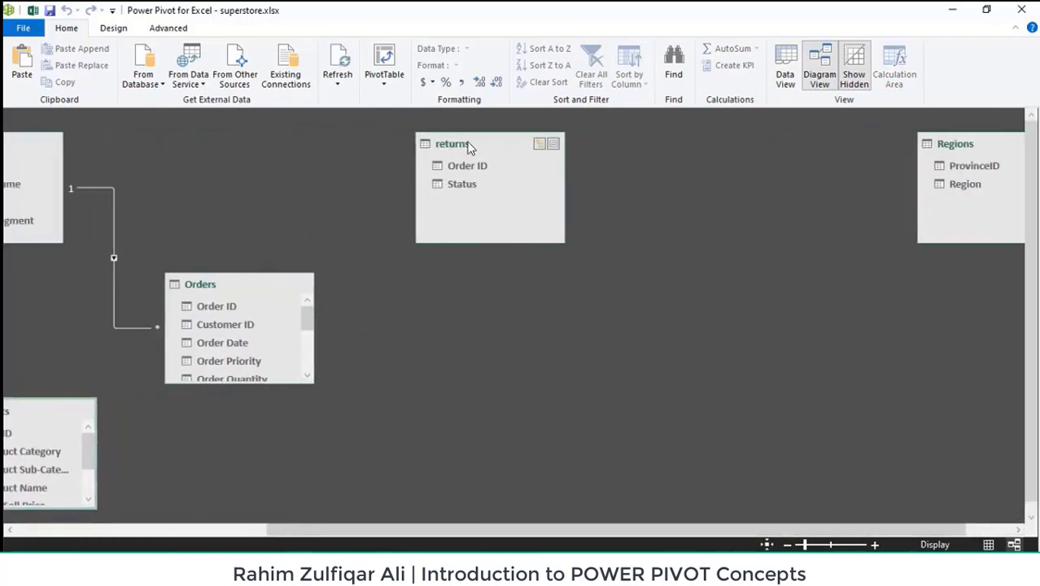
Arrange the diagram with returns above Orders, Regions below Dates and Products below Orders, and make the Customers table taller
{"action": "left_click_drag", "start_coordinate": [468, 146], "coordinate": [218, 140]}
{"action": "left_click_drag", "start_coordinate": [989, 147], "coordinate": [140, 340]}
{"action": "left_click_drag", "start_coordinate": [358, 243], "coordinate": [368, 281]}
{"action": "left_click_drag", "start_coordinate": [403, 411], "coordinate": [706, 432]}
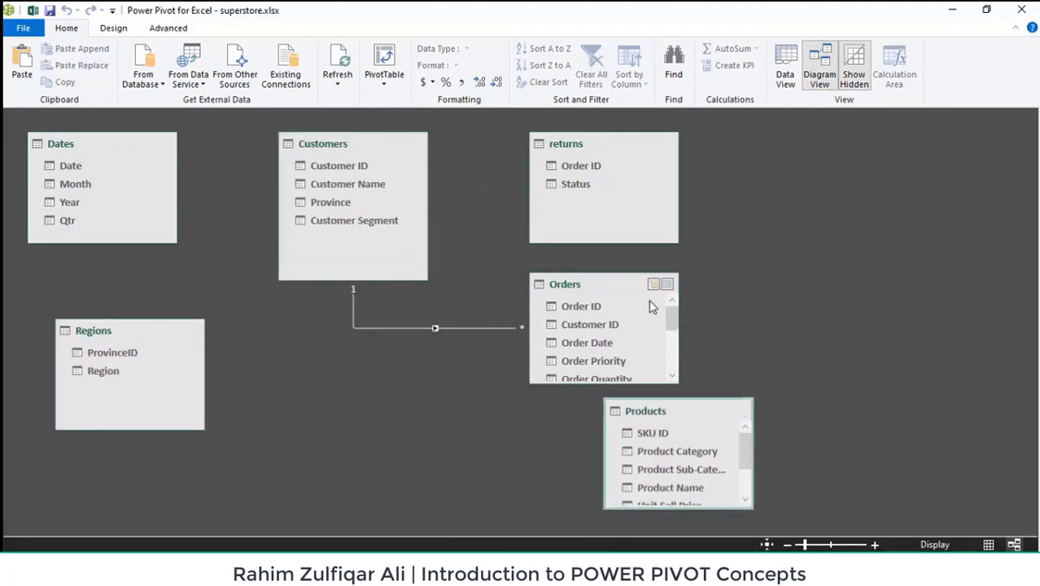
Enlarge the Orders table to show more of its fields and place it between Dates and returns, with Customers below it
{"action": "left_click_drag", "start_coordinate": [618, 291], "coordinate": [366, 332]}
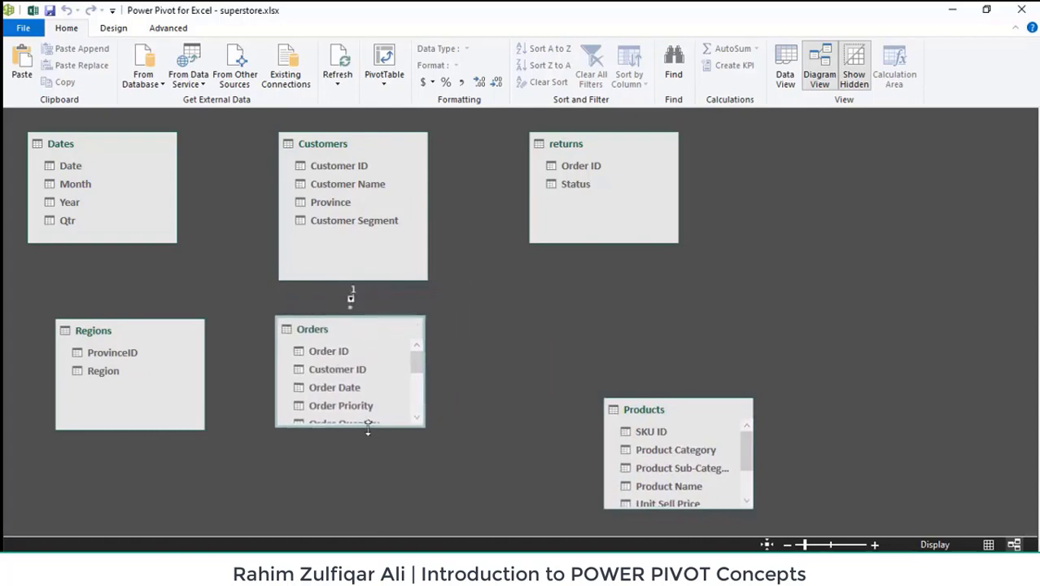
{"action": "left_click_drag", "start_coordinate": [367, 426], "coordinate": [378, 520]}
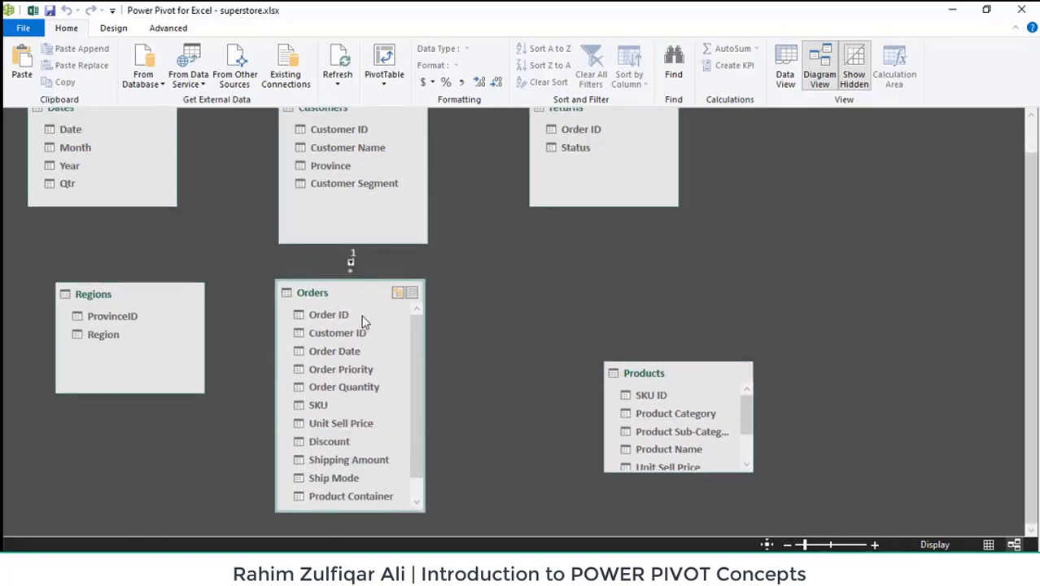
{"action": "left_click_drag", "start_coordinate": [416, 294], "coordinate": [531, 293]}
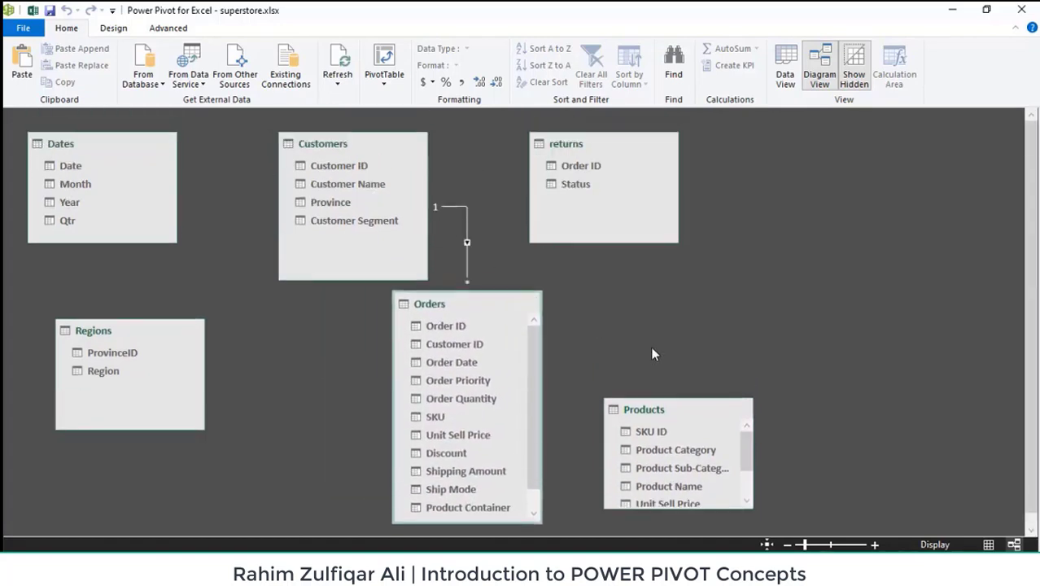
{"action": "left_click_drag", "start_coordinate": [342, 147], "coordinate": [318, 367]}
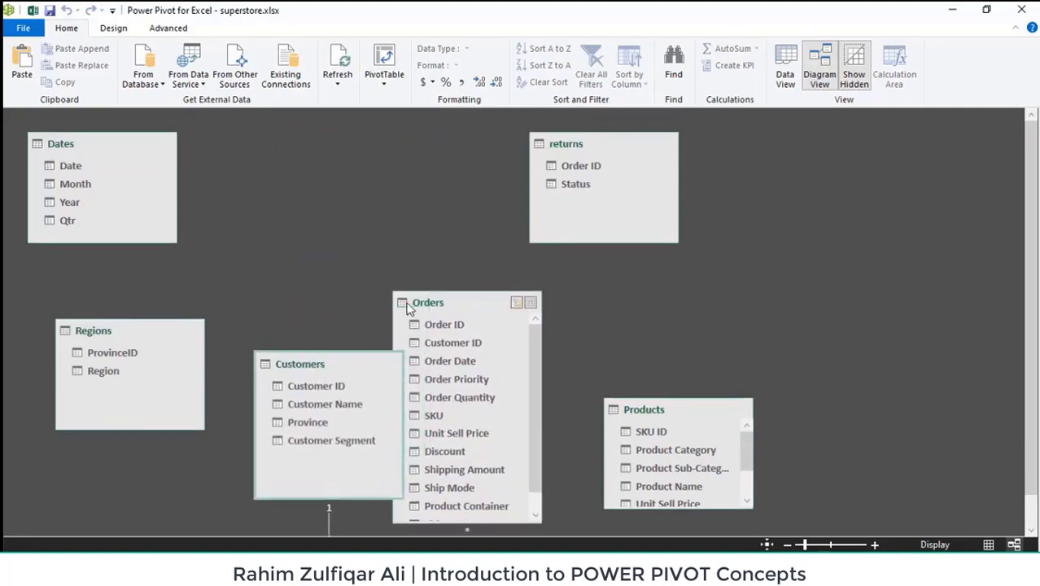
{"action": "left_click_drag", "start_coordinate": [407, 307], "coordinate": [316, 158]}
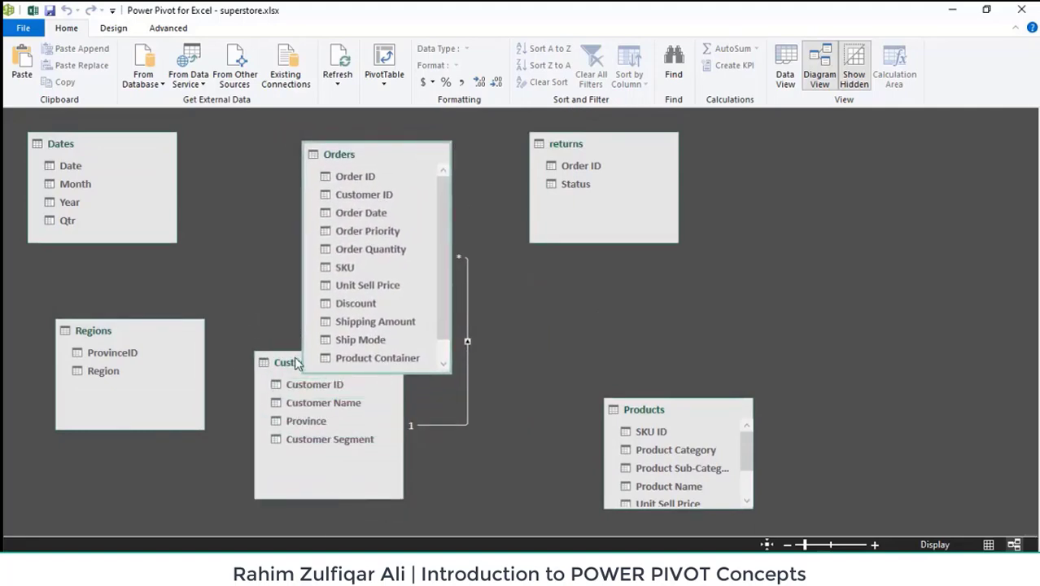
{"action": "left_click_drag", "start_coordinate": [296, 364], "coordinate": [466, 430]}
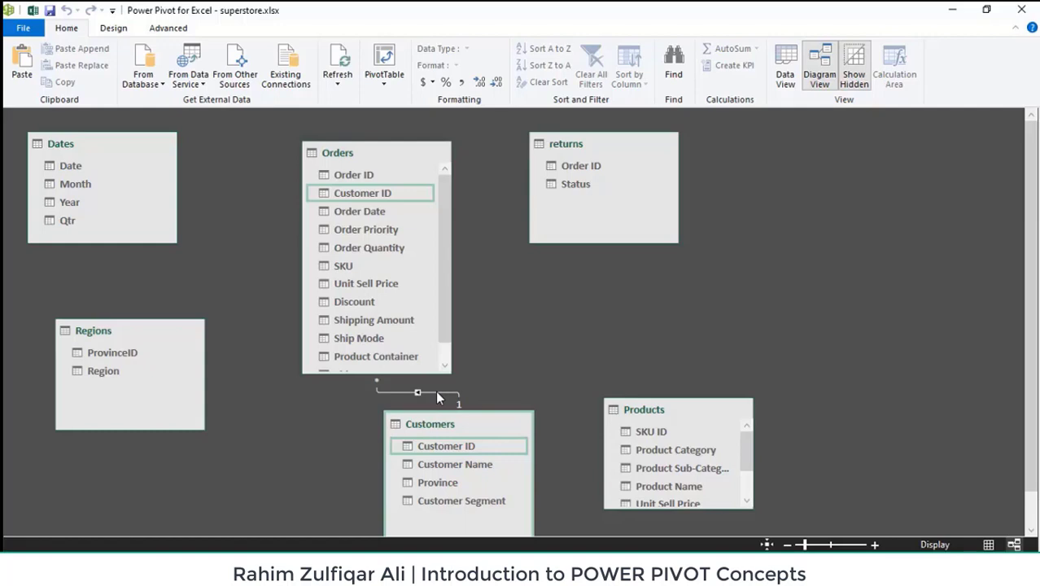
{"action": "left_click", "coordinate": [345, 155]}
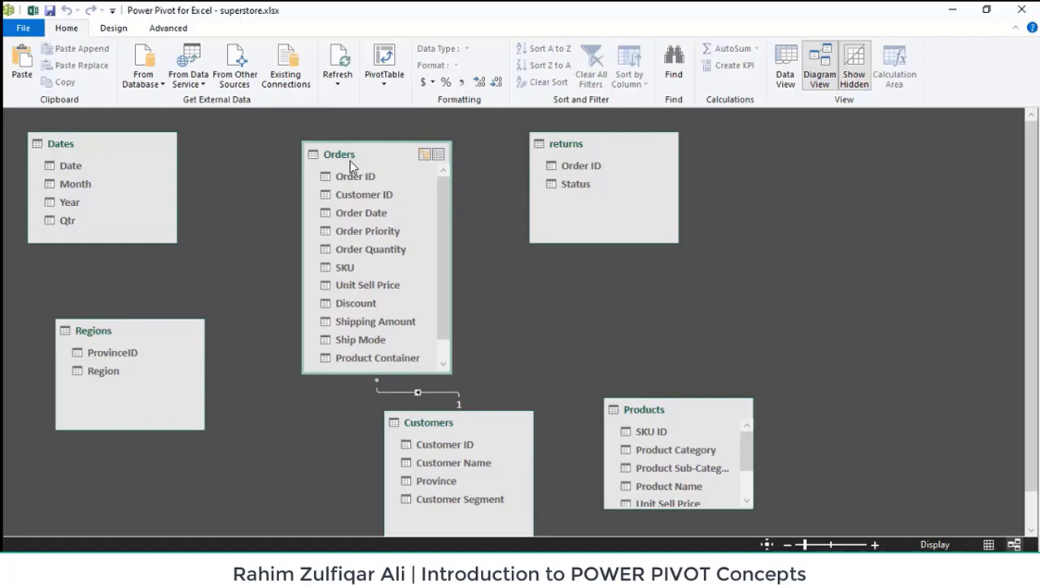
{"action": "left_click", "coordinate": [439, 426]}
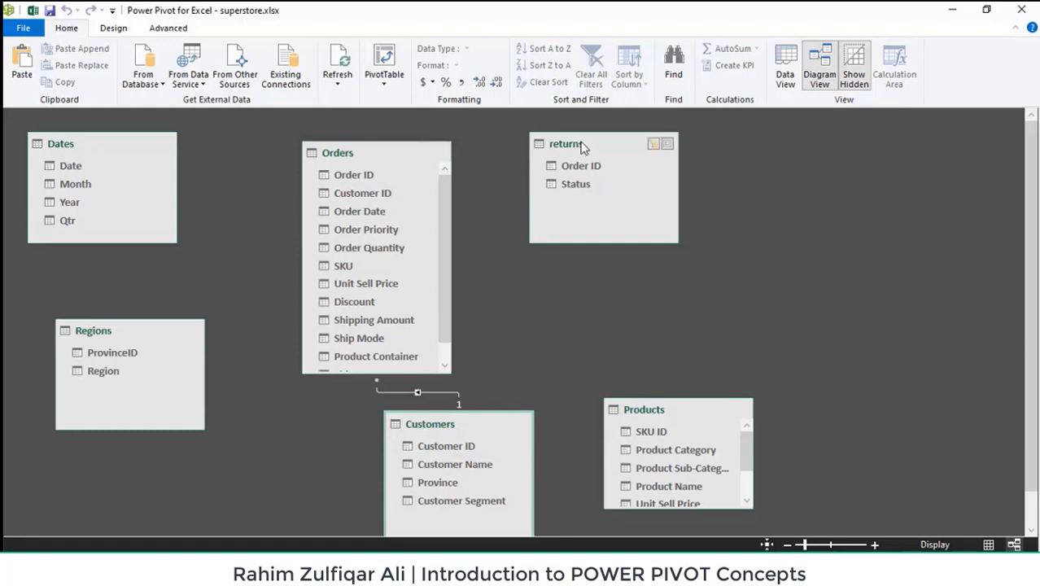
Shift the returns table slightly away from Orders and relate its Order ID to the Order ID field in Orders
{"action": "left_click_drag", "start_coordinate": [582, 147], "coordinate": [608, 174]}
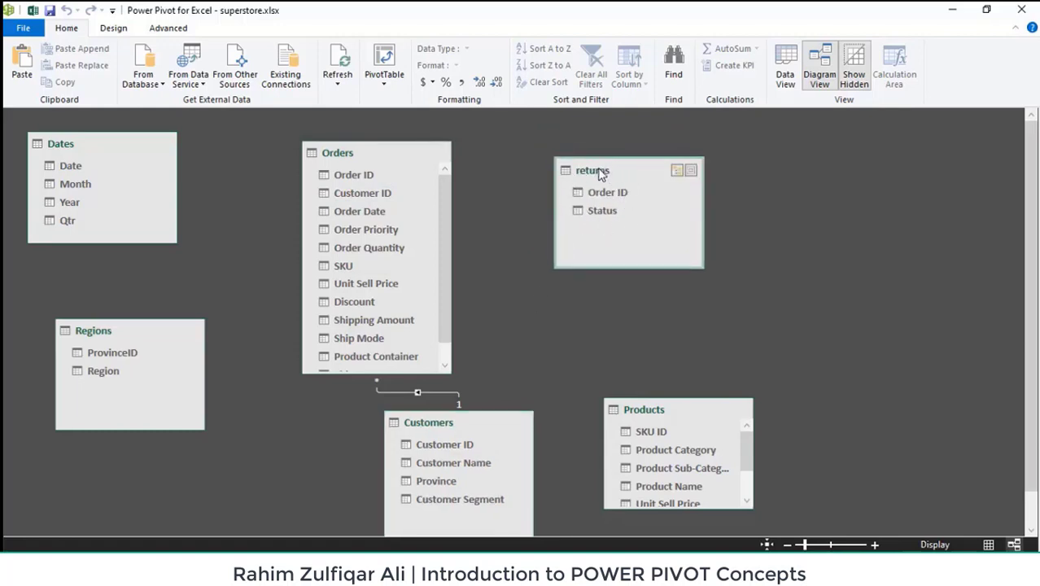
{"action": "left_click_drag", "start_coordinate": [373, 158], "coordinate": [374, 160]}
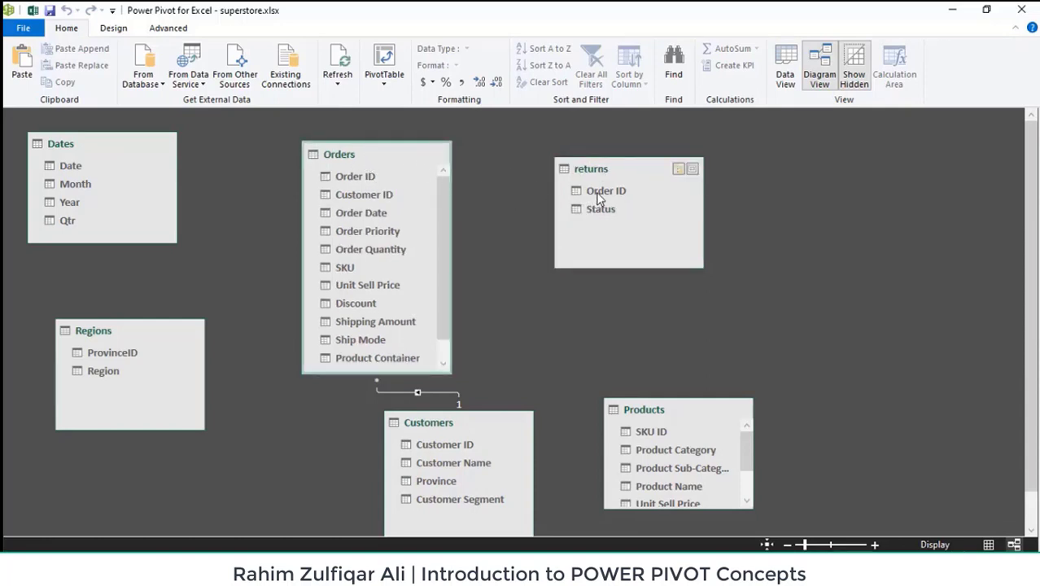
{"action": "left_click", "coordinate": [597, 196]}
{"action": "left_click", "coordinate": [367, 174]}
{"action": "left_click", "coordinate": [595, 192]}
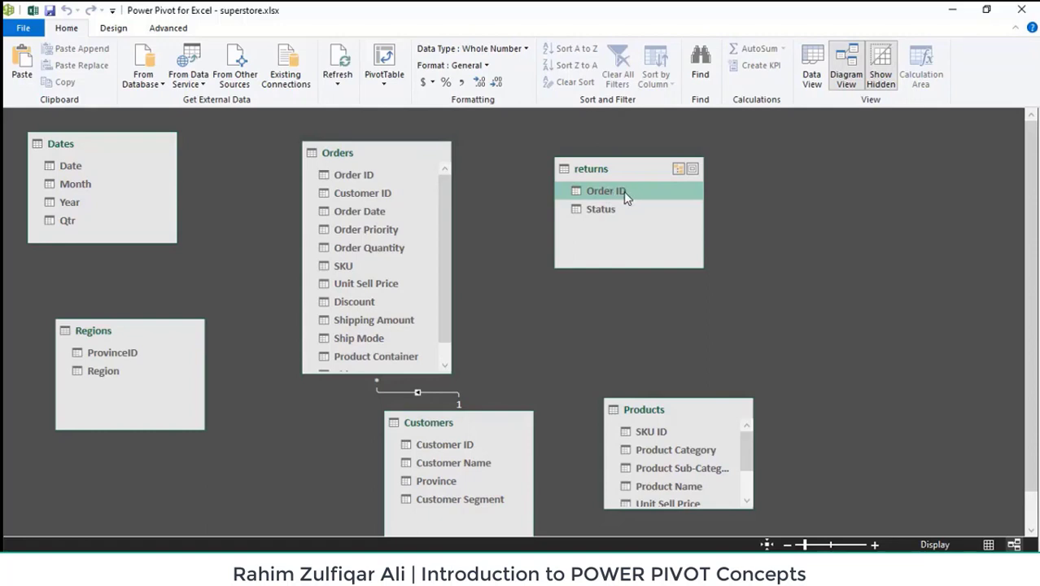
{"action": "left_click", "coordinate": [375, 154]}
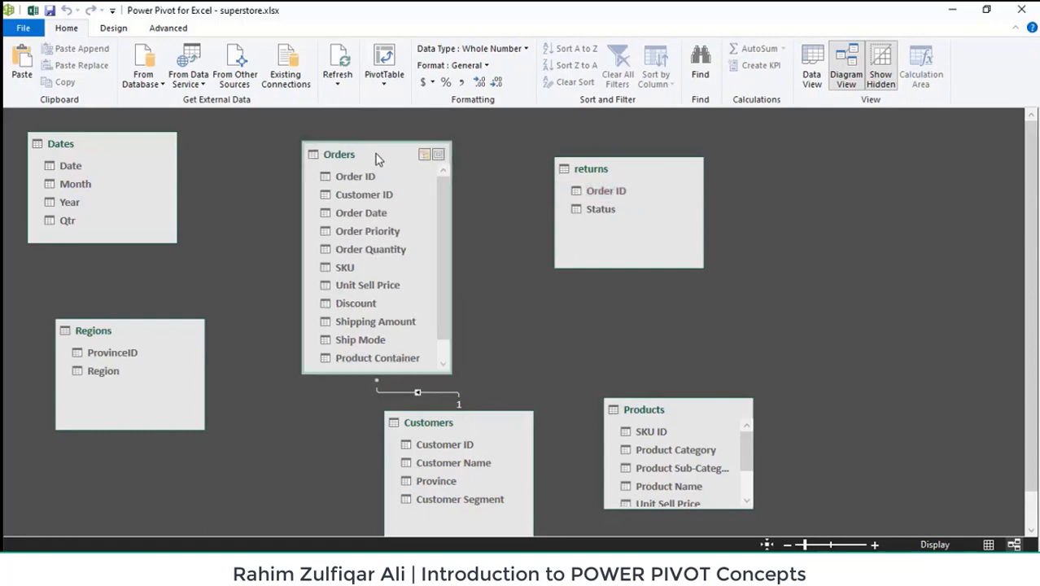
{"action": "left_click", "coordinate": [361, 177]}
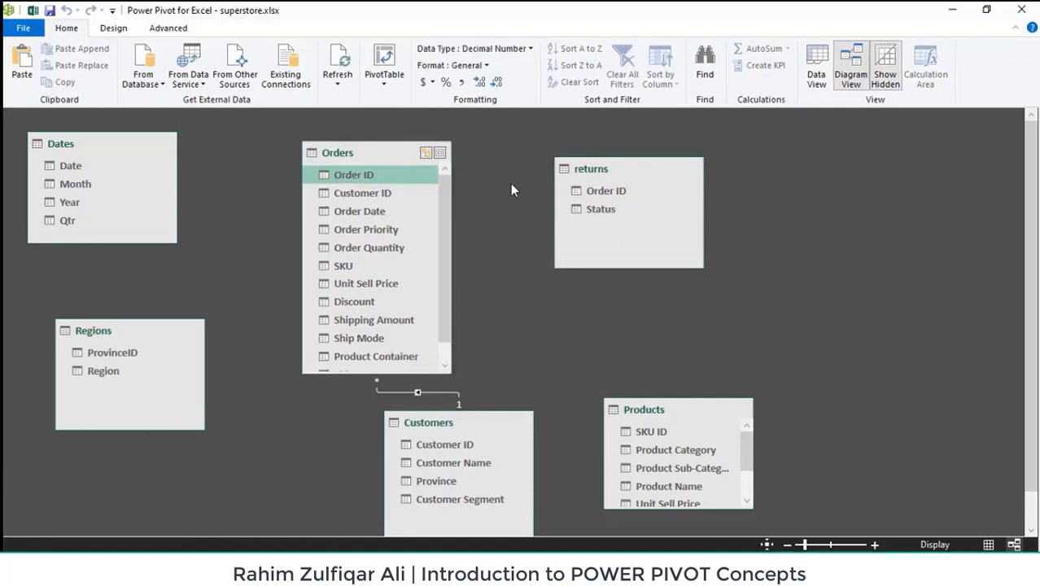
{"action": "left_click", "coordinate": [607, 194]}
{"action": "left_click_drag", "start_coordinate": [606, 193], "coordinate": [341, 183]}
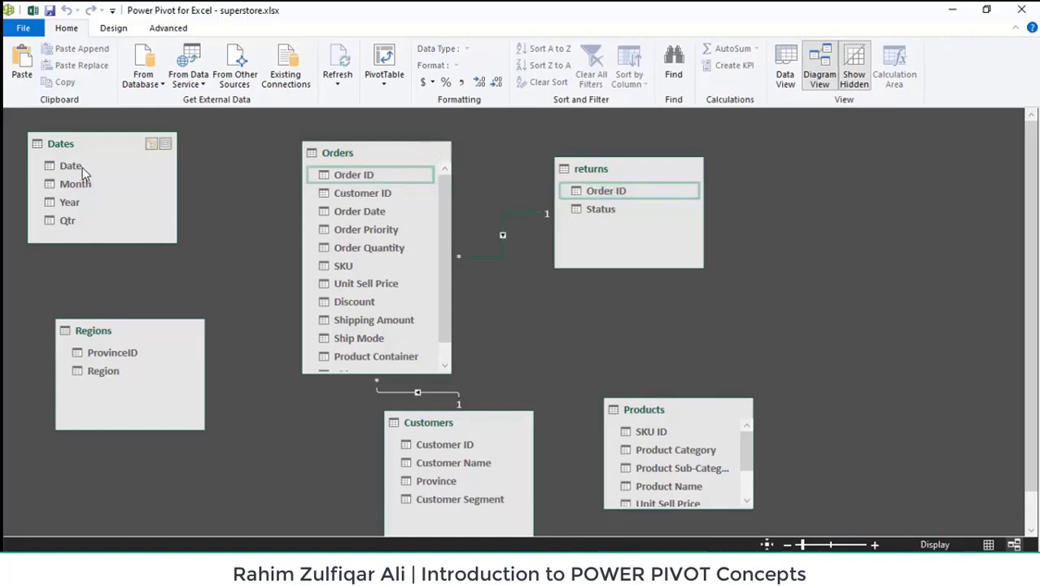
Relate Date in the Dates table to Order Date in Orders, and ProvinceID in Regions to Province in Customers
{"action": "left_click_drag", "start_coordinate": [81, 170], "coordinate": [361, 216]}
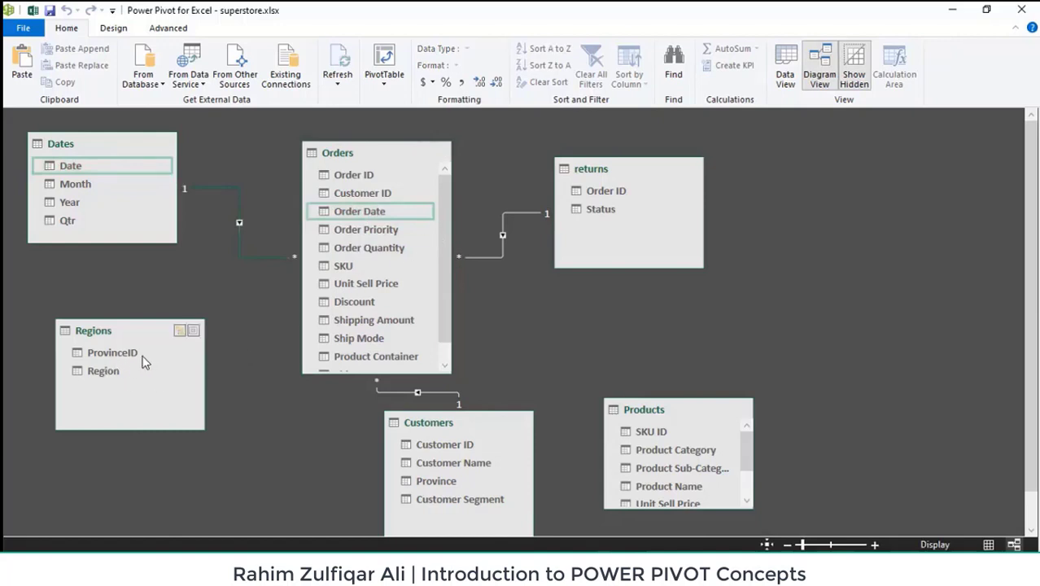
{"action": "left_click", "coordinate": [103, 356]}
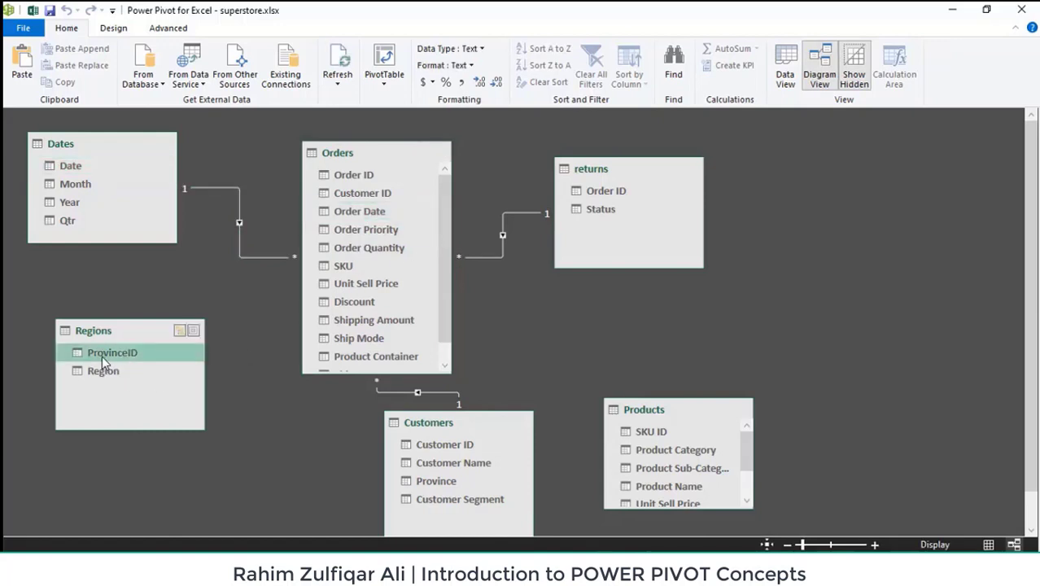
{"action": "left_click_drag", "start_coordinate": [103, 355], "coordinate": [423, 485]}
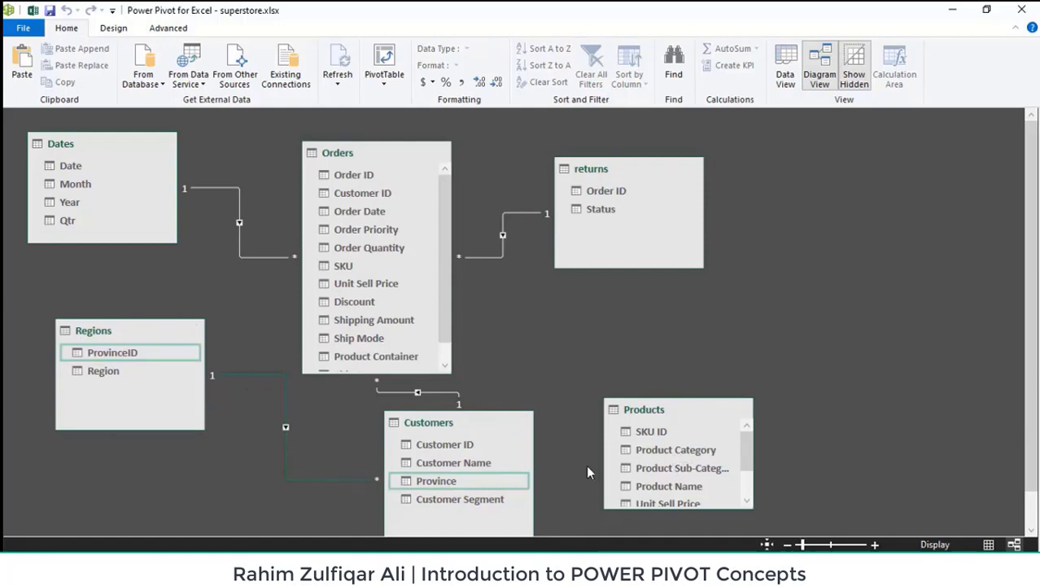
{"action": "left_click", "coordinate": [546, 422]}
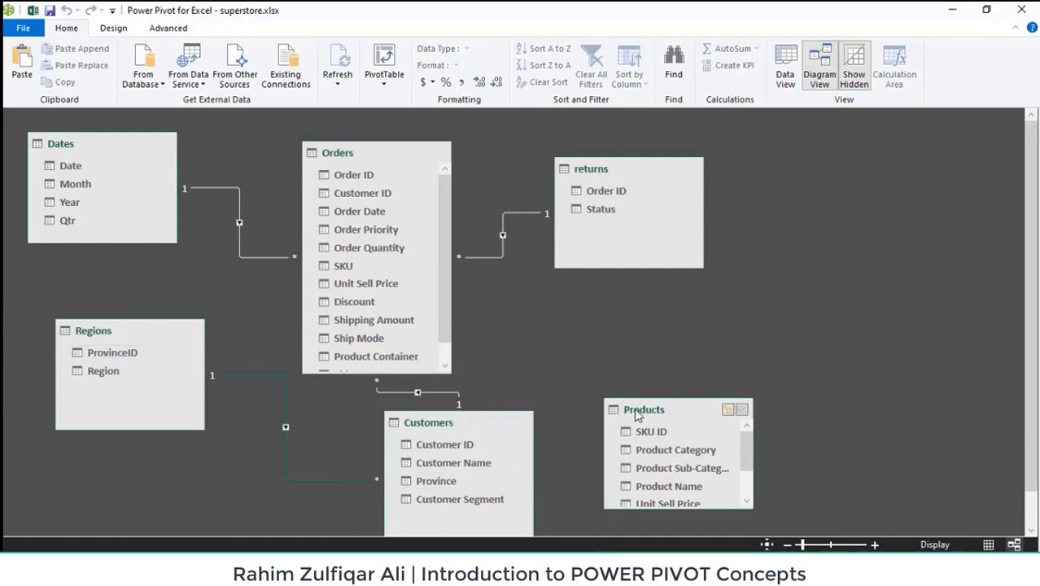
Relate SKU ID in the Products table to SKU in Orders, and place Products below and to the right of returns
{"action": "left_click_drag", "start_coordinate": [638, 414], "coordinate": [653, 349]}
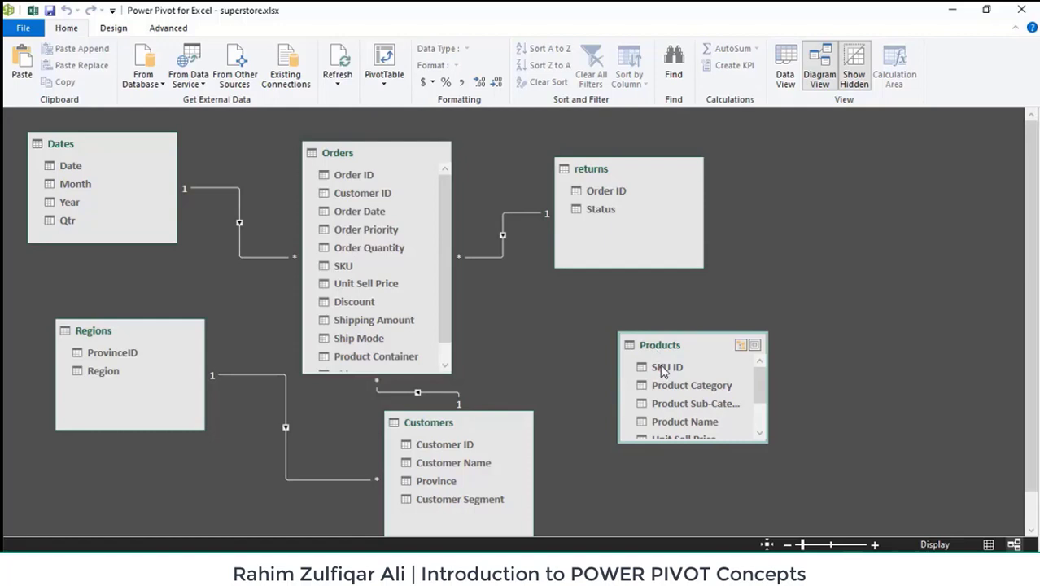
{"action": "left_click_drag", "start_coordinate": [663, 370], "coordinate": [342, 274]}
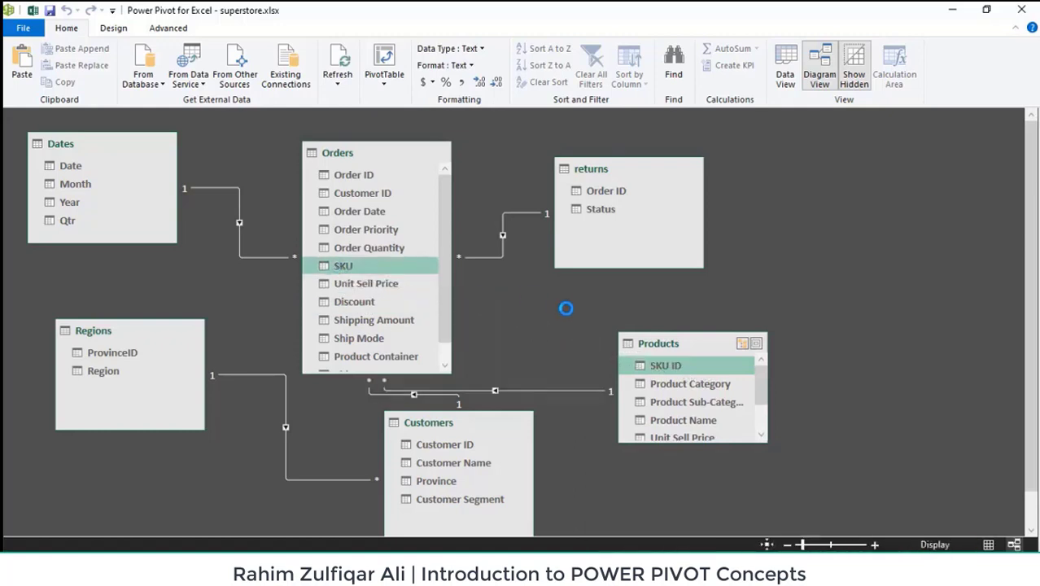
{"action": "left_click_drag", "start_coordinate": [649, 345], "coordinate": [709, 321]}
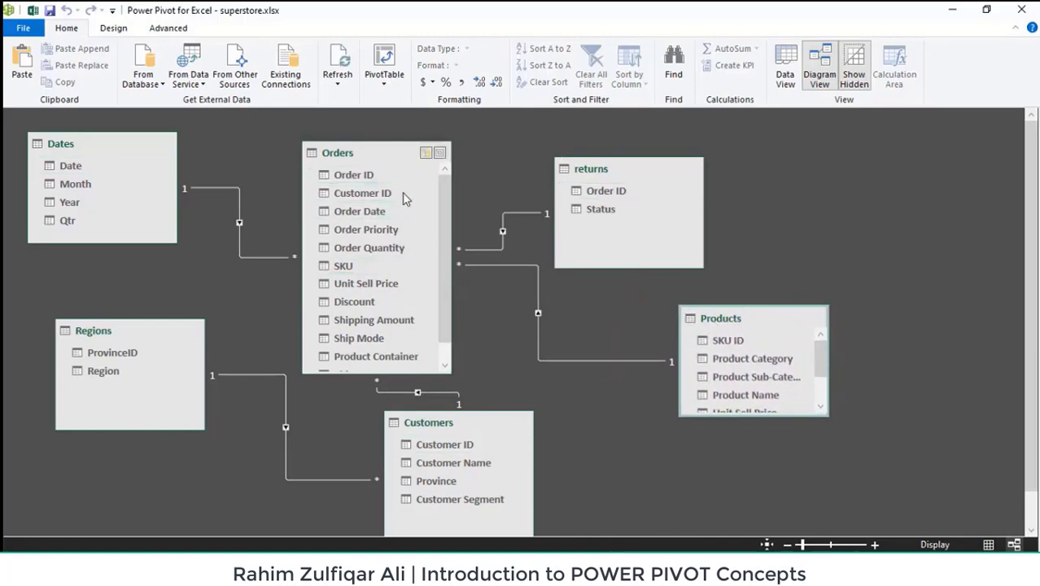
Rearrange the diagram so Customers sits between Dates and returns, Orders below Customers, and Products directly beneath returns
{"action": "left_click_drag", "start_coordinate": [353, 165], "coordinate": [381, 228]}
{"action": "left_click_drag", "start_coordinate": [482, 420], "coordinate": [399, 145]}
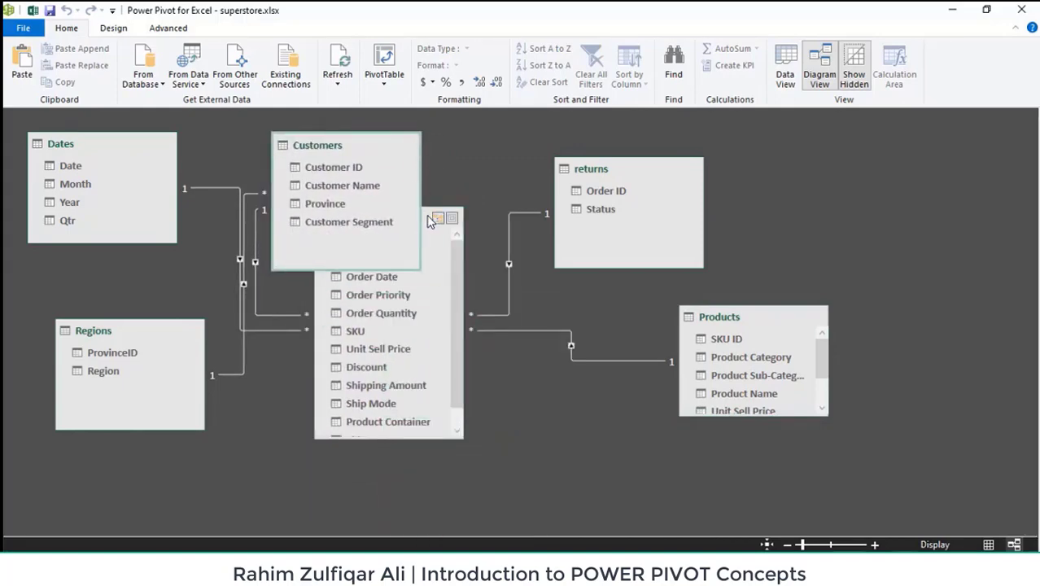
{"action": "left_click_drag", "start_coordinate": [431, 220], "coordinate": [436, 304]}
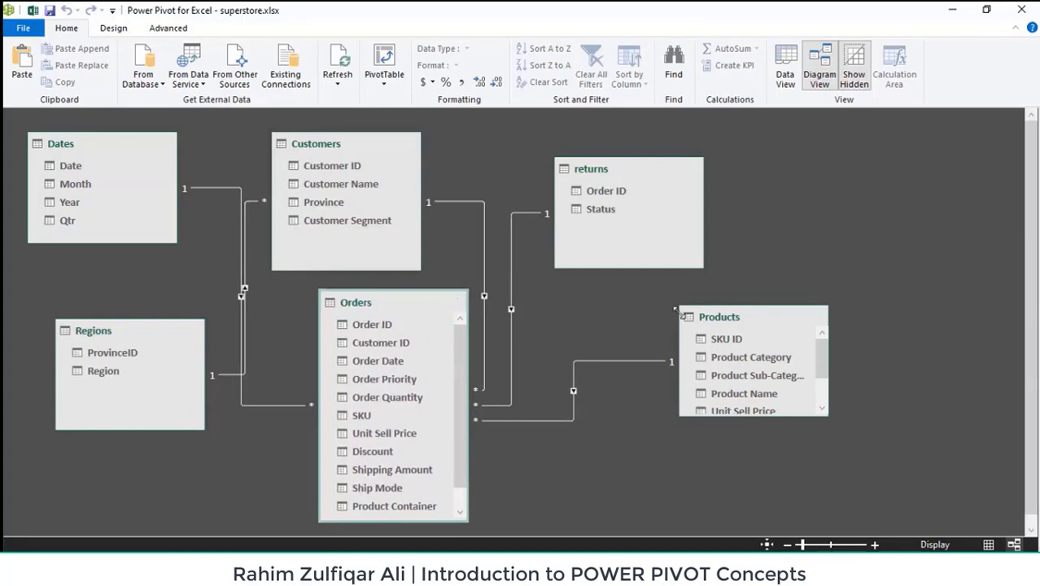
{"action": "left_click_drag", "start_coordinate": [709, 319], "coordinate": [587, 410]}
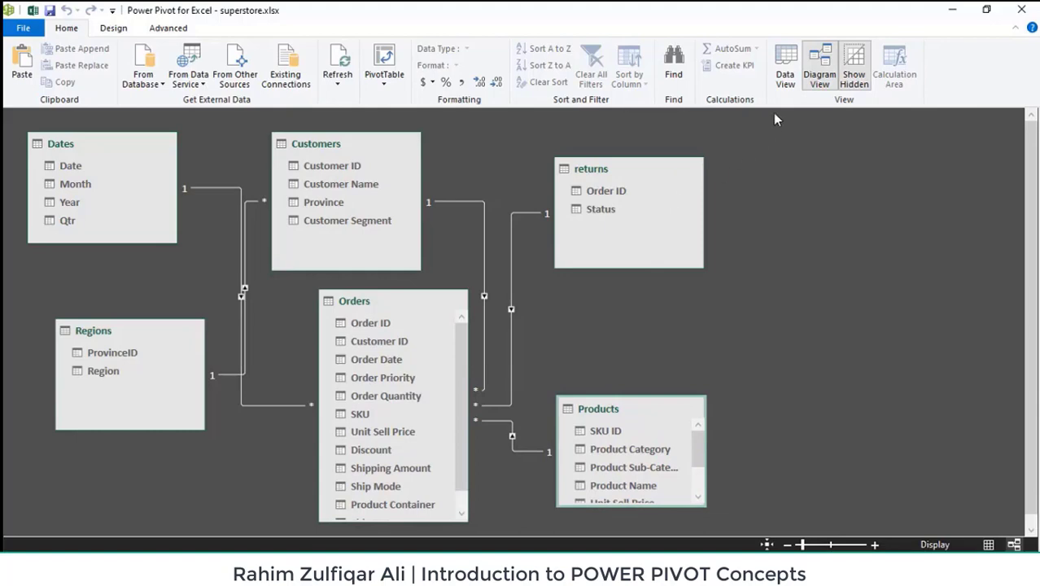
Switch to Data View and open the Orders table
{"action": "left_click", "coordinate": [782, 80]}
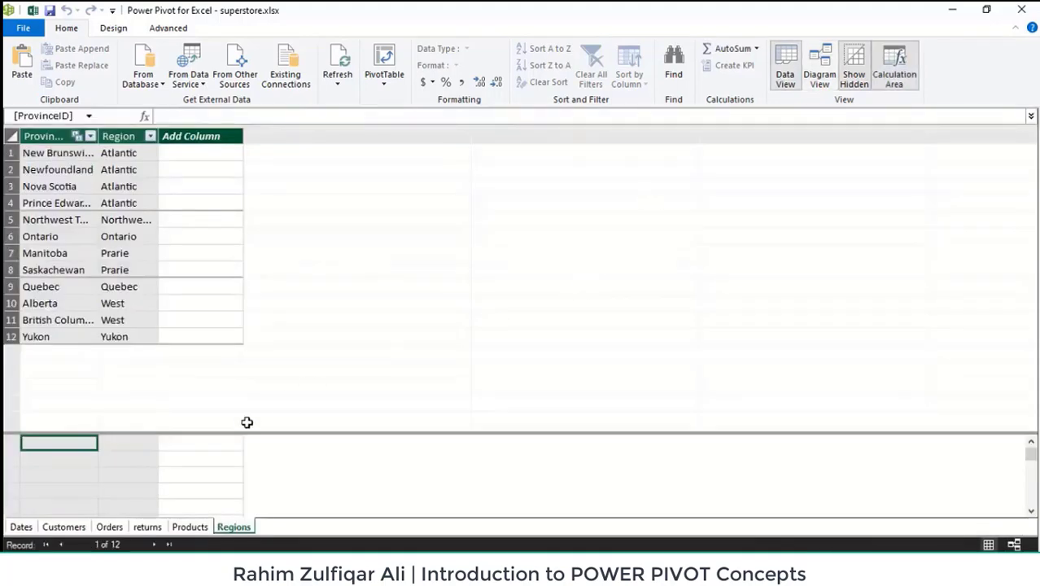
{"action": "left_click", "coordinate": [138, 528]}
{"action": "left_click", "coordinate": [109, 526]}
{"action": "left_click", "coordinate": [64, 526]}
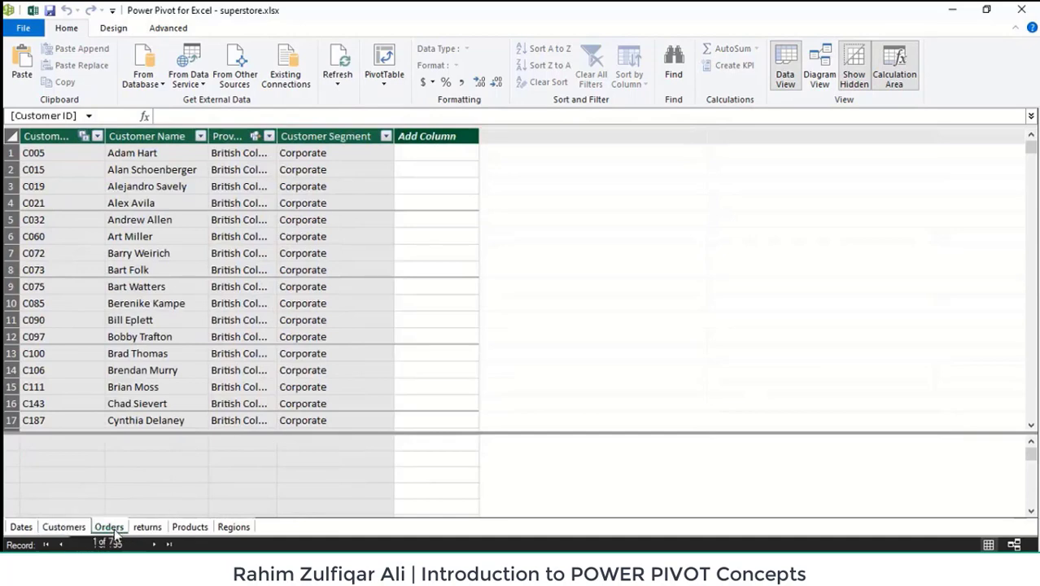
{"action": "left_click", "coordinate": [109, 527]}
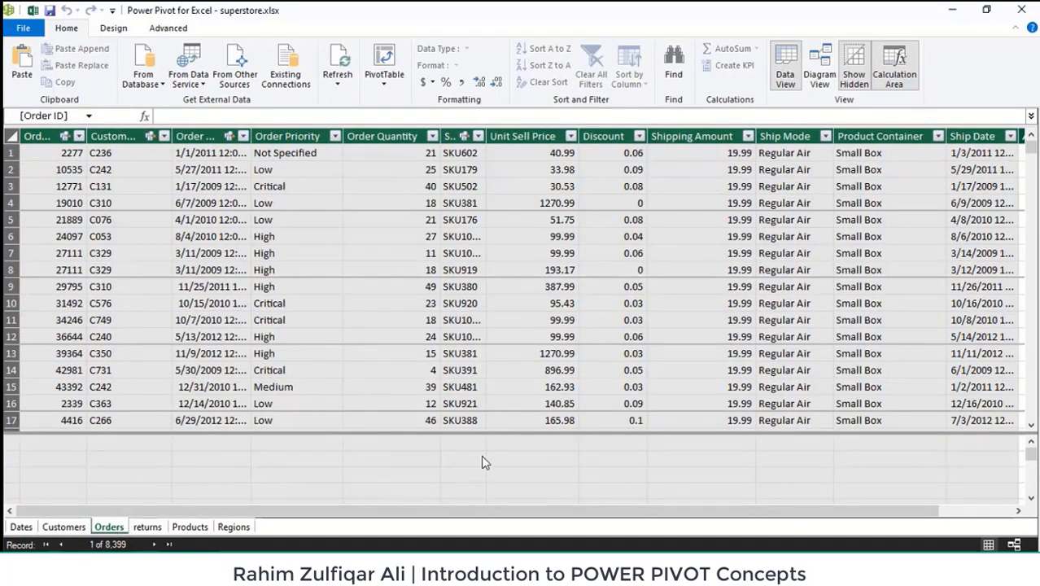
Add an AutoSum measure for Unit Sell Price in the calculation area and widen that column to show the whole measure
{"action": "left_click", "coordinate": [549, 447]}
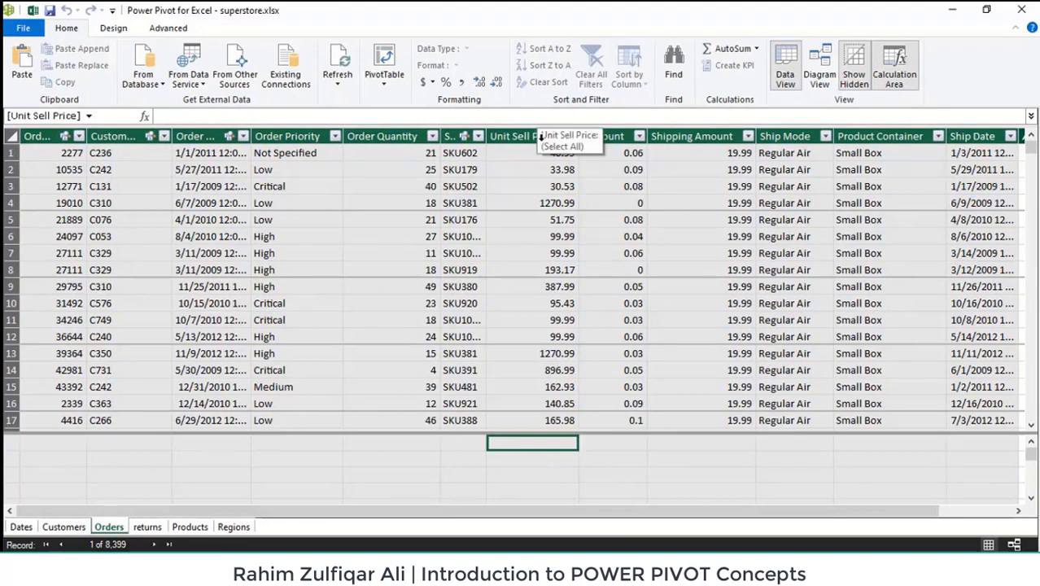
{"action": "left_click", "coordinate": [599, 448]}
{"action": "left_click", "coordinate": [558, 449]}
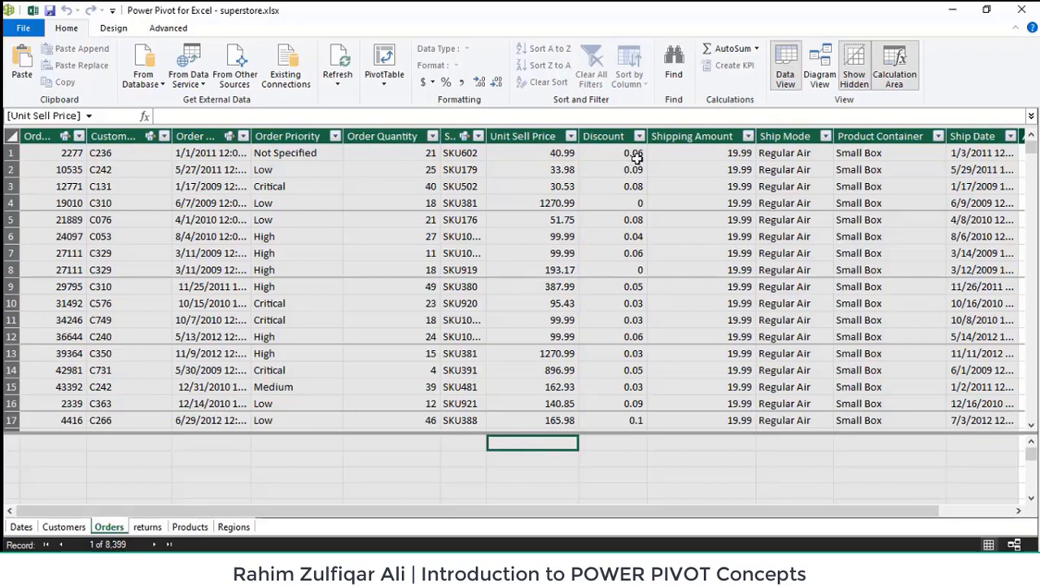
{"action": "left_click", "coordinate": [737, 53]}
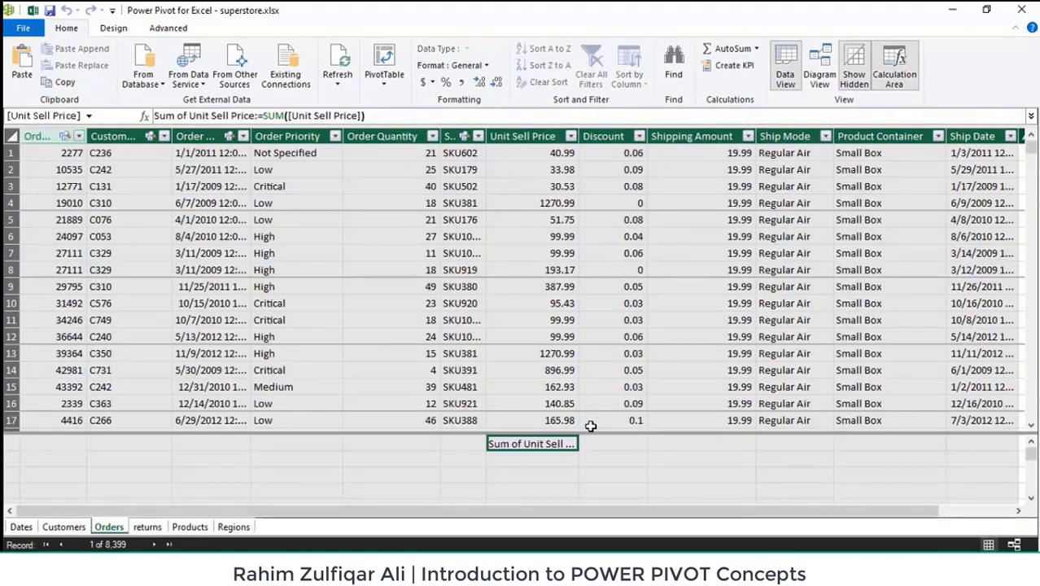
{"action": "left_click_drag", "start_coordinate": [648, 137], "coordinate": [666, 140]}
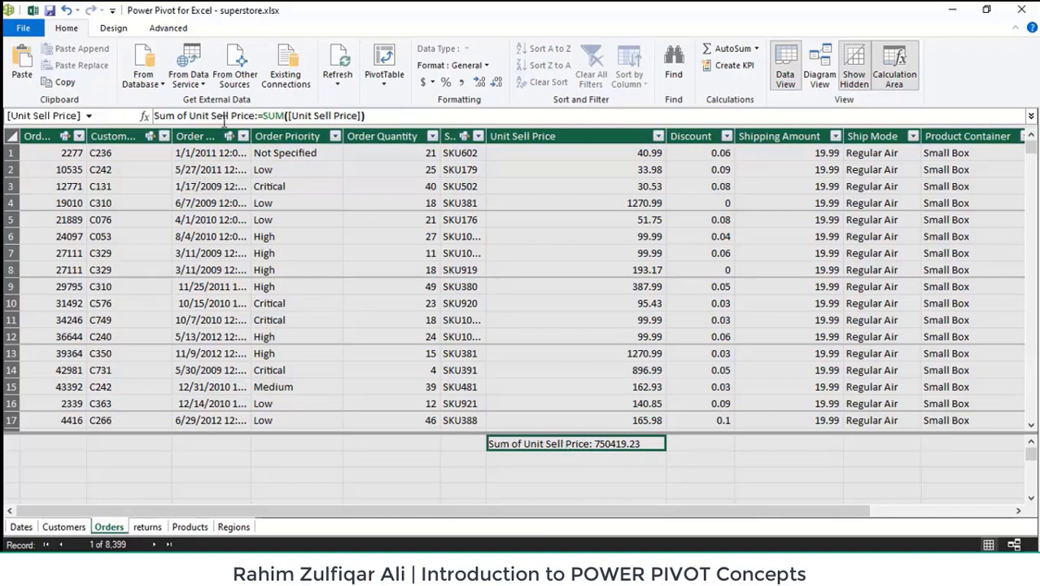
Examine the name and SUM expression of the Unit Sell Price measure, and return to Diagram View
{"action": "left_click", "coordinate": [190, 114]}
{"action": "left_click_drag", "start_coordinate": [173, 114], "coordinate": [414, 117]}
{"action": "left_click", "coordinate": [415, 117]}
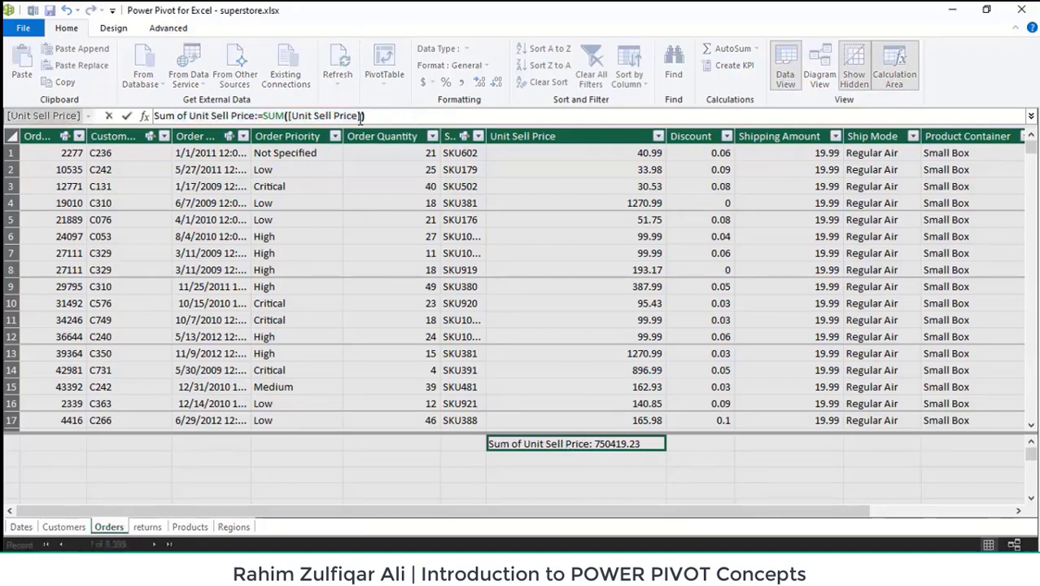
{"action": "left_click_drag", "start_coordinate": [264, 115], "coordinate": [361, 115]}
{"action": "left_click", "coordinate": [396, 116]}
{"action": "left_click", "coordinate": [475, 445]}
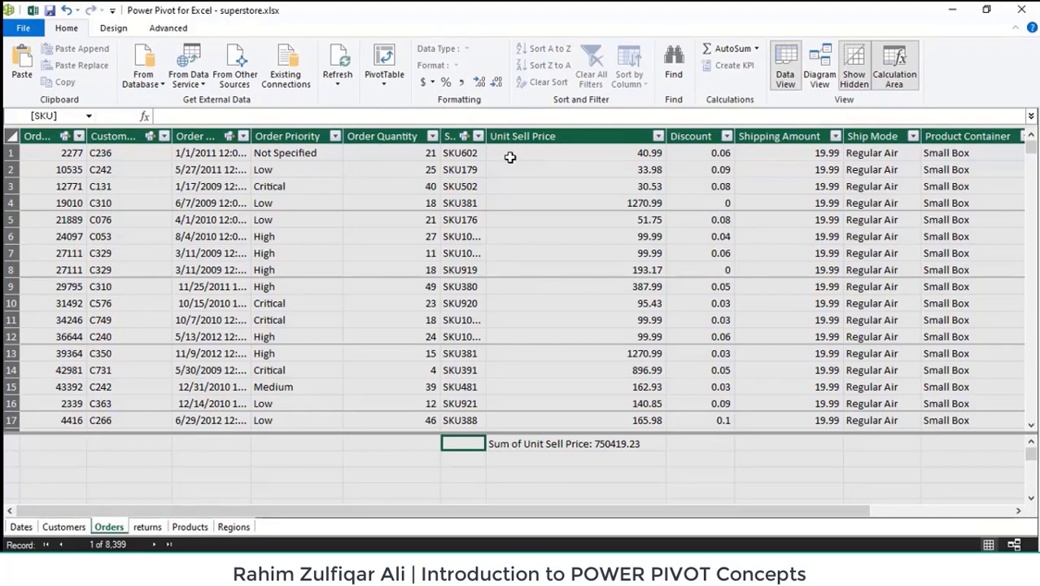
{"action": "left_click", "coordinate": [819, 67]}
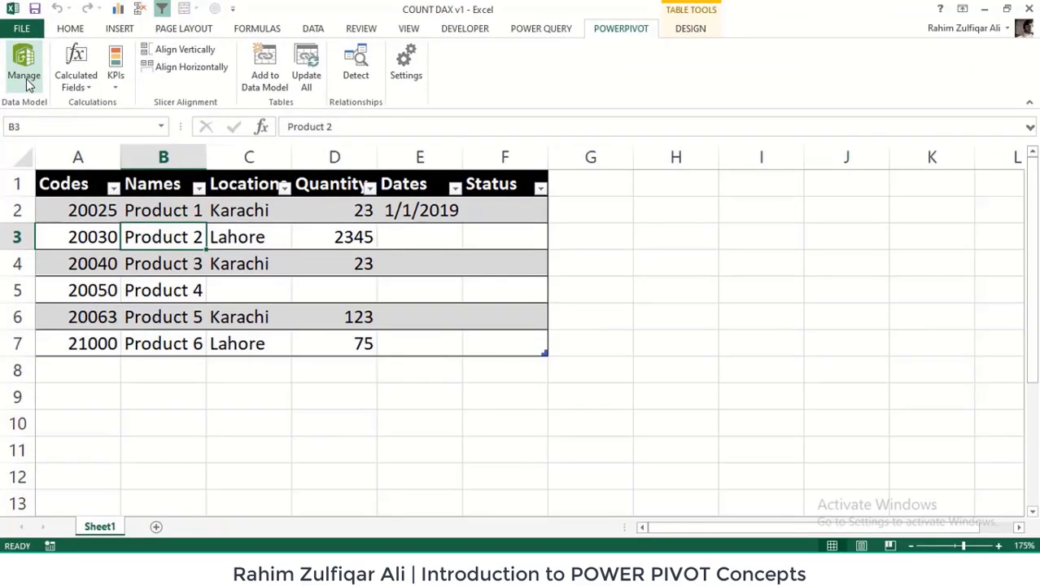
Add the product table on Sheet1 to the data model and enlarge the calculation area beneath its data
{"action": "left_click", "coordinate": [26, 80]}
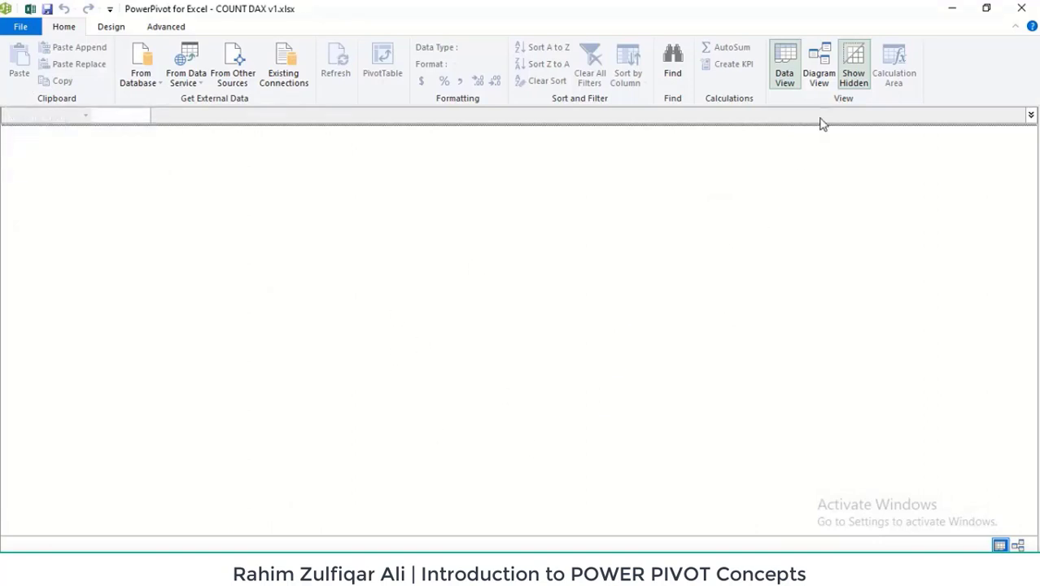
{"action": "left_click", "coordinate": [1017, 8]}
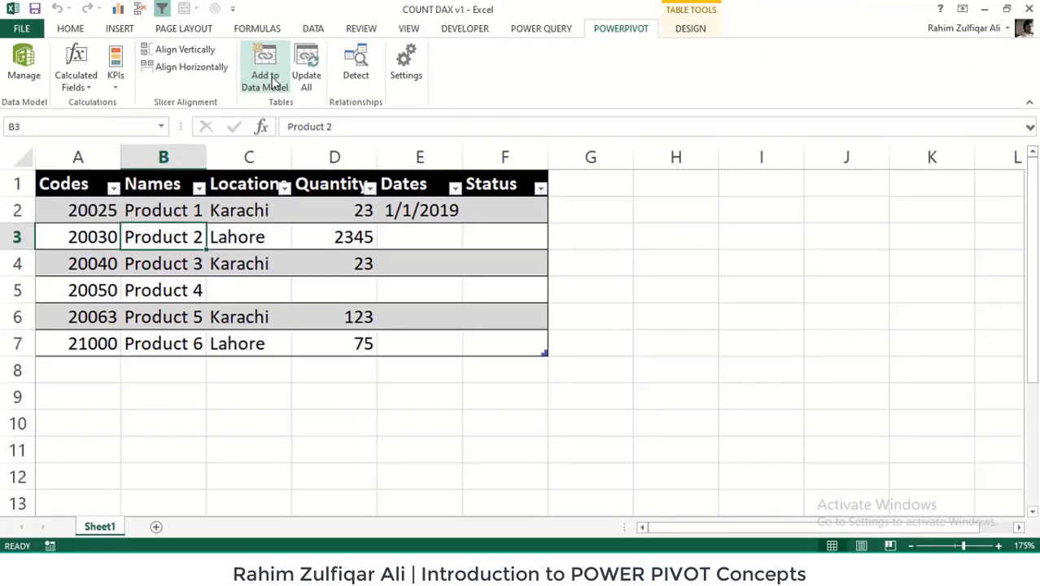
{"action": "left_click", "coordinate": [269, 80]}
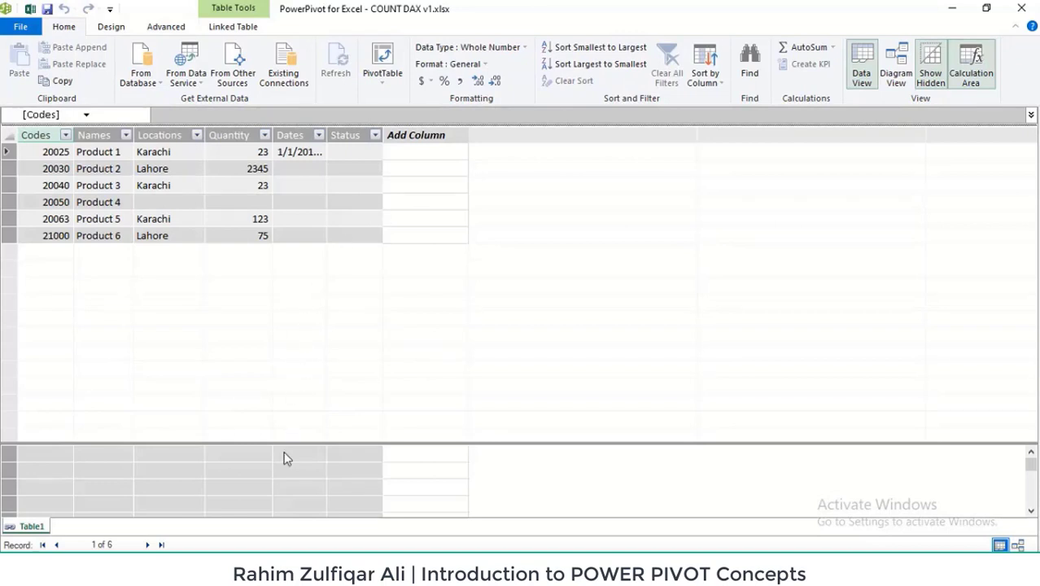
{"action": "left_click_drag", "start_coordinate": [269, 442], "coordinate": [292, 352]}
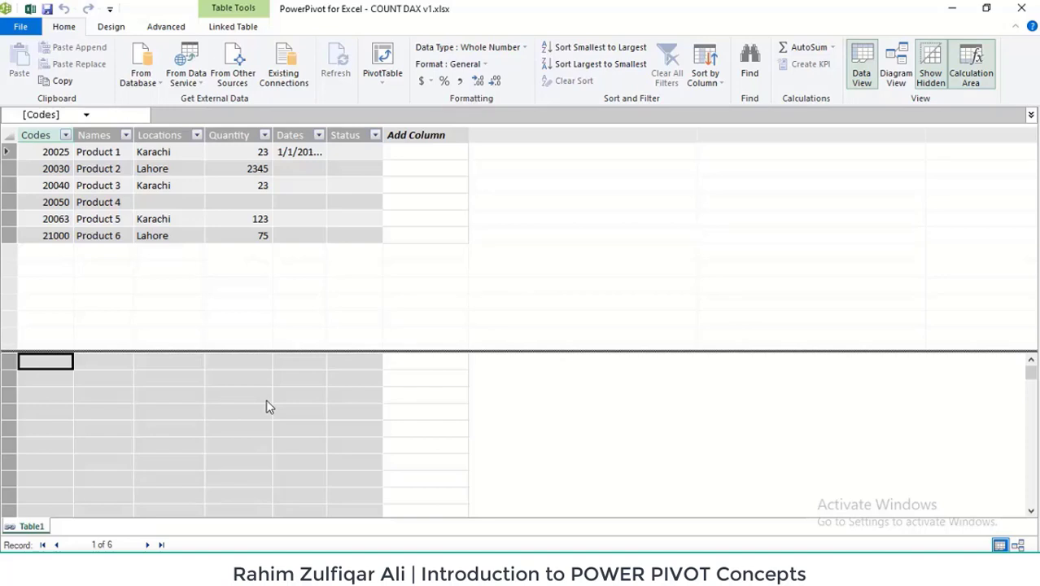
Create the measure COUNT:=COUNT(Table1[Quantity]) in the first calculation cell under Codes
{"action": "left_click", "coordinate": [81, 367]}
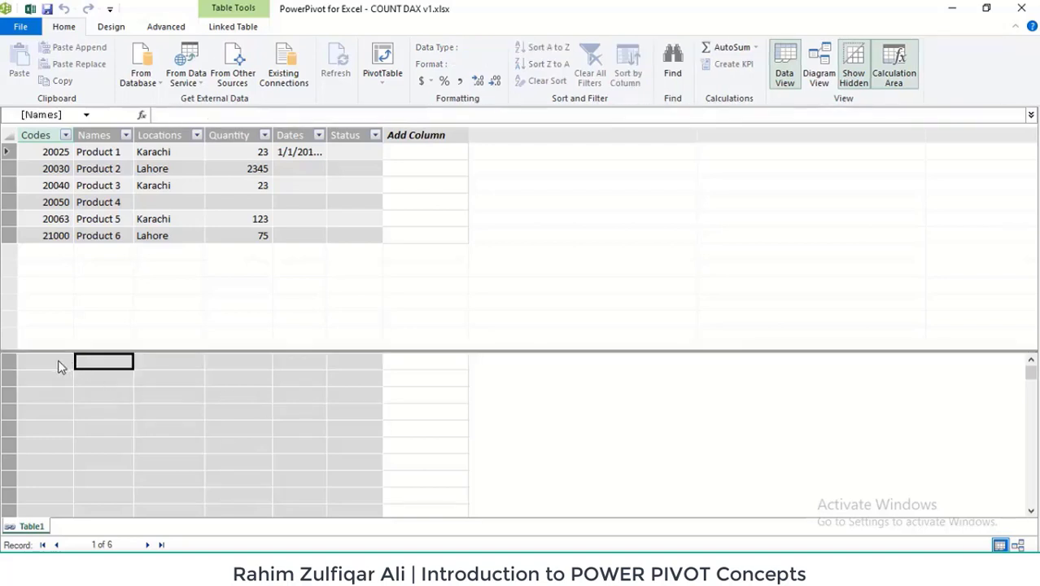
{"action": "left_click", "coordinate": [60, 366]}
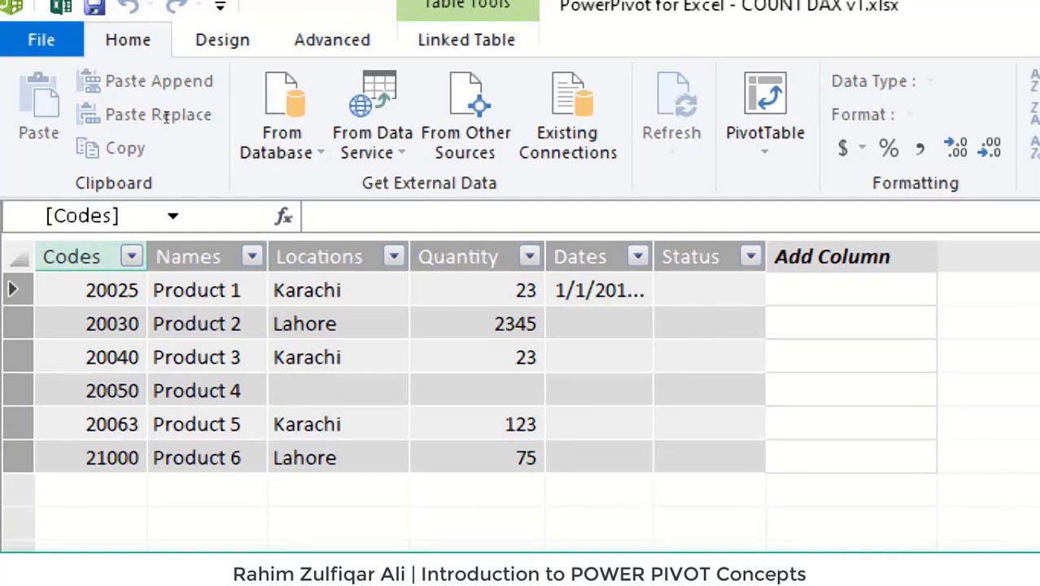
{"action": "type", "text": "COUNT"}
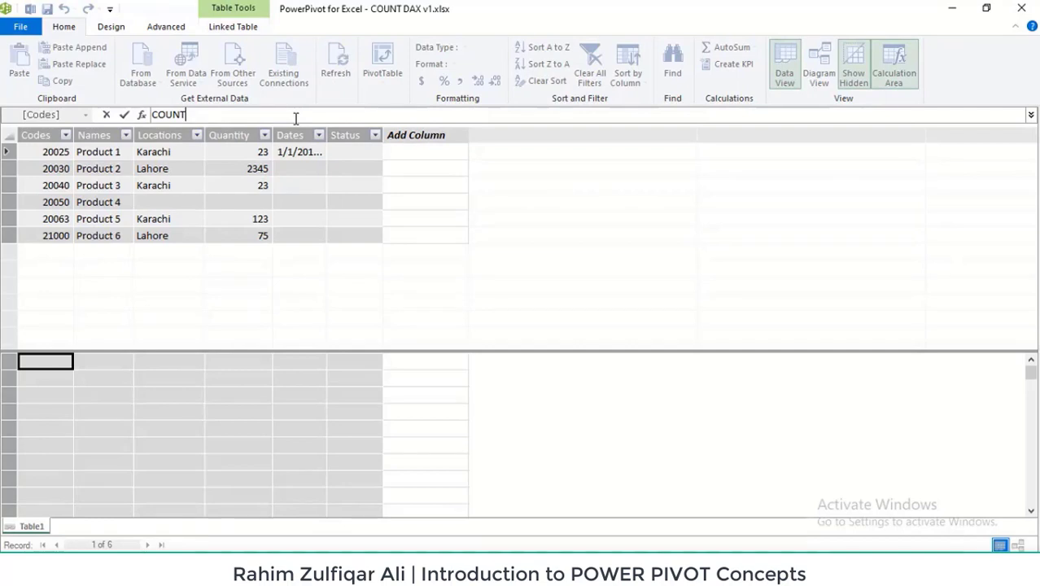
{"action": "type", "text": ":=COUNT("}
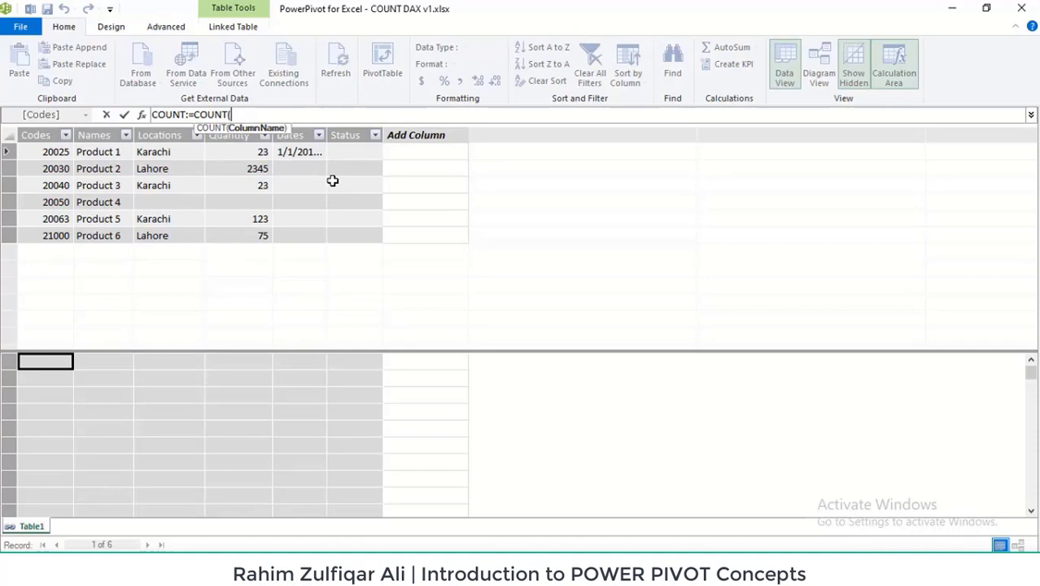
{"action": "type", "text": "TAB"}
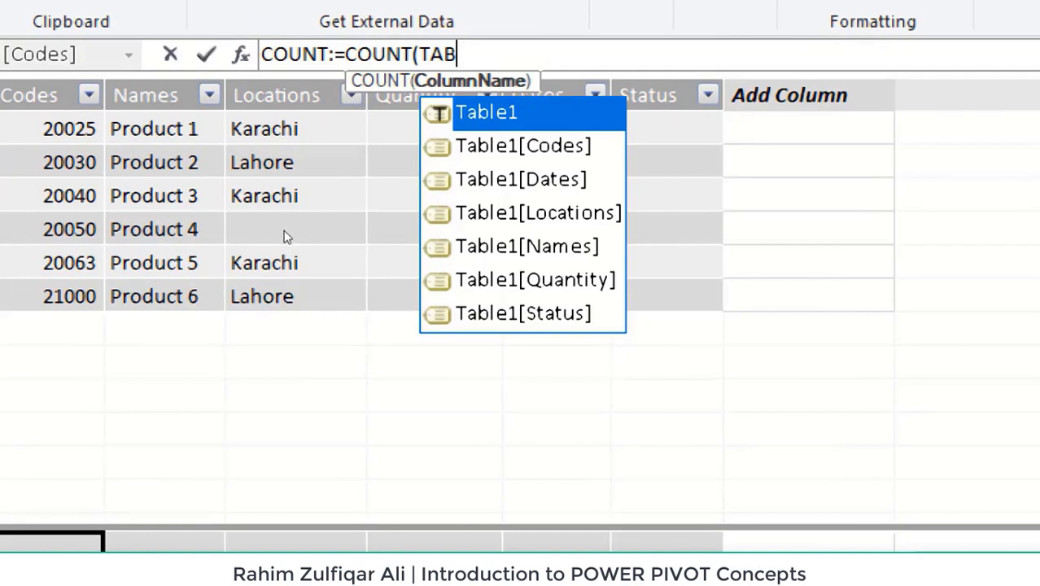
{"action": "key", "text": "Down"}
{"action": "key", "text": "Down"}
{"action": "key", "text": "Down"}
{"action": "key", "text": "Down"}
{"action": "key", "text": "Down"}
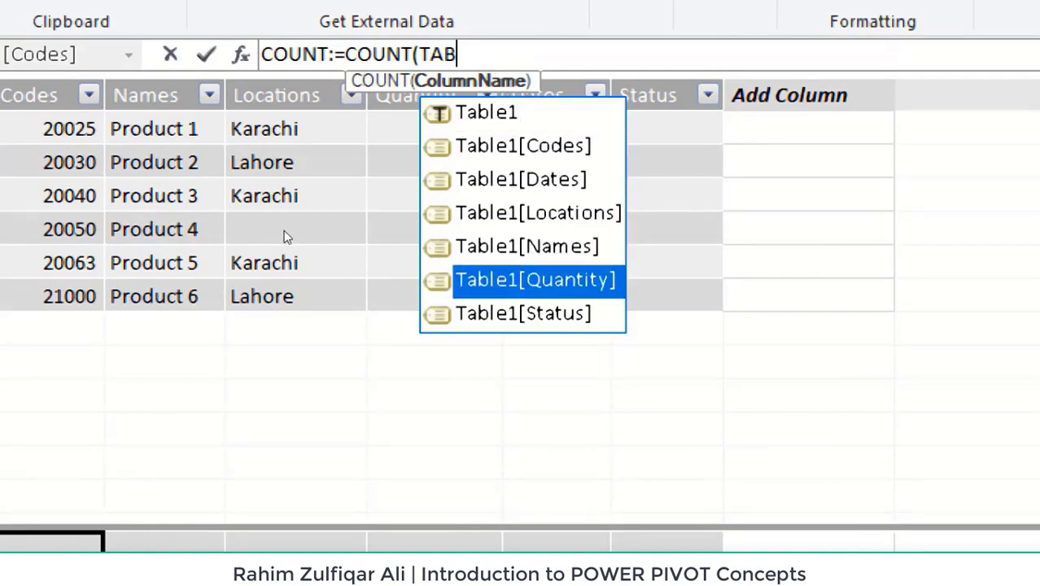
{"action": "key", "text": "Tab"}
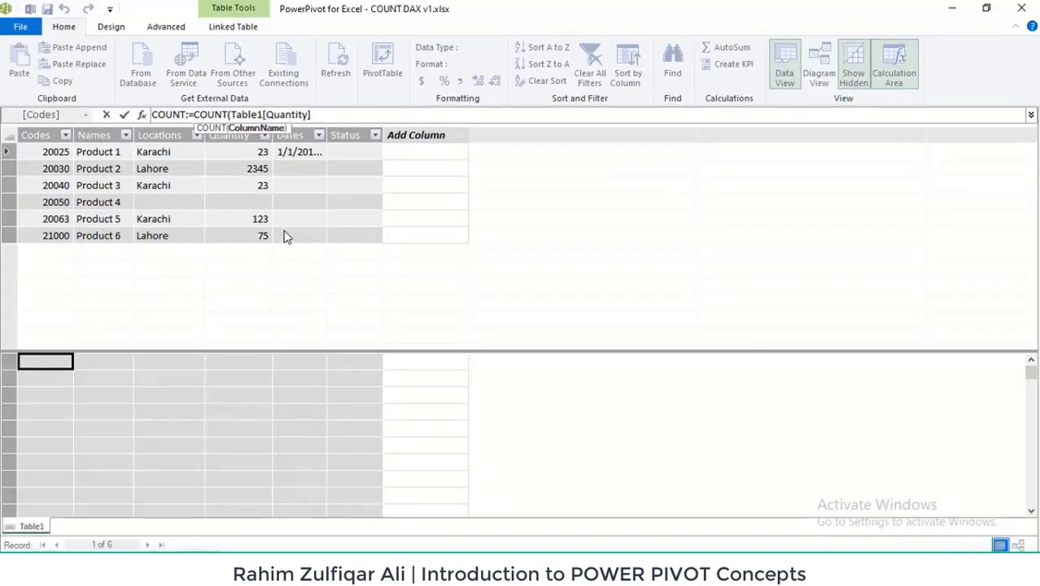
{"action": "type", "text": ")"}
{"action": "key", "text": "Return"}
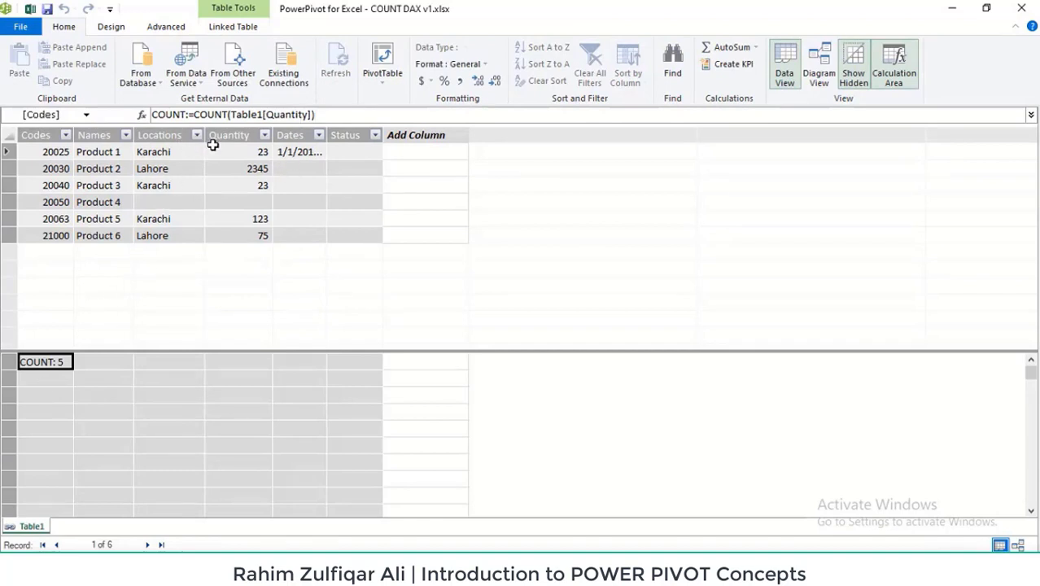
Examine the individual Quantity cells, including the one for Product 4, to see which ones the COUNT measure counts
{"action": "left_click", "coordinate": [215, 150]}
{"action": "left_click", "coordinate": [225, 236]}
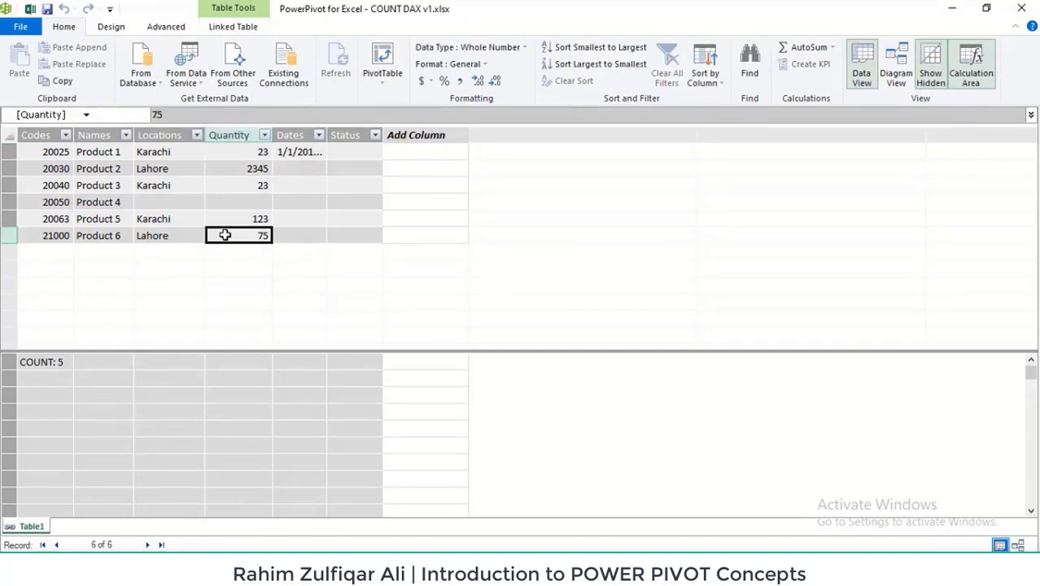
{"action": "left_click", "coordinate": [224, 219]}
{"action": "left_click", "coordinate": [235, 185]}
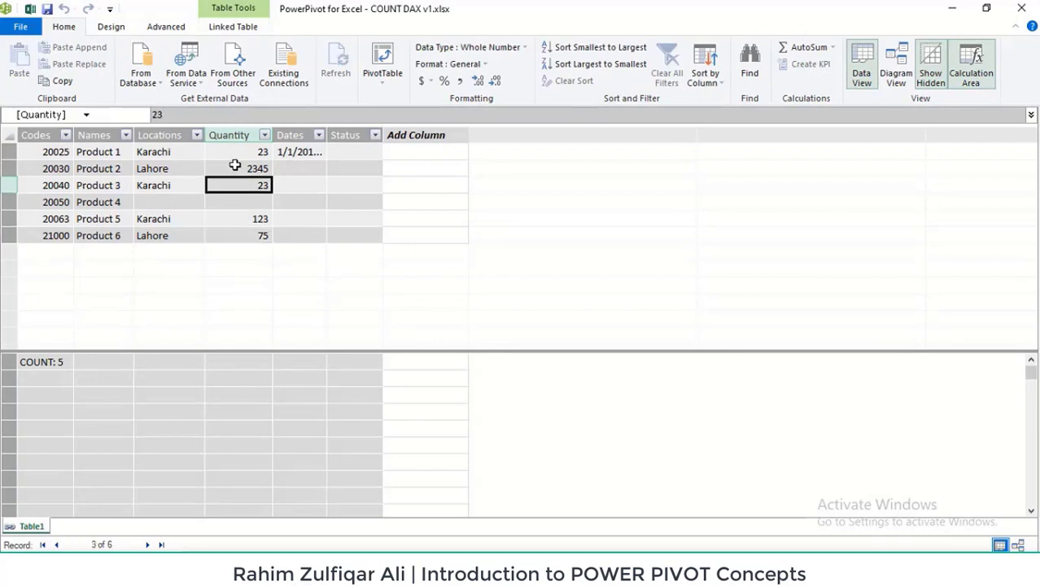
{"action": "left_click", "coordinate": [234, 167]}
{"action": "left_click", "coordinate": [235, 154]}
{"action": "left_click", "coordinate": [232, 201]}
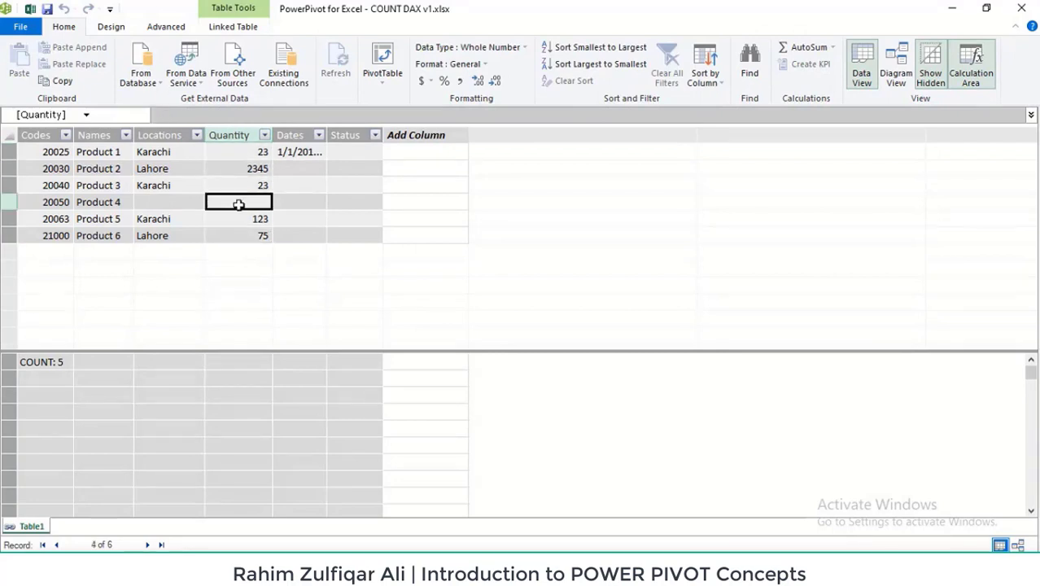
Create the measure COUNTWITHTEXT:=COUNT(Table1[Locations]) below COUNT and widen the Codes column to fit it
{"action": "left_click", "coordinate": [84, 379]}
{"action": "left_click", "coordinate": [60, 376]}
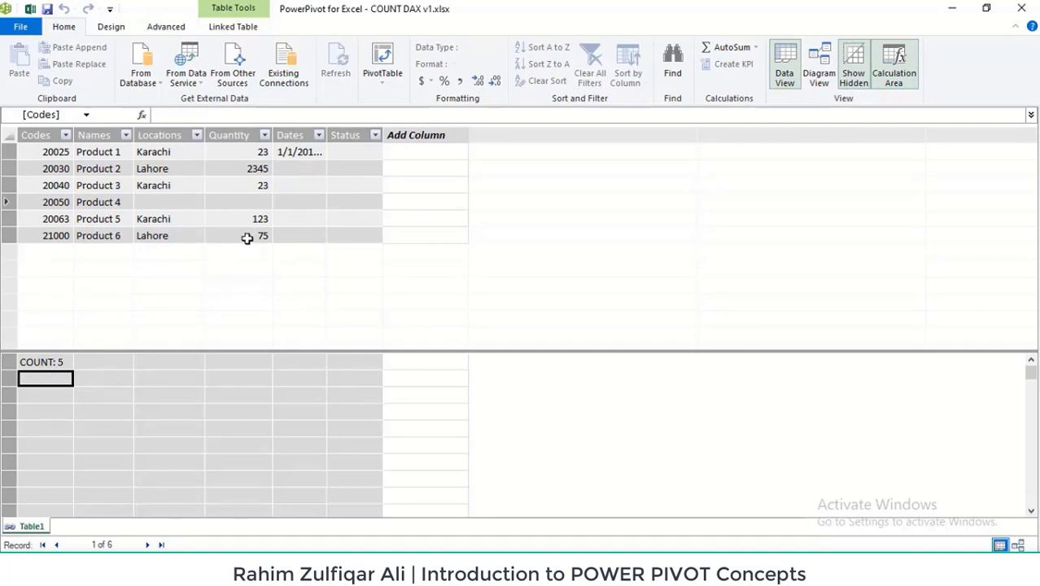
{"action": "type", "text": "COUNT"}
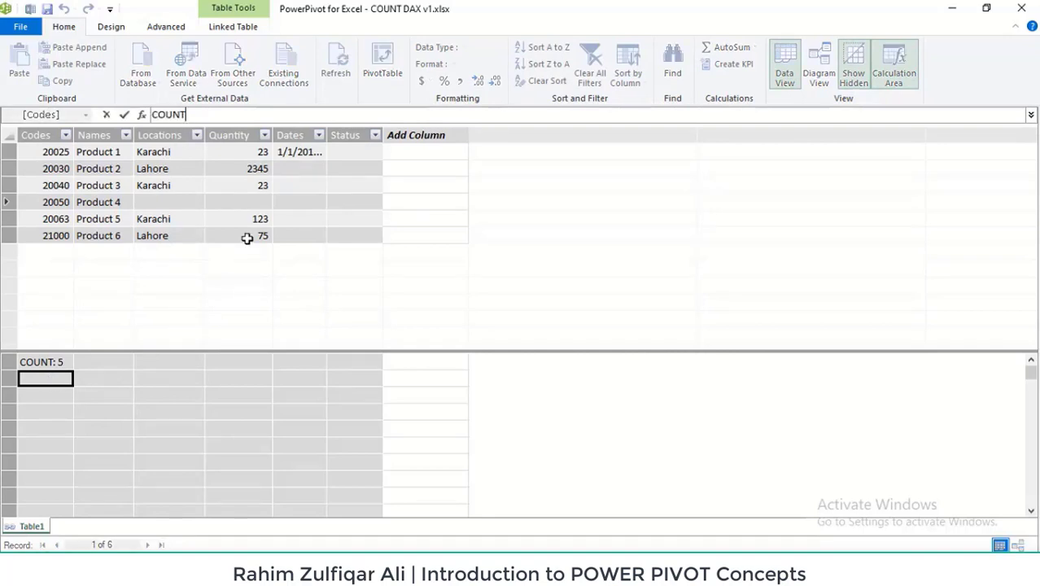
{"action": "type", "text": "WITHTEXT:="}
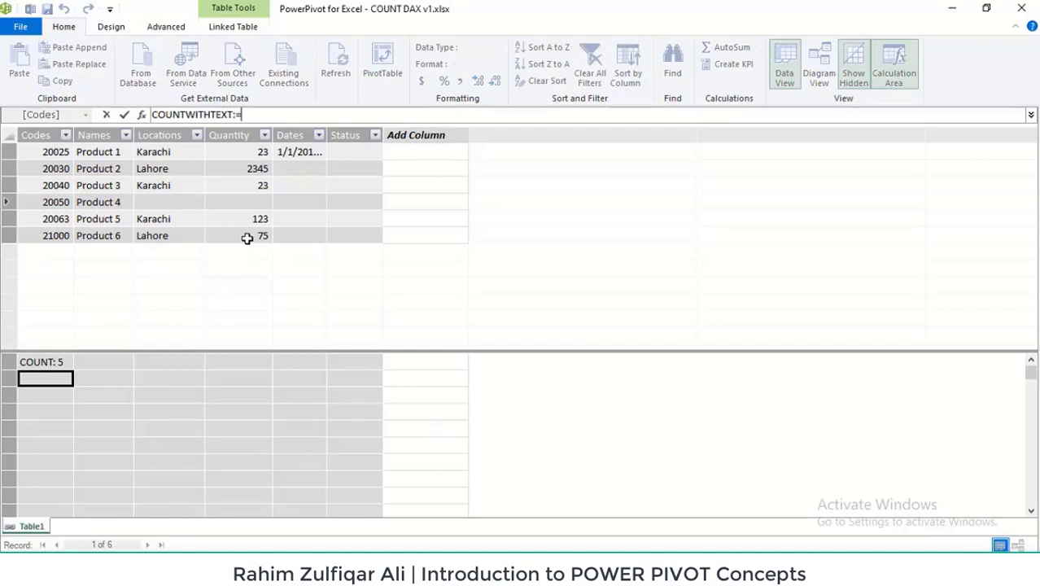
{"action": "type", "text": "COUNT("}
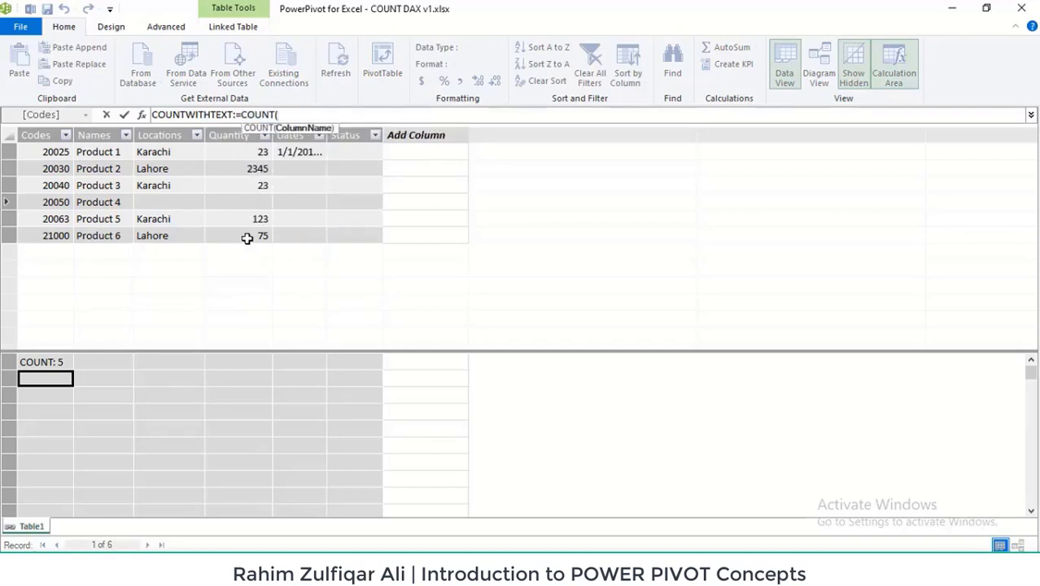
{"action": "type", "text": "TAB"}
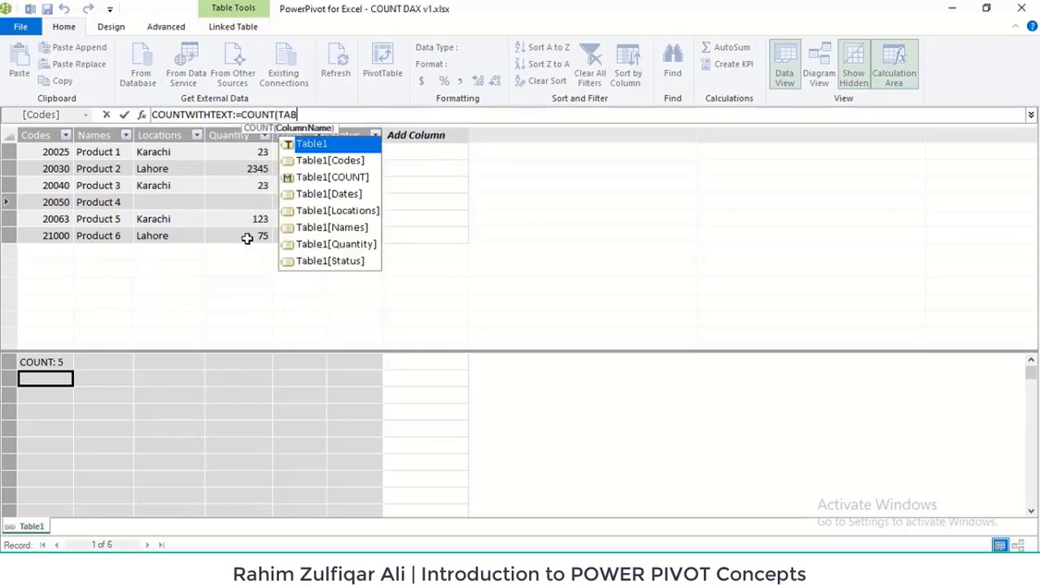
{"action": "key", "text": "Down"}
{"action": "key", "text": "Down"}
{"action": "key", "text": "Down"}
{"action": "key", "text": "Down"}
{"action": "key", "text": "Down"}
{"action": "key", "text": "Down"}
{"action": "key", "text": "Down"}
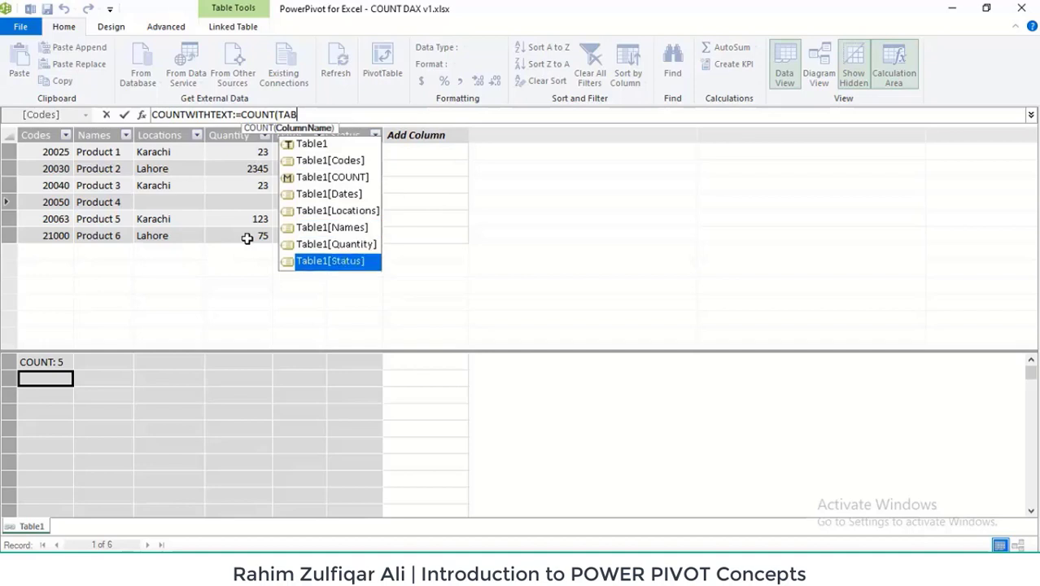
{"action": "key", "text": "Up"}
{"action": "key", "text": "Up"}
{"action": "key", "text": "Up"}
{"action": "key", "text": "Tab"}
{"action": "type", "text": ")"}
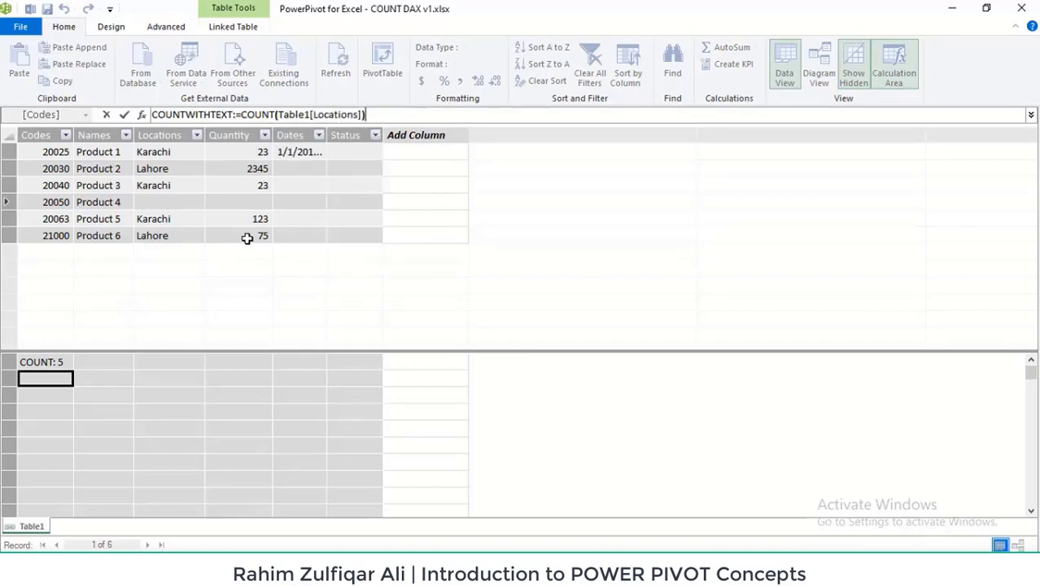
{"action": "key", "text": "Return"}
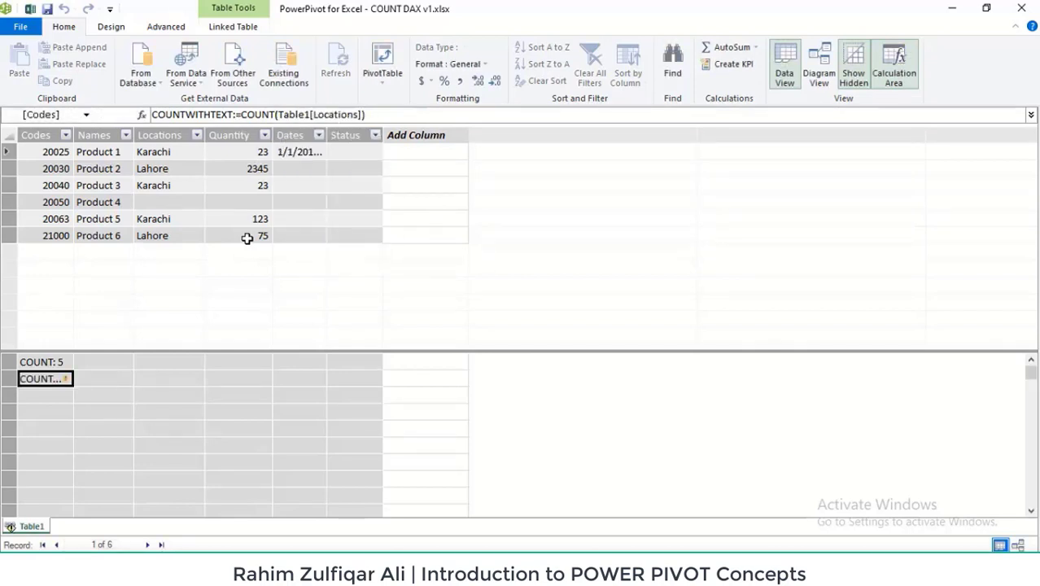
{"action": "double_click", "coordinate": [144, 129]}
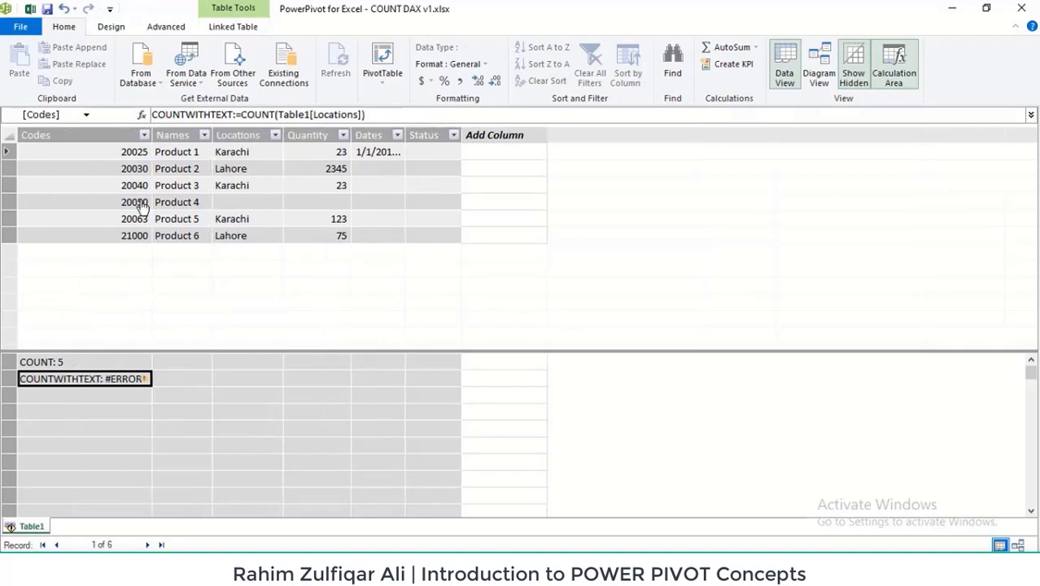
Create the measure COUNTWITHDATES:=COUNT(Table1[Dates]) in the calculation cell below COUNTWITHTEXT
{"action": "left_click", "coordinate": [136, 392]}
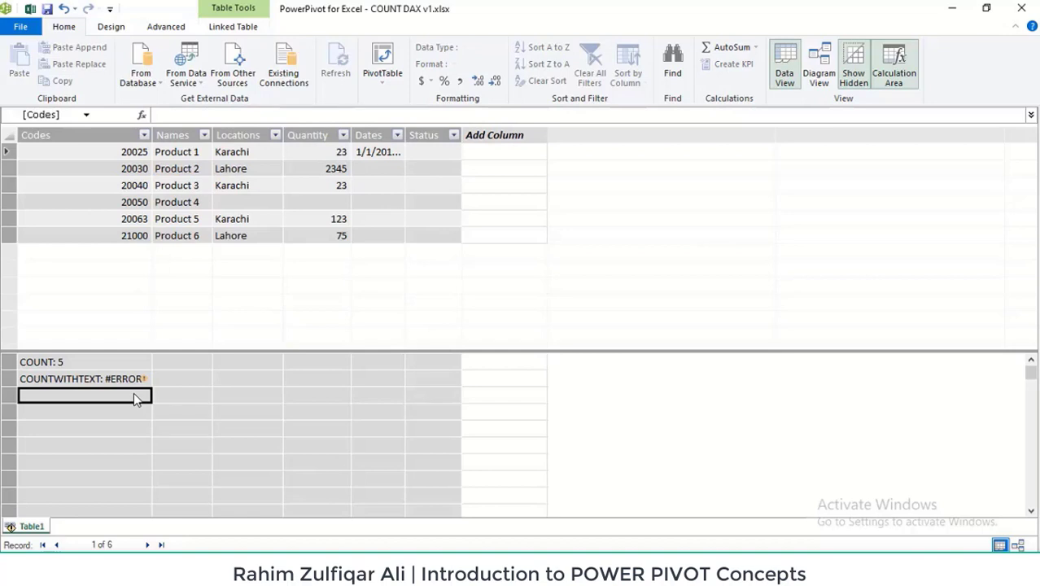
{"action": "left_click", "coordinate": [224, 114]}
{"action": "type", "text": "C"}
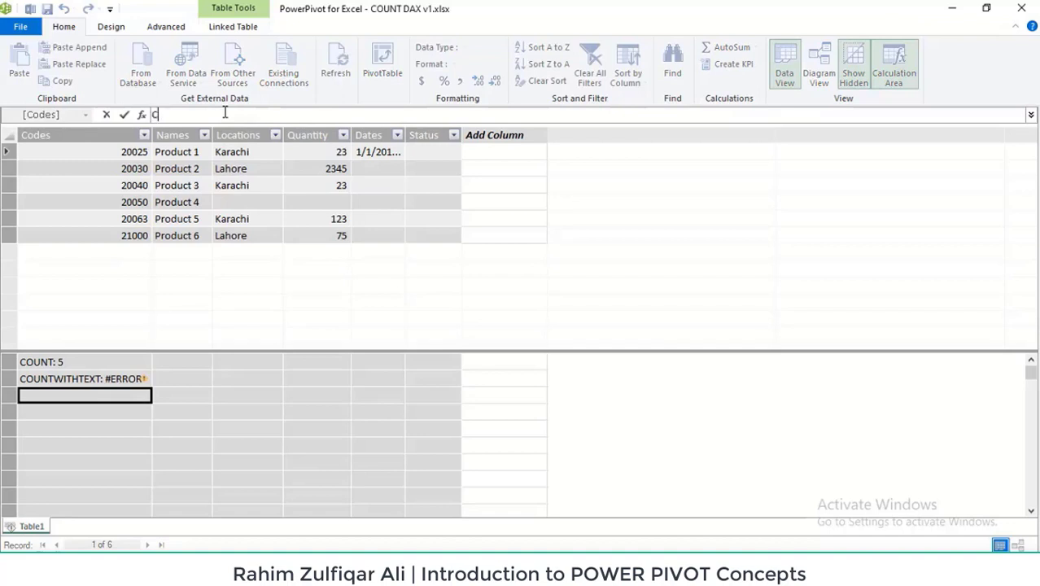
{"action": "type", "text": "OUNTWITHDATES:="}
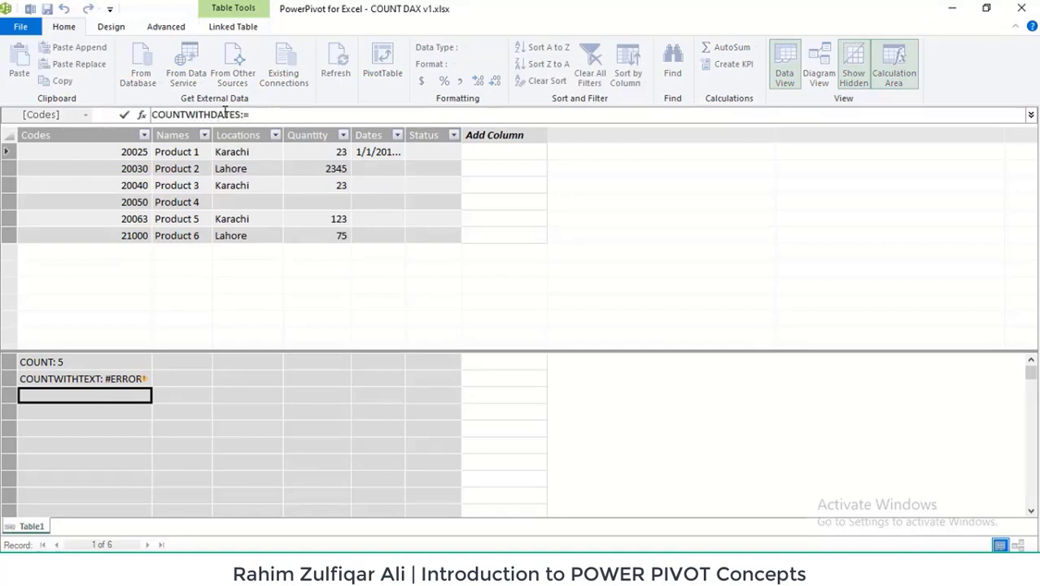
{"action": "type", "text": "COUNT("}
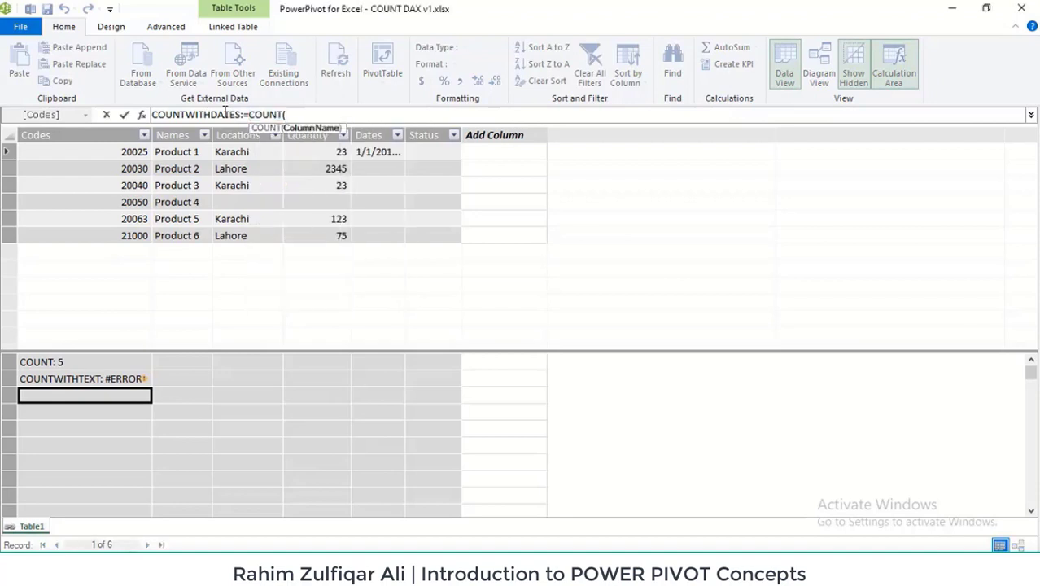
{"action": "type", "text": "TAB"}
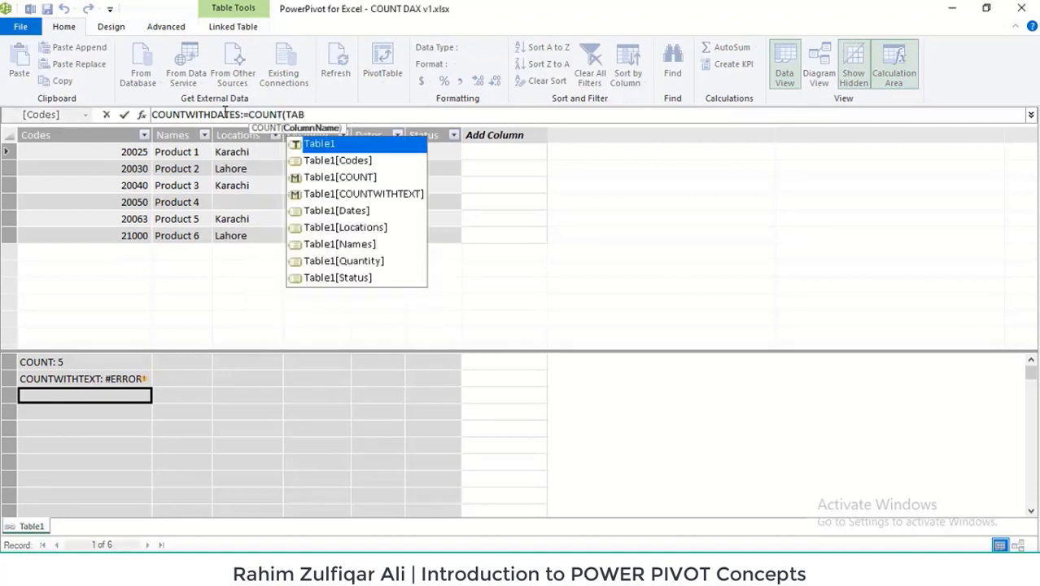
{"action": "key", "text": "Down"}
{"action": "key", "text": "Down"}
{"action": "key", "text": "Down"}
{"action": "key", "text": "Down"}
{"action": "key", "text": "Down"}
{"action": "key", "text": "Down"}
{"action": "key", "text": "Down"}
{"action": "key", "text": "Down"}
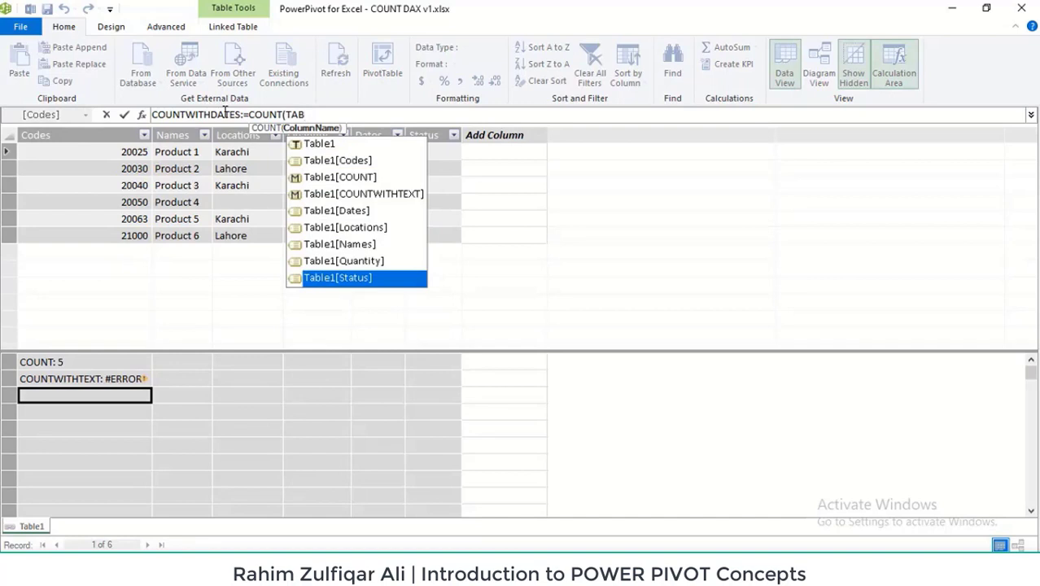
{"action": "key", "text": "Up"}
{"action": "key", "text": "Up"}
{"action": "key", "text": "Up"}
{"action": "key", "text": "Up"}
{"action": "key", "text": "Tab"}
{"action": "type", "text": ")"}
{"action": "key", "text": "Return"}
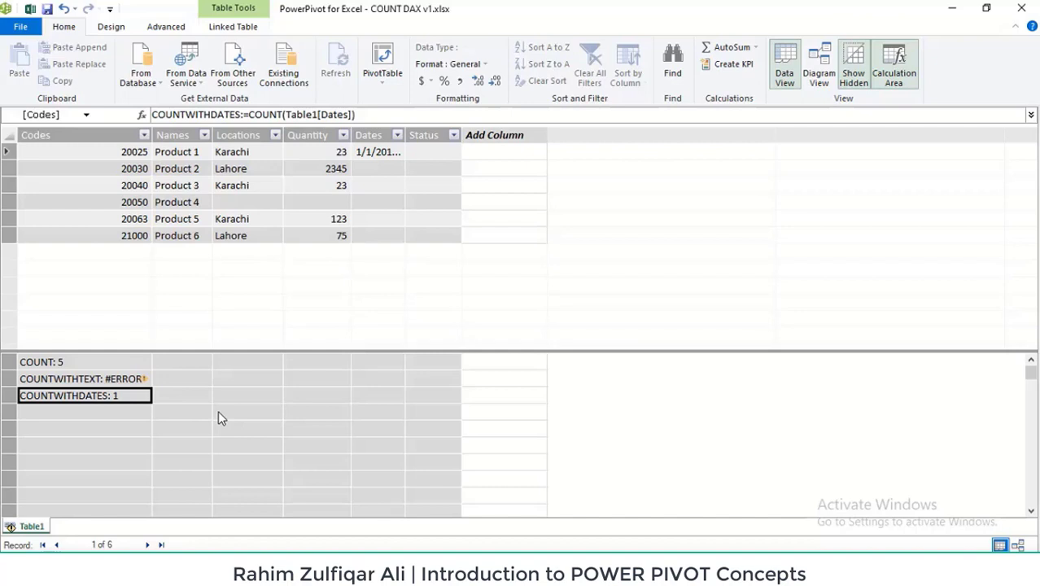
Create the measure COUNTA:=COUNTA(Table1[Locations]) under Codes, leaving one empty calculation cell below COUNTWITHDATES
{"action": "left_click", "coordinate": [114, 427]}
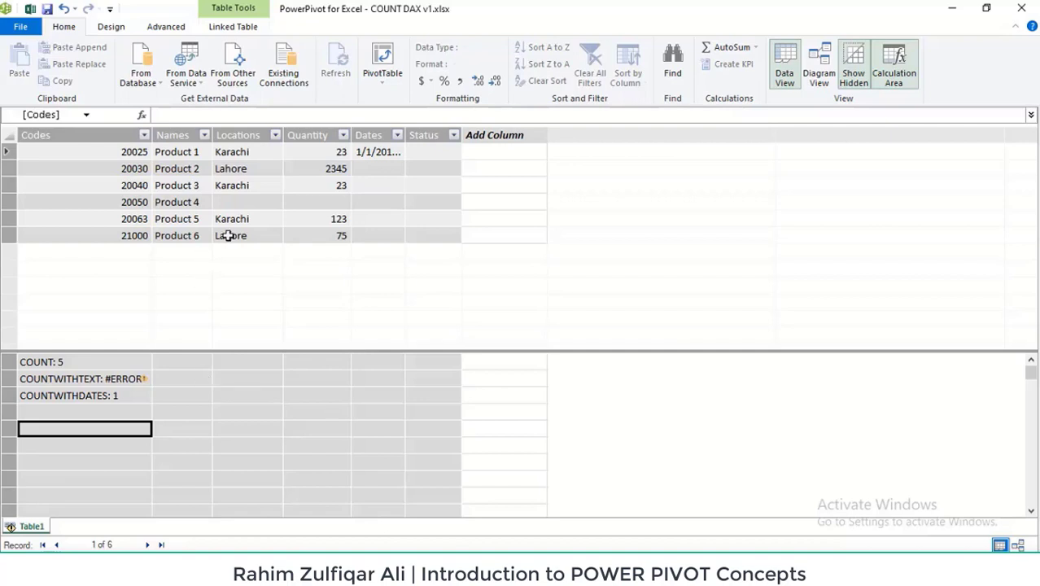
{"action": "type", "text": "COUNT"}
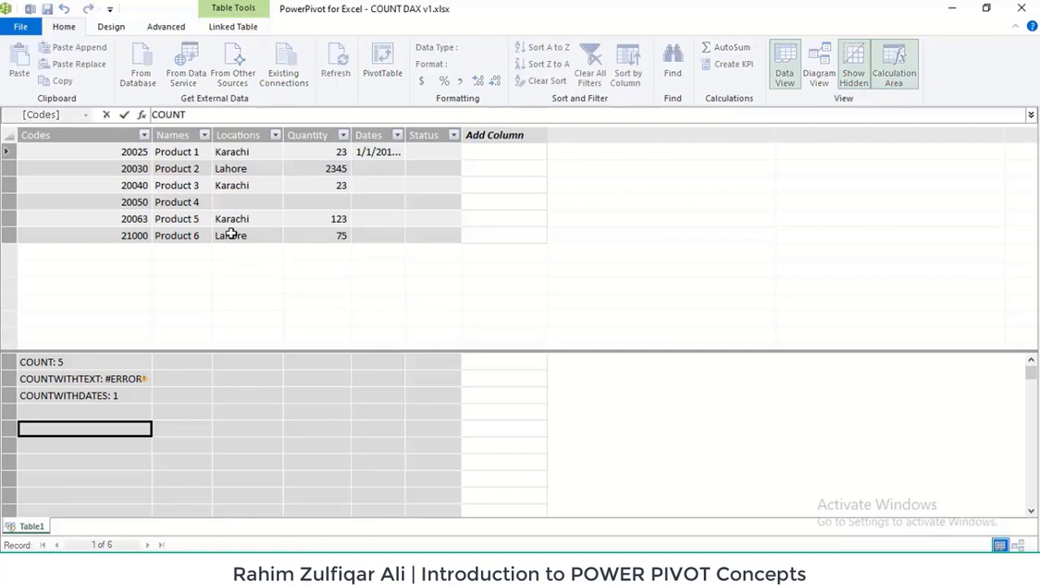
{"action": "type", "text": "A="}
{"action": "type", "text": "=COUNT"}
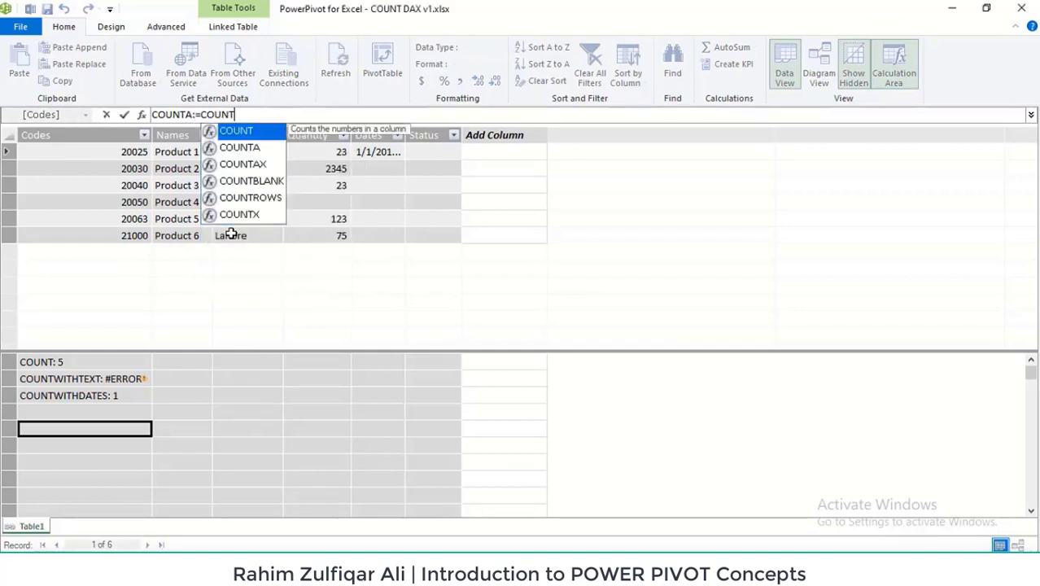
{"action": "type", "text": "A("}
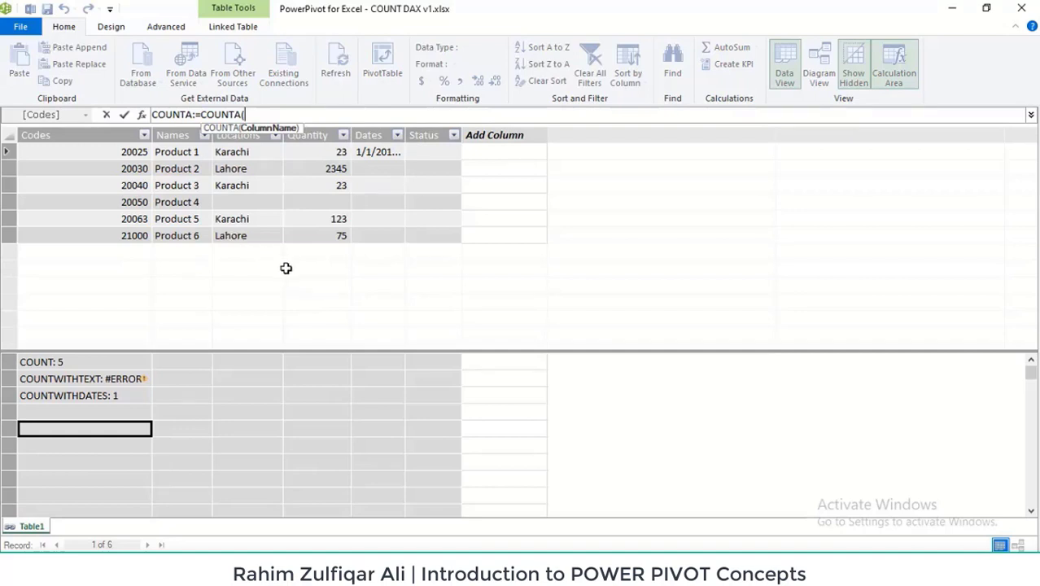
{"action": "type", "text": "TABLE"}
{"action": "key", "text": "Down"}
{"action": "key", "text": "Down"}
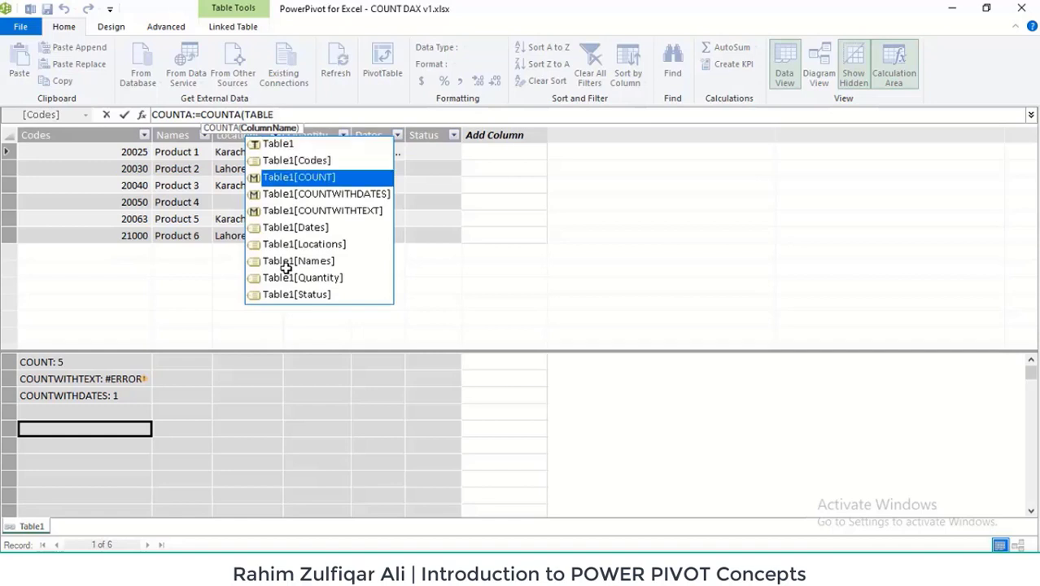
{"action": "key", "text": "Down"}
{"action": "key", "text": "Down"}
{"action": "key", "text": "Down"}
{"action": "key", "text": "Down"}
{"action": "key", "text": "Tab"}
{"action": "type", "text": ")"}
{"action": "key", "text": "Return"}
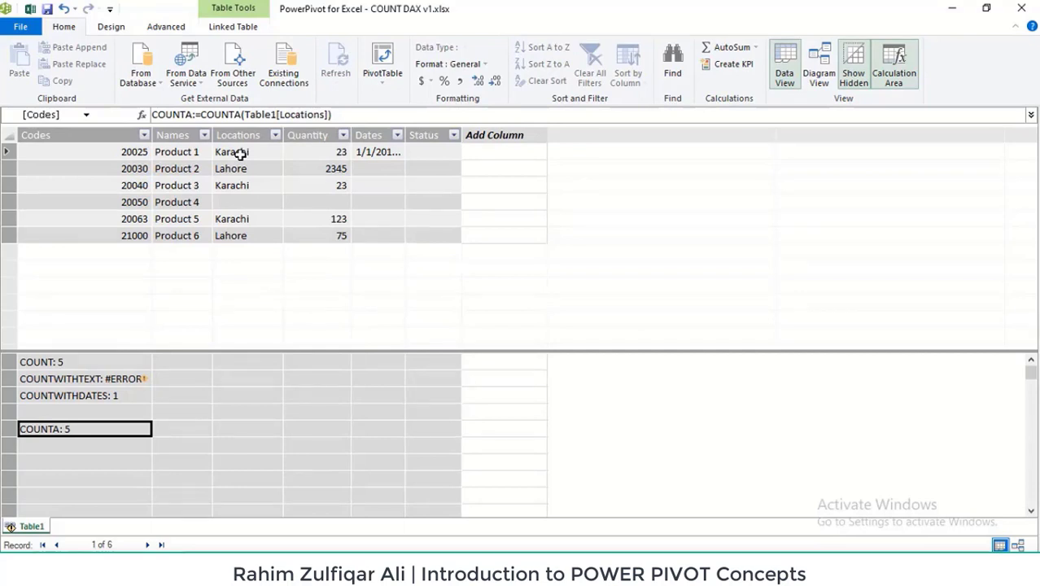
Create the measure DISTINCTCOUNT:=DISTINCTCOUNT(Table1[Locations]) in the first calculation cell under Locations and widen that column to fit it
{"action": "left_click", "coordinate": [262, 364]}
{"action": "type", "text": "DIS"}
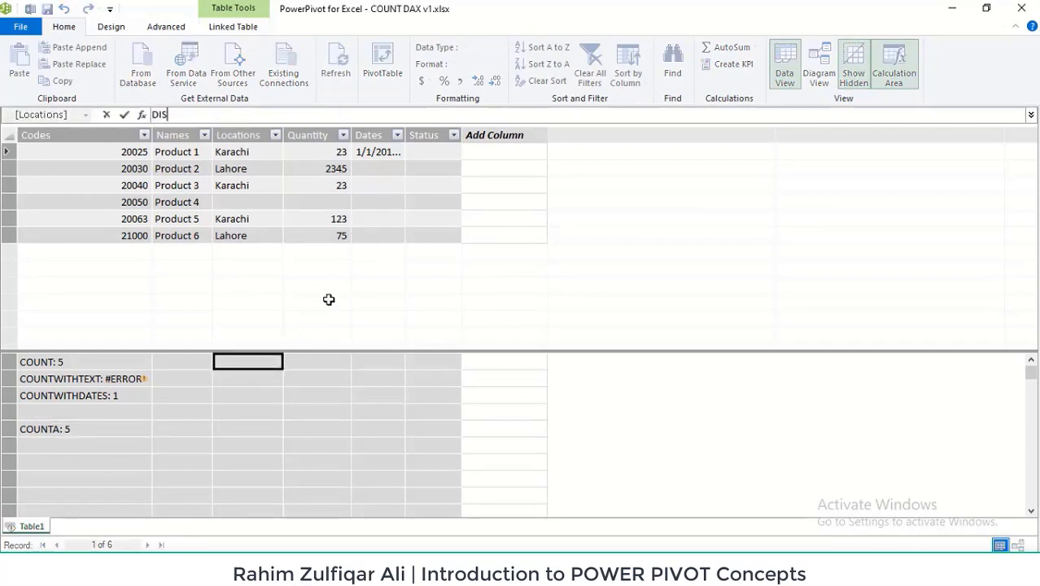
{"action": "type", "text": "TINCTCOUNT:="}
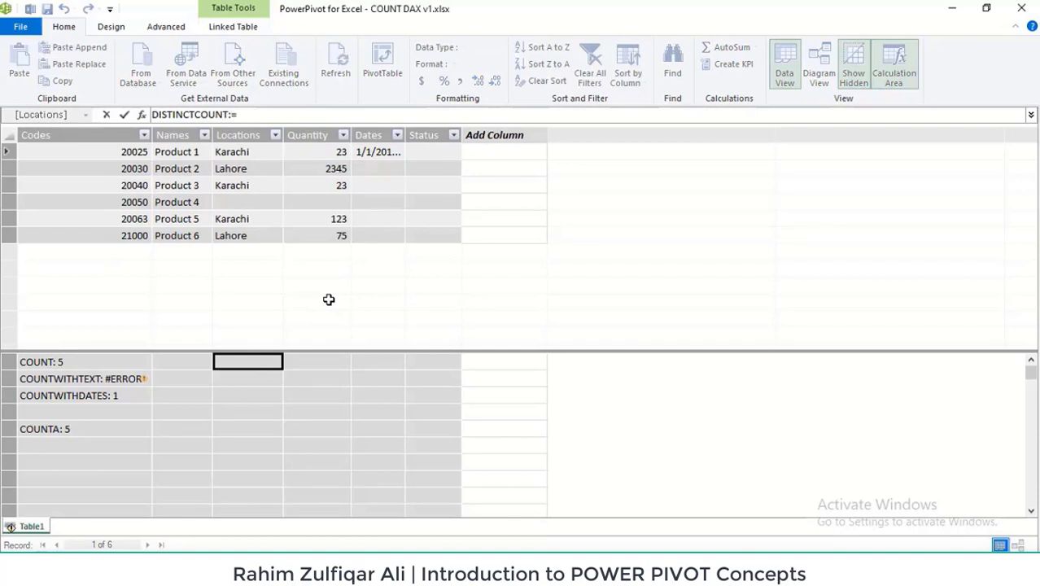
{"action": "type", "text": "DIS"}
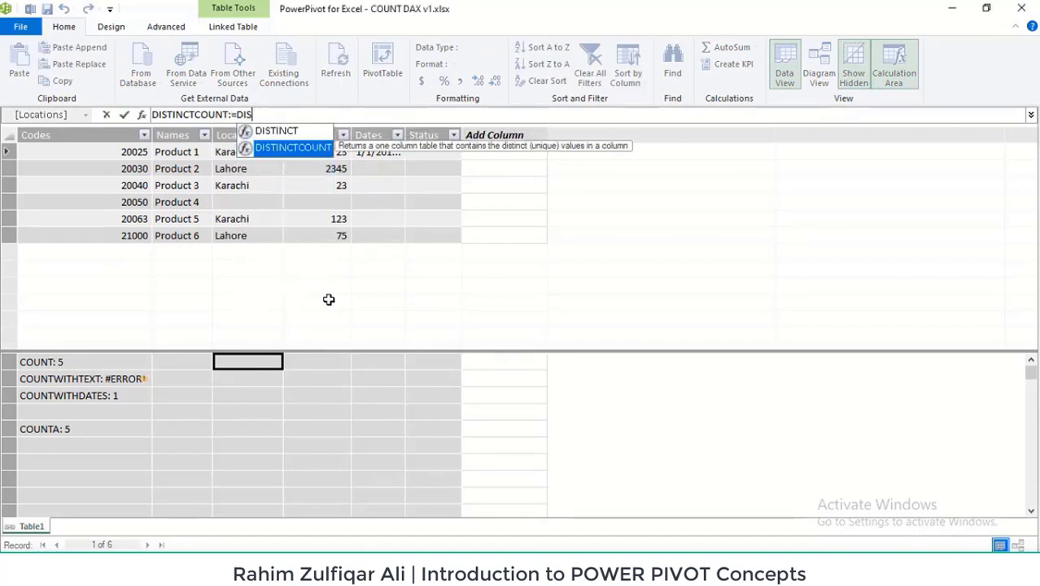
{"action": "key", "text": "Tab"}
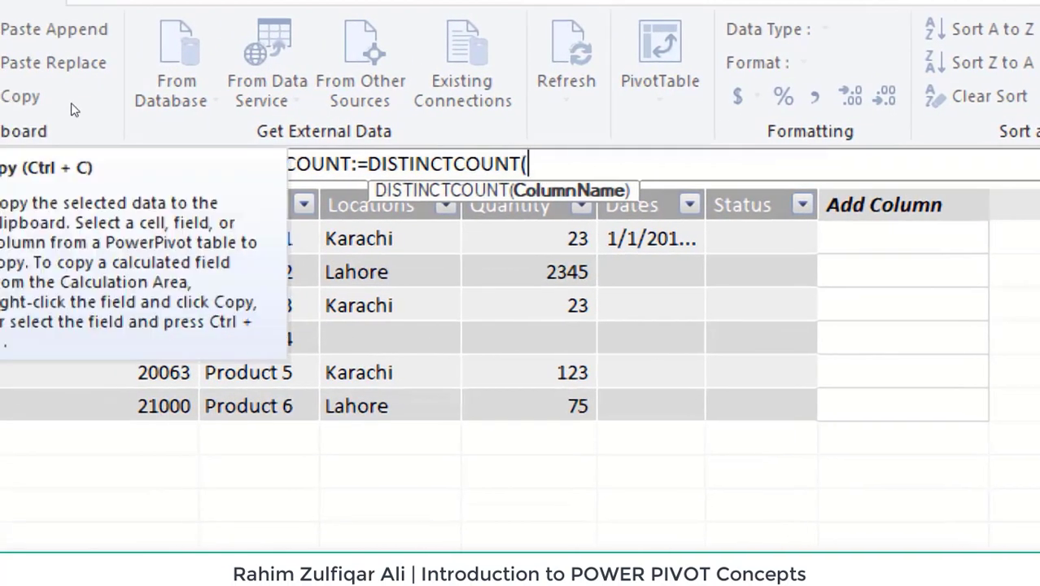
{"action": "type", "text": "["}
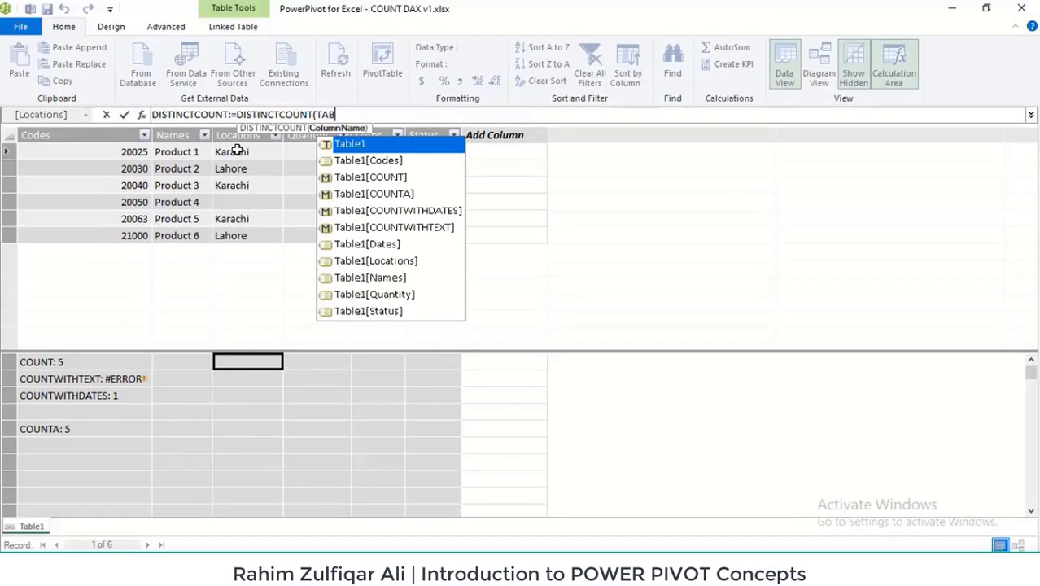
{"action": "key", "text": "Down"}
{"action": "key", "text": "Down"}
{"action": "key", "text": "Down"}
{"action": "key", "text": "Down"}
{"action": "key", "text": "Down"}
{"action": "key", "text": "Down"}
{"action": "key", "text": "Down"}
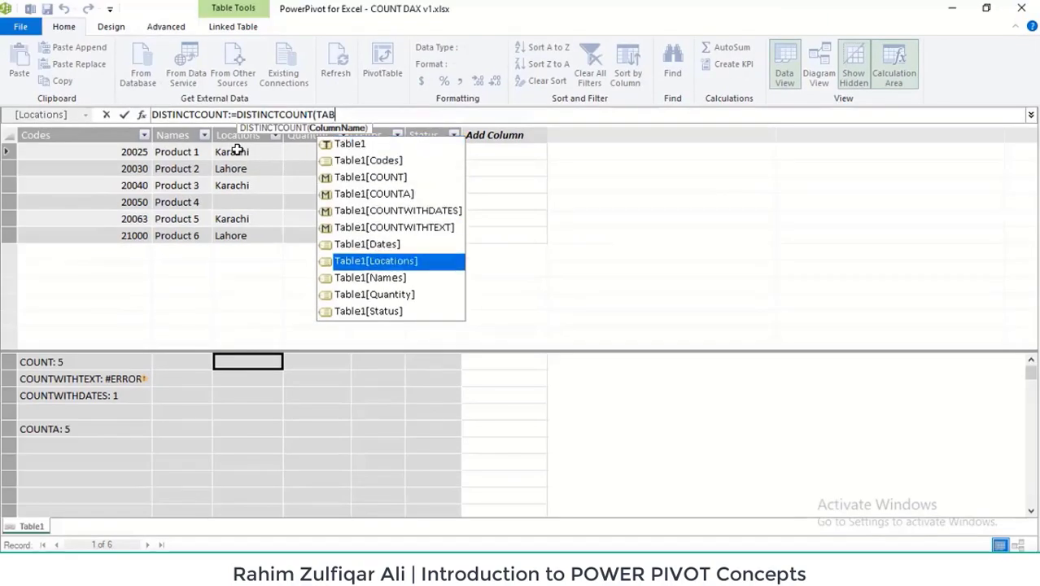
{"action": "key", "text": "Tab"}
{"action": "type", "text": ")"}
{"action": "key", "text": "Return"}
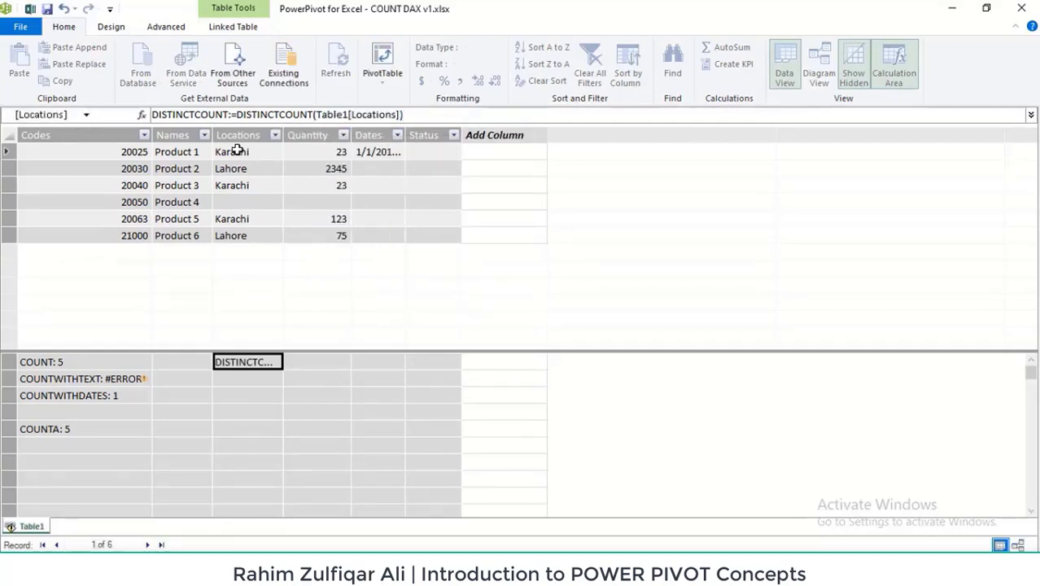
{"action": "left_click_drag", "start_coordinate": [283, 136], "coordinate": [346, 136]}
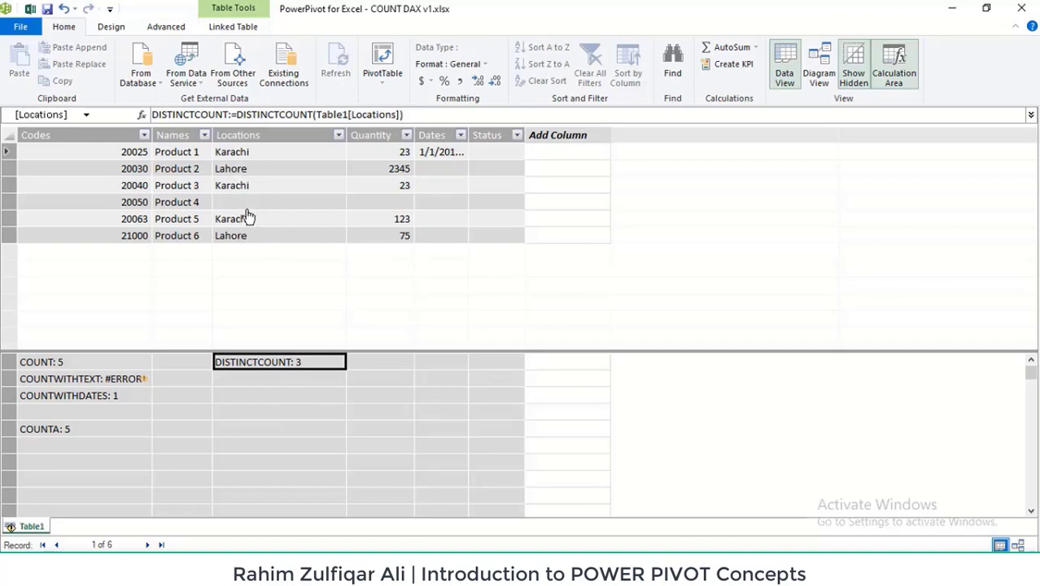
Create the measure COUNTROWS:=COUNTROWS(Table1) in the calculation cell below DISTINCTCOUNT
{"action": "left_click", "coordinate": [295, 379]}
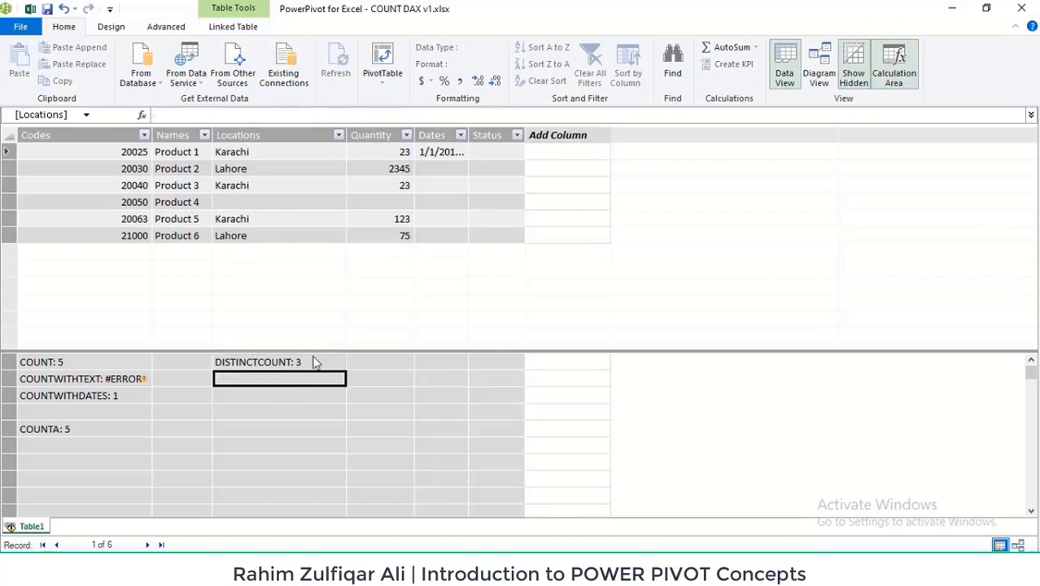
{"action": "left_click", "coordinate": [266, 117]}
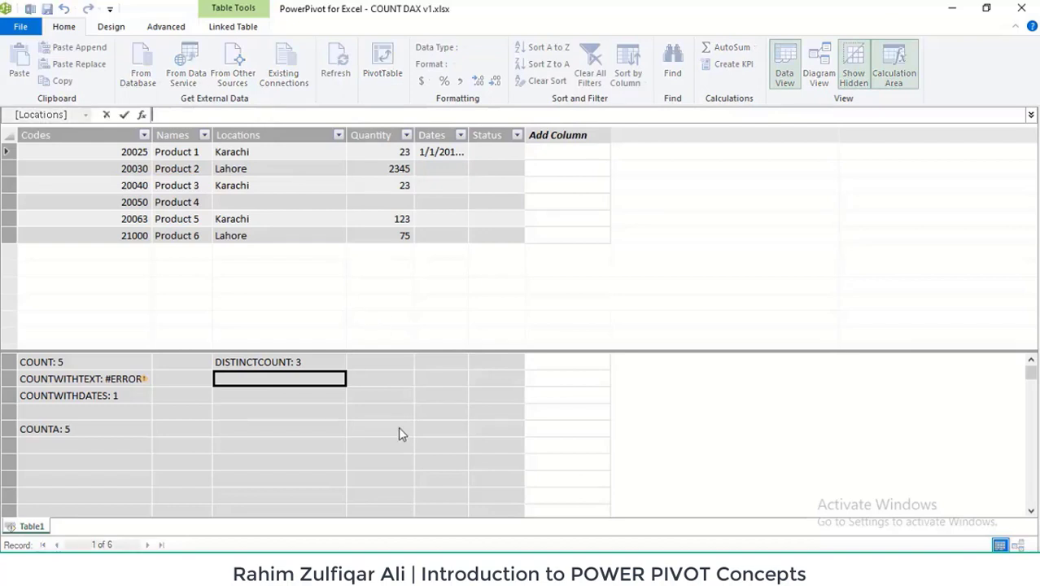
{"action": "type", "text": "COUNTROWS"}
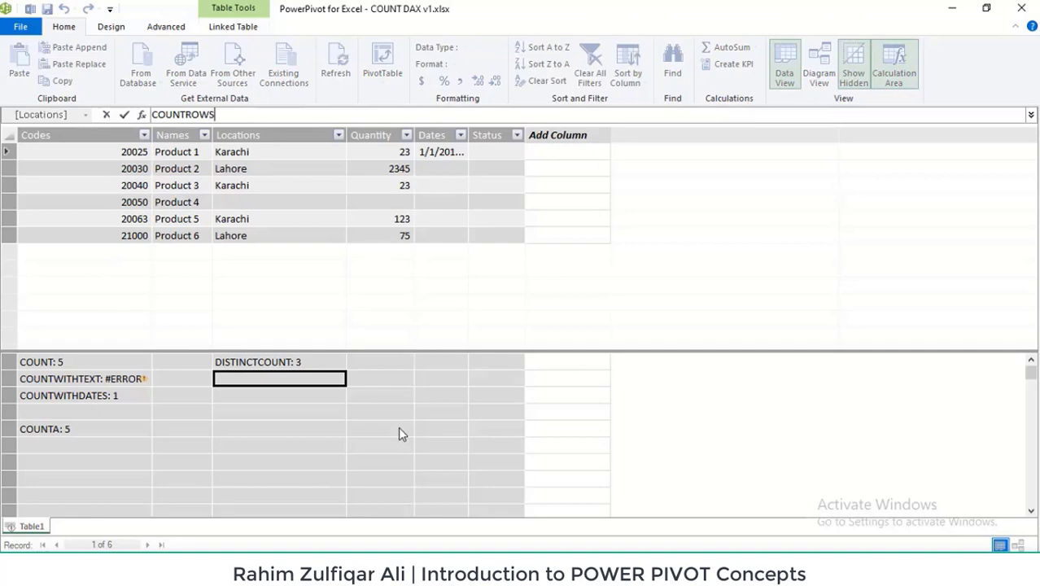
{"action": "type", "text": ":="}
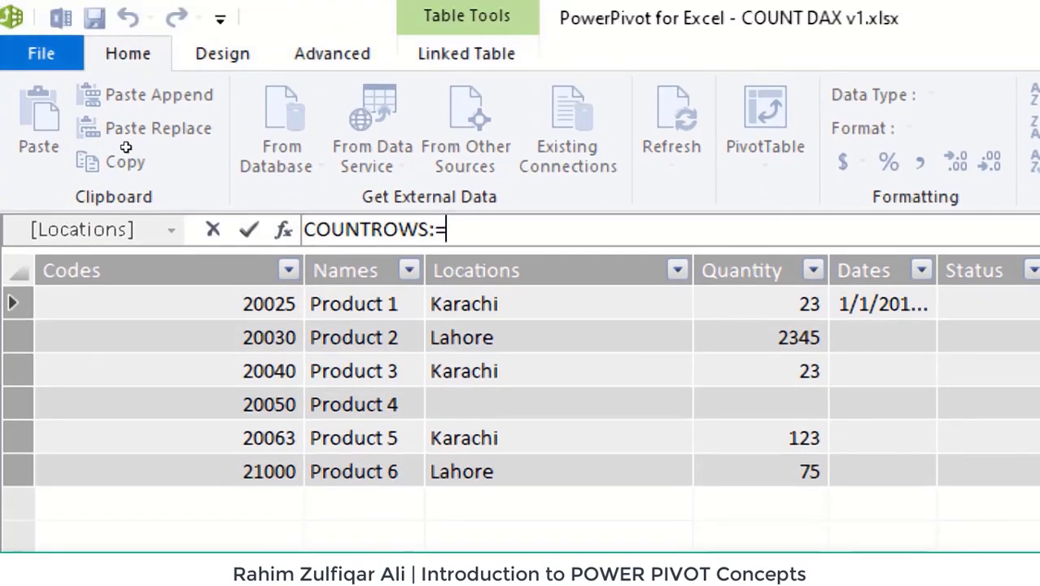
{"action": "type", "text": "COUN"}
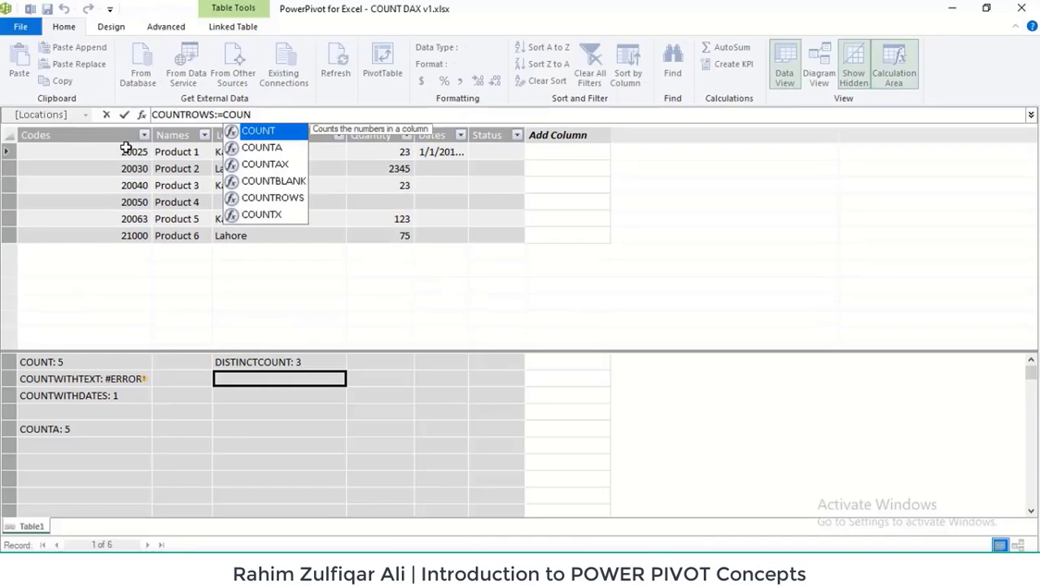
{"action": "key", "text": "Down"}
{"action": "key", "text": "Down"}
{"action": "key", "text": "Down"}
{"action": "key", "text": "Down"}
{"action": "key", "text": "Tab"}
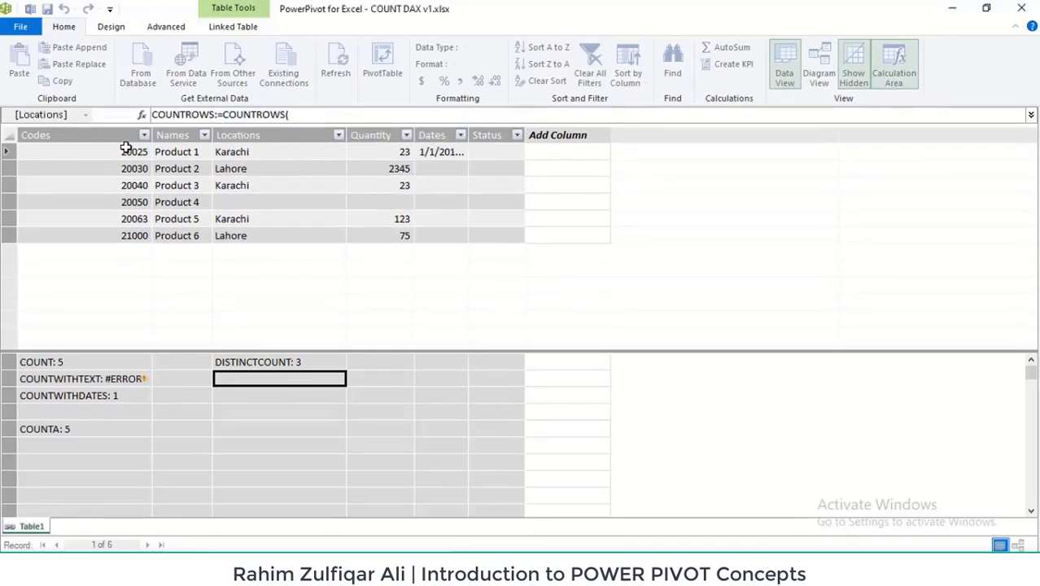
{"action": "type", "text": "Tab"}
{"action": "key", "text": "Tab"}
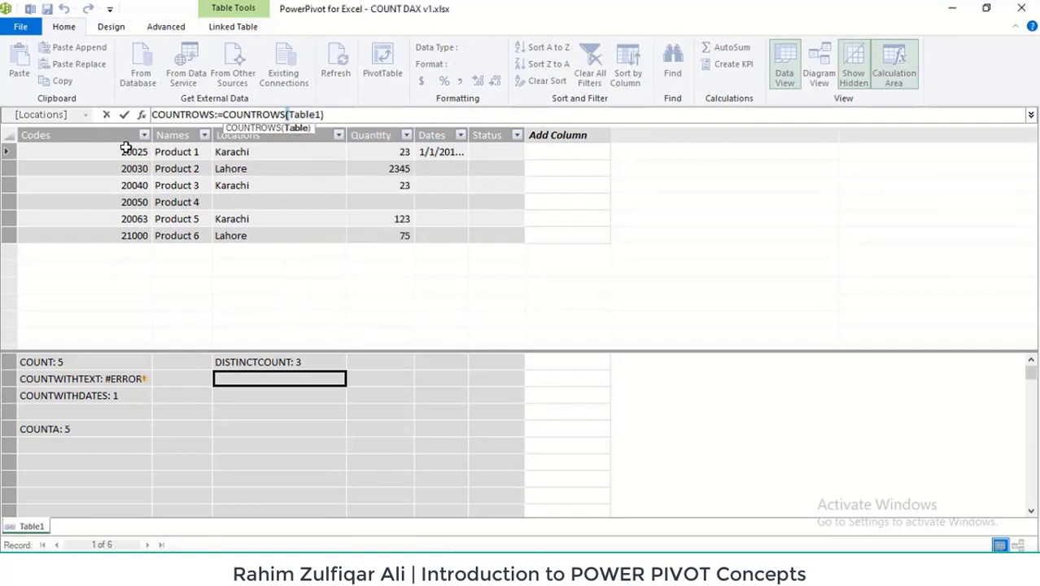
{"action": "type", "text": ")"}
{"action": "key", "text": "Return"}
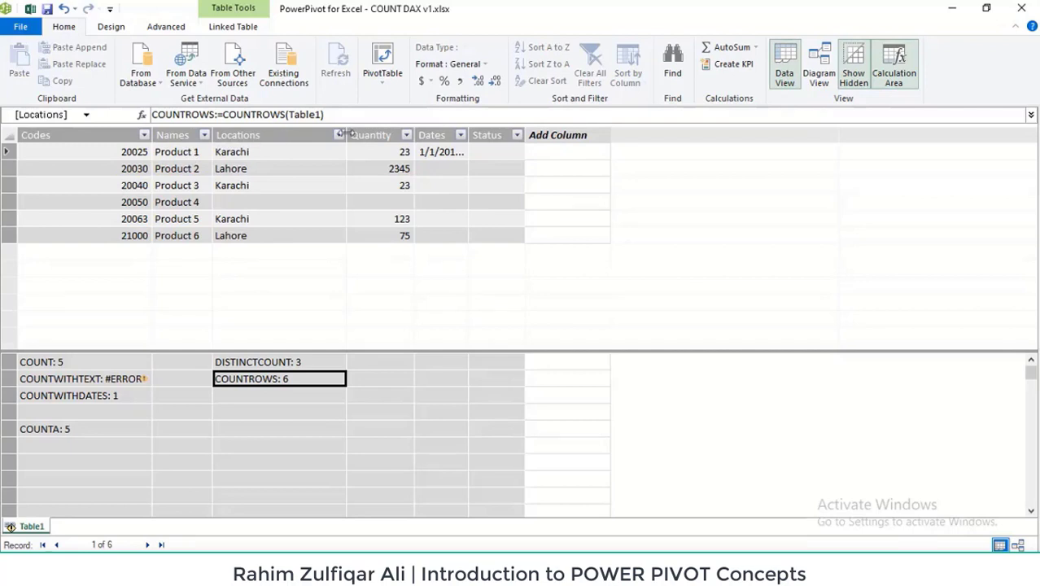
Filter the Names column to exclude Product 2 and Product 3, and check the COUNTROWS measure
{"action": "left_click", "coordinate": [204, 135]}
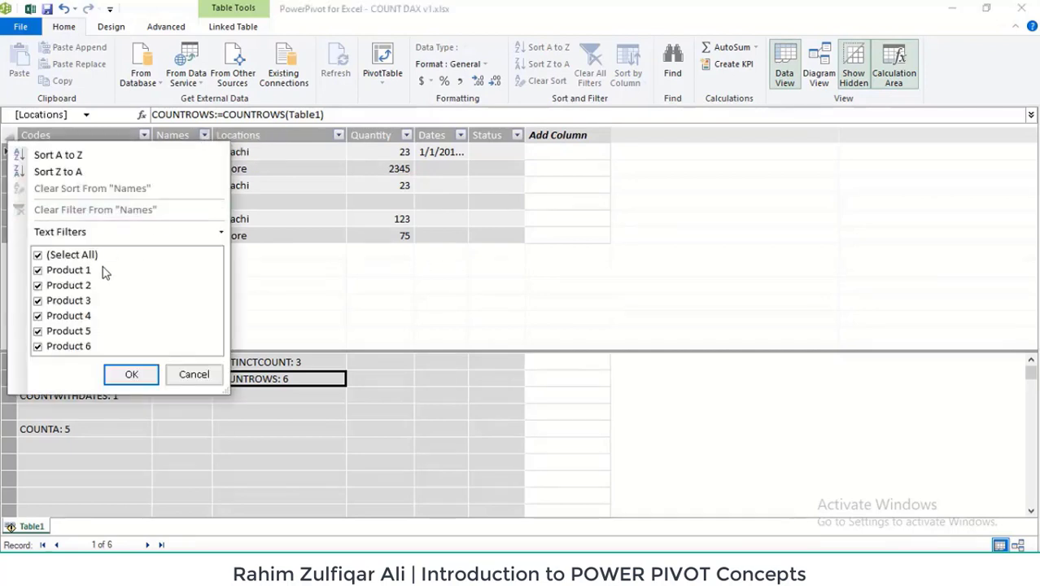
{"action": "left_click", "coordinate": [37, 301]}
{"action": "left_click", "coordinate": [114, 374]}
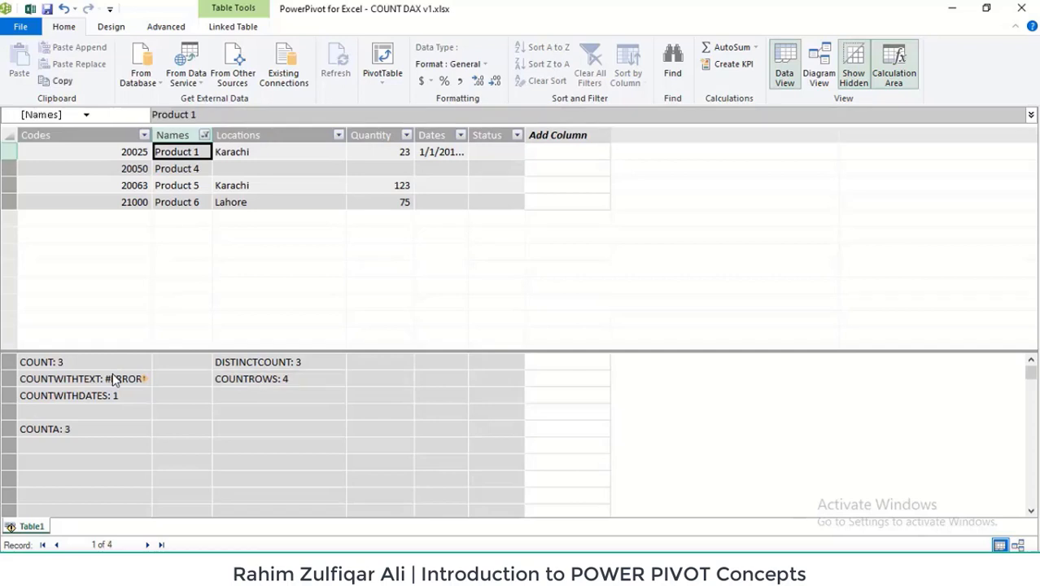
{"action": "left_click", "coordinate": [257, 381]}
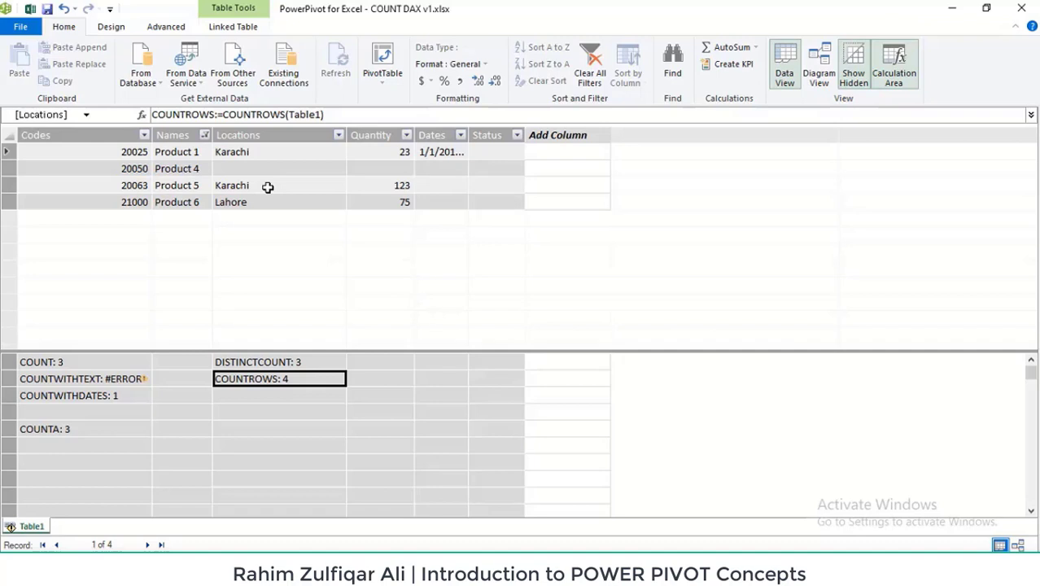
Reselect all products in the Names filter to show every row of the table
{"action": "left_click", "coordinate": [204, 136]}
{"action": "left_click", "coordinate": [40, 257]}
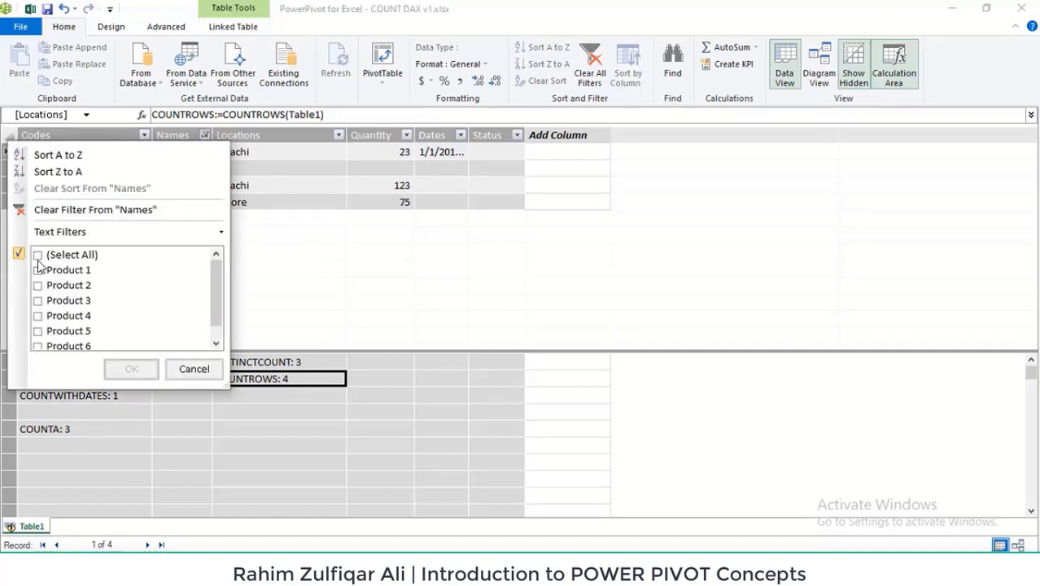
{"action": "left_click", "coordinate": [38, 254]}
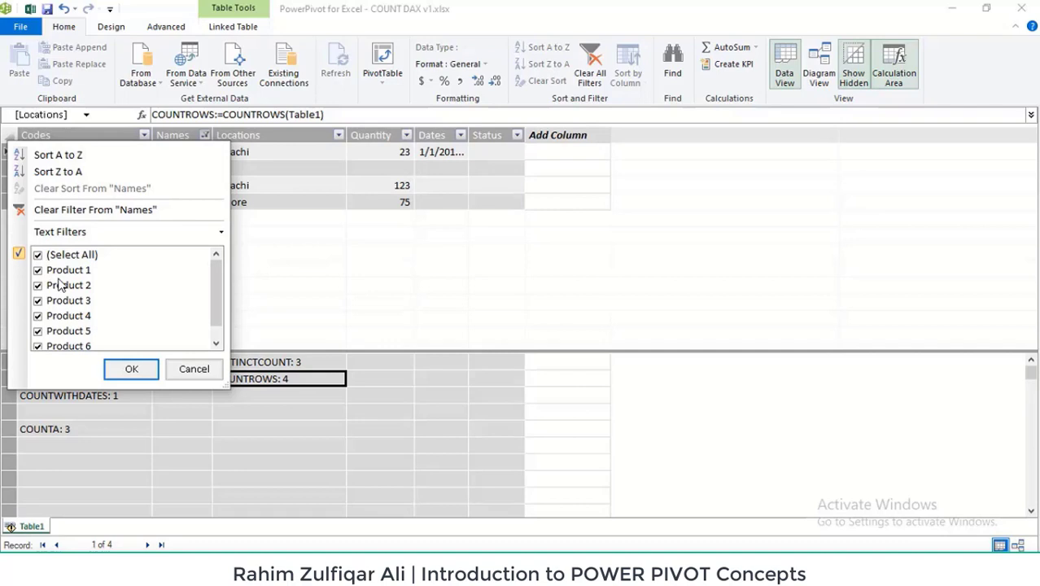
{"action": "left_click", "coordinate": [130, 368]}
Compare the COUNTROWS measure with the COUNTA and DISTINCTCOUNT measures and their formulas
{"action": "left_click", "coordinate": [264, 382]}
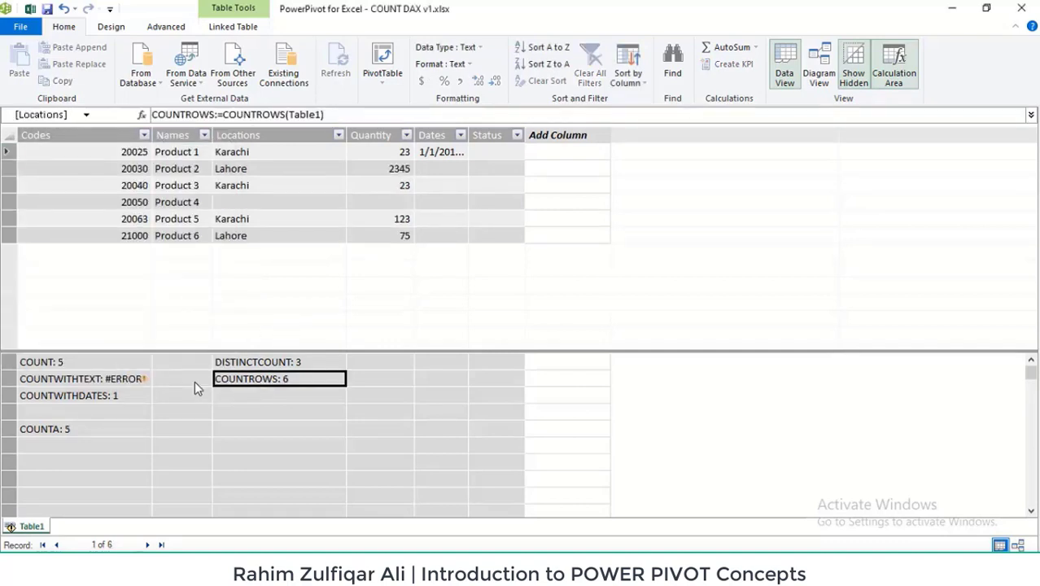
{"action": "left_click", "coordinate": [92, 428]}
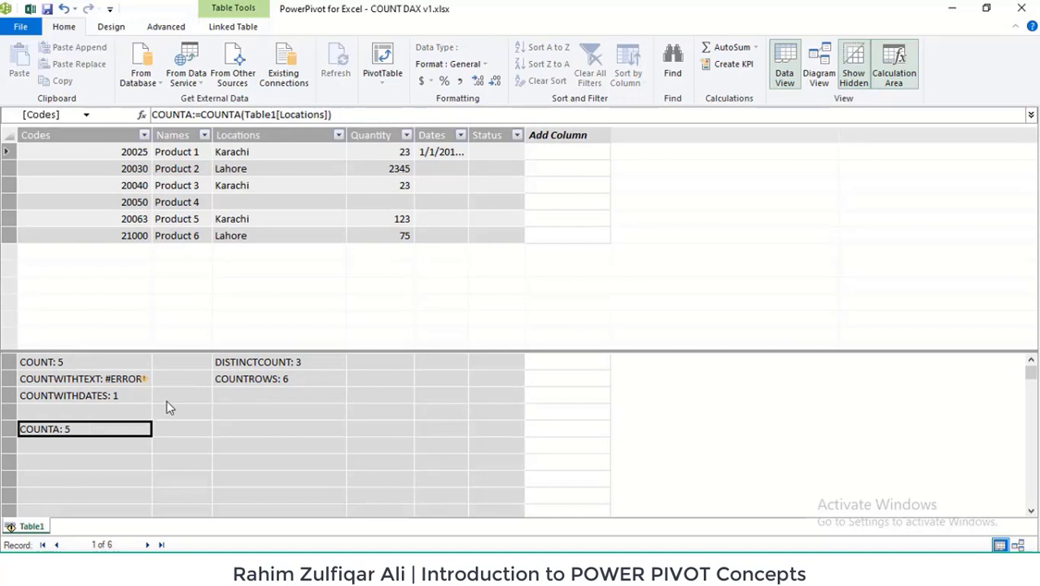
{"action": "left_click", "coordinate": [231, 382]}
{"action": "left_click", "coordinate": [241, 364]}
{"action": "left_click", "coordinate": [248, 383]}
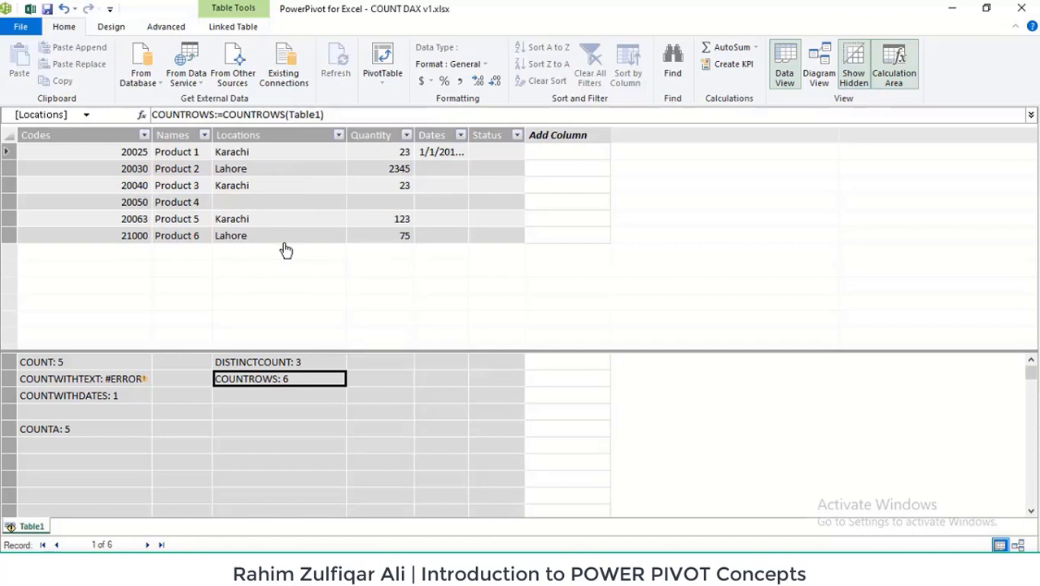
{"action": "left_click", "coordinate": [230, 414]}
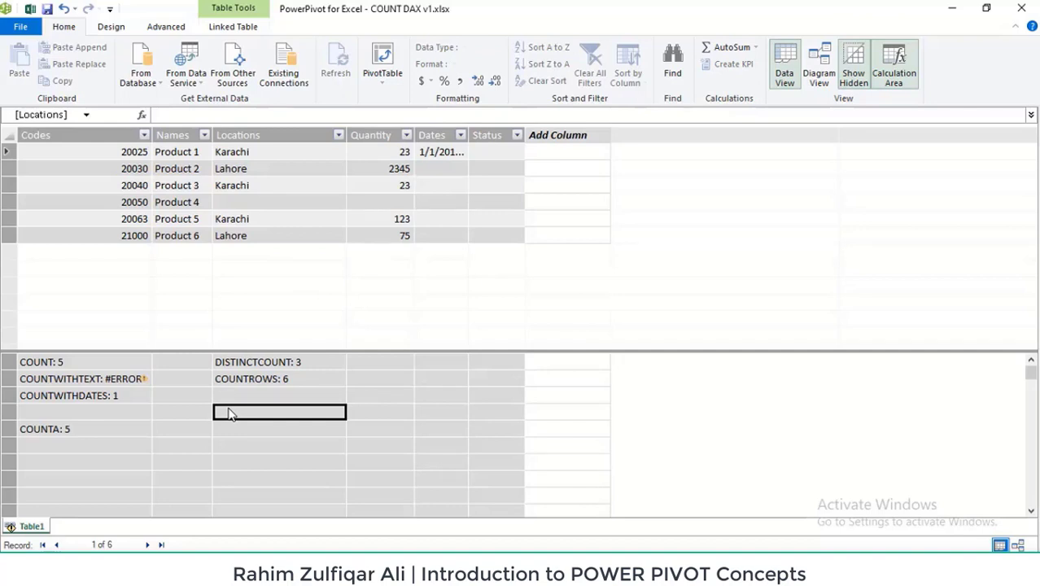
{"action": "left_click", "coordinate": [258, 379]}
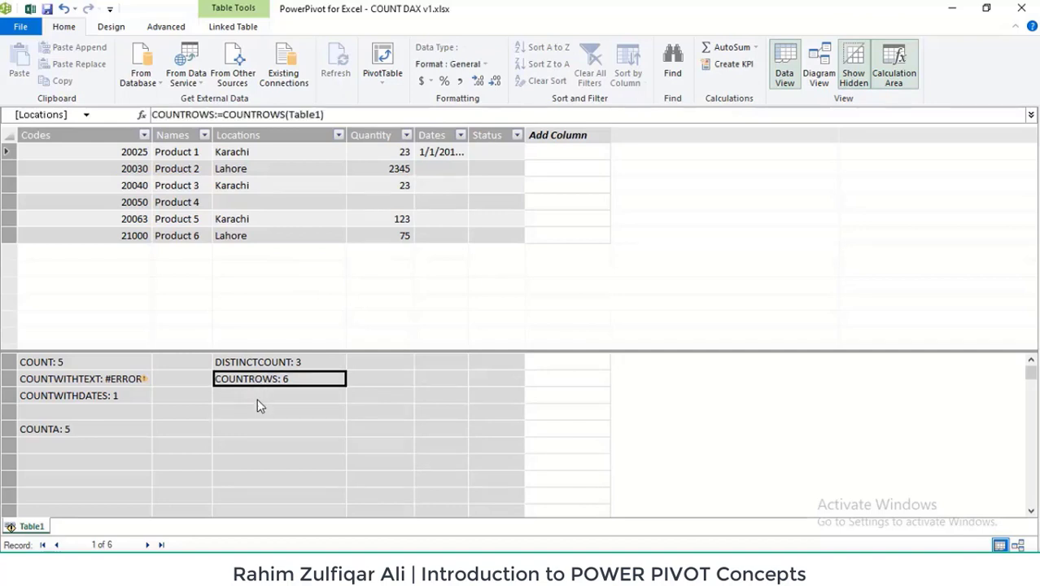
Start a measure COUNTA+BLANKS:=COUNTA(Table1[Locations]) in the Locations calculation cell two rows below COUNTROWS
{"action": "left_click", "coordinate": [256, 412]}
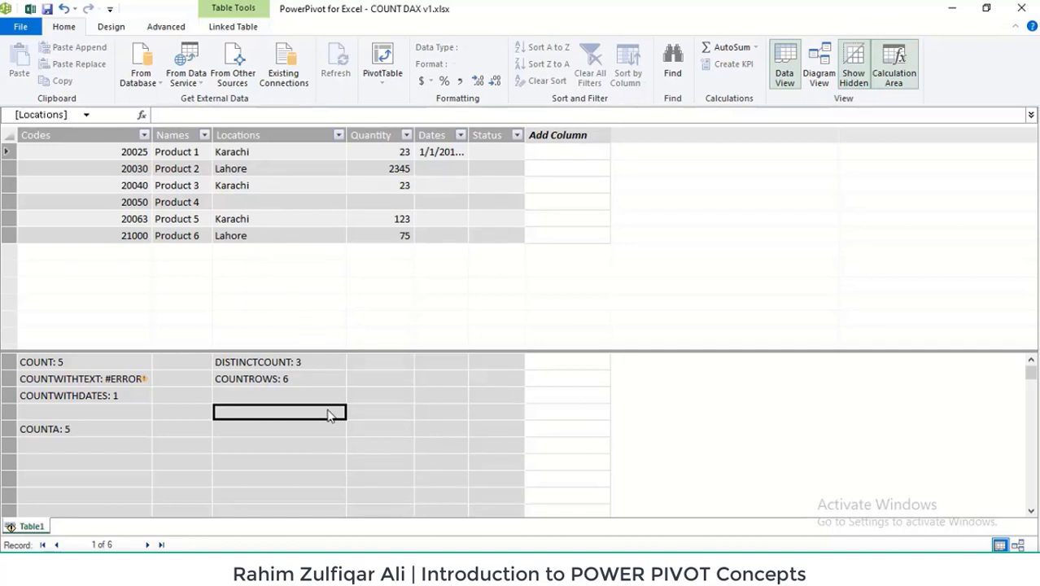
{"action": "type", "text": "COUNT"}
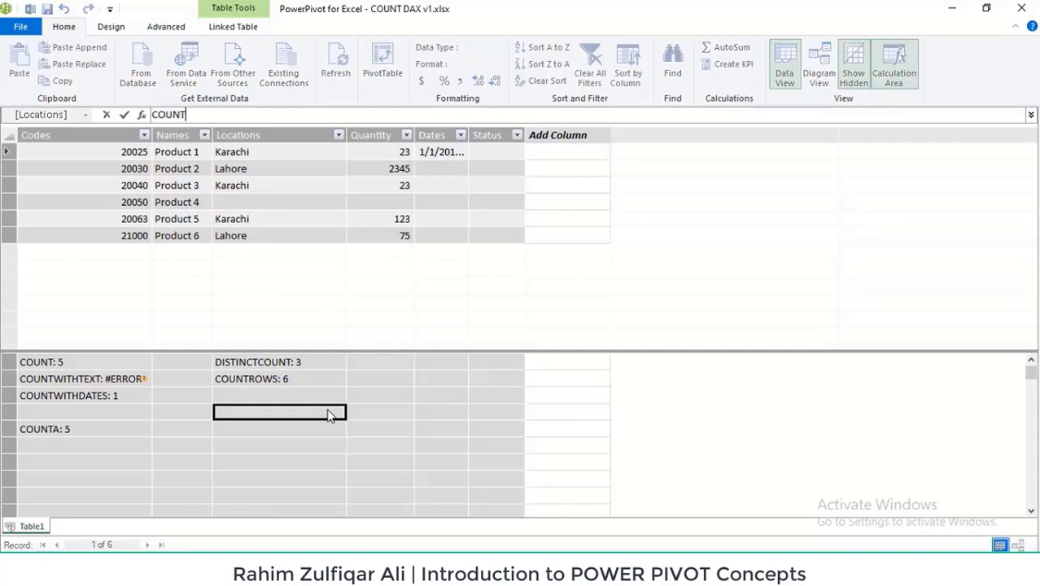
{"action": "type", "text": "A+BLANKS"}
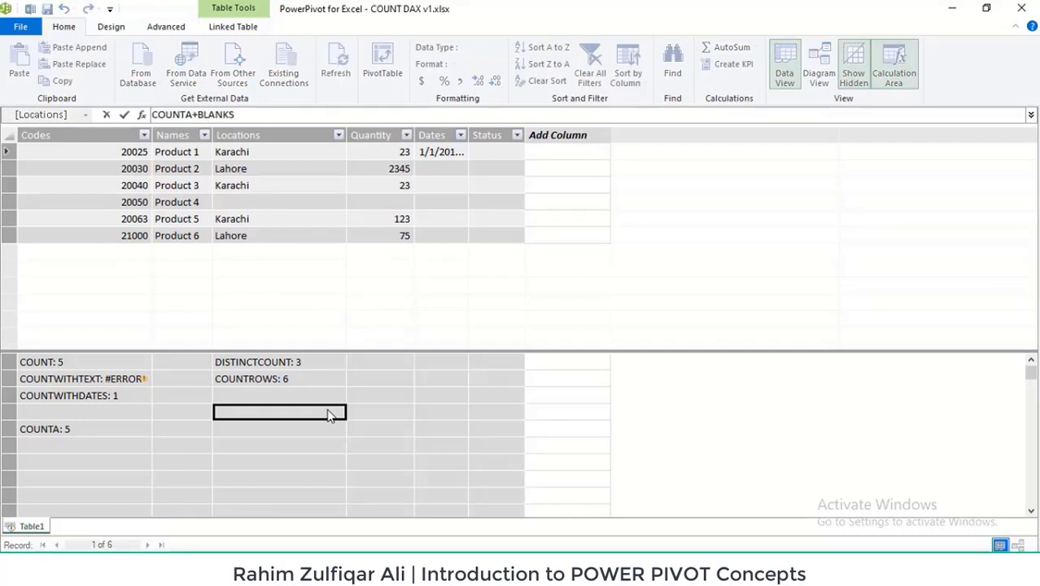
{"action": "type", "text": ":= "}
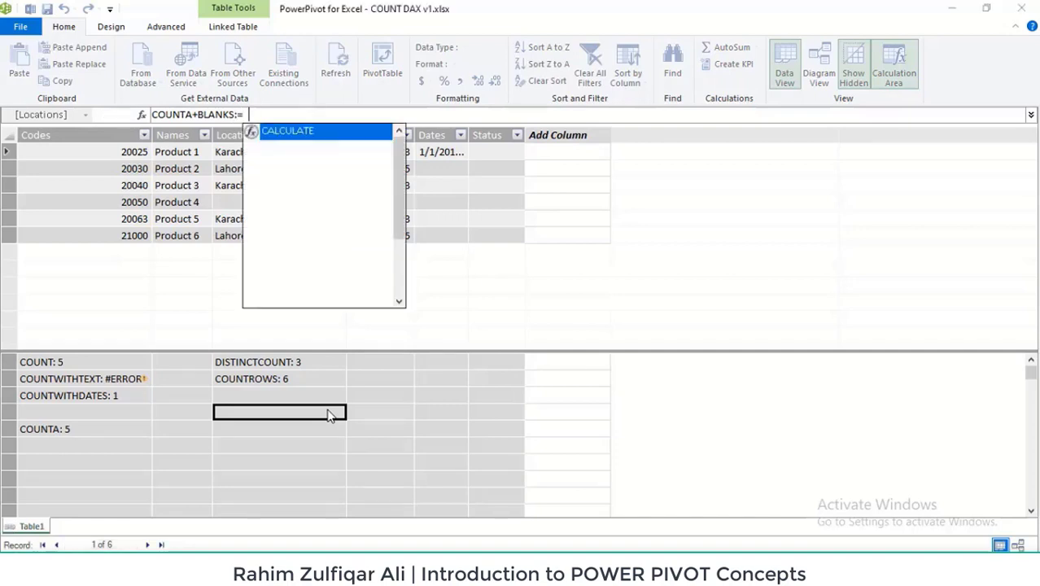
{"action": "type", "text": "COUNTA("}
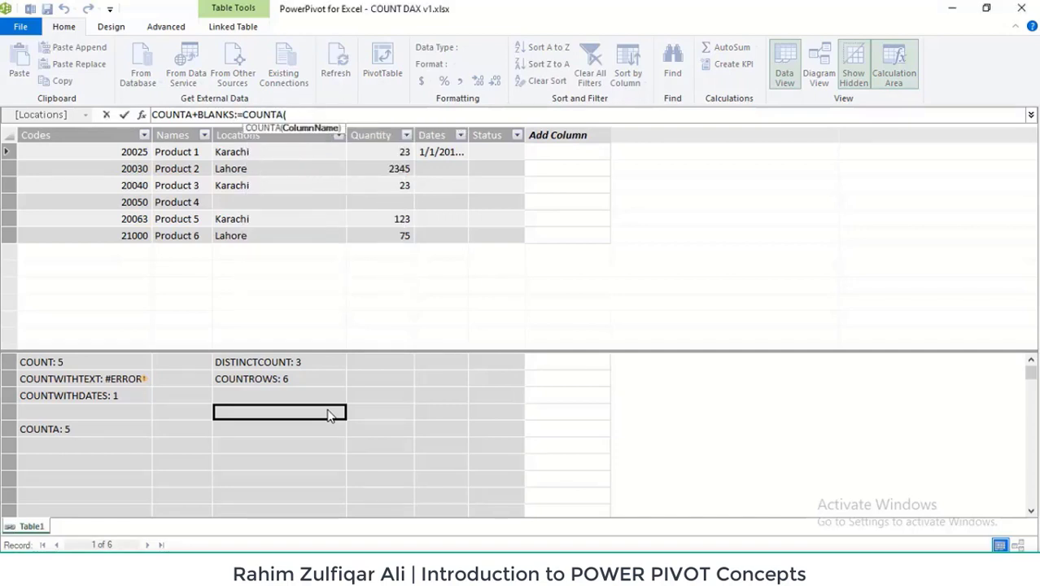
{"action": "type", "text": "TAB"}
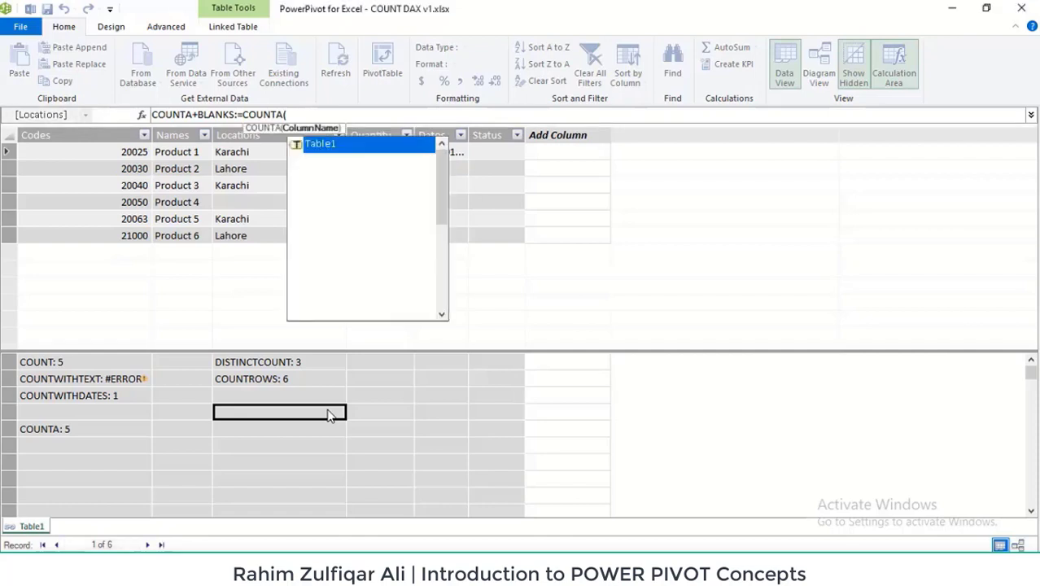
{"action": "key", "text": "Down"}
{"action": "key", "text": "Down"}
{"action": "key", "text": "Down"}
{"action": "key", "text": "Down"}
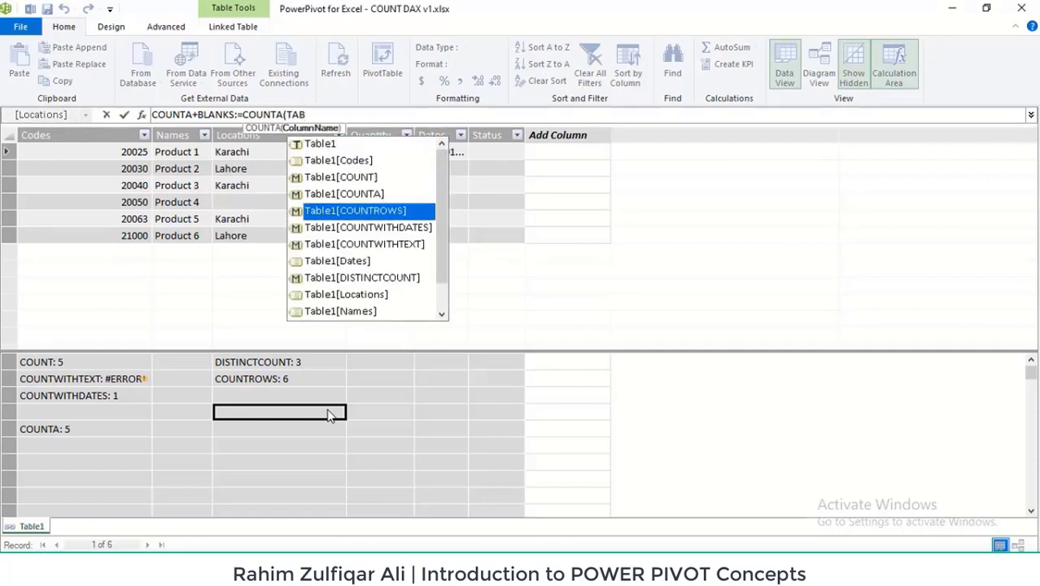
{"action": "key", "text": "Down"}
{"action": "key", "text": "Down"}
{"action": "key", "text": "Down"}
{"action": "key", "text": "Down"}
{"action": "key", "text": "Down"}
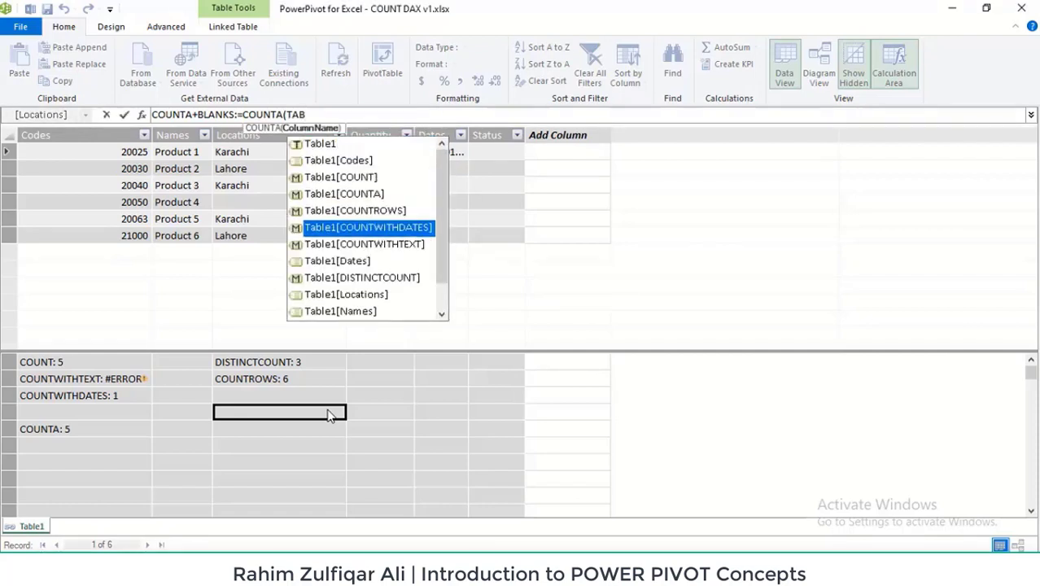
{"action": "key", "text": "Tab"}
{"action": "type", "text": ")"}
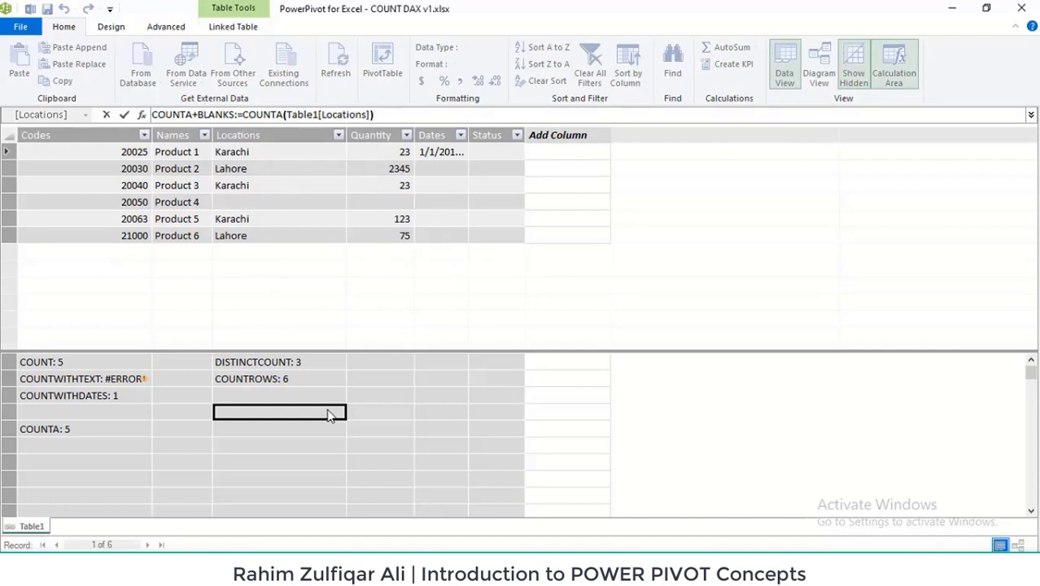
Add +COUNTBLANK(Table1[Locations]) to the COUNTA+BLANKS formula and commit the measure
{"action": "type", "text": "+"}
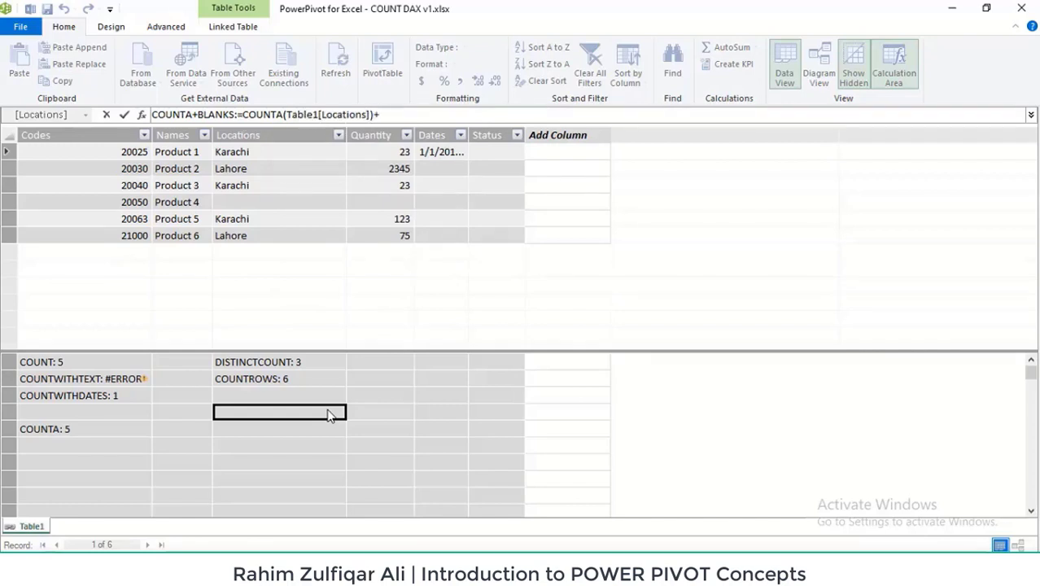
{"action": "type", "text": "COUNT"}
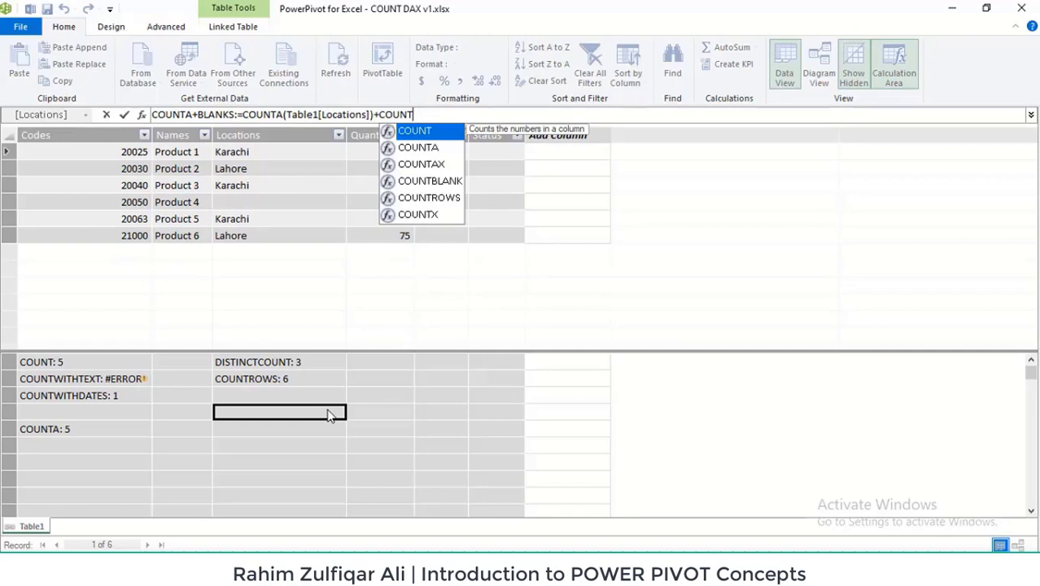
{"action": "key", "text": "Down"}
{"action": "key", "text": "Down"}
{"action": "key", "text": "Down"}
{"action": "key", "text": "Tab"}
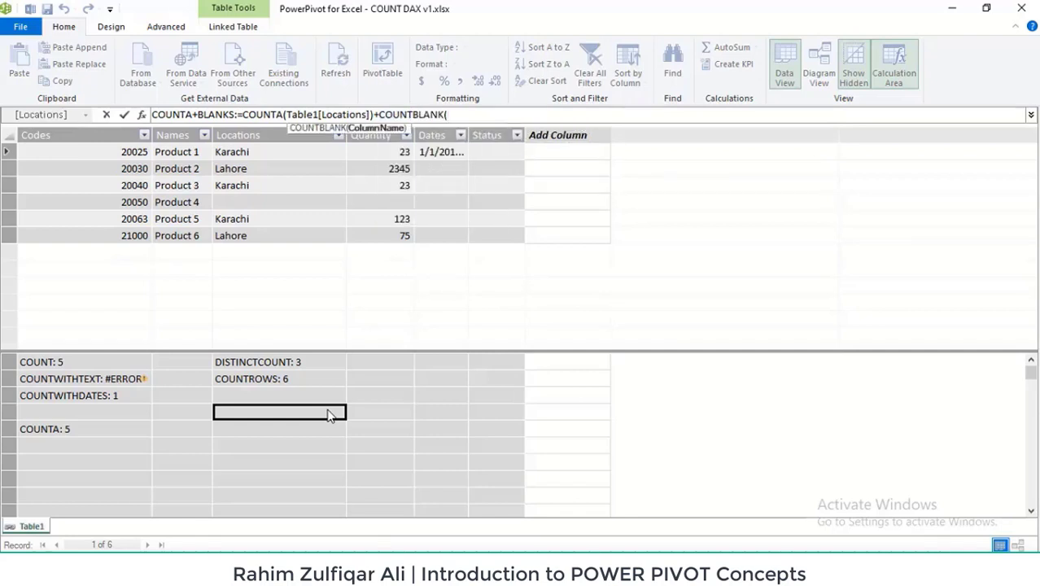
{"action": "type", "text": "TABLE"}
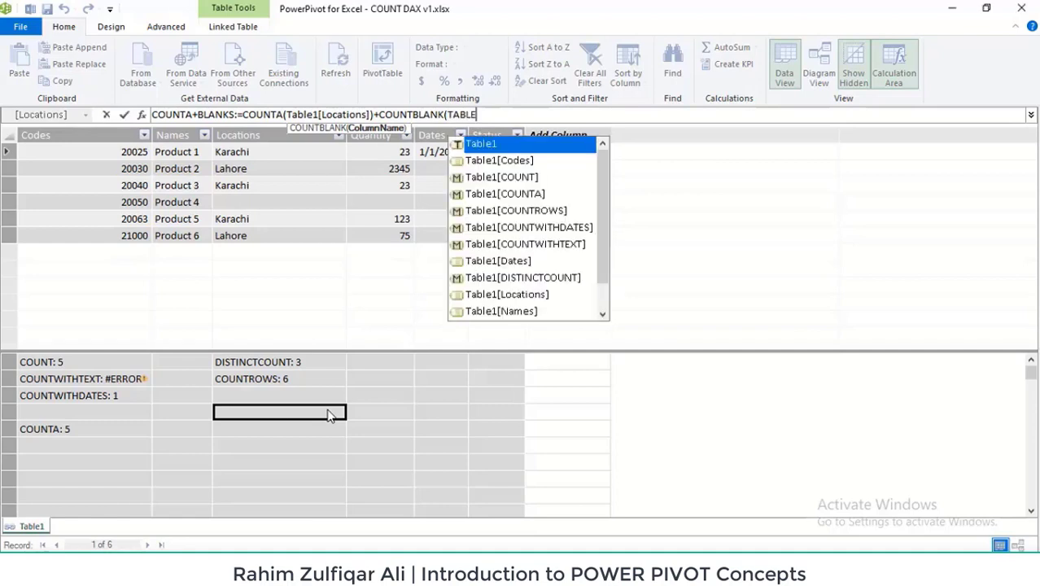
{"action": "key", "text": "Down"}
{"action": "key", "text": "Down"}
{"action": "key", "text": "Down"}
{"action": "key", "text": "Down"}
{"action": "key", "text": "Down"}
{"action": "key", "text": "Down"}
{"action": "key", "text": "Down"}
{"action": "key", "text": "Down"}
{"action": "key", "text": "Down"}
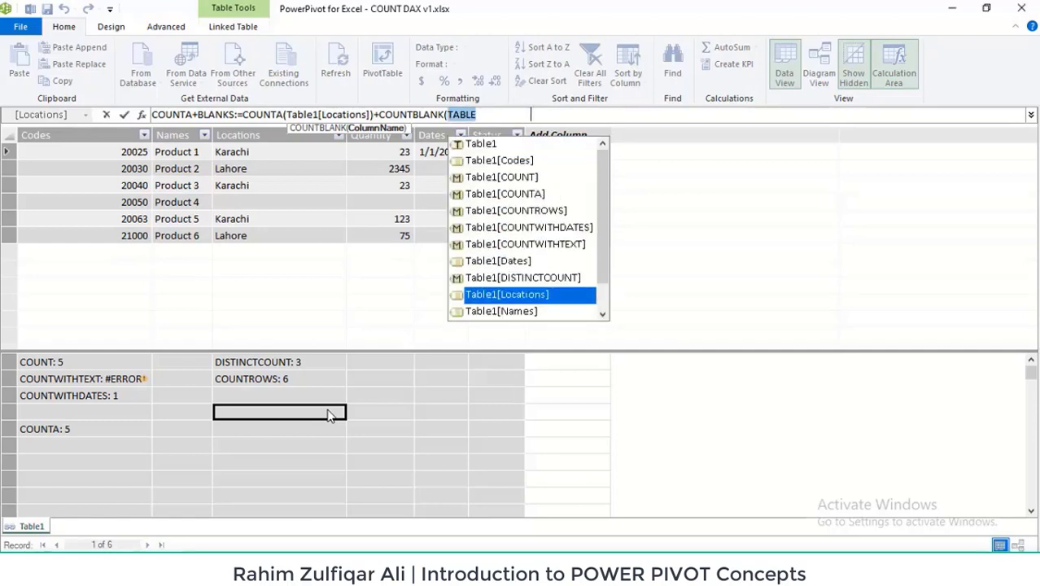
{"action": "key", "text": "Tab"}
{"action": "type", "text": ")"}
{"action": "key", "text": "Return"}
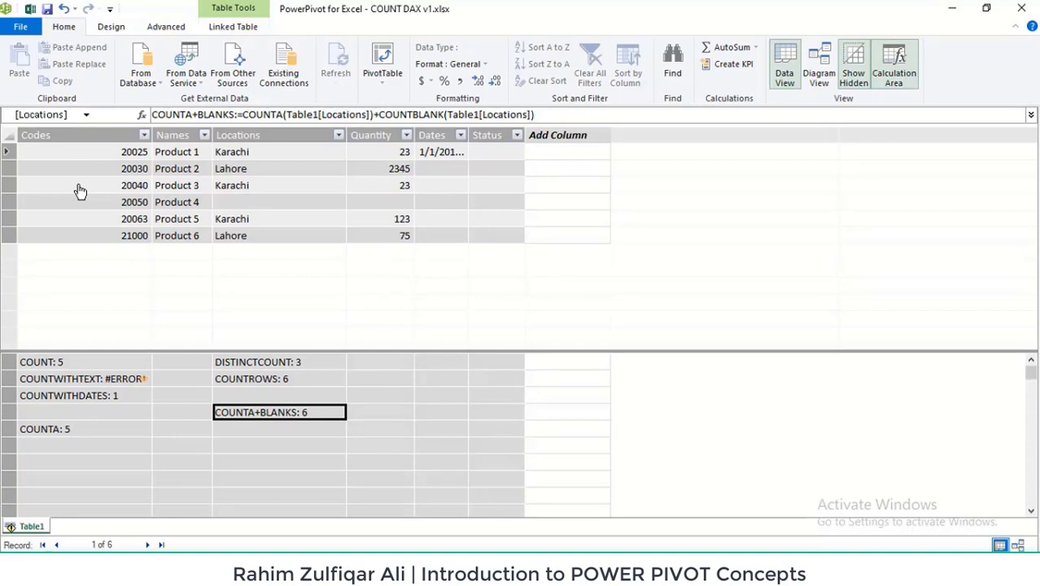
Enter the measure COUNTROWSWITHEXP:=COUNTROWS(FILTER(Table1,[Locations]="kARACHI") in the calculation cell below COUNTROWS
{"action": "left_click", "coordinate": [262, 384]}
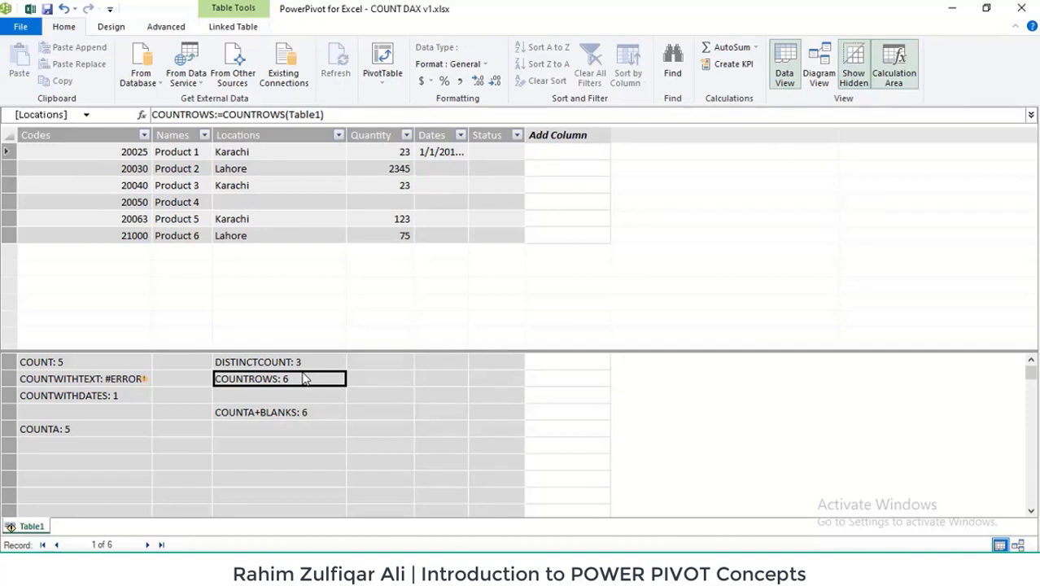
{"action": "left_click", "coordinate": [315, 395]}
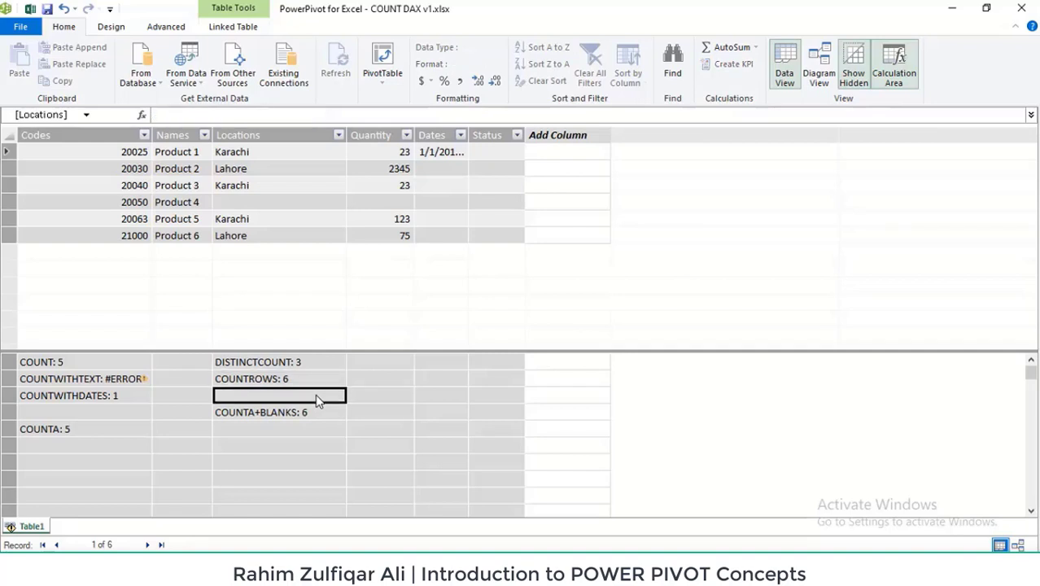
{"action": "type", "text": "COU"}
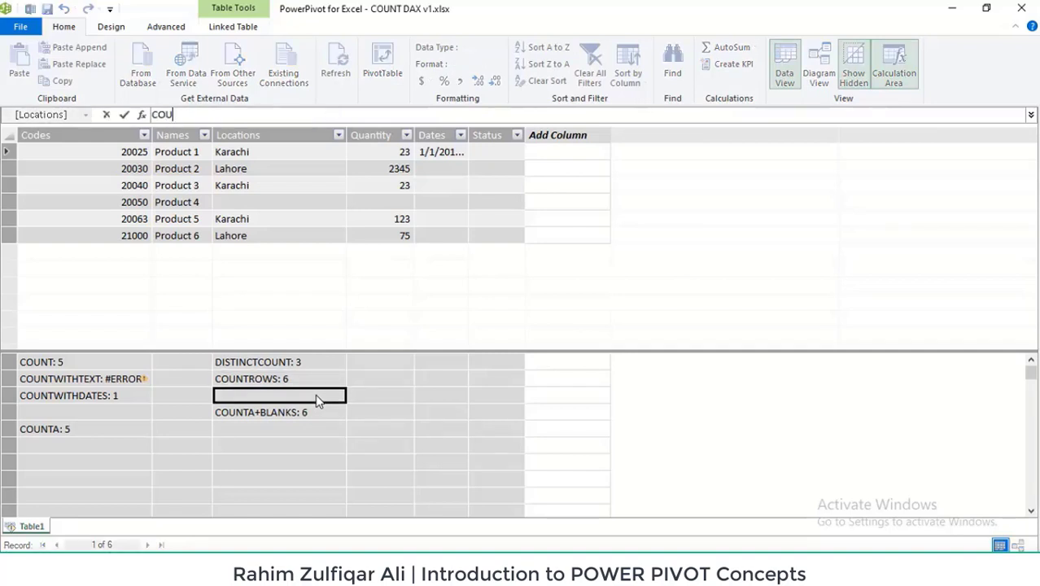
{"action": "type", "text": "NTROWSWITHEXP"}
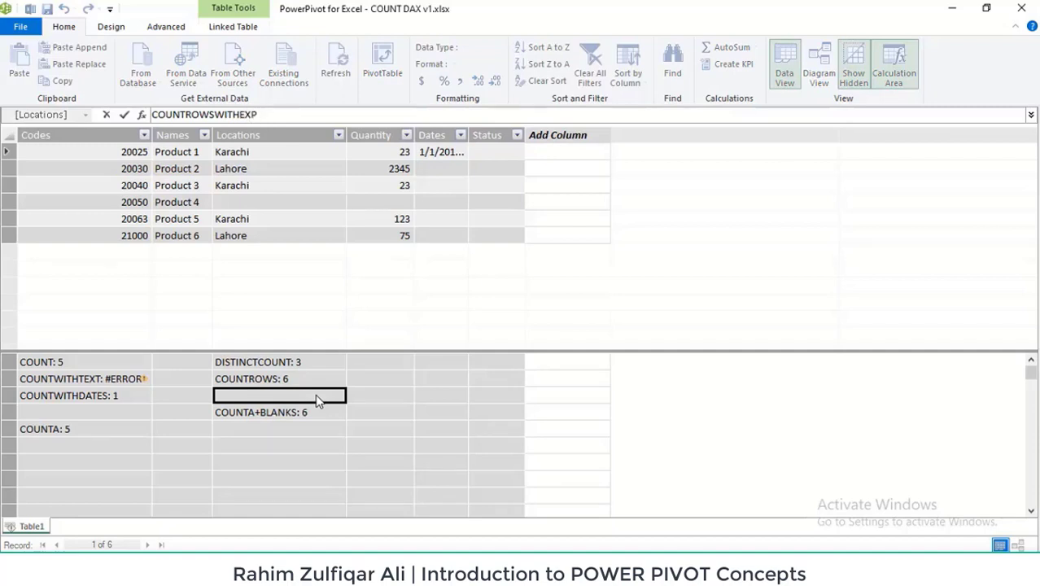
{"action": "type", "text": ":=COUNTROWS("}
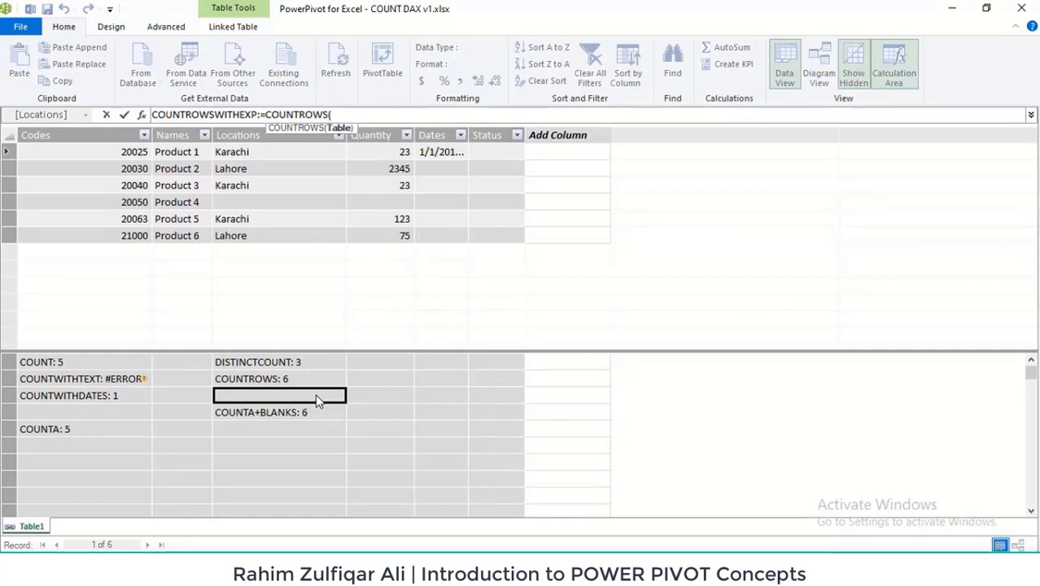
{"action": "type", "text": "FILTER("}
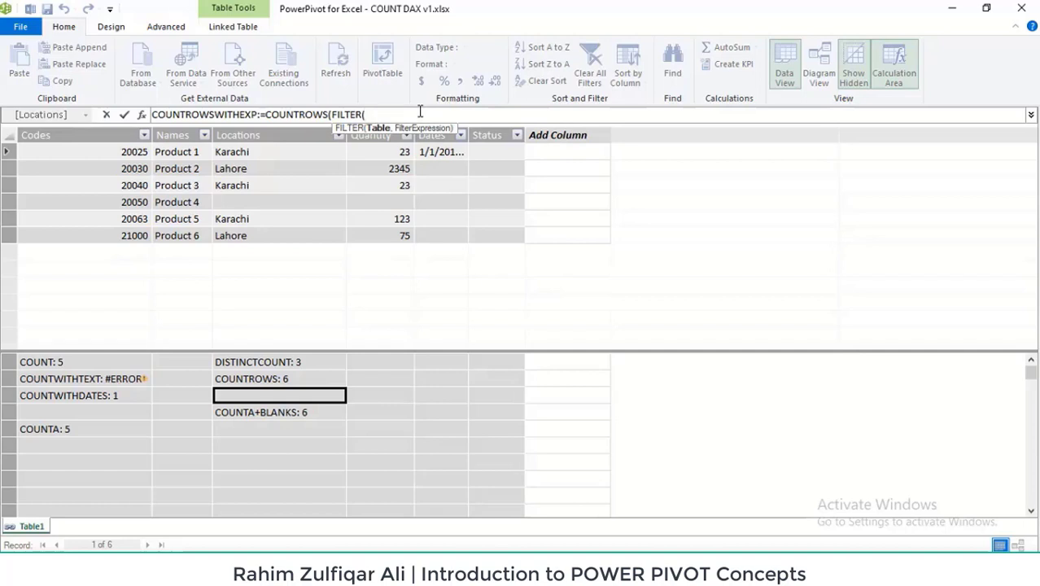
{"action": "type", "text": "Table1"}
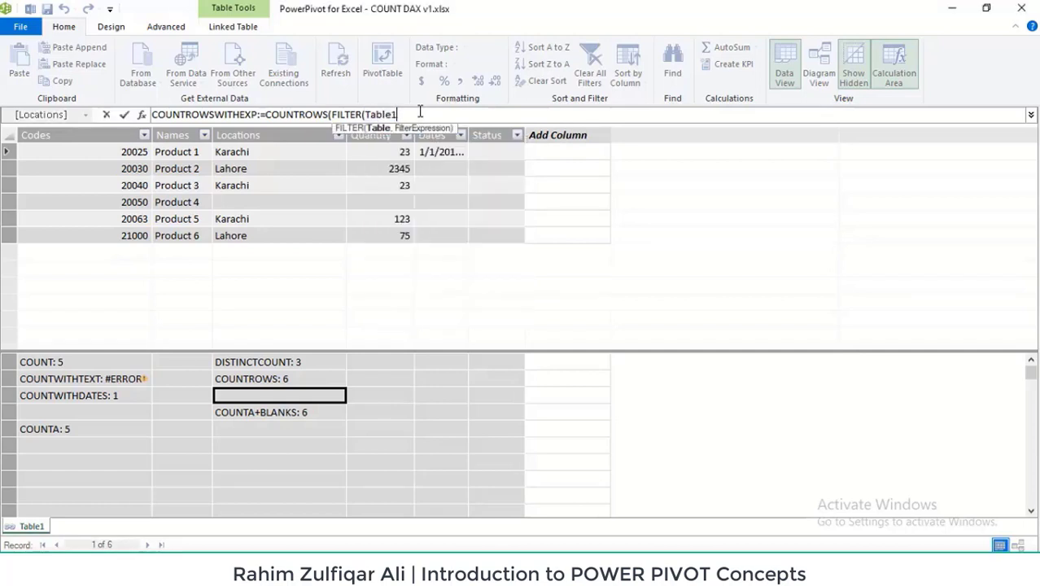
{"action": "type", "text": ","}
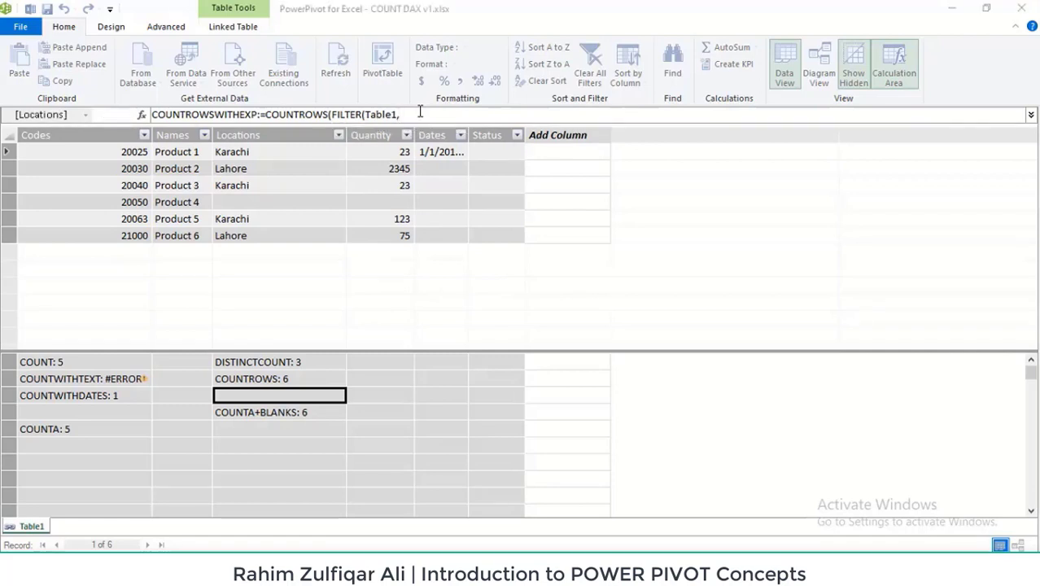
{"action": "type", "text": "[Locations"}
{"action": "key", "text": "Tab"}
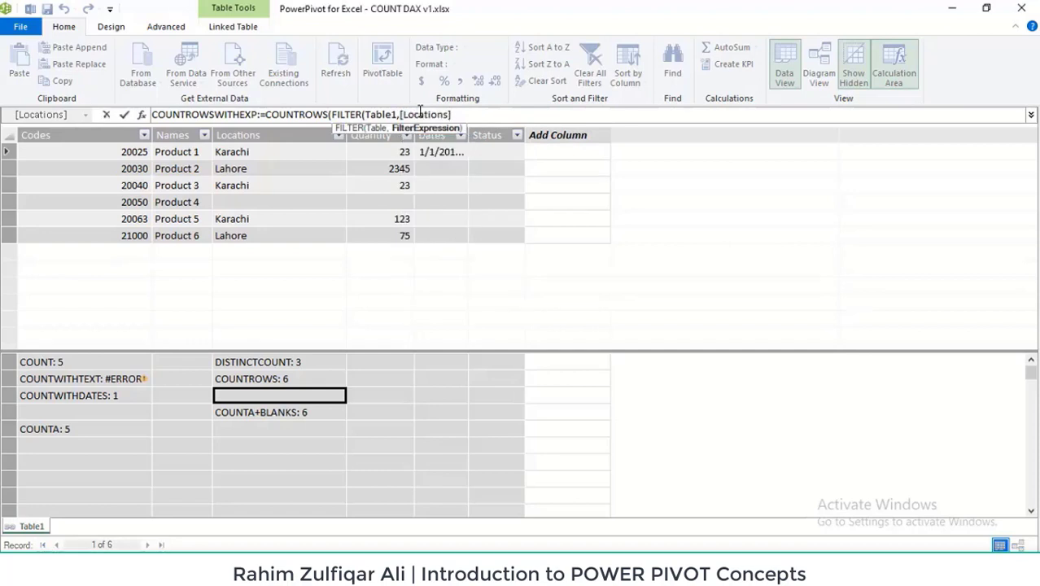
{"action": "type", "text": "=\""}
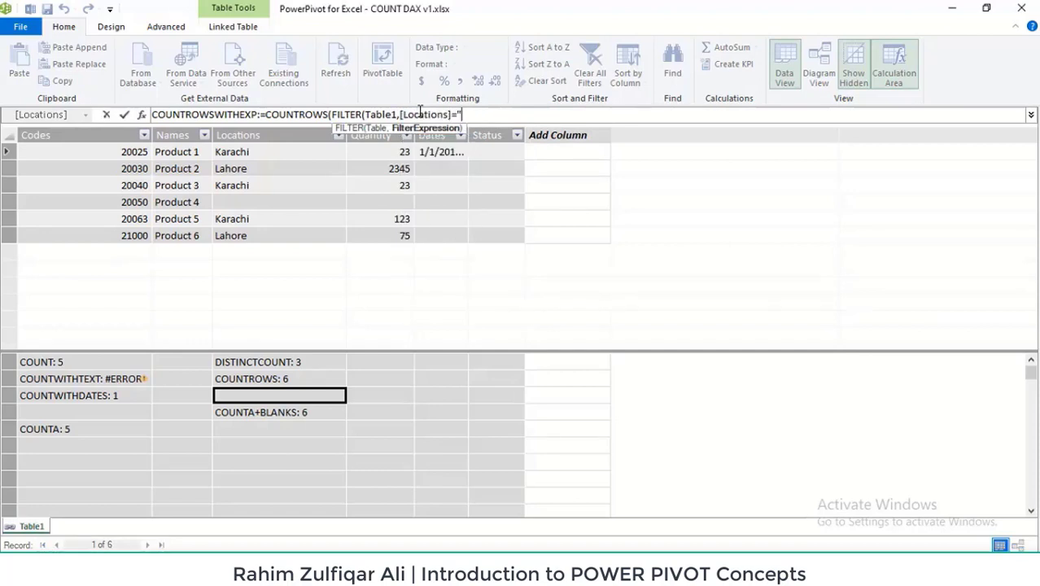
{"action": "type", "text": "kARACHI\")"}
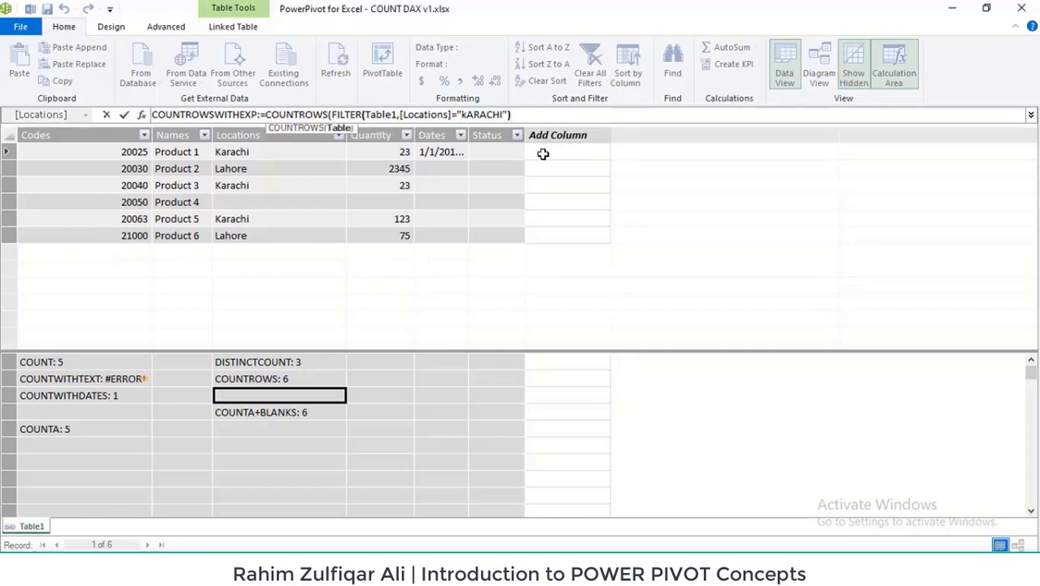
{"action": "key", "text": "Return"}
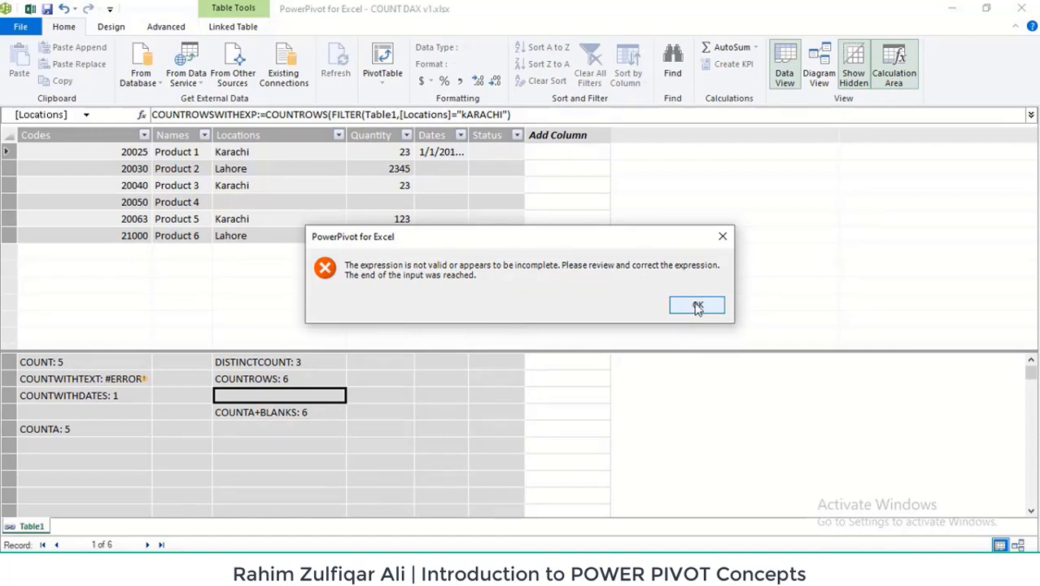
{"action": "left_click", "coordinate": [697, 306]}
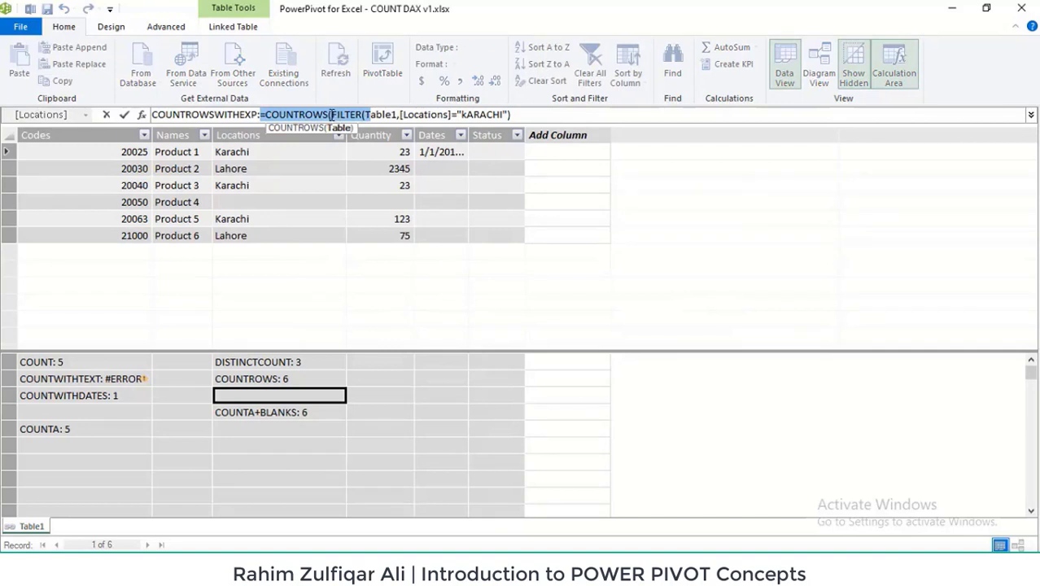
Add the missing closing parenthesis at the end of the COUNTROWSWITHEXP formula and commit the measure
{"action": "left_click", "coordinate": [366, 115]}
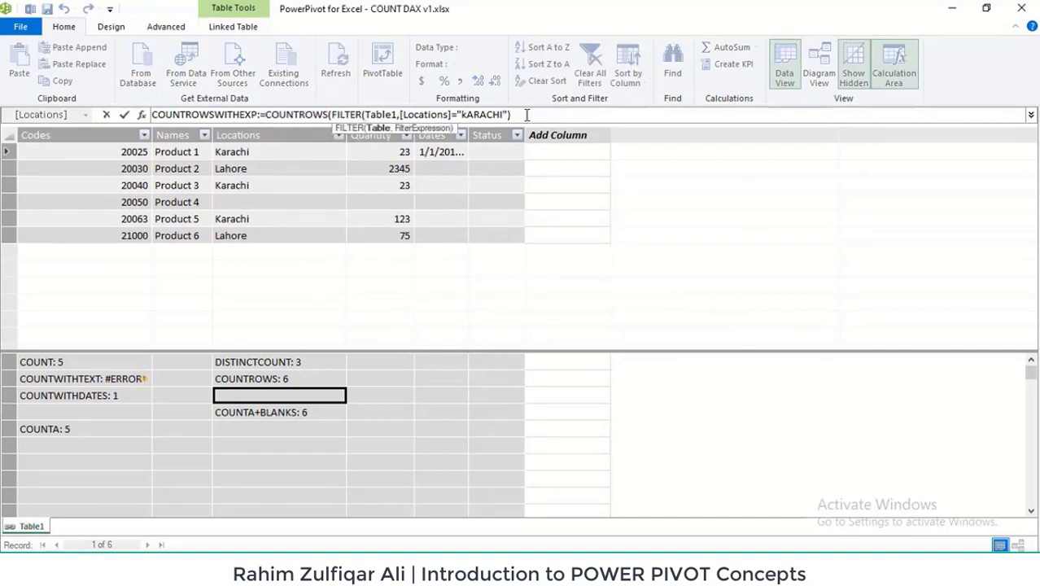
{"action": "left_click", "coordinate": [525, 114]}
{"action": "type", "text": ")"}
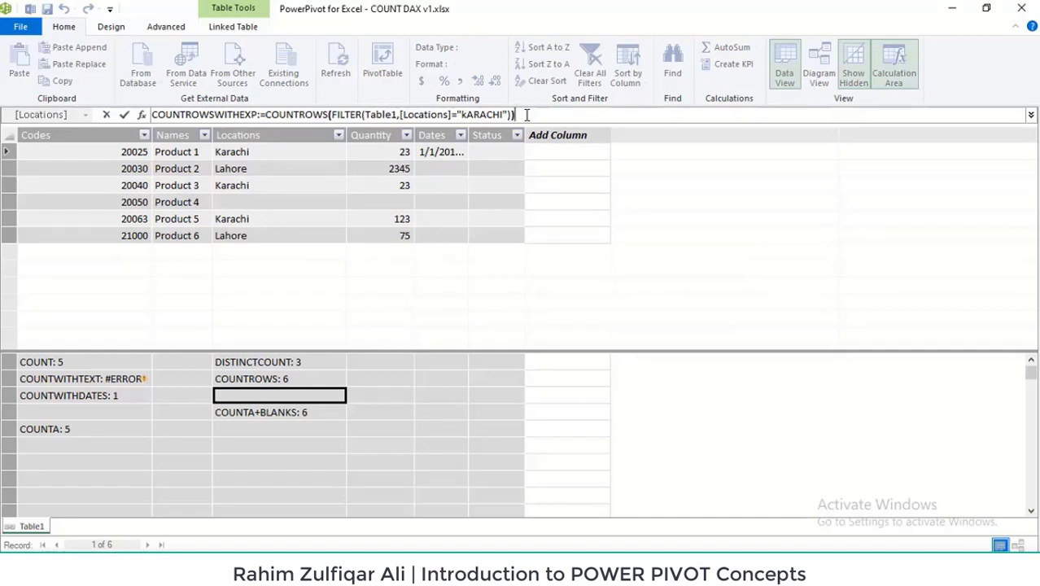
{"action": "key", "text": "Return"}
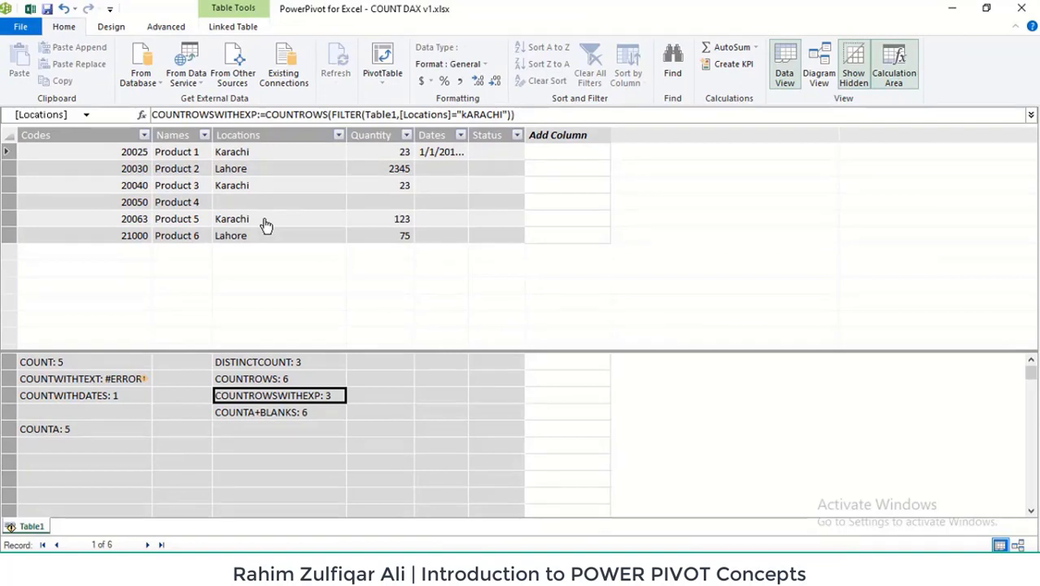
Start a measure COUNTX:=COUNTX(FILTER(Table1, in the Locations calculation cell two rows below COUNTA+BLANKS
{"action": "left_click", "coordinate": [277, 447]}
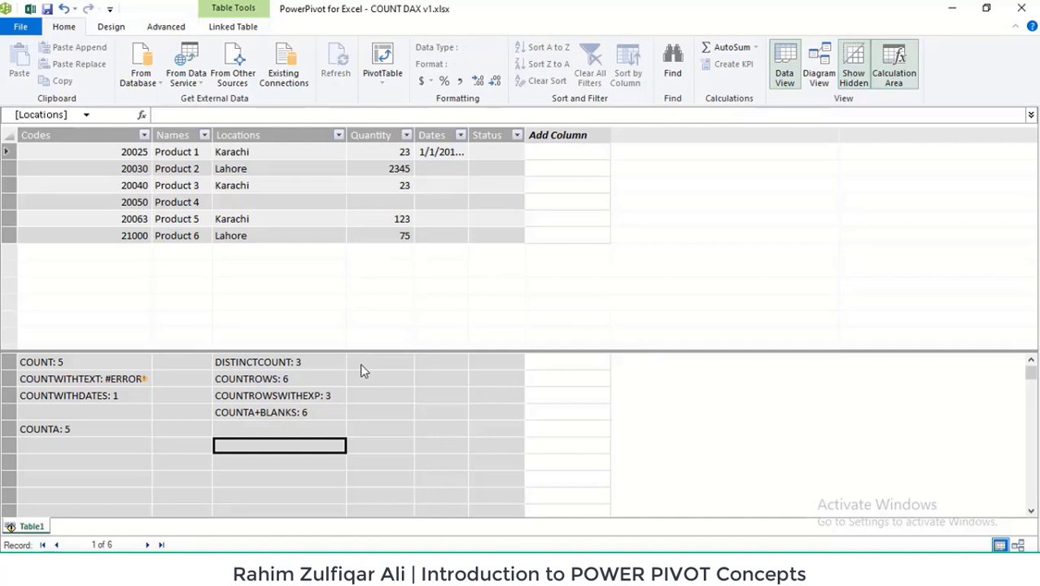
{"action": "type", "text": "COUNT"}
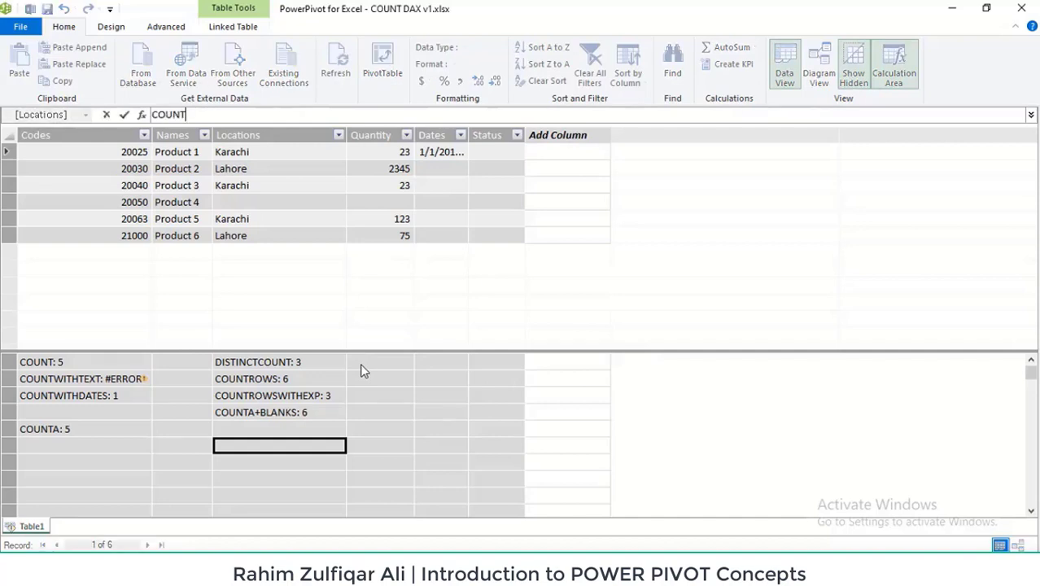
{"action": "type", "text": "X:= COUNTX("}
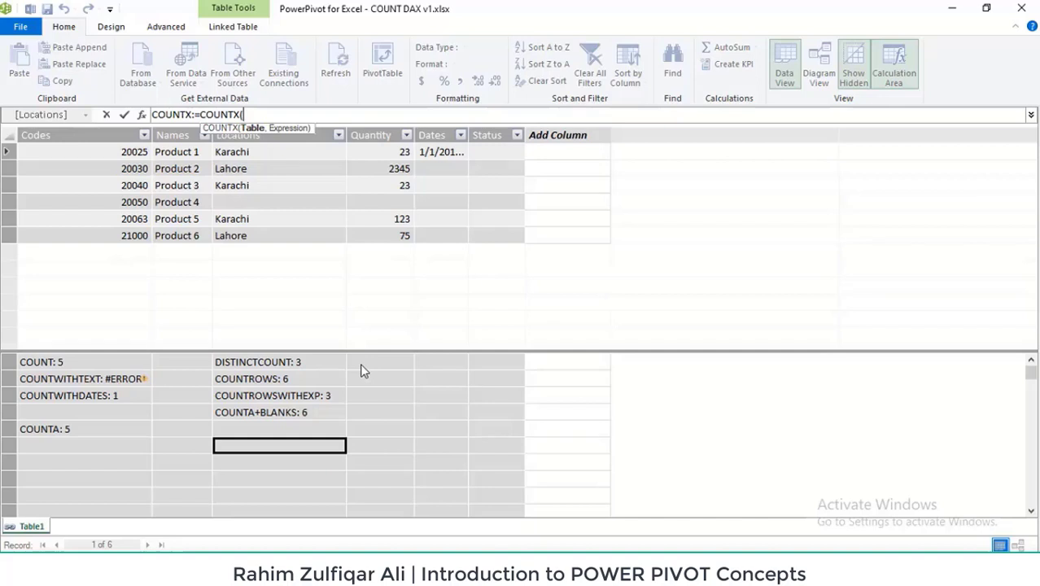
{"action": "type", "text": "FILTER("}
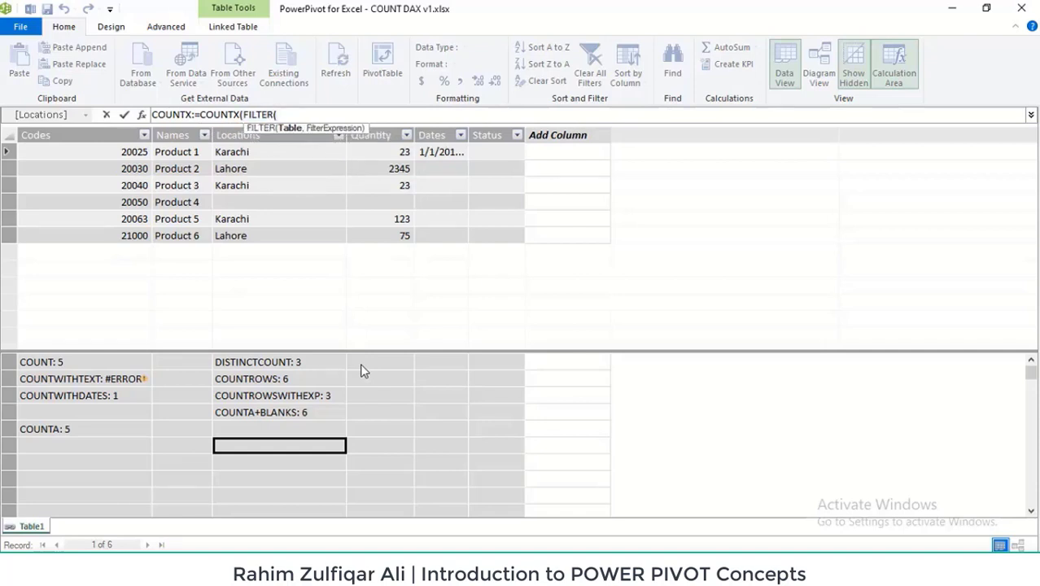
{"action": "key", "text": "Return"}
{"action": "type", "text": "T"}
{"action": "key", "text": "Tab"}
{"action": "type", "text": ","}
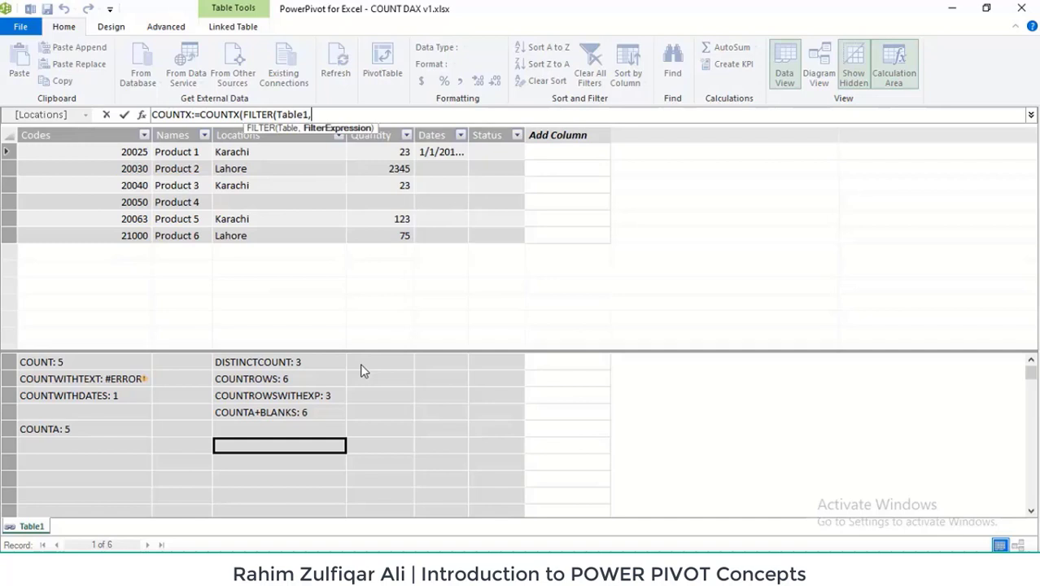
Add the filter condition Table1[Quantity]>100 to the COUNTX formula and close the FILTER function
{"action": "type", "text": "TAL"}
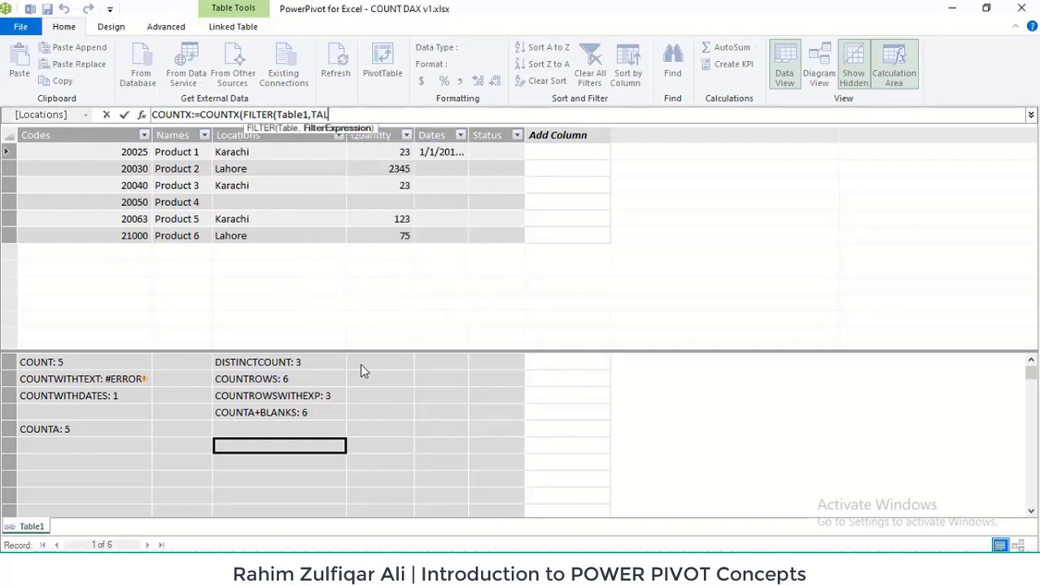
{"action": "key", "text": "BackSpace"}
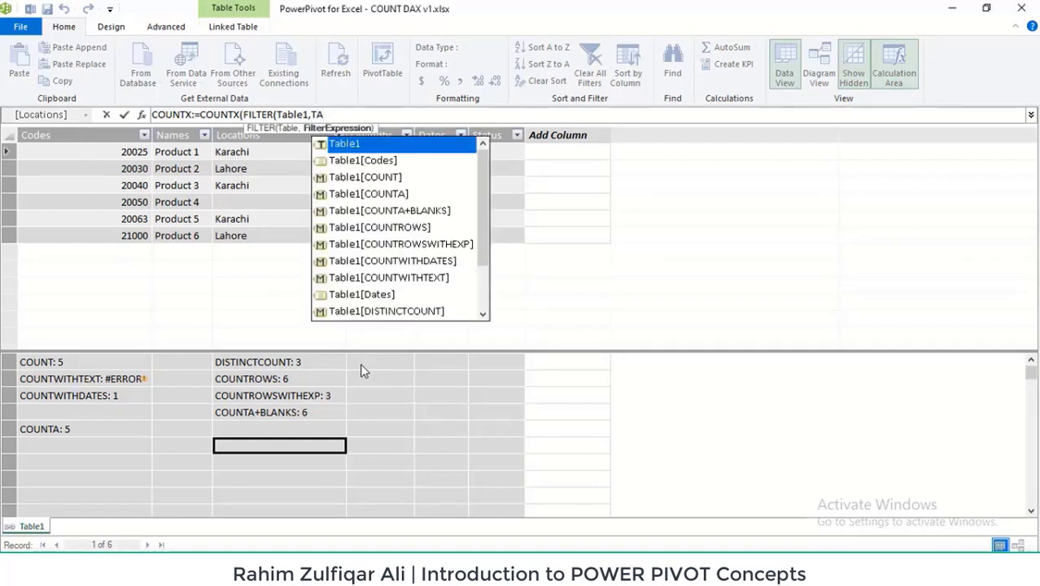
{"action": "key", "text": "Down"}
{"action": "key", "text": "Down"}
{"action": "key", "text": "Down"}
{"action": "key", "text": "Down"}
{"action": "key", "text": "Down"}
{"action": "key", "text": "Down"}
{"action": "key", "text": "Down"}
{"action": "key", "text": "Down"}
{"action": "key", "text": "Down"}
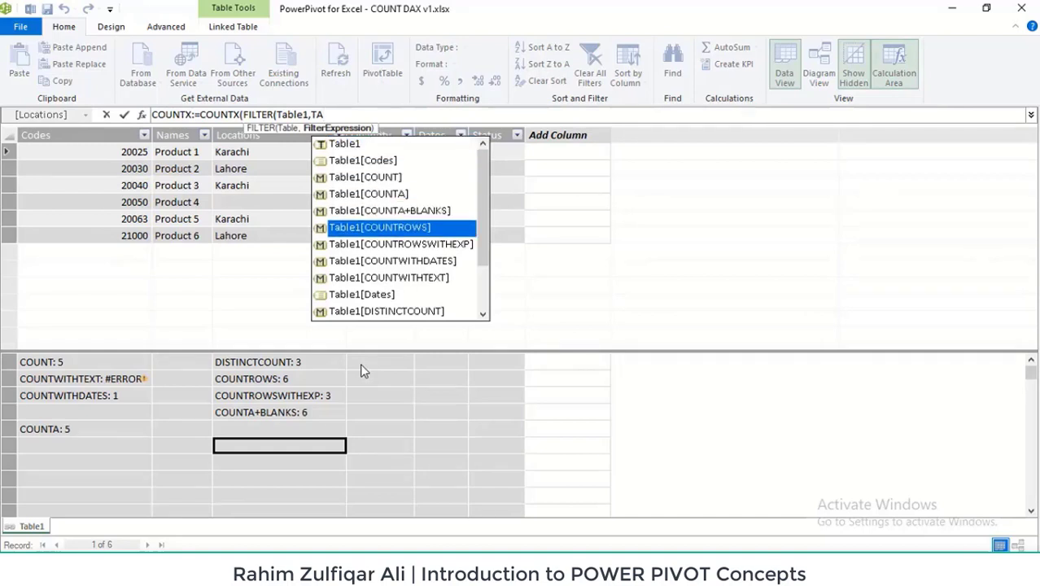
{"action": "key", "text": "Down"}
{"action": "key", "text": "Down"}
{"action": "key", "text": "Down"}
{"action": "key", "text": "Down"}
{"action": "key", "text": "Down"}
{"action": "key", "text": "Up"}
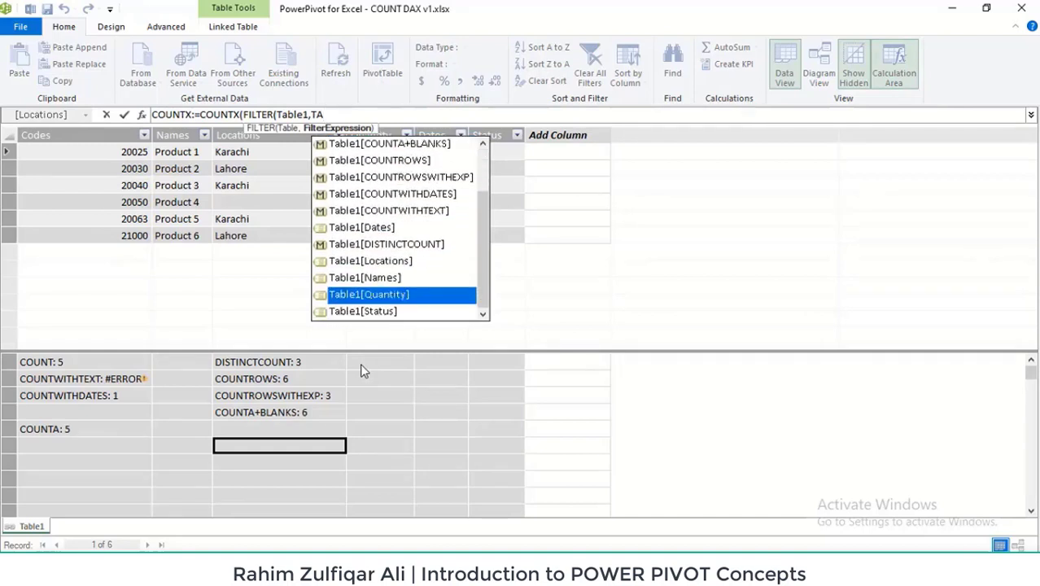
{"action": "key", "text": "Tab"}
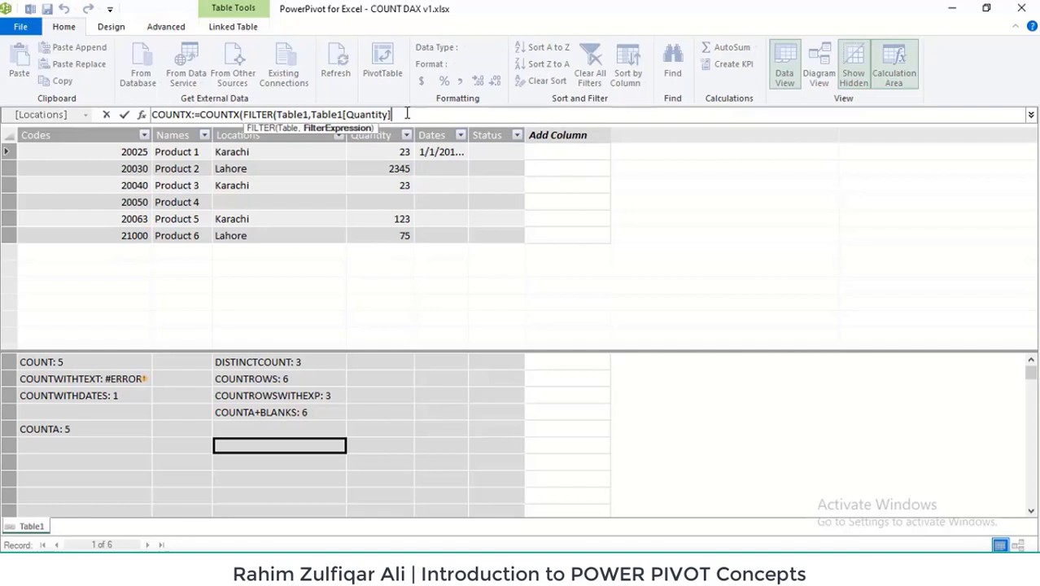
{"action": "type", "text": ">100"}
{"action": "type", "text": ")"}
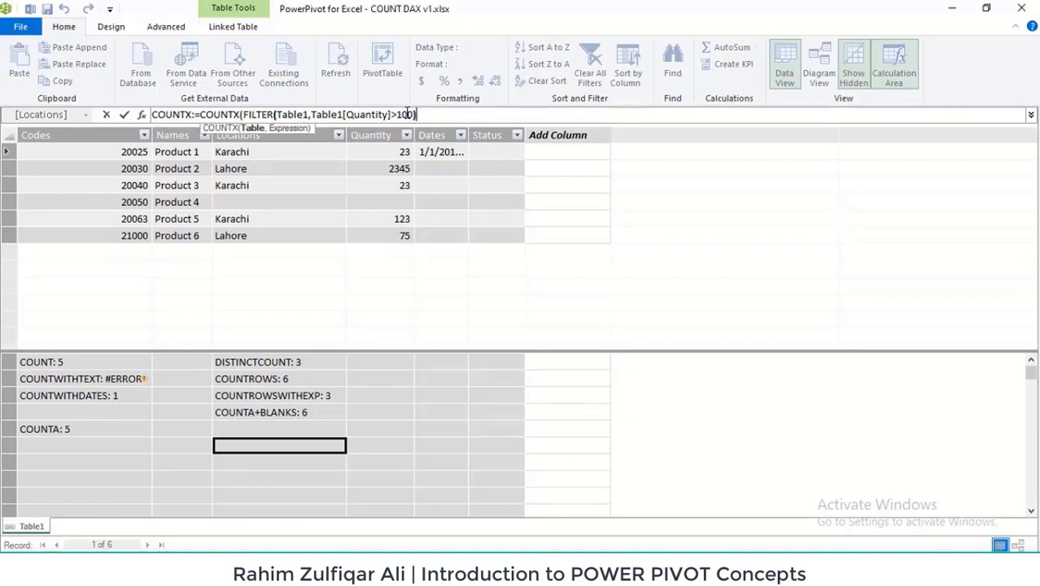
Add Table1[Quantity] as the expression argument of the COUNTX formula, close it and commit the measure
{"action": "type", "text": ","}
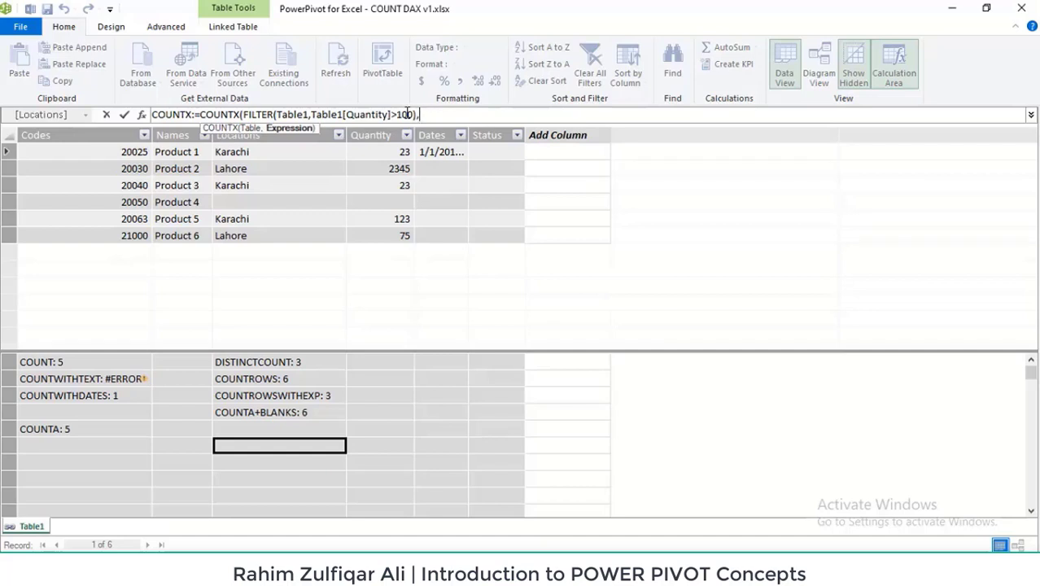
{"action": "type", "text": "TABLE"}
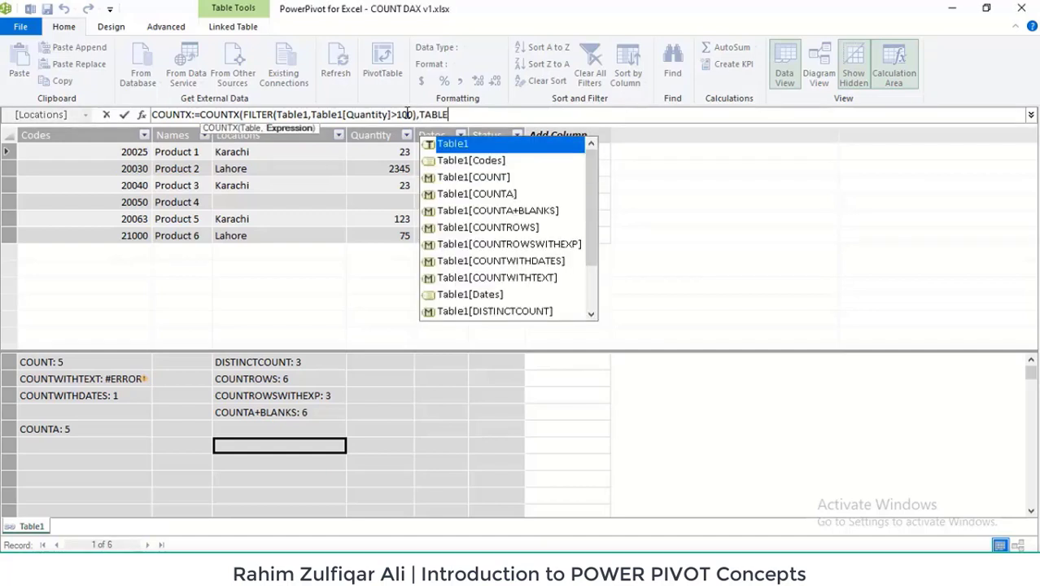
{"action": "key", "text": "Down"}
{"action": "key", "text": "Down"}
{"action": "key", "text": "Down"}
{"action": "key", "text": "Down"}
{"action": "key", "text": "Down"}
{"action": "key", "text": "Down"}
{"action": "key", "text": "Down"}
{"action": "key", "text": "Down"}
{"action": "key", "text": "Down"}
{"action": "key", "text": "Down"}
{"action": "key", "text": "Down"}
{"action": "key", "text": "Down"}
{"action": "key", "text": "Down"}
{"action": "key", "text": "Down"}
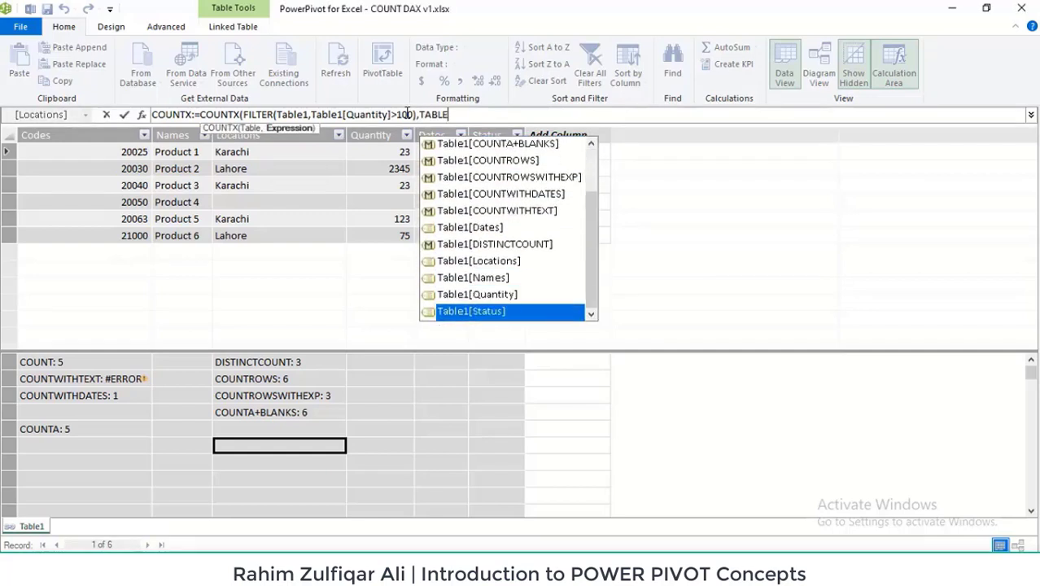
{"action": "key", "text": "Up"}
{"action": "key", "text": "Tab"}
{"action": "type", "text": ")"}
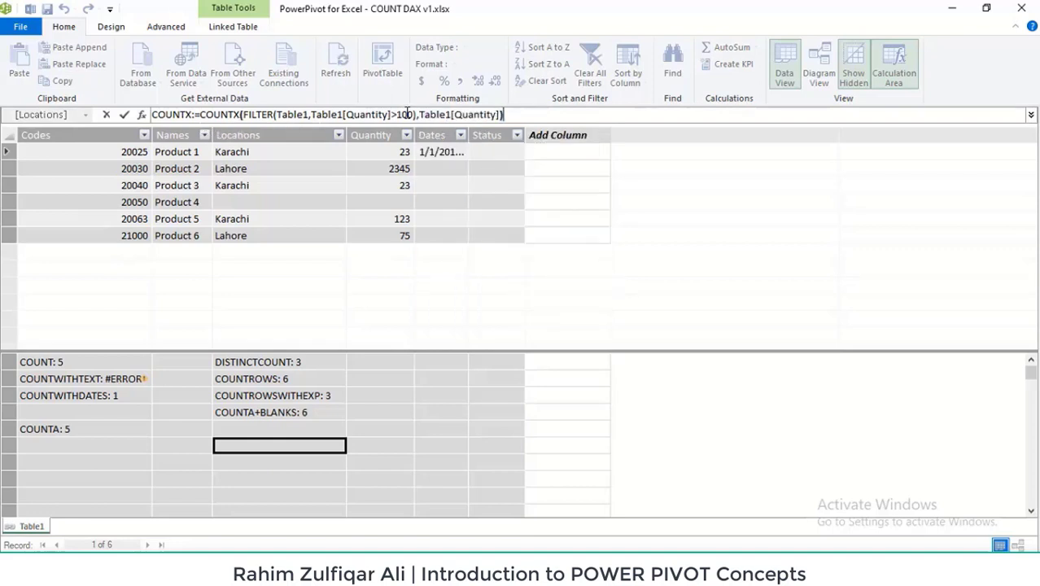
{"action": "key", "text": "Return"}
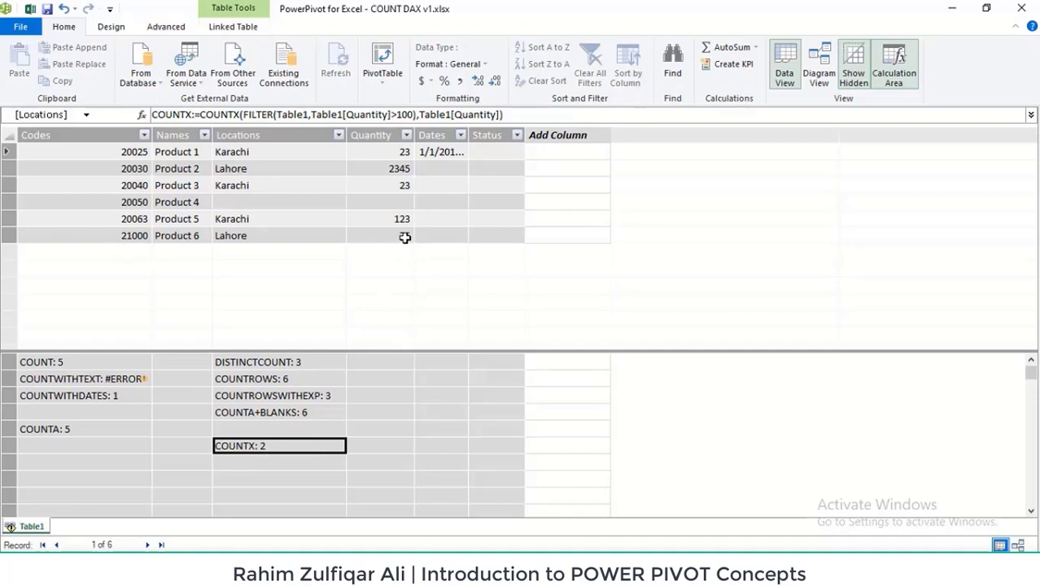
Check the Quantity values of Product 2 and Product 5 against the COUNTX measure
{"action": "left_click", "coordinate": [404, 168]}
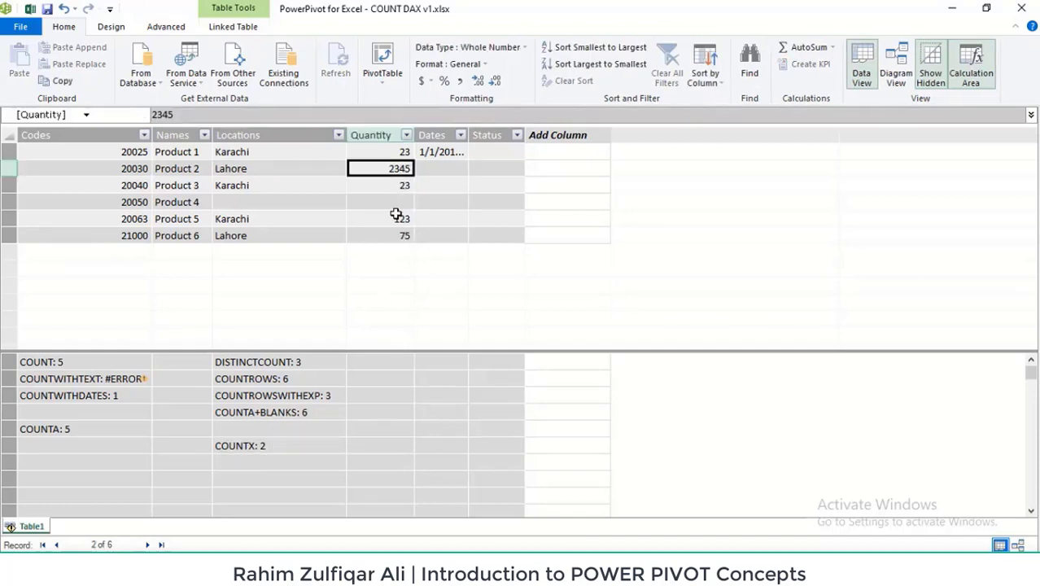
{"action": "left_click", "coordinate": [397, 217]}
{"action": "left_click", "coordinate": [385, 169]}
{"action": "left_click", "coordinate": [387, 217]}
{"action": "left_click", "coordinate": [388, 172]}
{"action": "left_click", "coordinate": [382, 215]}
{"action": "left_click", "coordinate": [262, 445]}
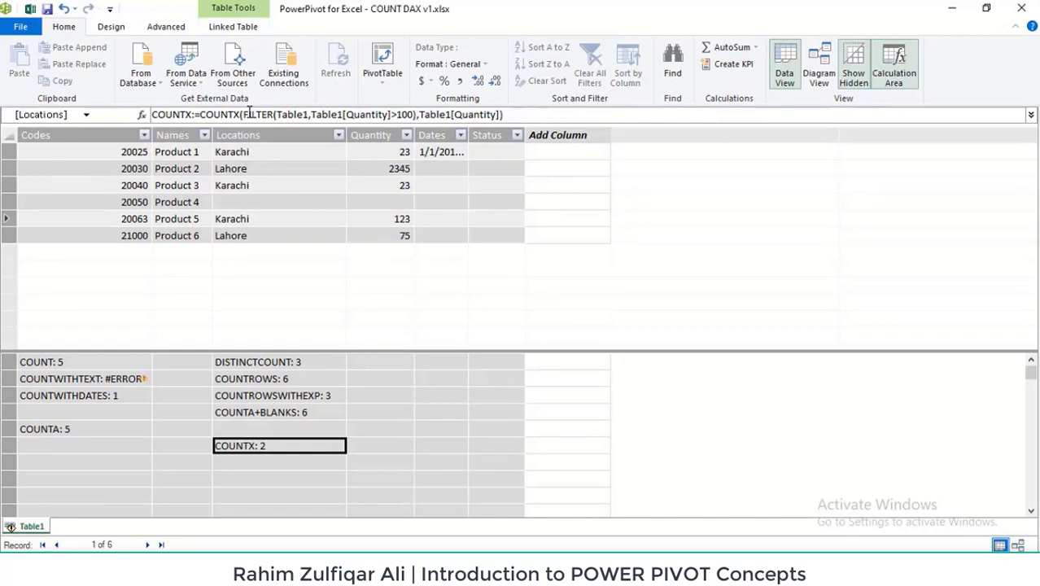
Filter the Names column to exclude Product 2 and Product 3
{"action": "left_click", "coordinate": [205, 136]}
{"action": "left_click", "coordinate": [37, 285]}
{"action": "left_click", "coordinate": [38, 301]}
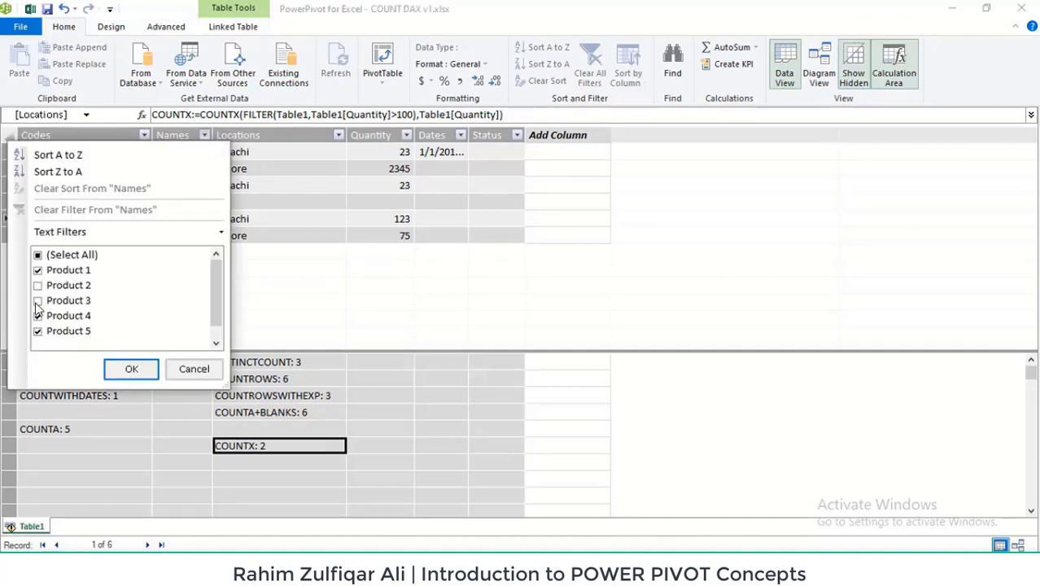
{"action": "left_click", "coordinate": [145, 373]}
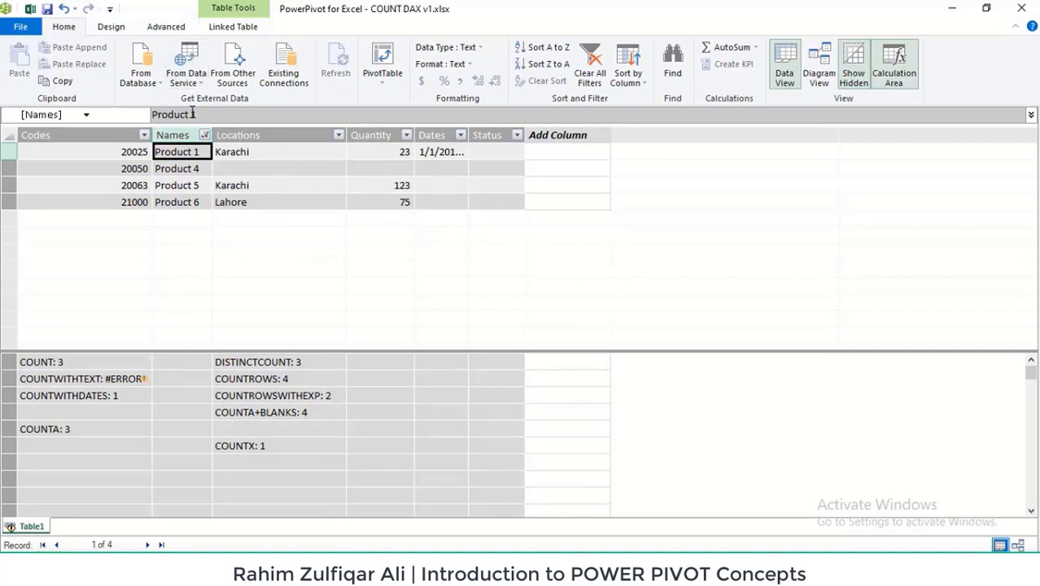
Reselect all products in the Names column filter
{"action": "left_click", "coordinate": [205, 139]}
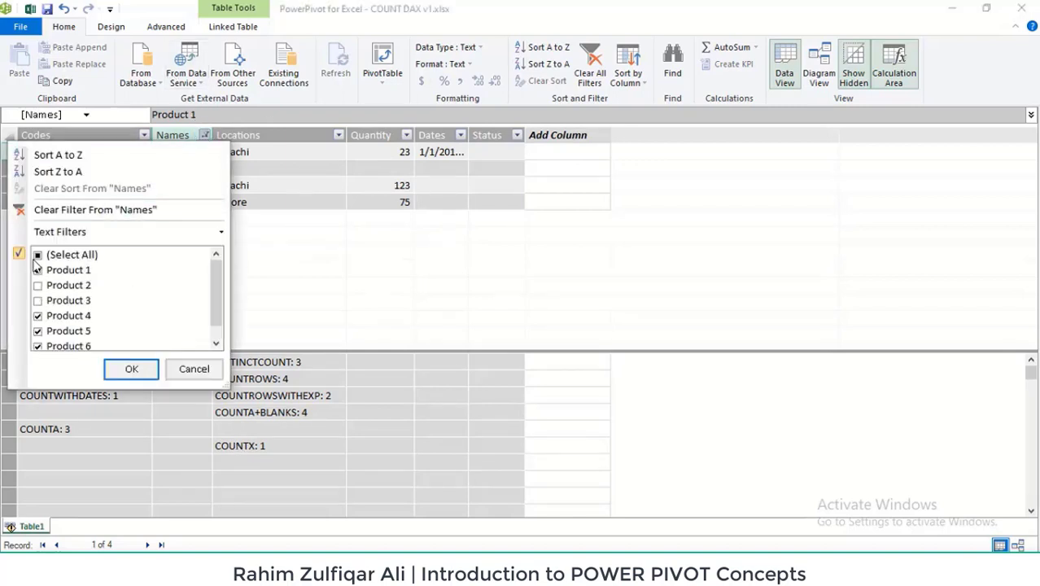
{"action": "left_click", "coordinate": [37, 254]}
{"action": "left_click", "coordinate": [37, 254]}
{"action": "left_click", "coordinate": [131, 368]}
Start a measure COUNTROWSALL:=COUNTROWS(ALL( in the empty Locations calculation cell between COUNTA+BLANKS and COUNTX
{"action": "left_click", "coordinate": [328, 460]}
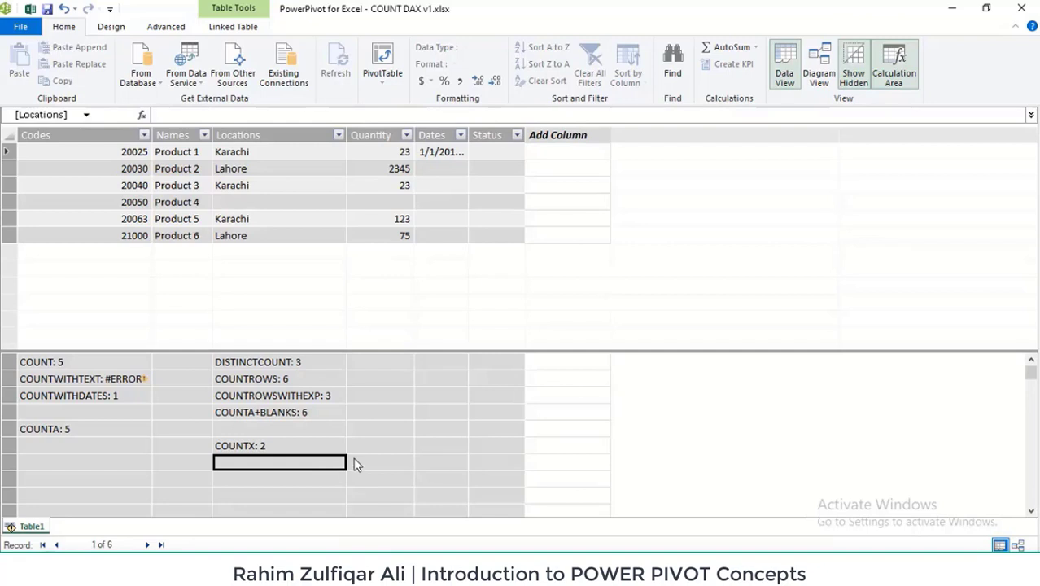
{"action": "left_click", "coordinate": [289, 430]}
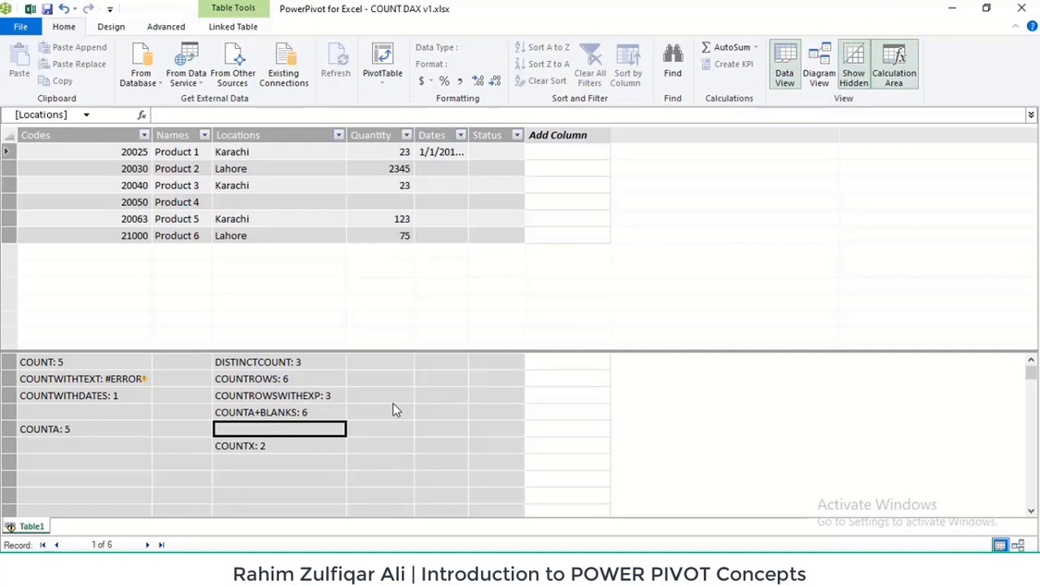
{"action": "type", "text": "COUNTROWS"}
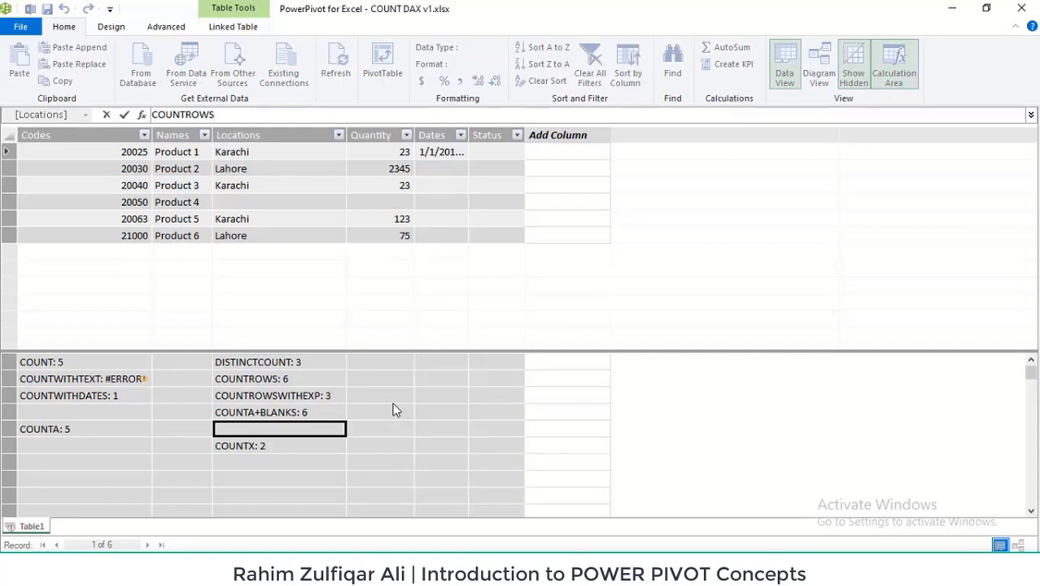
{"action": "type", "text": "ALL"}
{"action": "type", "text": ":="}
{"action": "type", "text": "C"}
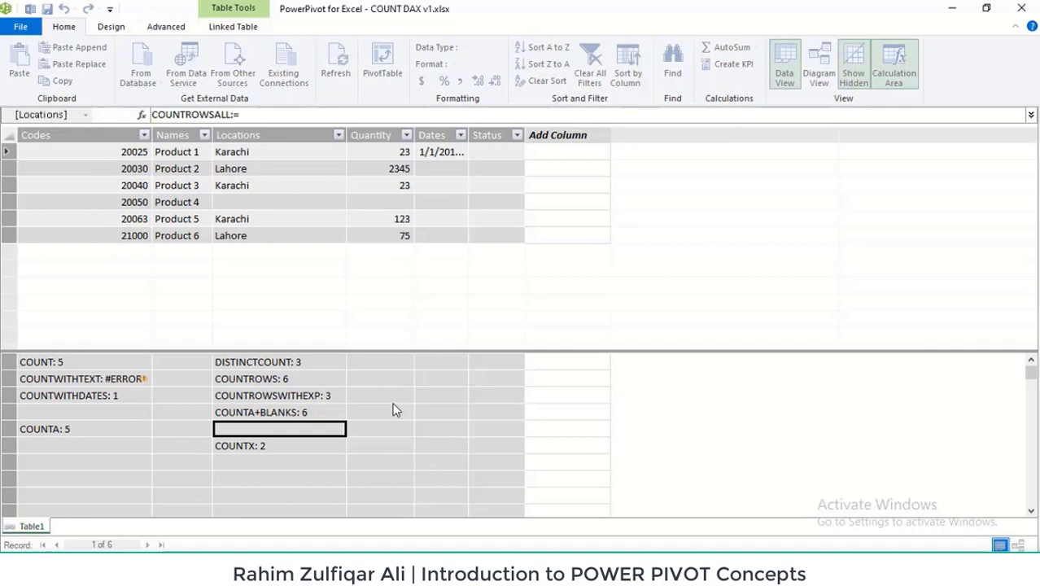
{"action": "key", "text": "Down"}
{"action": "key", "text": "Tab"}
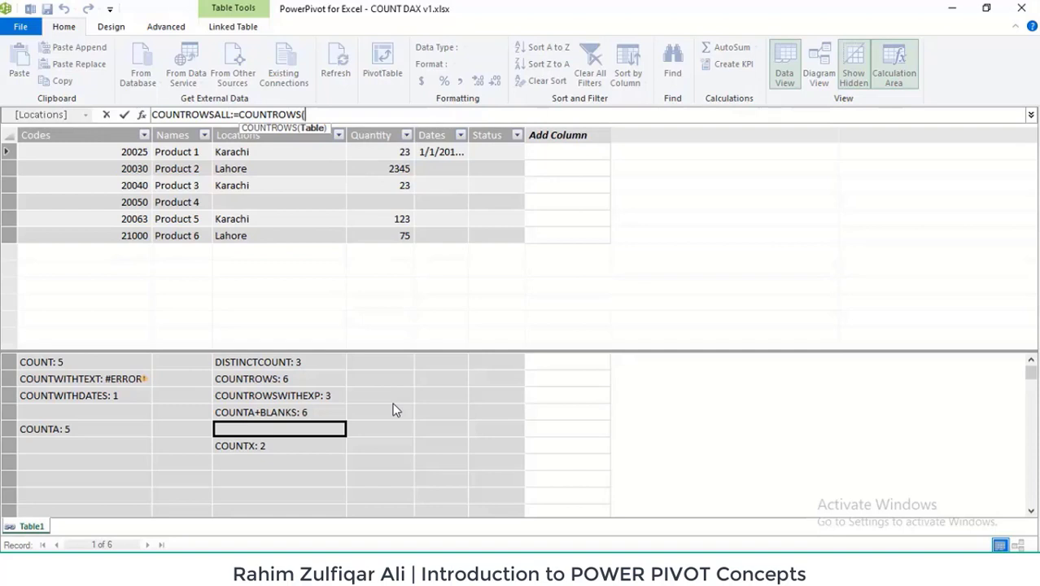
{"action": "type", "text": "ALL"}
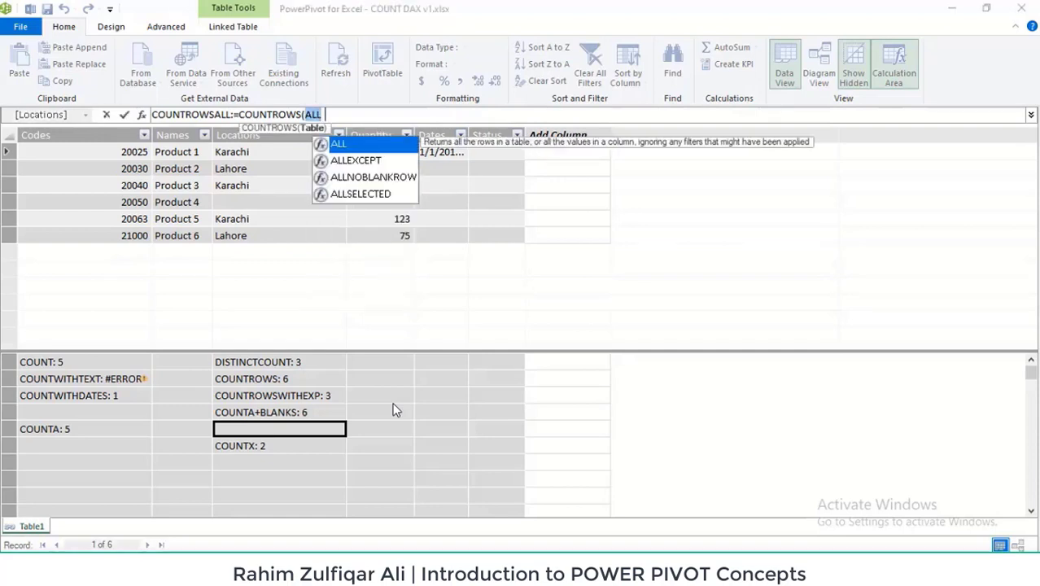
{"action": "key", "text": "Tab"}
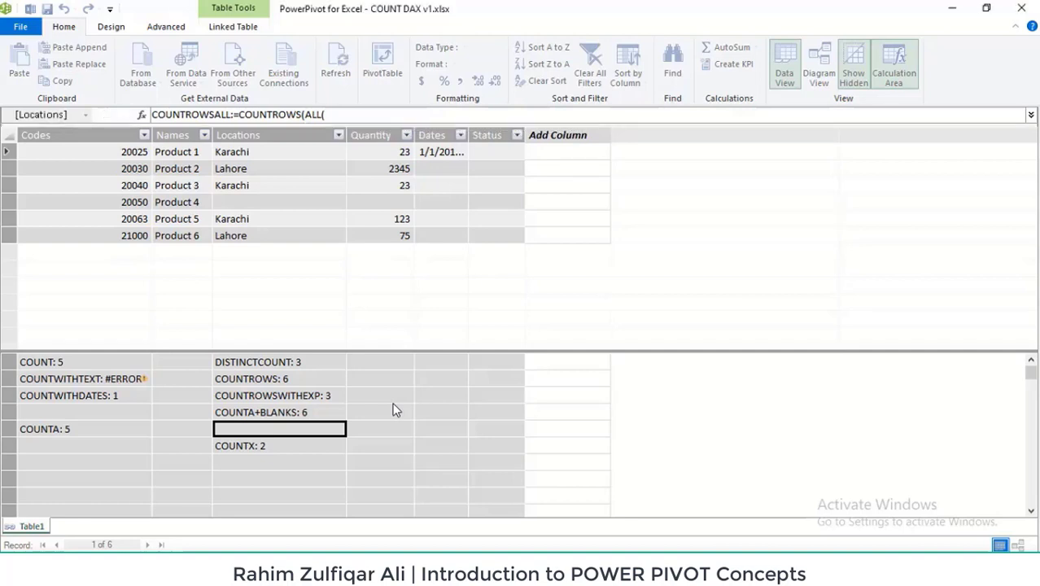
Complete the COUNTROWSALL formula with Table1[Names] and both closing parentheses, and commit the measure
{"action": "type", "text": "TABLE"}
{"action": "key", "text": "Down"}
{"action": "key", "text": "Down"}
{"action": "key", "text": "Down"}
{"action": "key", "text": "Down"}
{"action": "key", "text": "Down"}
{"action": "key", "text": "Down"}
{"action": "key", "text": "Down"}
{"action": "key", "text": "Down"}
{"action": "key", "text": "Down"}
{"action": "key", "text": "Down"}
{"action": "key", "text": "Down"}
{"action": "key", "text": "Down"}
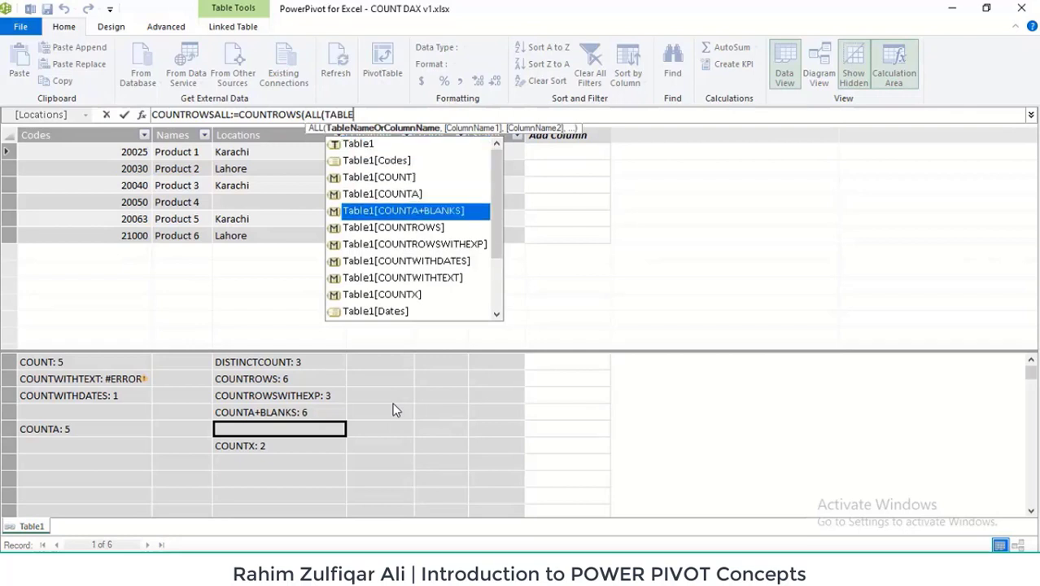
{"action": "key", "text": "Down"}
{"action": "key", "text": "Up"}
{"action": "key", "text": "Up"}
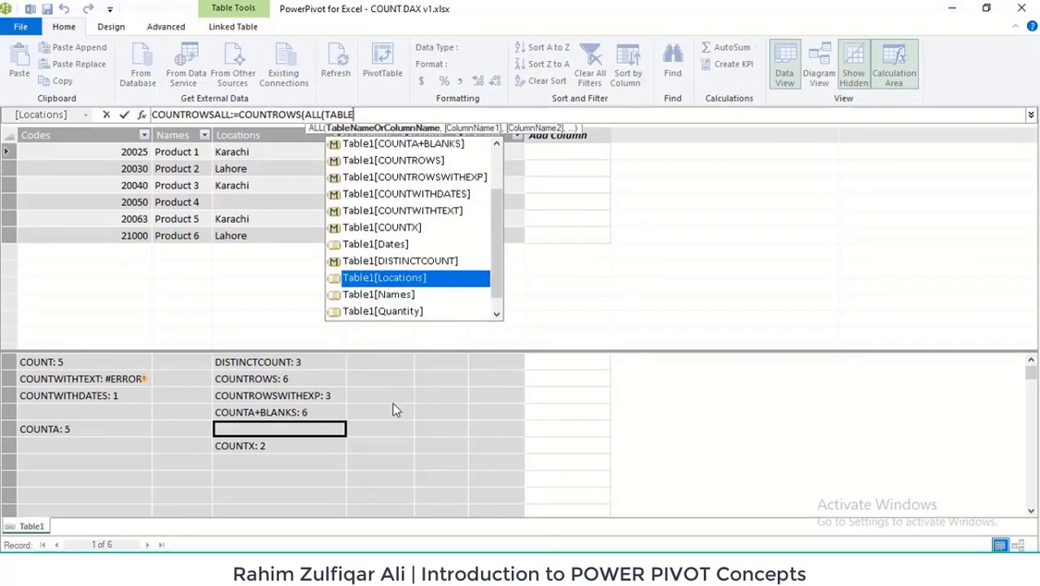
{"action": "key", "text": "Down"}
{"action": "key", "text": "Down"}
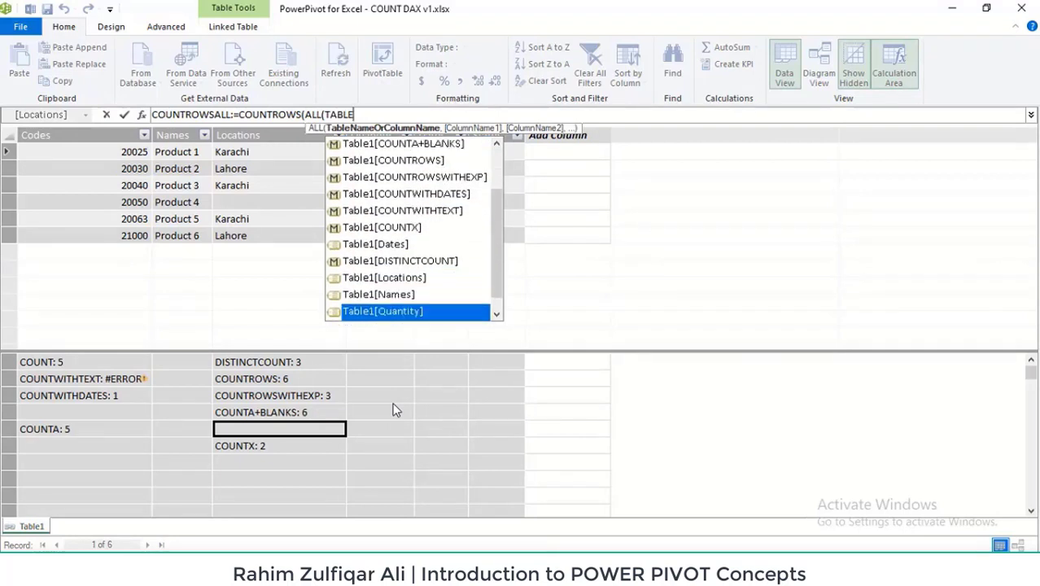
{"action": "key", "text": "Down"}
{"action": "key", "text": "Up"}
{"action": "key", "text": "Tab"}
{"action": "type", "text": "))"}
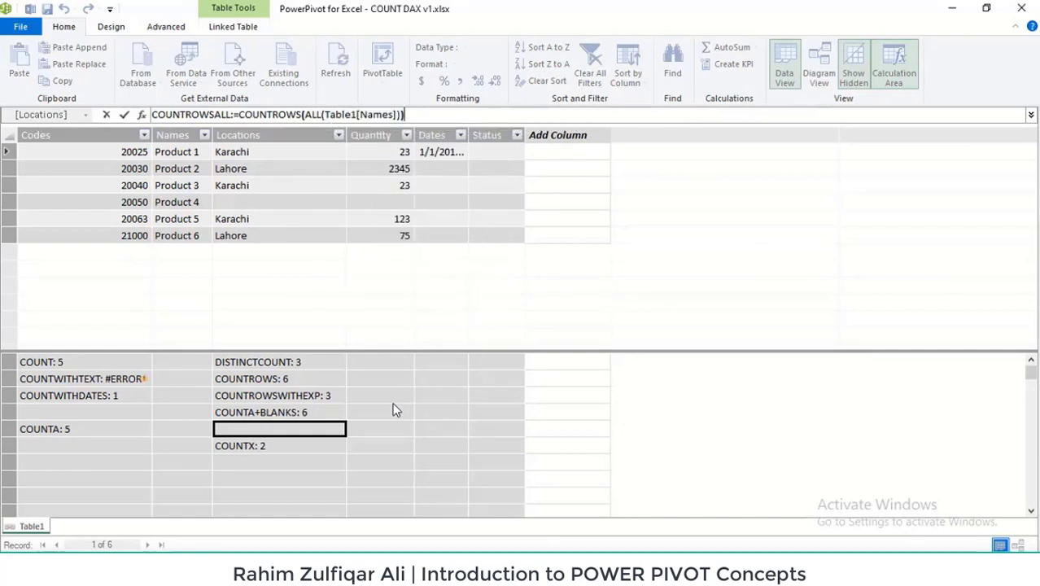
{"action": "key", "text": "Return"}
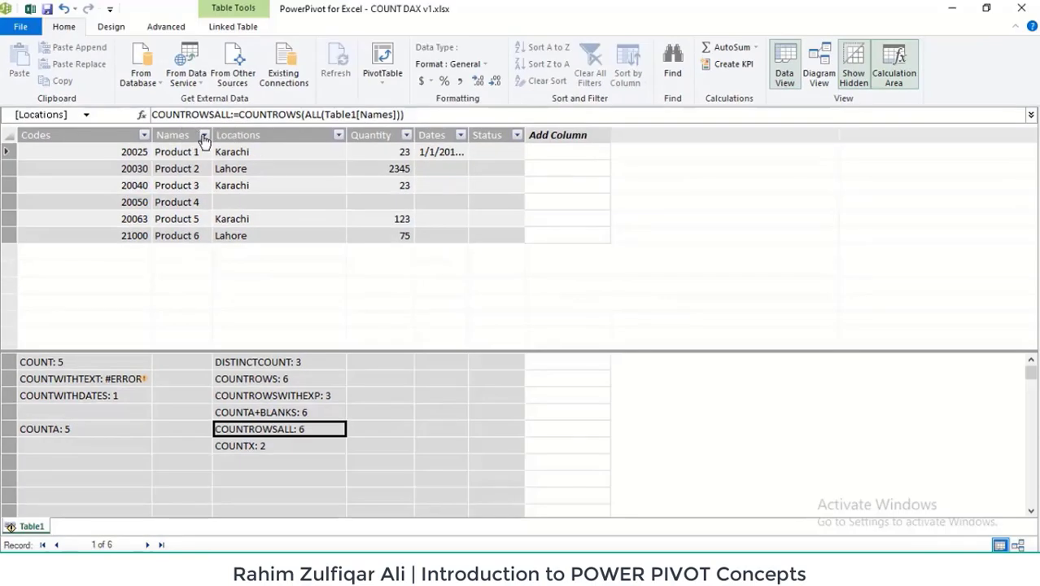
Filter the Names column to exclude Product 2, Product 3 and Product 4
{"action": "left_click", "coordinate": [204, 135]}
{"action": "left_click", "coordinate": [38, 300]}
{"action": "left_click", "coordinate": [37, 285]}
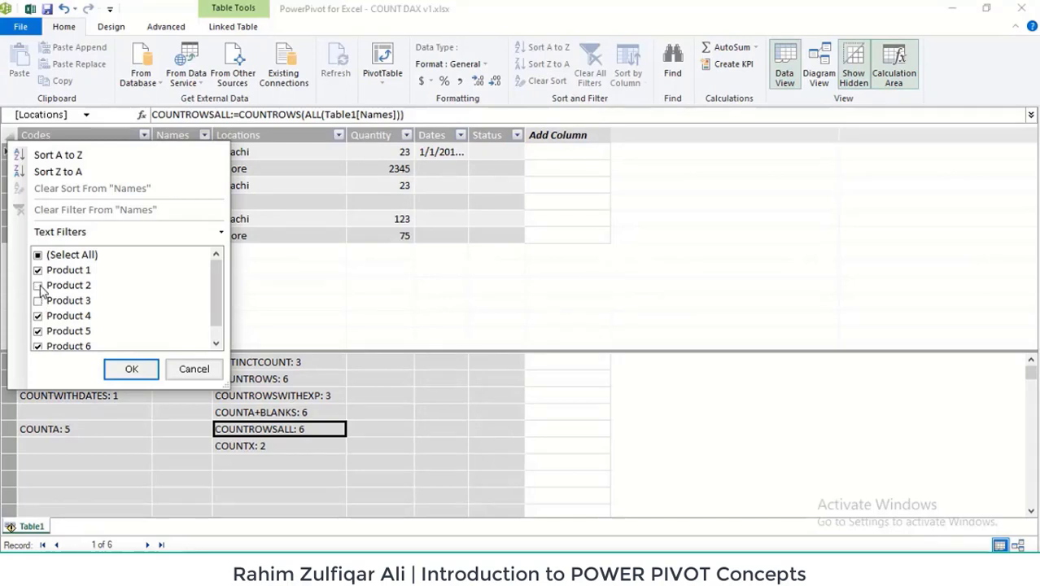
{"action": "left_click", "coordinate": [38, 317]}
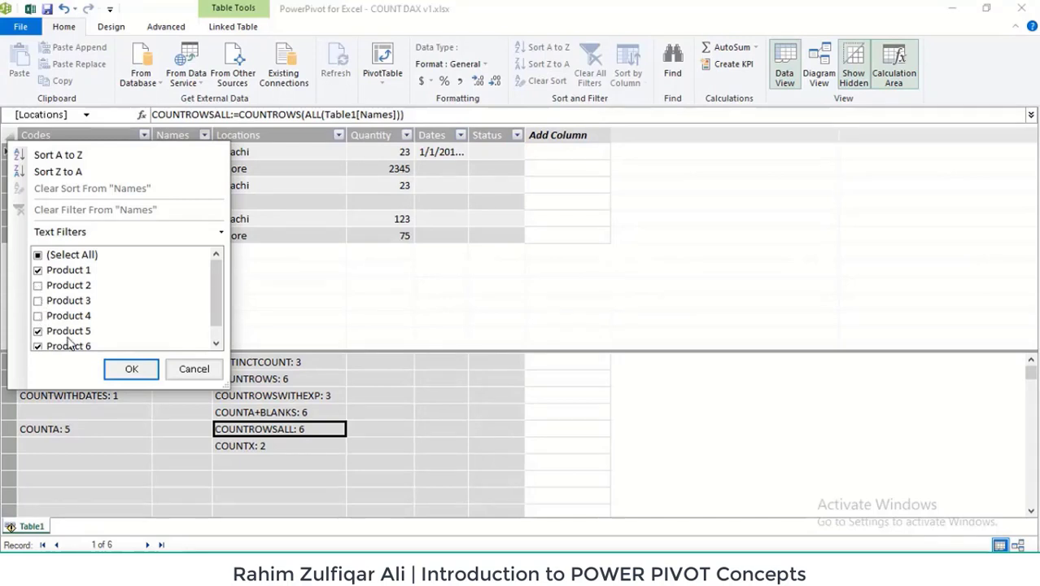
{"action": "left_click", "coordinate": [109, 369]}
Compare the COUNTROWSALL measure with the COUNTROWS measure under the Names filter
{"action": "left_click", "coordinate": [269, 432]}
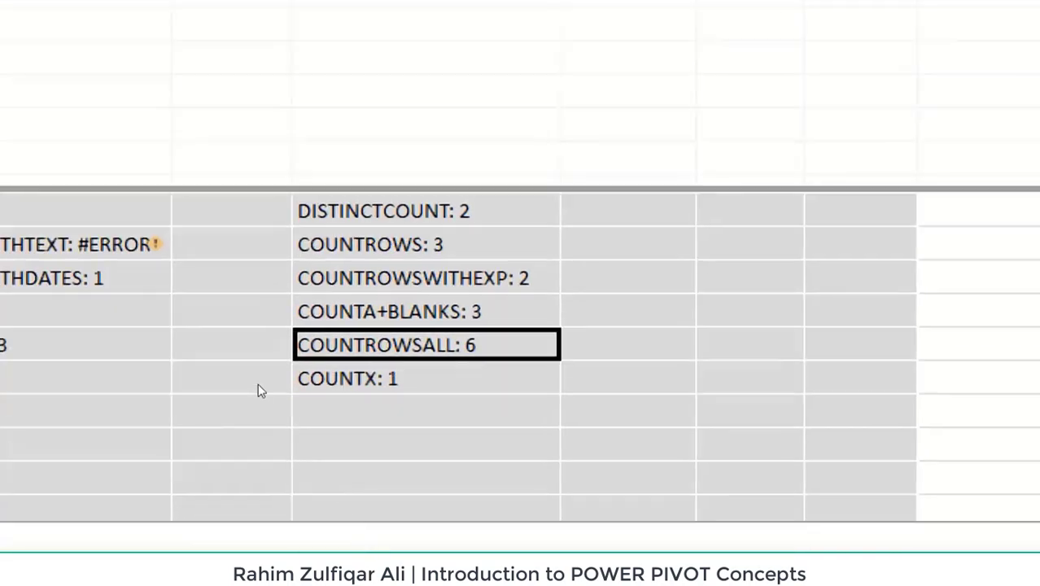
{"action": "key", "text": "Up"}
{"action": "key", "text": "Up"}
{"action": "key", "text": "Up"}
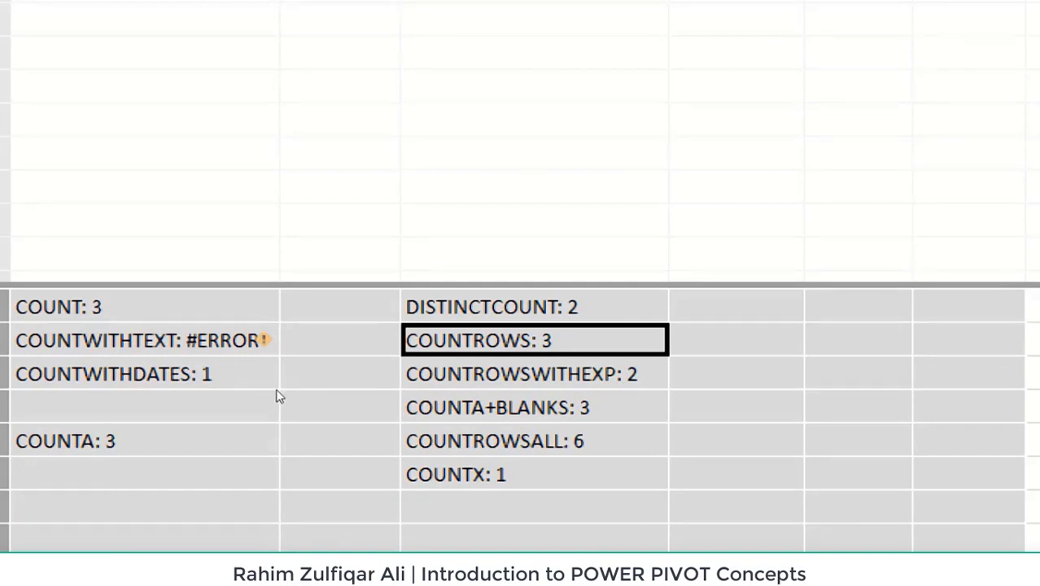
{"action": "key", "text": "Down"}
{"action": "key", "text": "Down"}
{"action": "key", "text": "Down"}
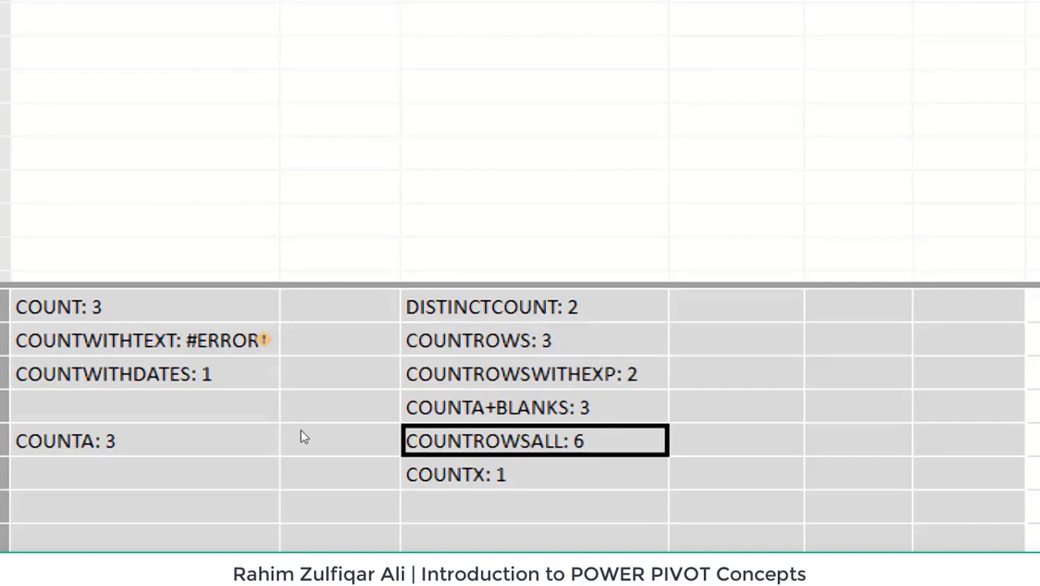